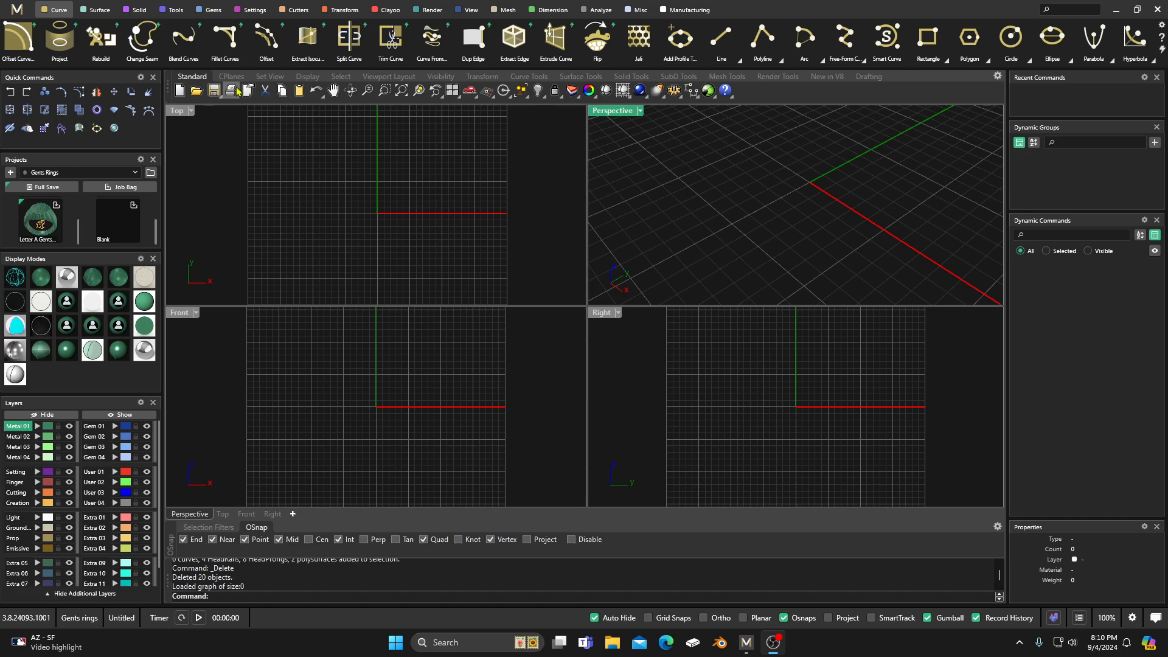
# Step: Create a Ring Rail with the US size 7 finger size
pyautogui.click(178, 12)
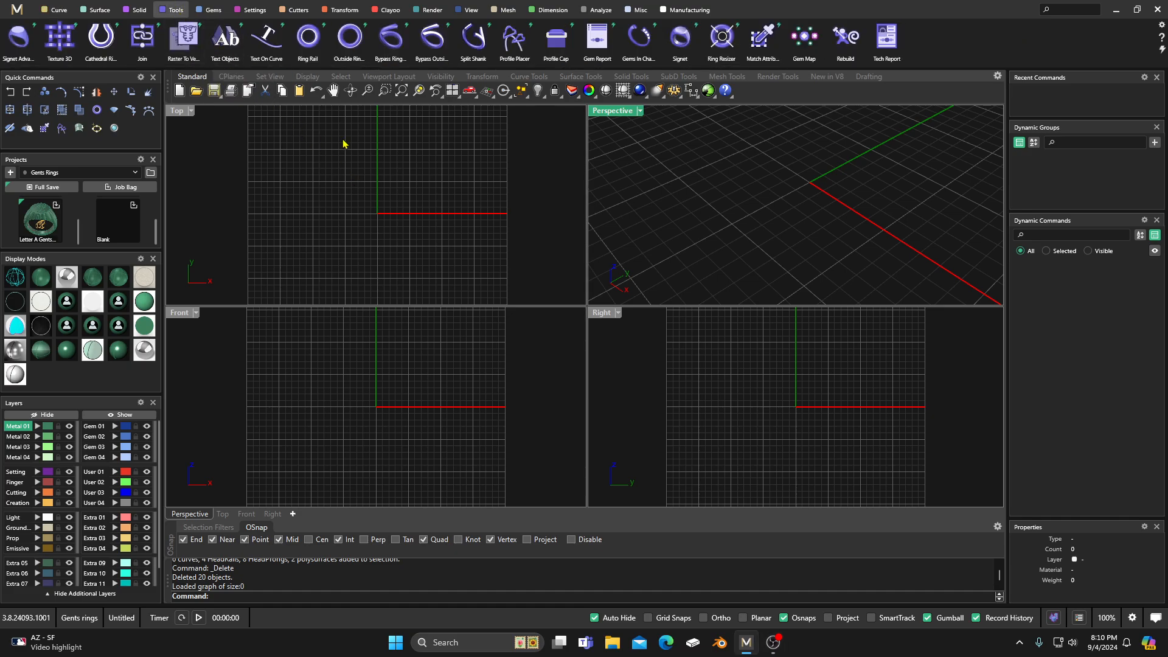
pyautogui.click(307, 42)
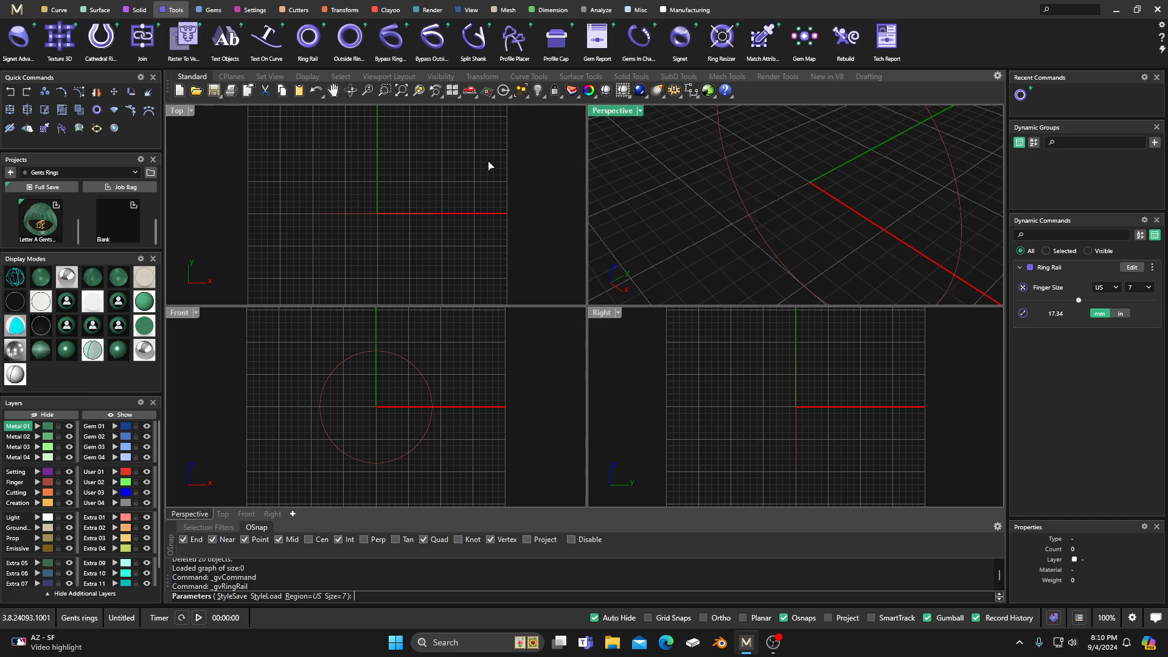
pyautogui.rightClick(418, 165)
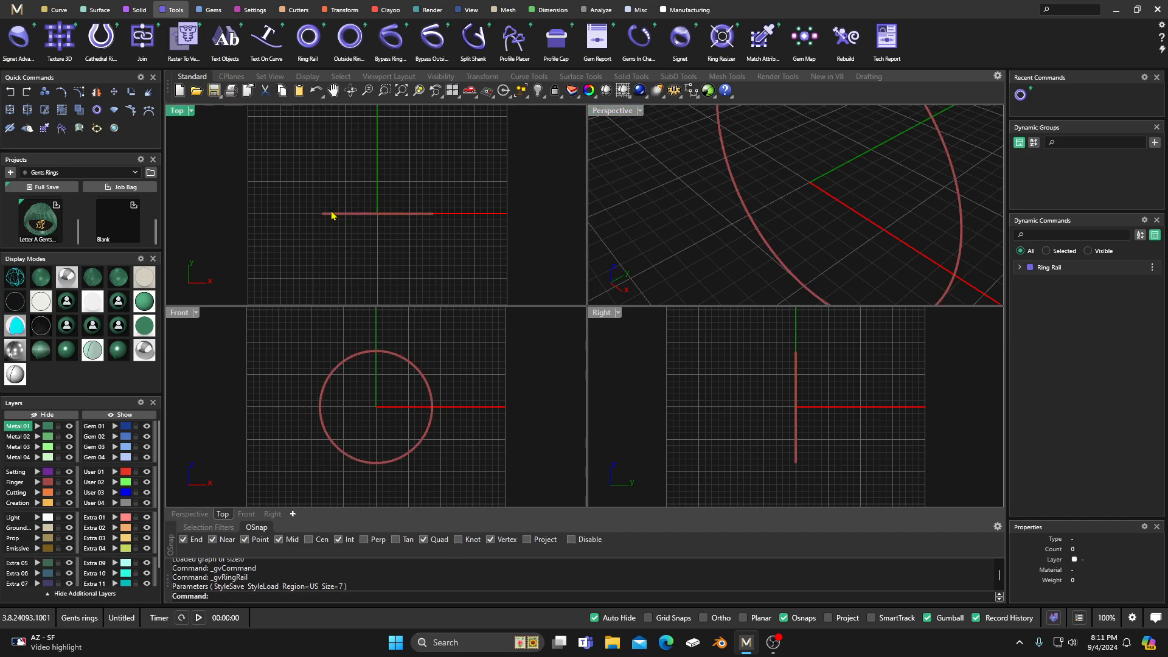
# Step: Place a diamond with the Emerald shape above the ring using Gem on Ring Rail
pyautogui.click(210, 10)
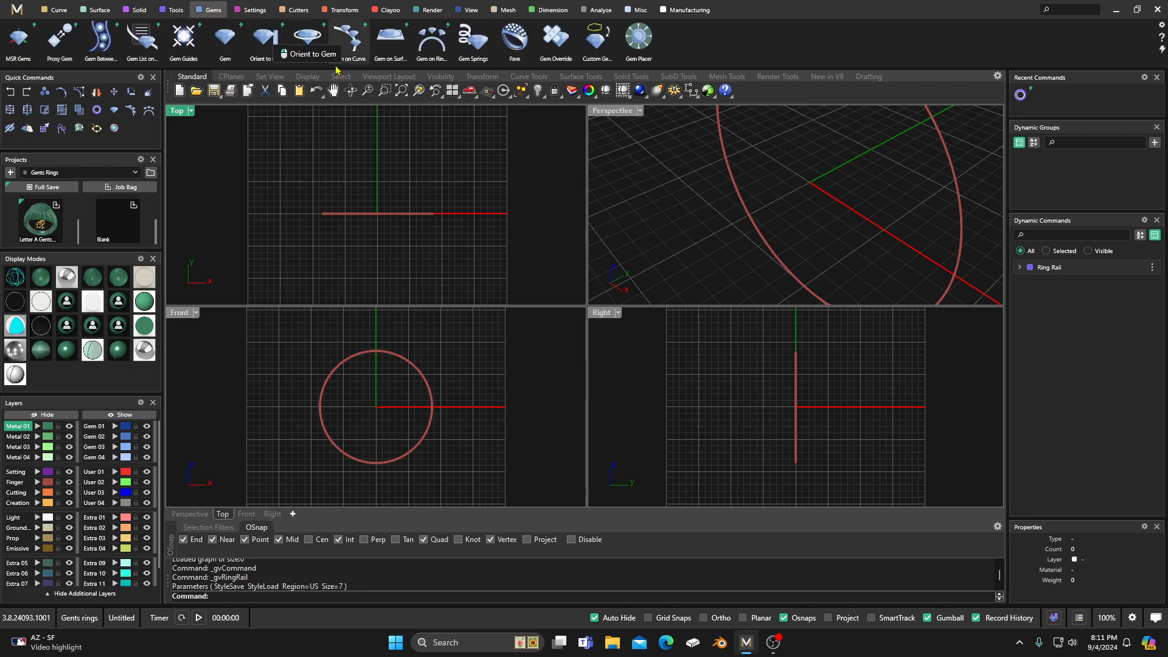
pyautogui.click(432, 38)
pyautogui.click(427, 344)
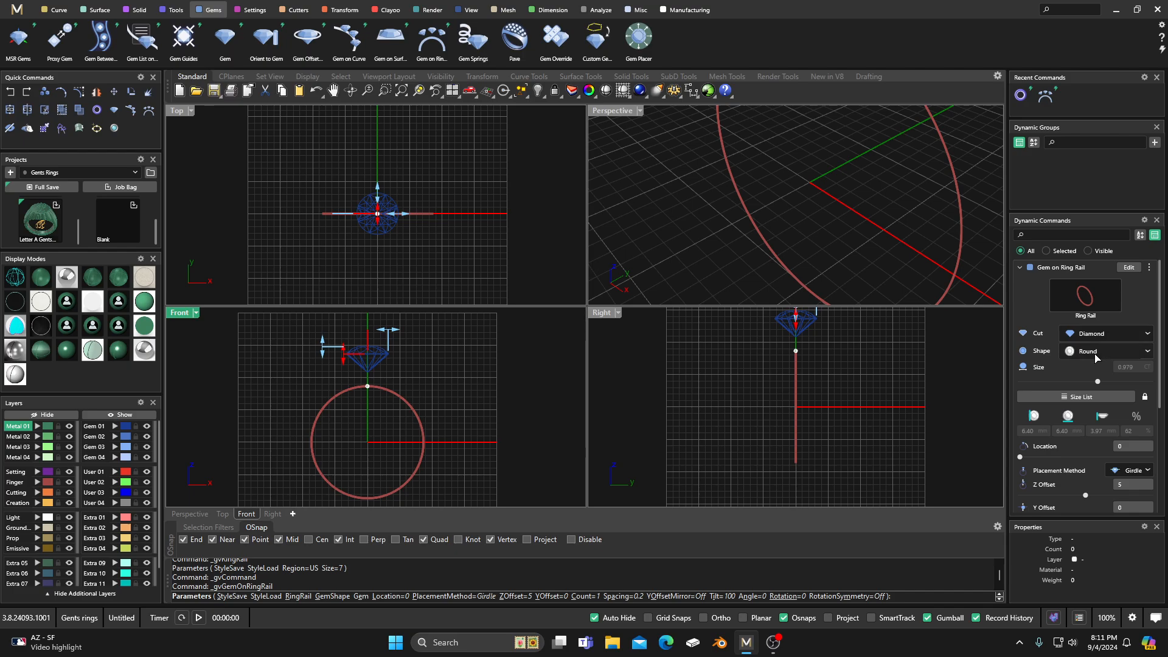
pyautogui.click(1147, 352)
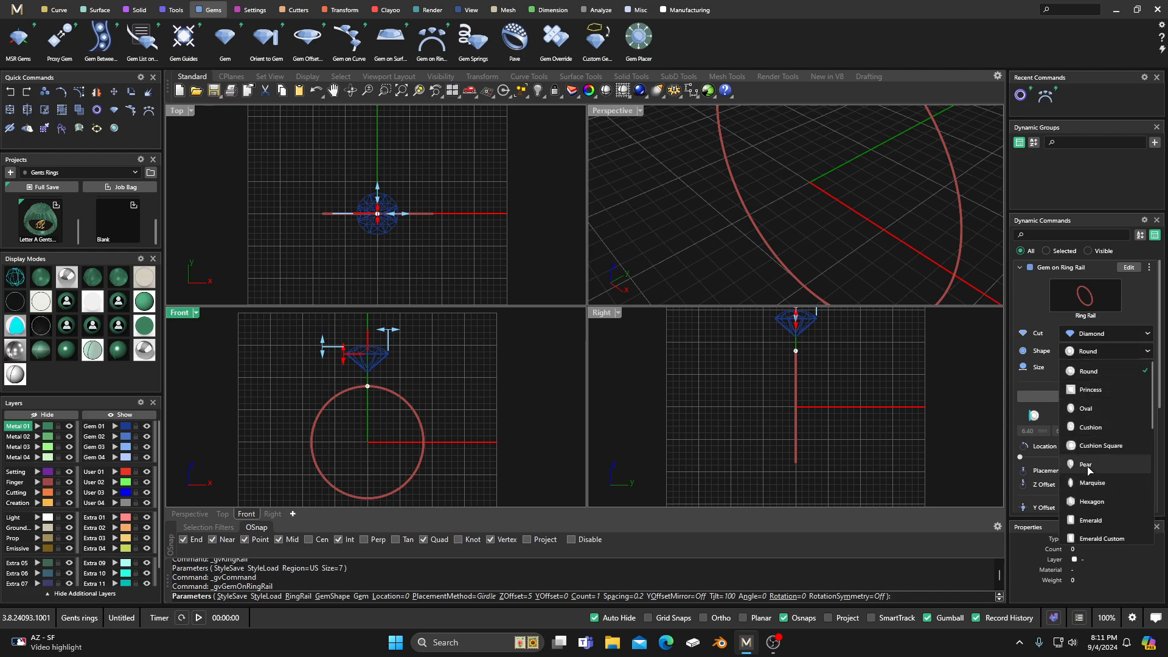
pyautogui.click(1086, 520)
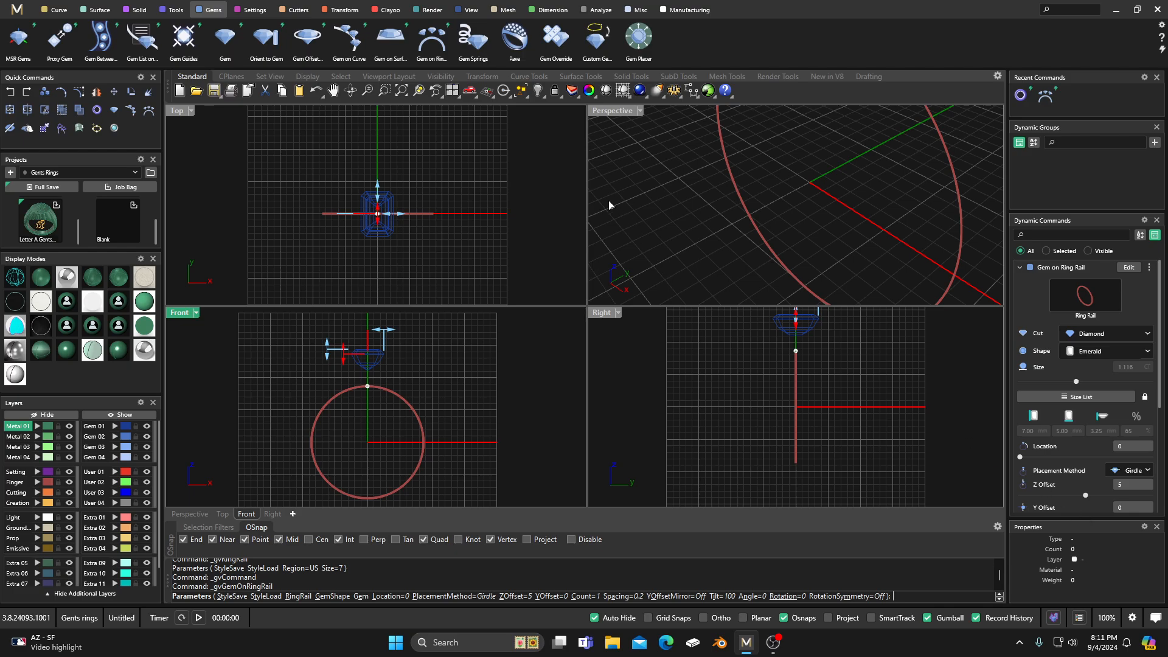
pyautogui.rightClick(419, 161)
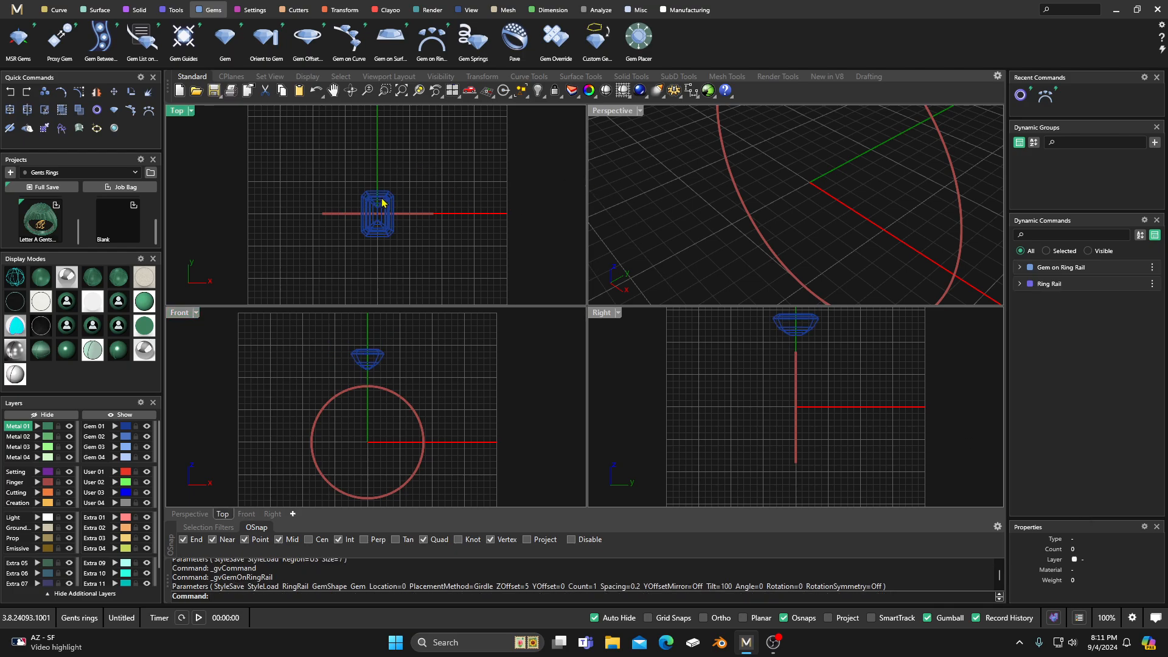
# Step: Create an Outside Ring Rail with 4.5 mm top thickness, 2 mm side thickness and 2 mm bottom thickness
pyautogui.scroll(3, 382, 210)
pyautogui.moveTo(377, 226); pyautogui.dragTo(373, 201, button='right')
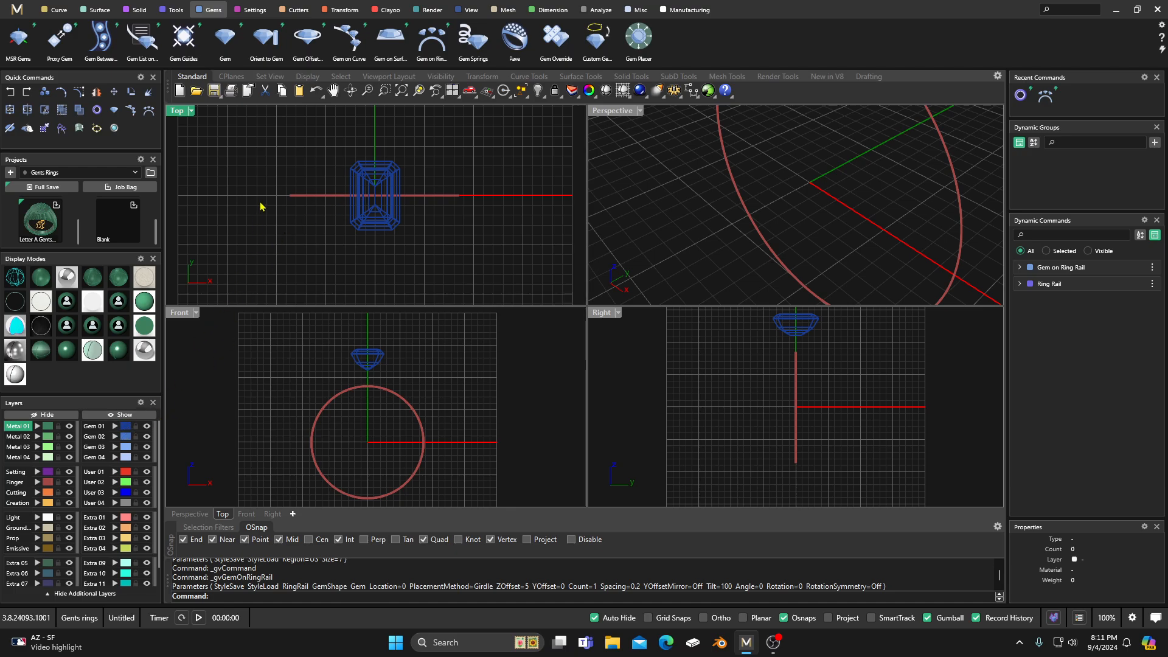
pyautogui.click(140, 10)
pyautogui.click(176, 10)
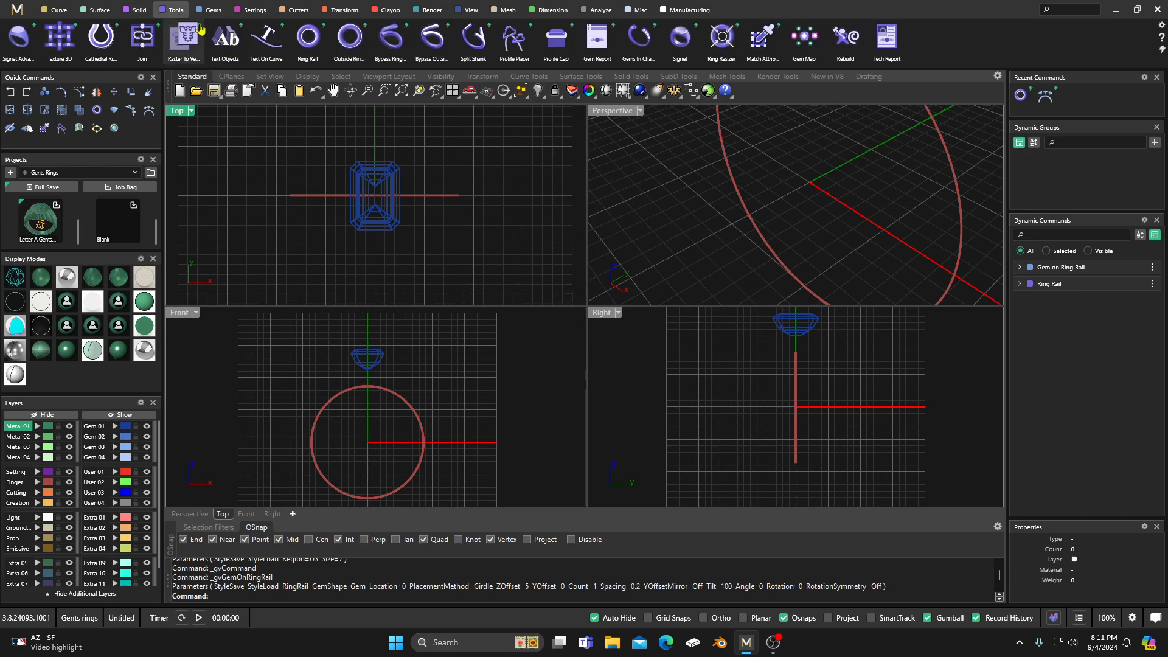
pyautogui.click(345, 39)
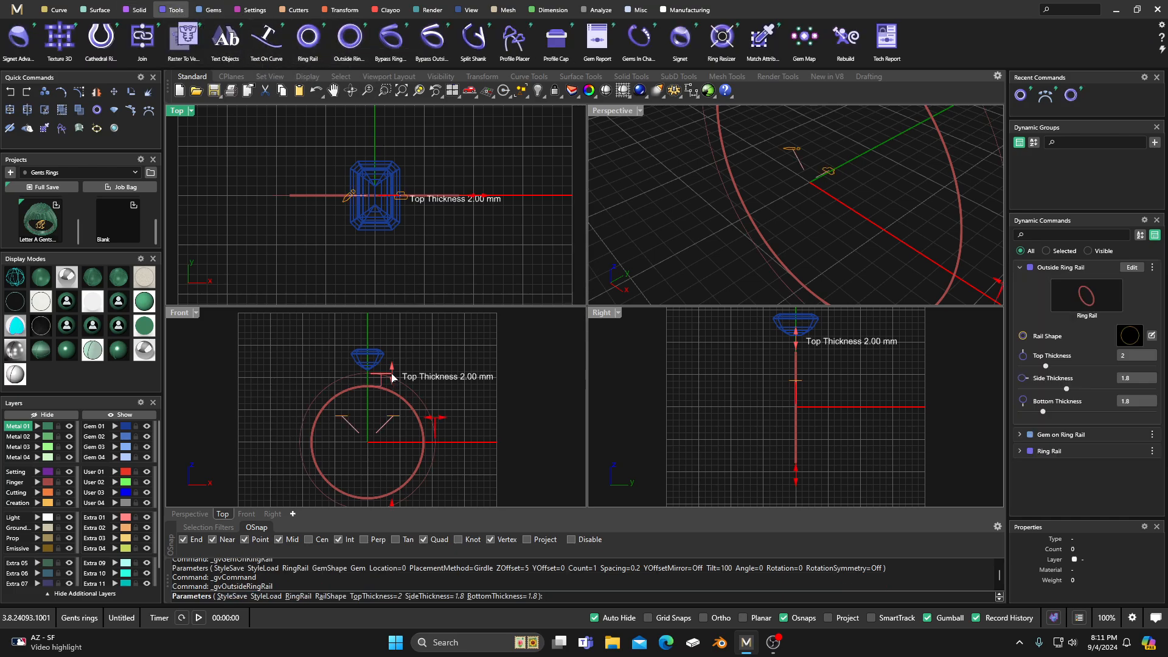
pyautogui.moveTo(391, 377); pyautogui.dragTo(393, 362)
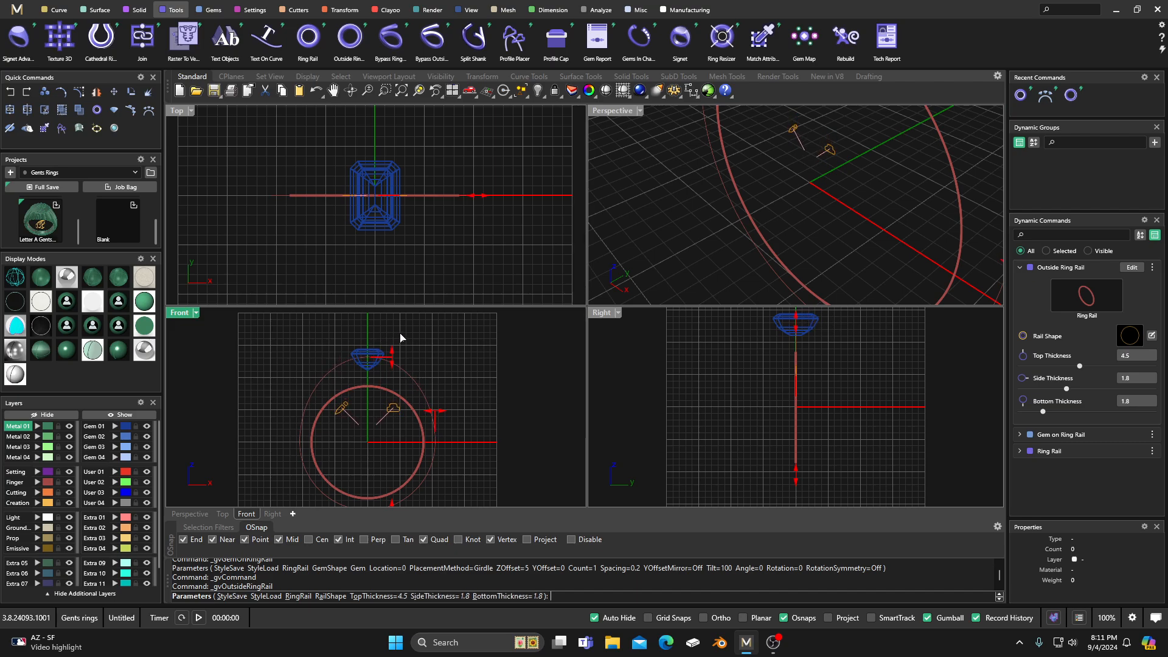
pyautogui.scroll(-3, 406, 344)
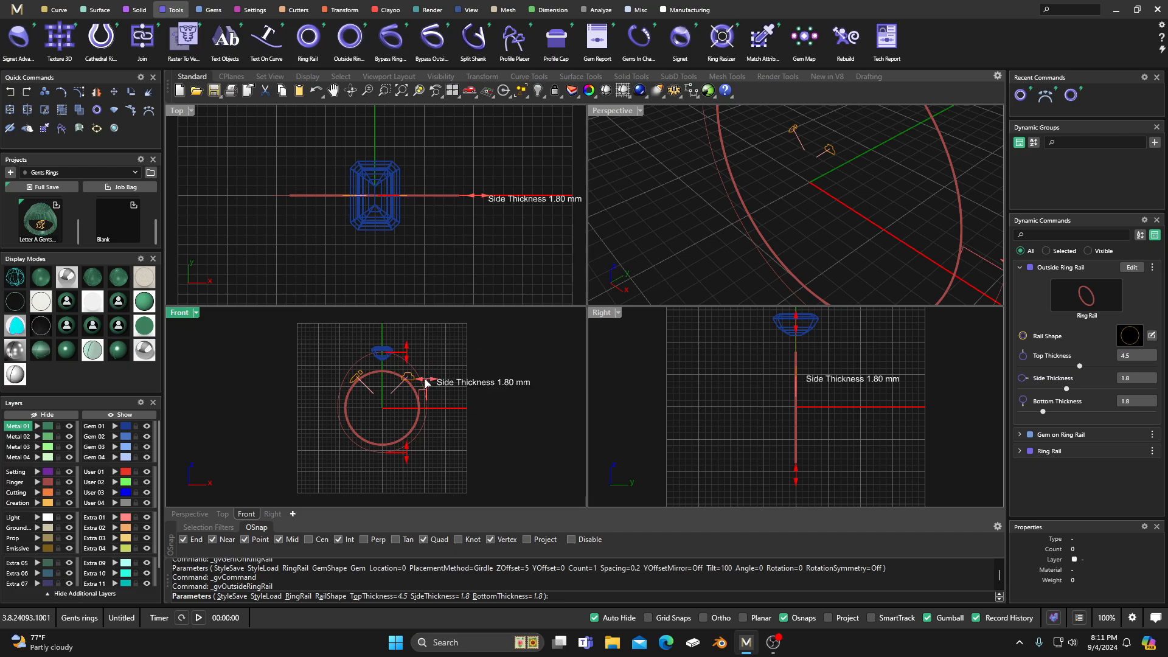
pyautogui.moveTo(426, 382); pyautogui.dragTo(429, 384)
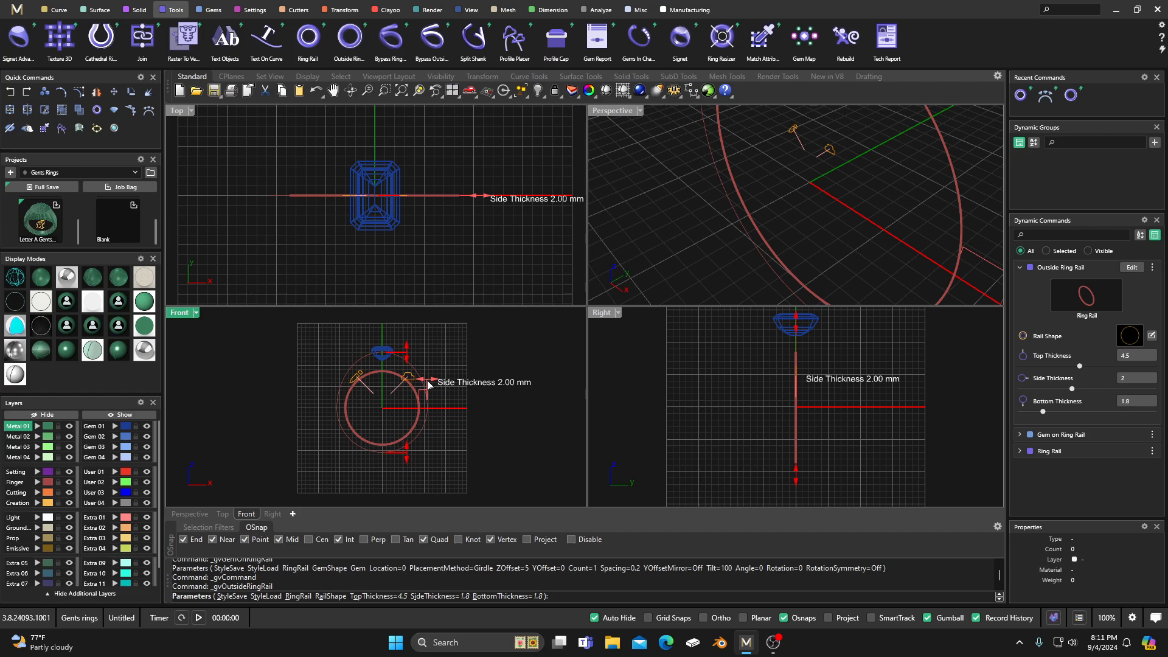
pyautogui.moveTo(407, 454); pyautogui.dragTo(409, 458)
pyautogui.rightClick(459, 370)
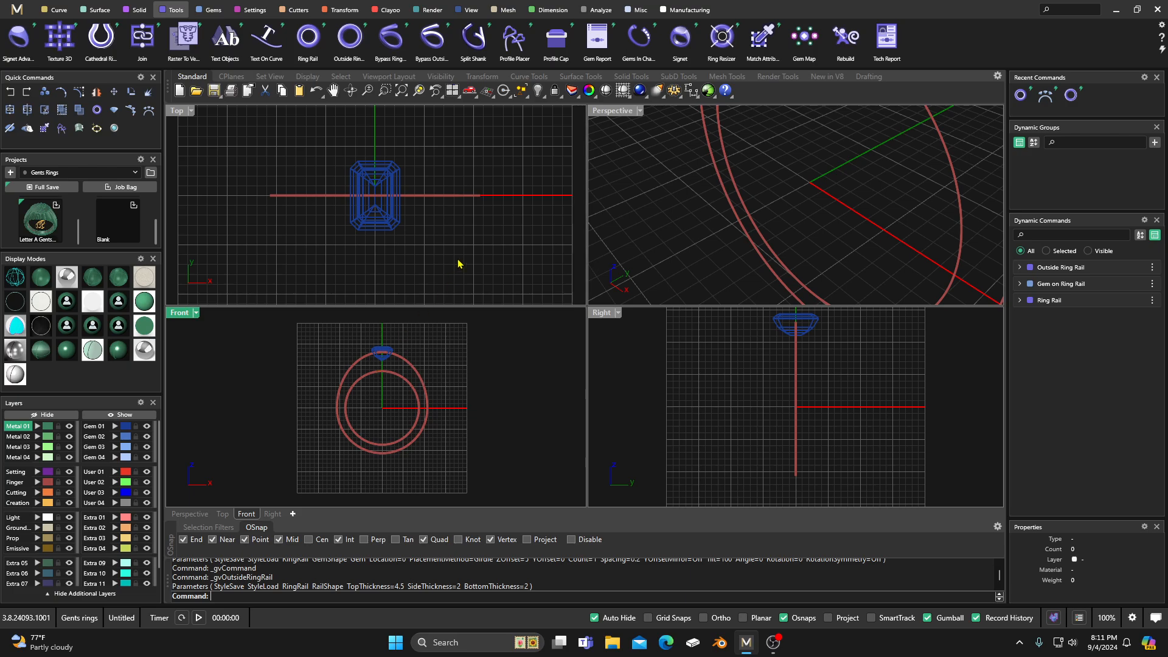
# Step: Preview the gem and rails in a shaded display mode and return to the wireframe display
pyautogui.click(44, 357)
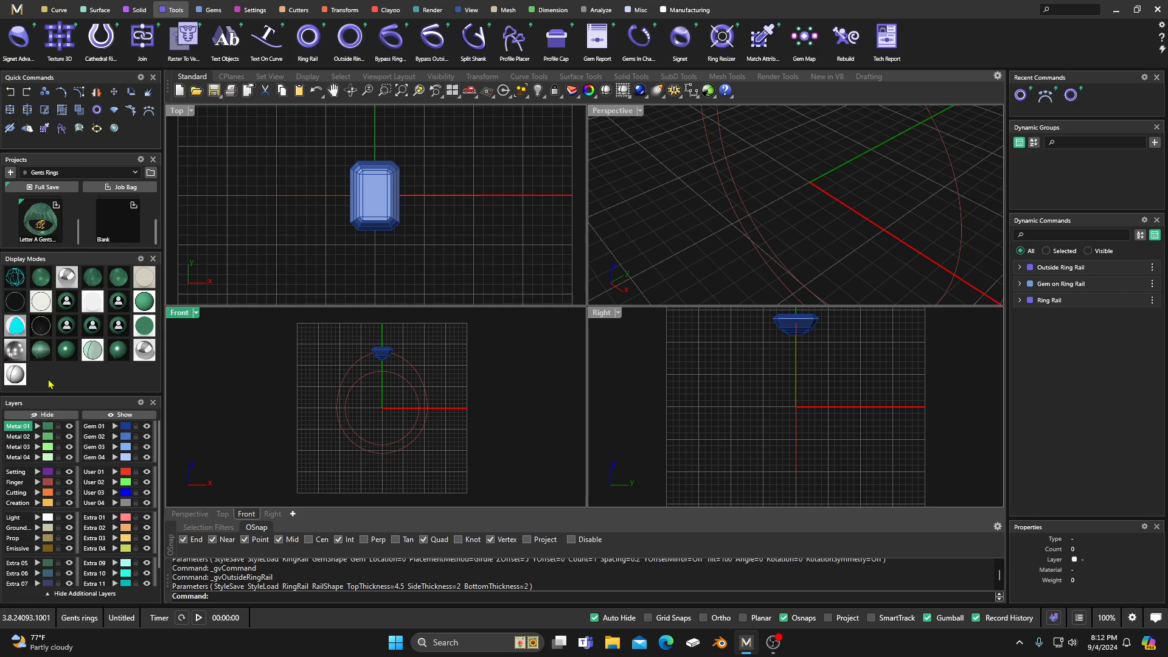
pyautogui.click(10, 281)
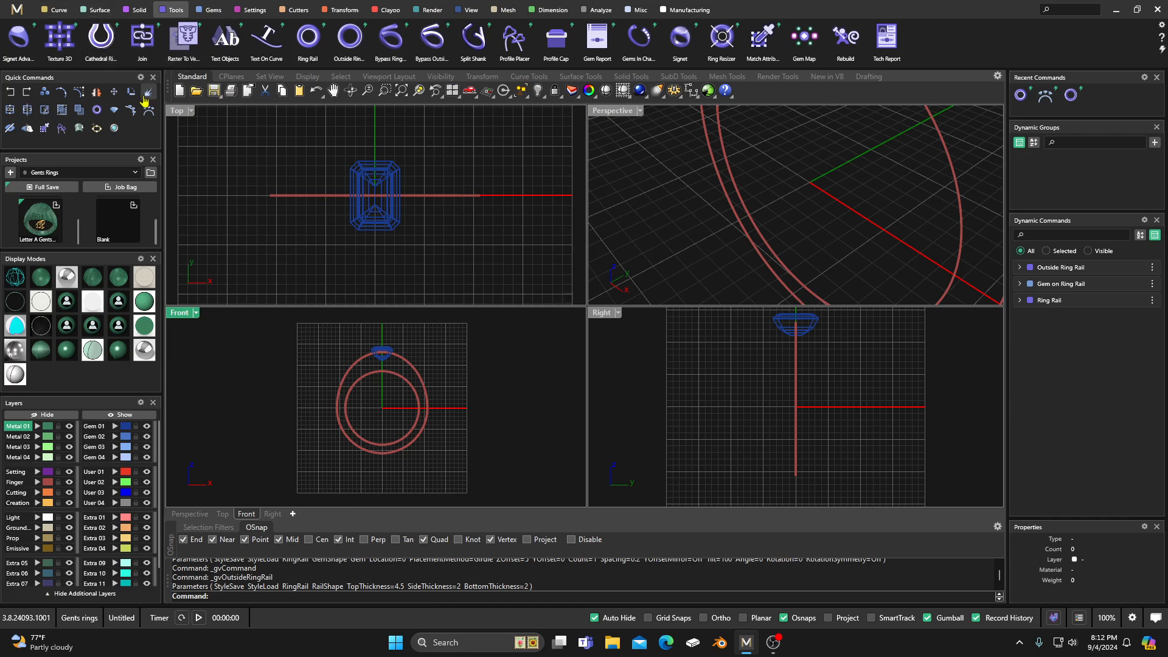
# Step: With projected snaps on the Creation layer, draw a vertical both-sides line in the Top view beside the gem, about 2.7 mm each way from the rail
pyautogui.click(57, 12)
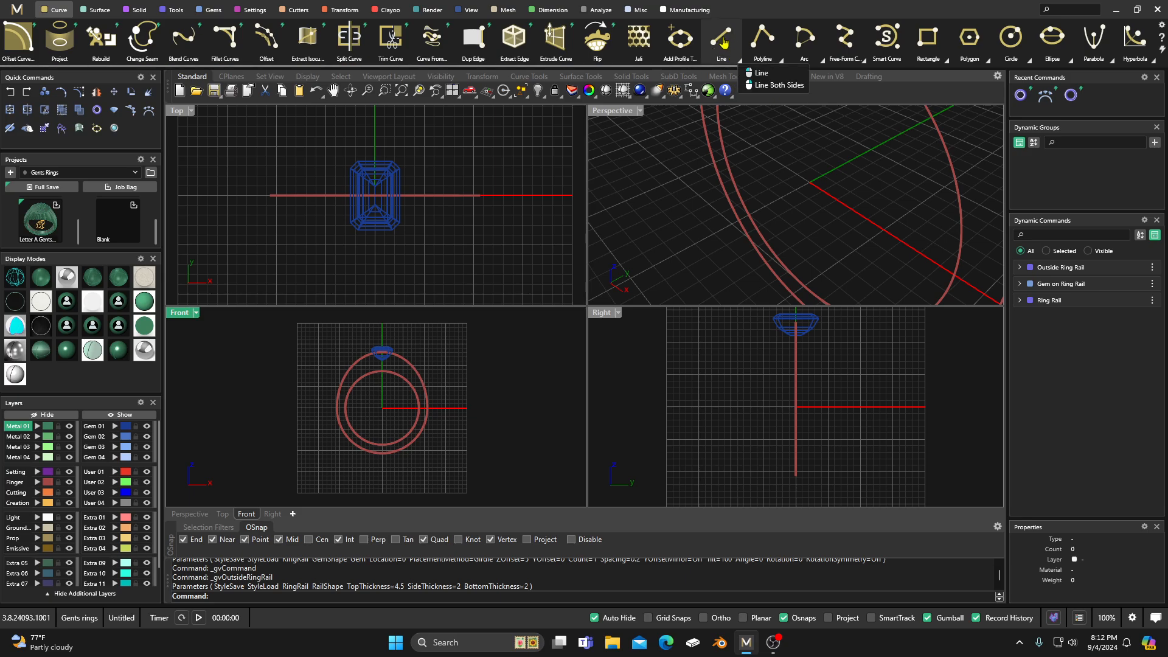
pyautogui.click(778, 86)
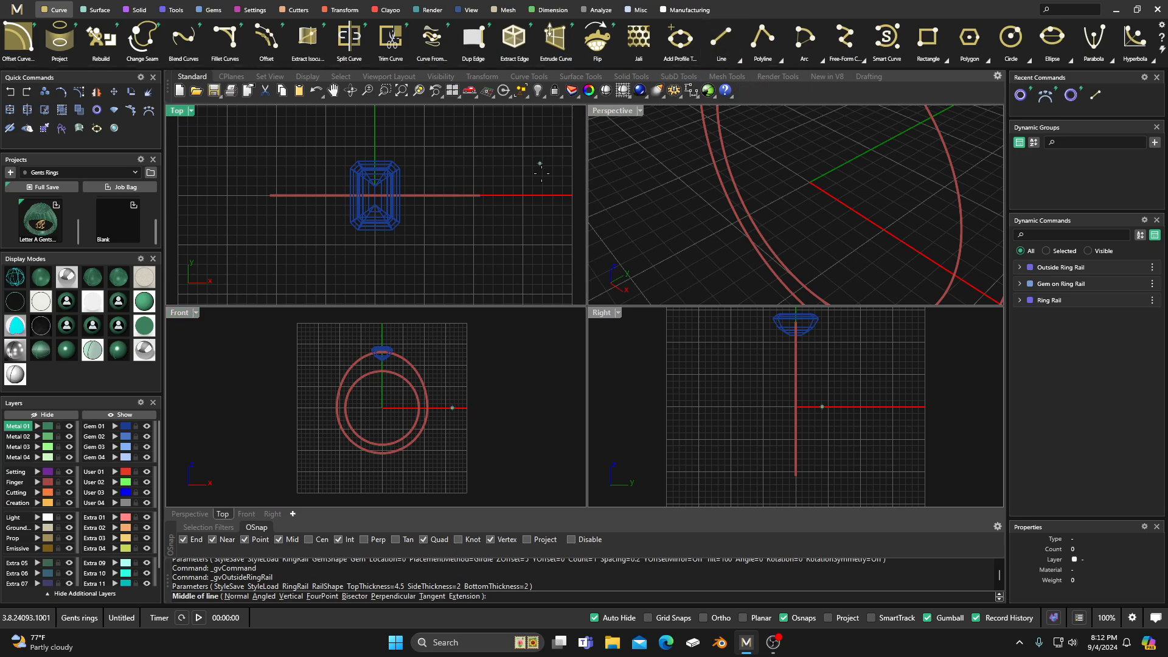
pyautogui.click(24, 503)
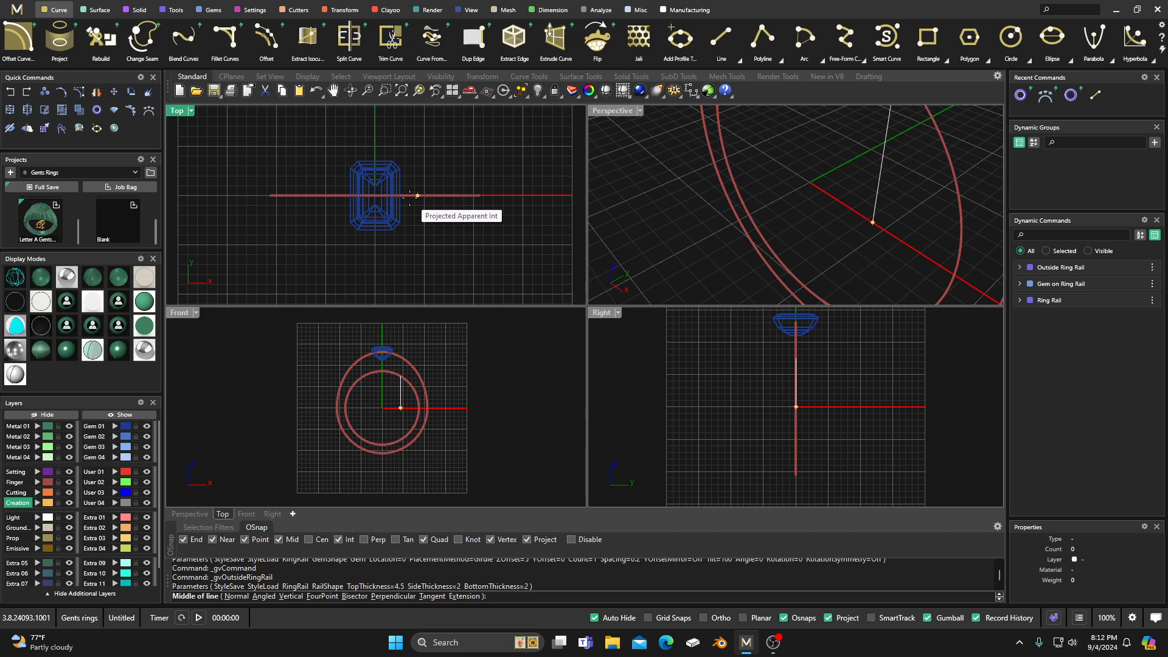
pyautogui.scroll(2, 413, 196)
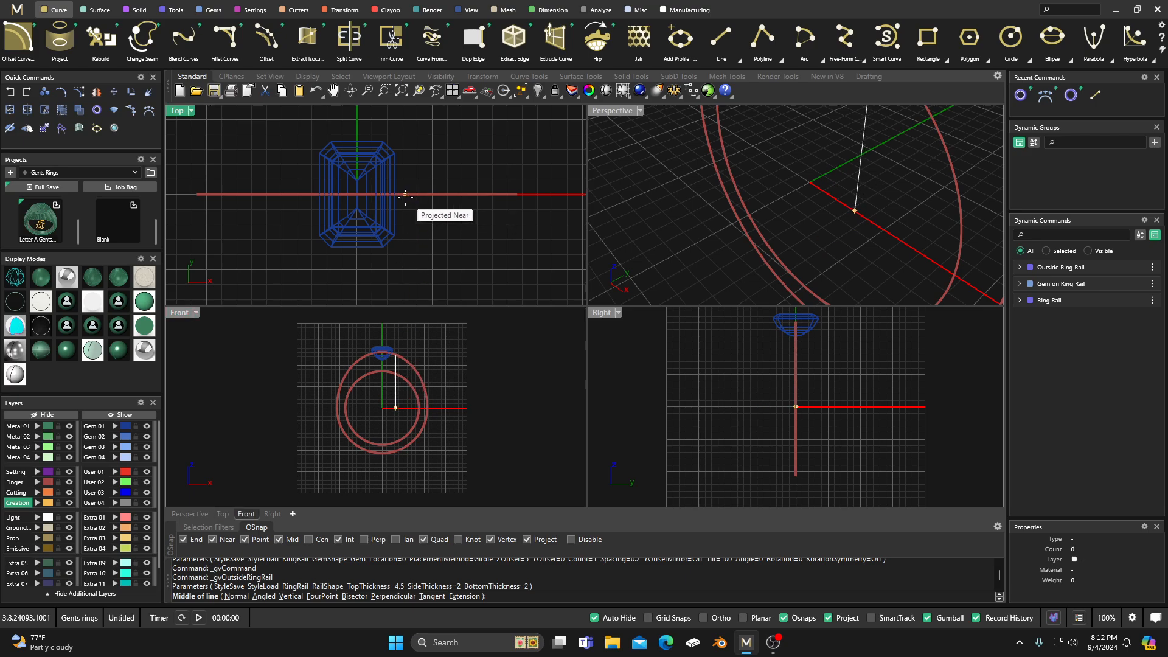
pyautogui.scroll(3, 402, 192)
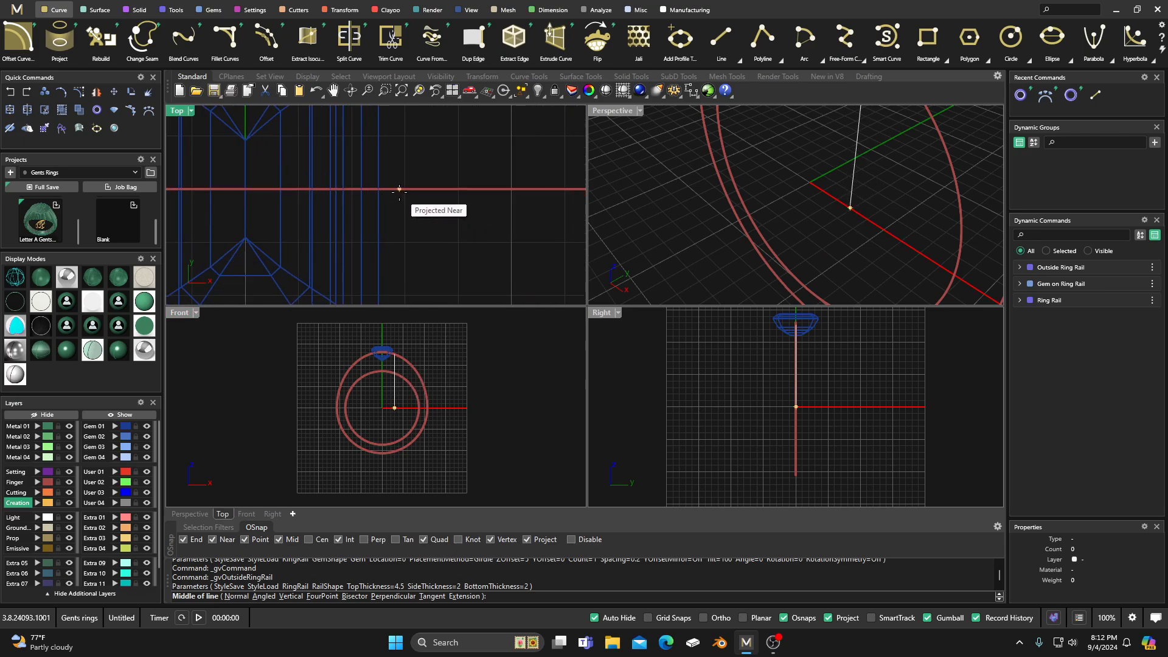
pyautogui.click(400, 190)
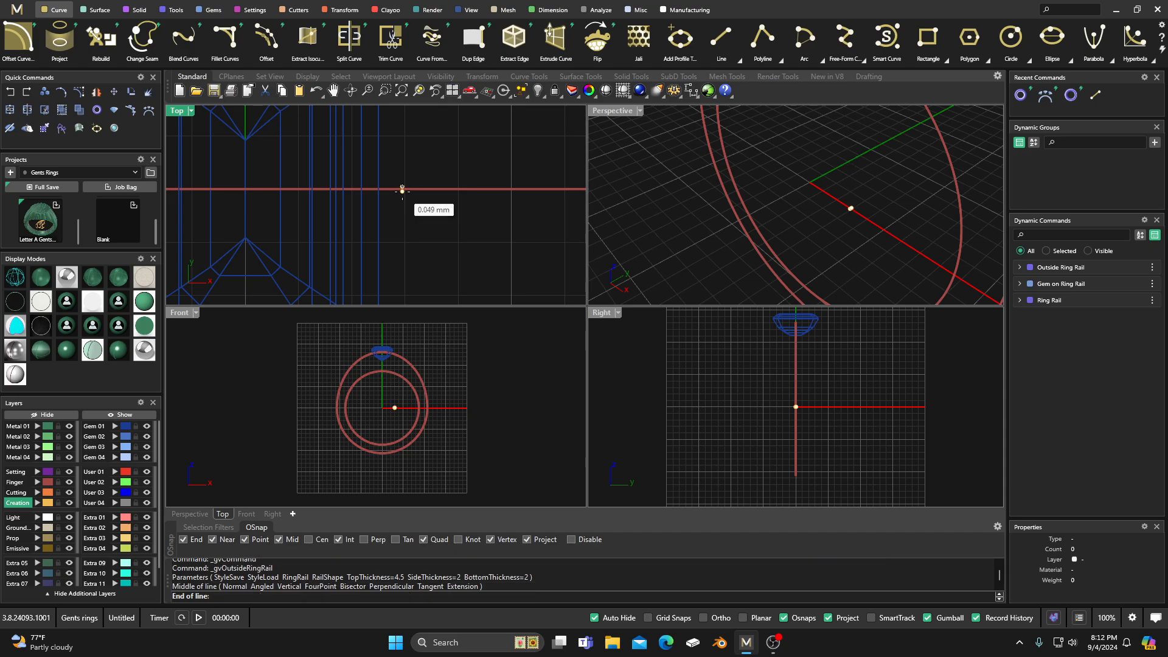
pyautogui.scroll(-4, 402, 190)
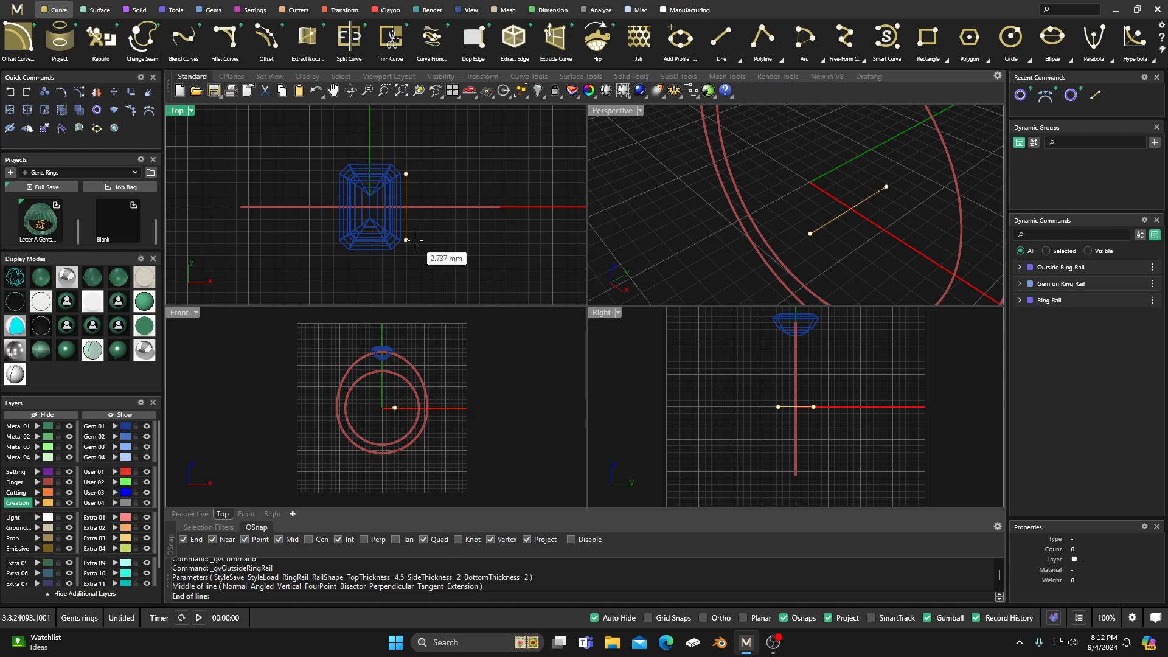
pyautogui.click(415, 239)
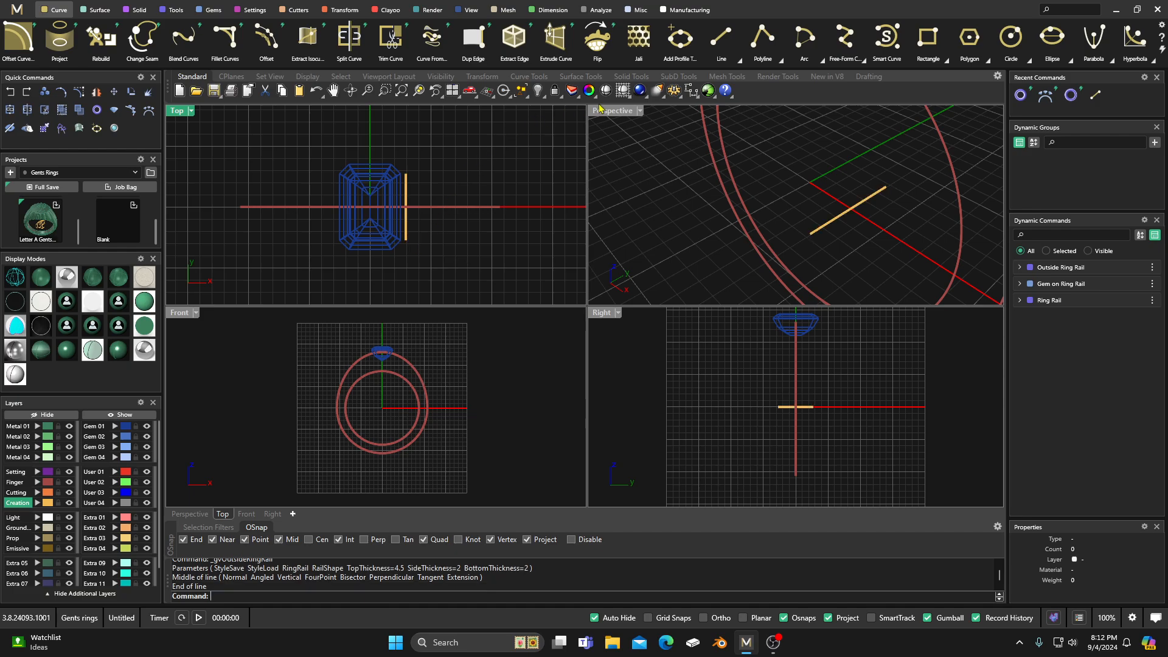
# Step: Draw a horizontal line about 2 mm long outward from the upper end of the vertical line
pyautogui.click(720, 41)
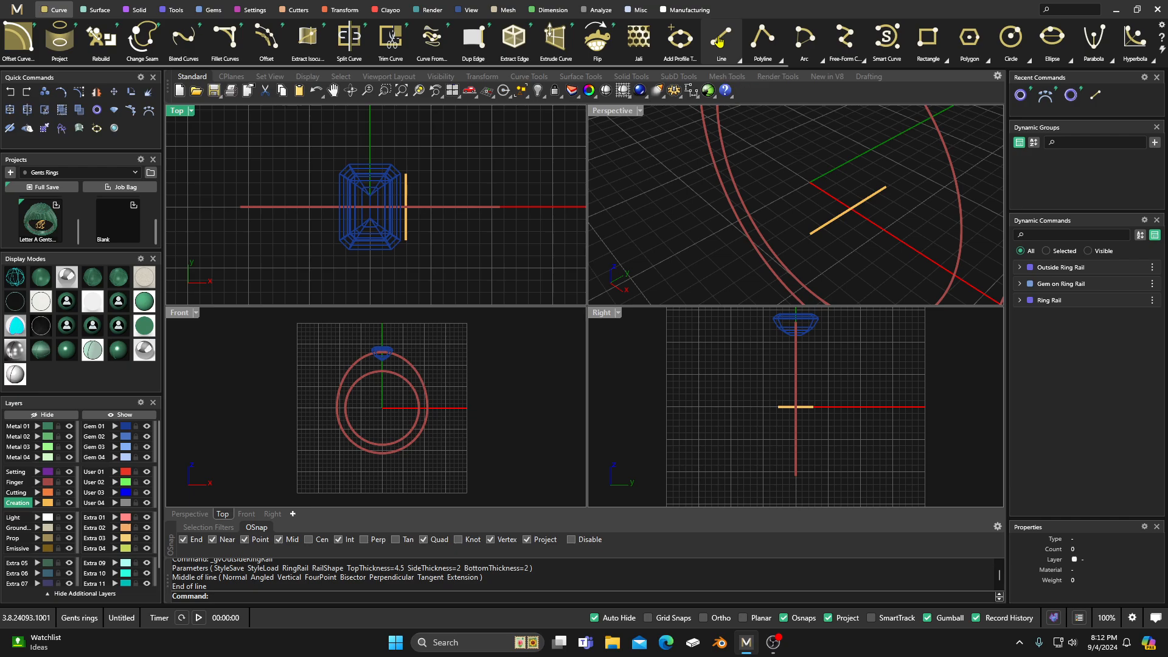
pyautogui.click(406, 173)
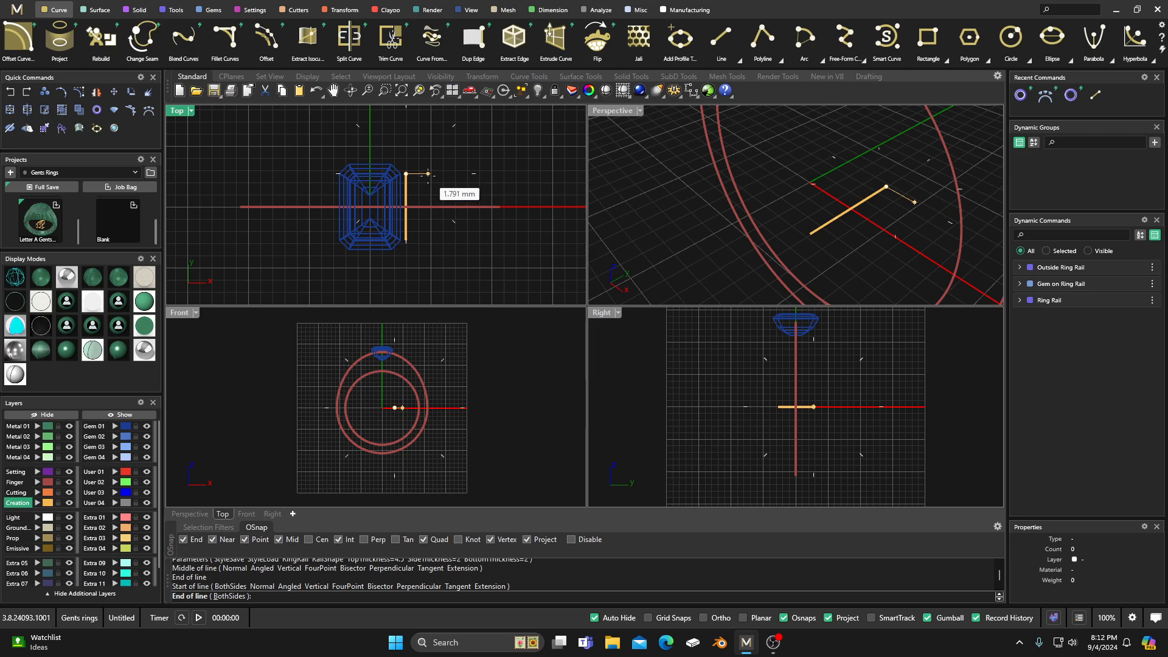
pyautogui.scroll(2, 428, 174)
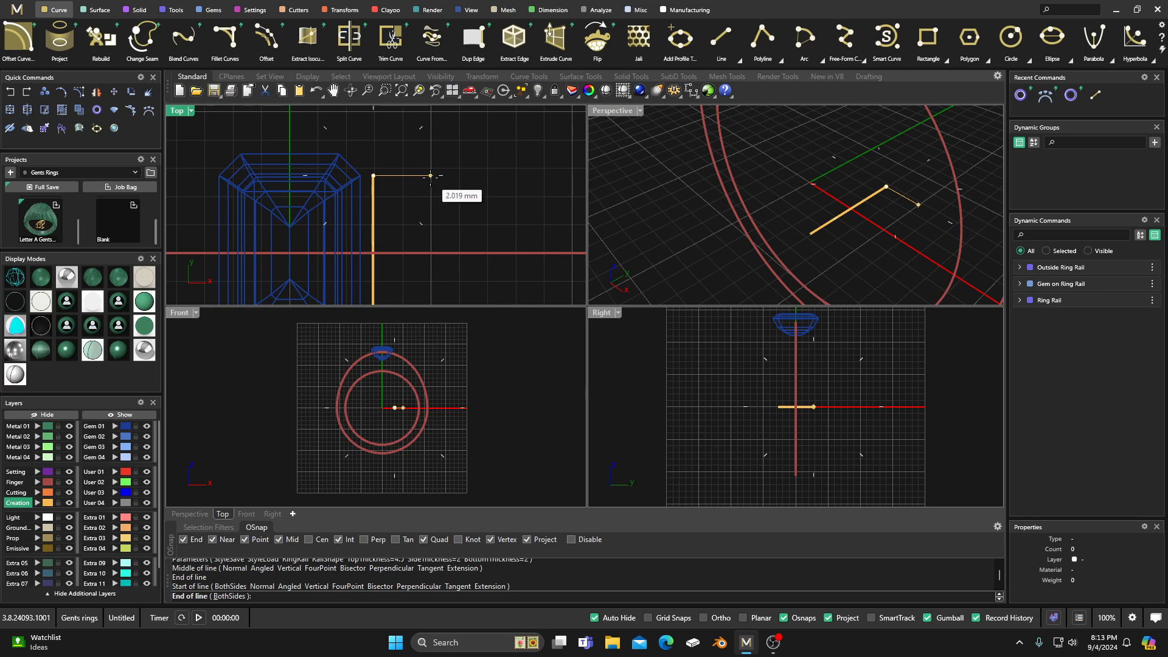
pyautogui.click(431, 176)
pyautogui.scroll(-3, 414, 156)
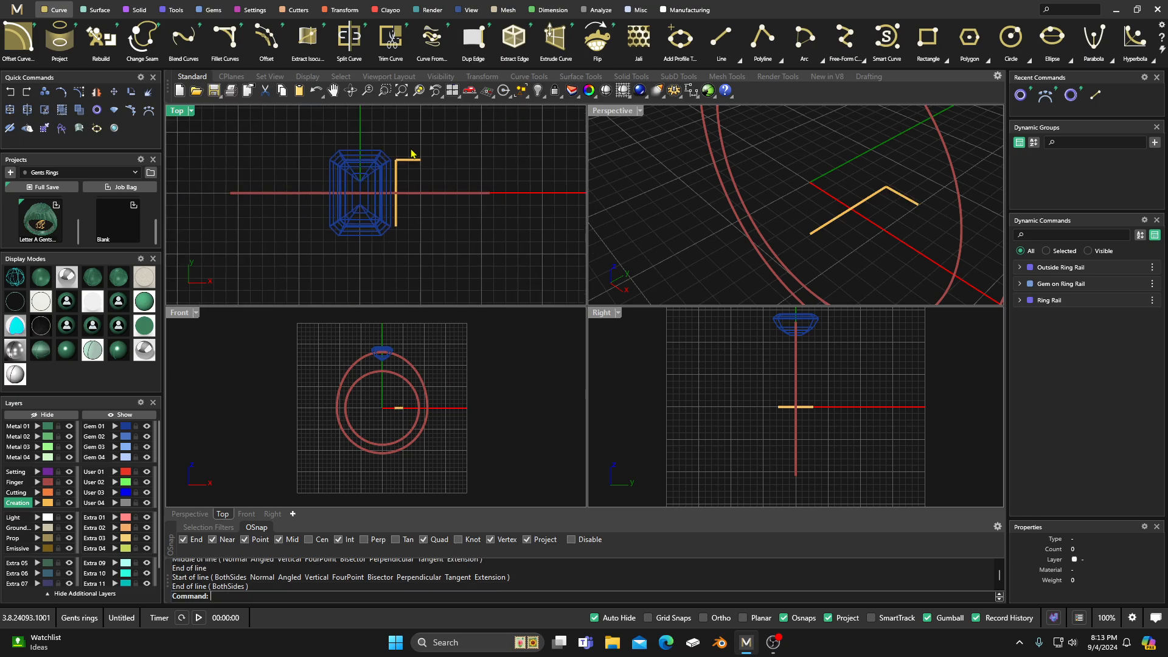
# Step: In the Top view, draw a start-end-direction arc from a point above the rail to the outer end of the short horizontal line, bowing toward the rail
pyautogui.scroll(-2, 487, 160)
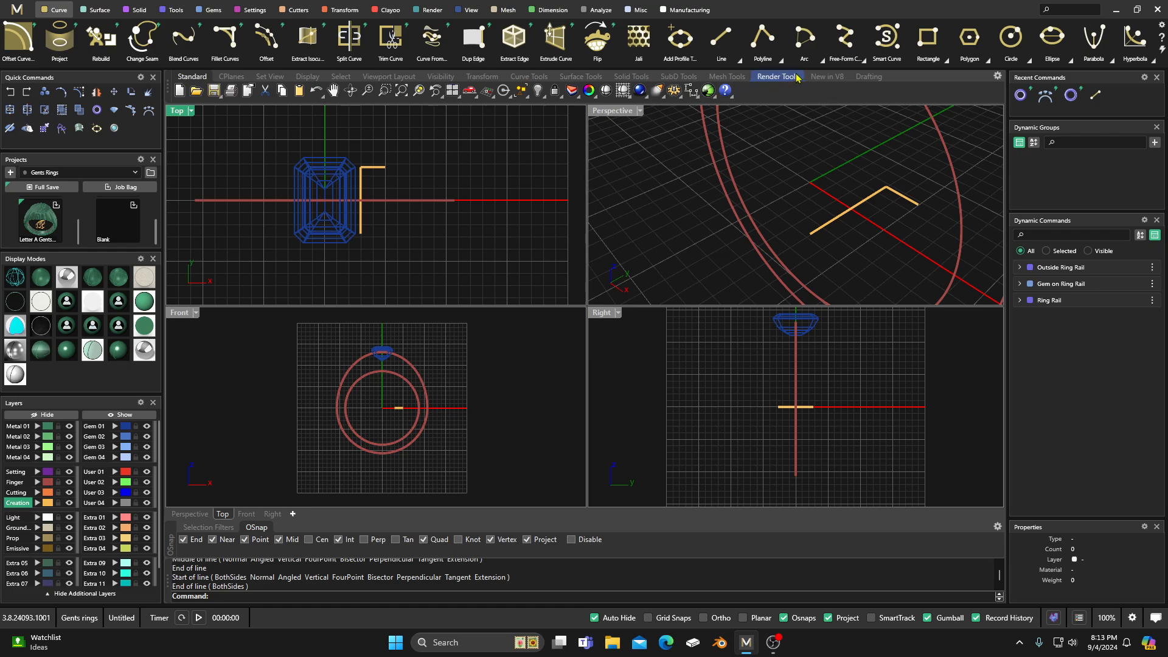
pyautogui.click(822, 64)
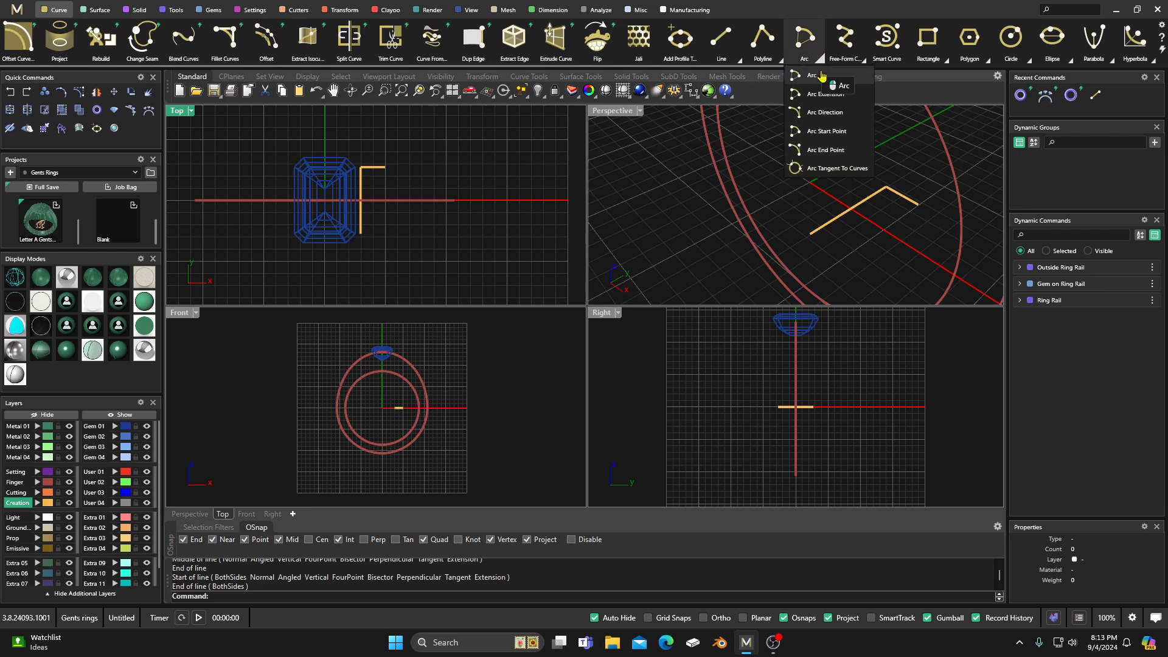
pyautogui.click(813, 112)
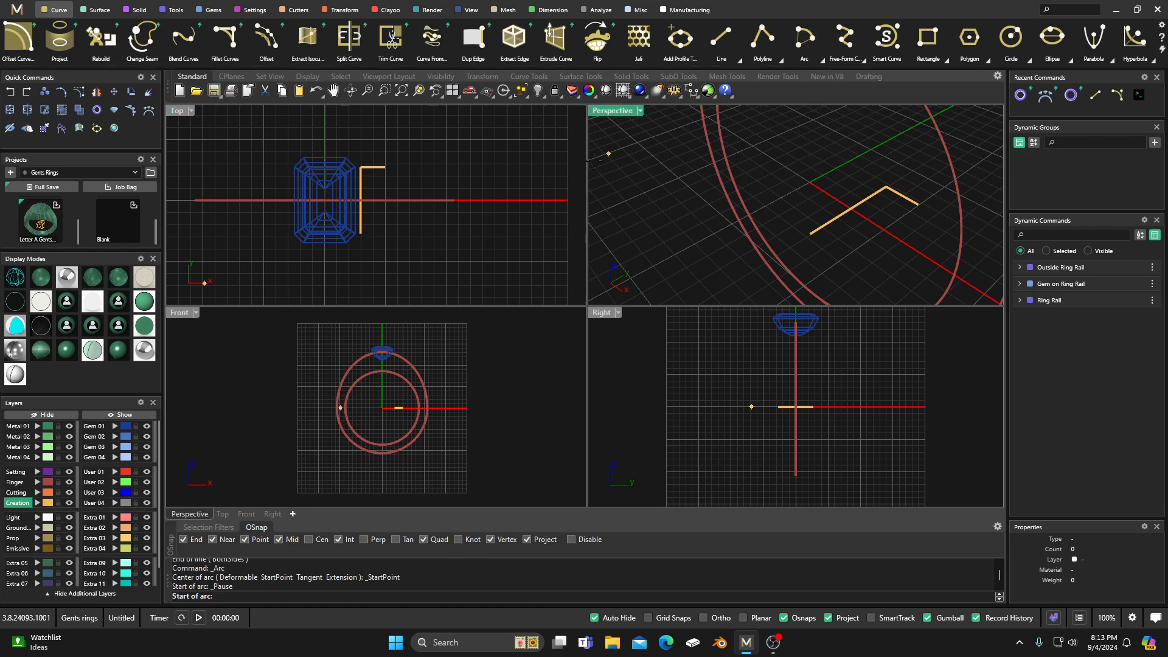
pyautogui.scroll(2, 459, 190)
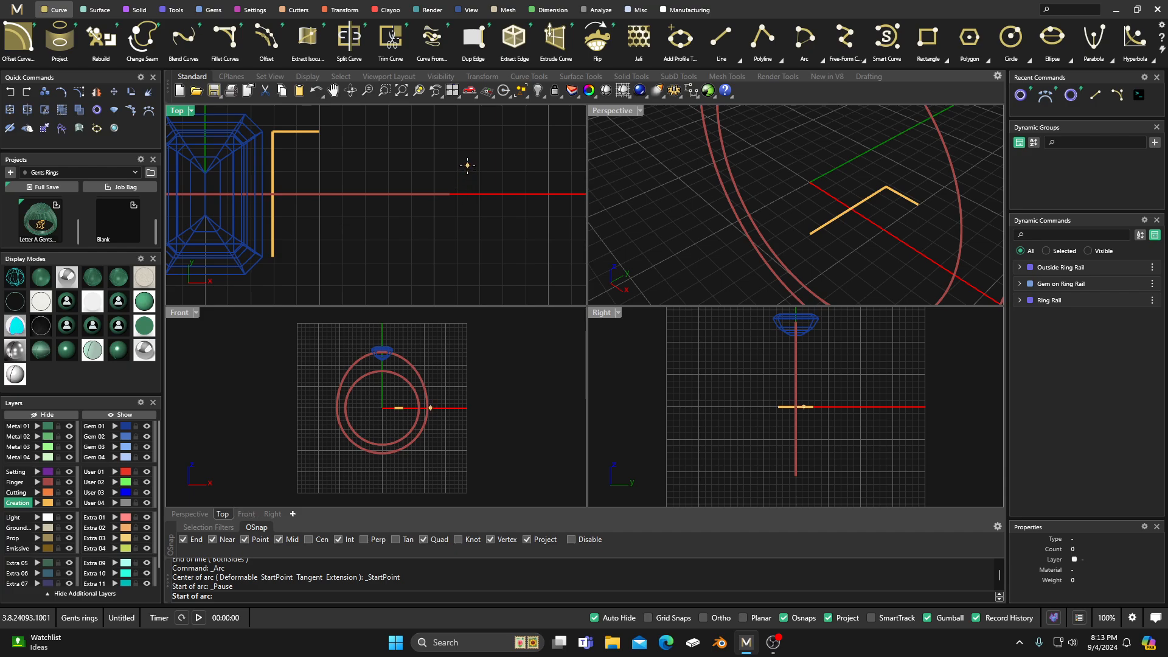
pyautogui.click(467, 165)
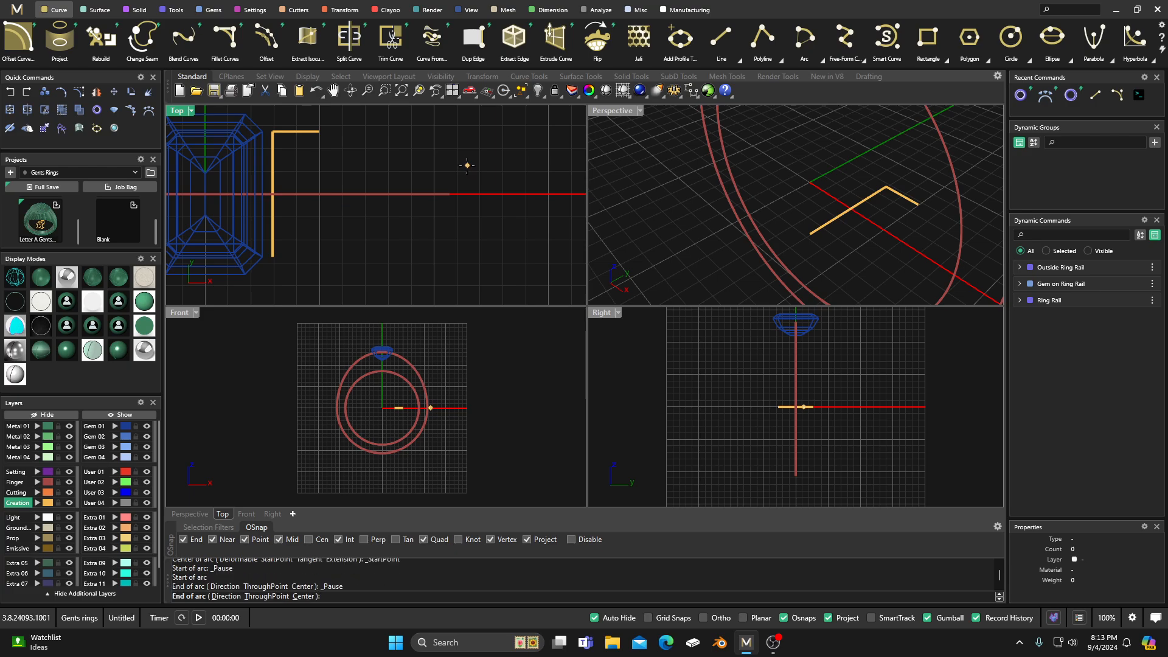
pyautogui.click(321, 131)
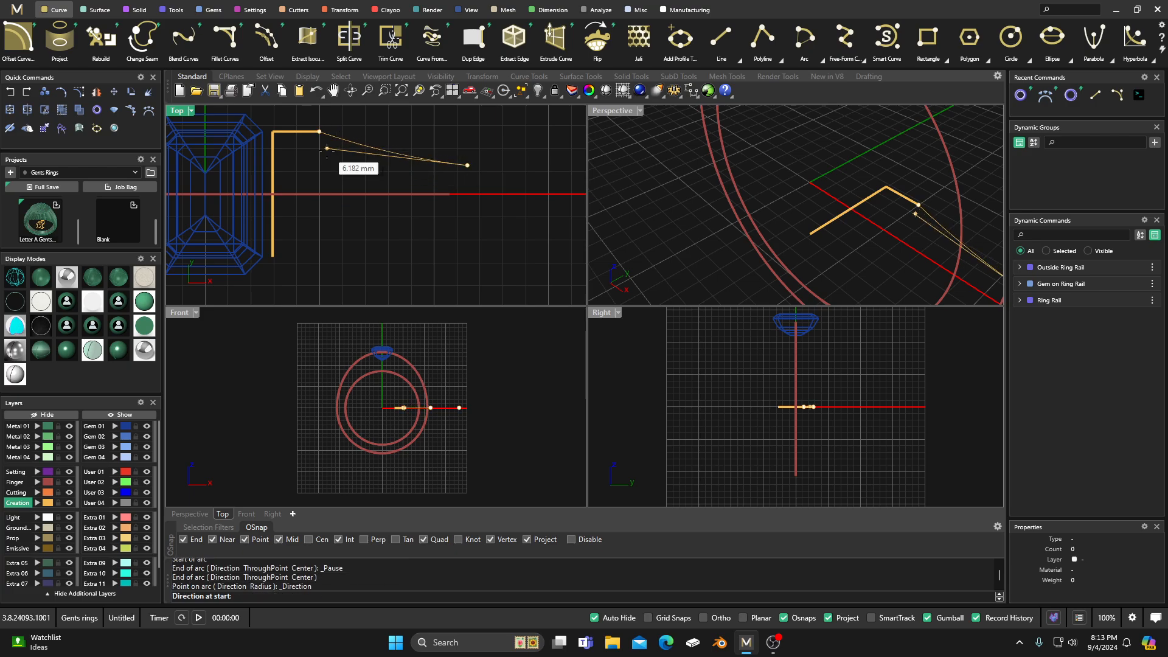
pyautogui.click(333, 173)
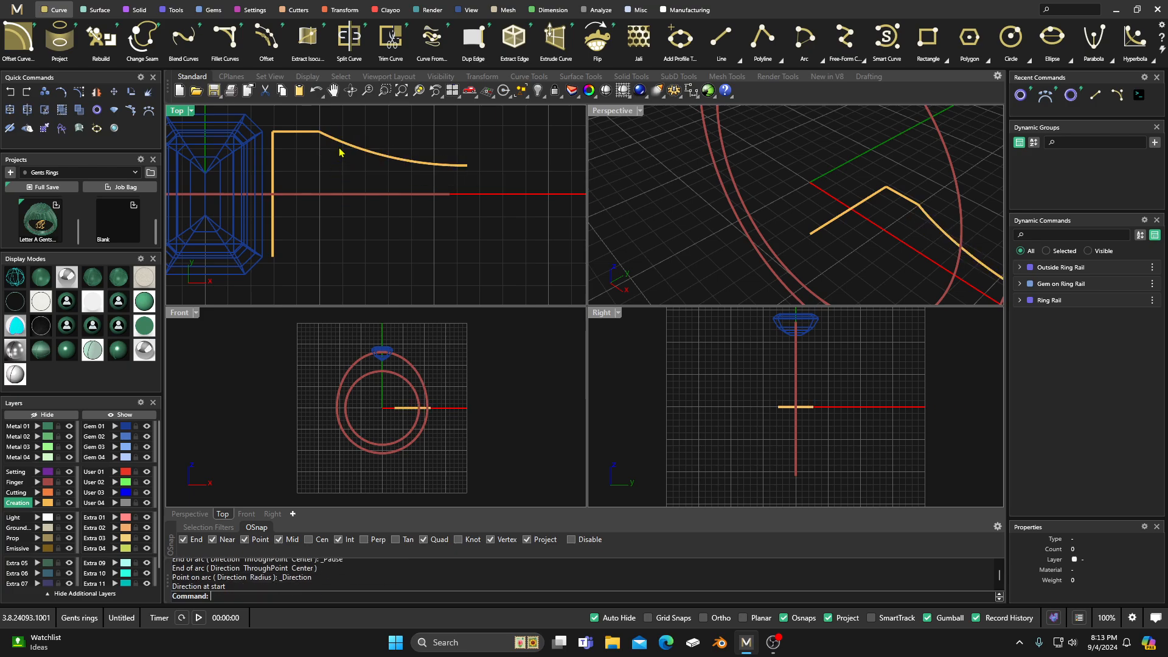
# Step: Join the short horizontal line and the arc into one open shoulder outline curve
pyautogui.moveTo(339, 122); pyautogui.dragTo(313, 153)
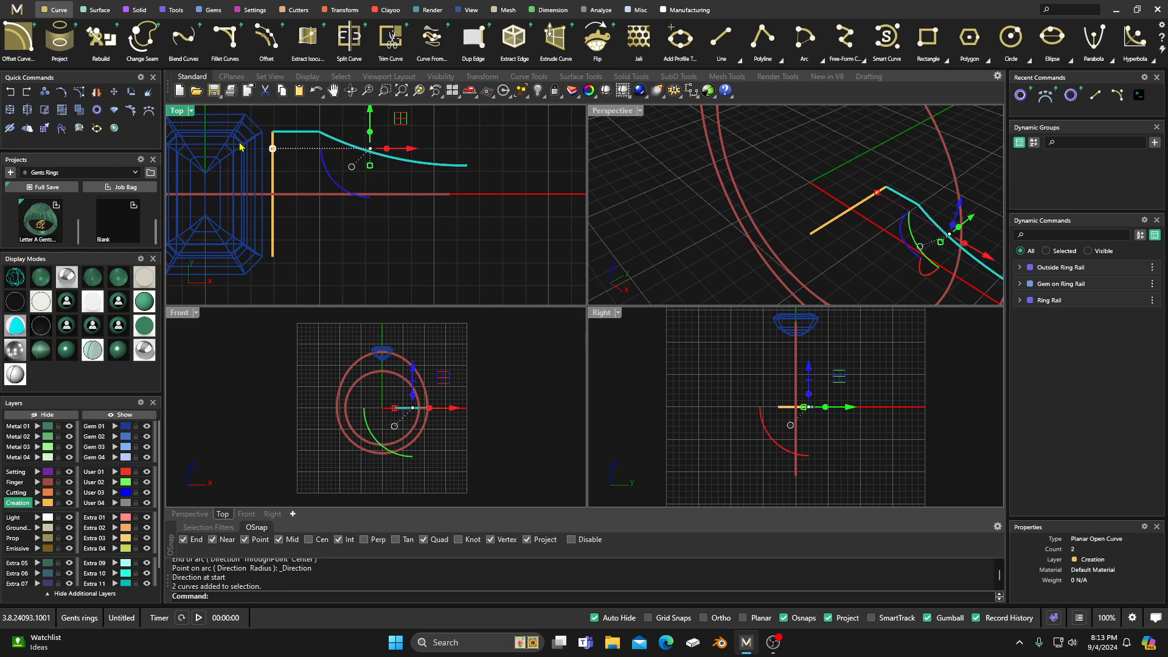
pyautogui.click(115, 128)
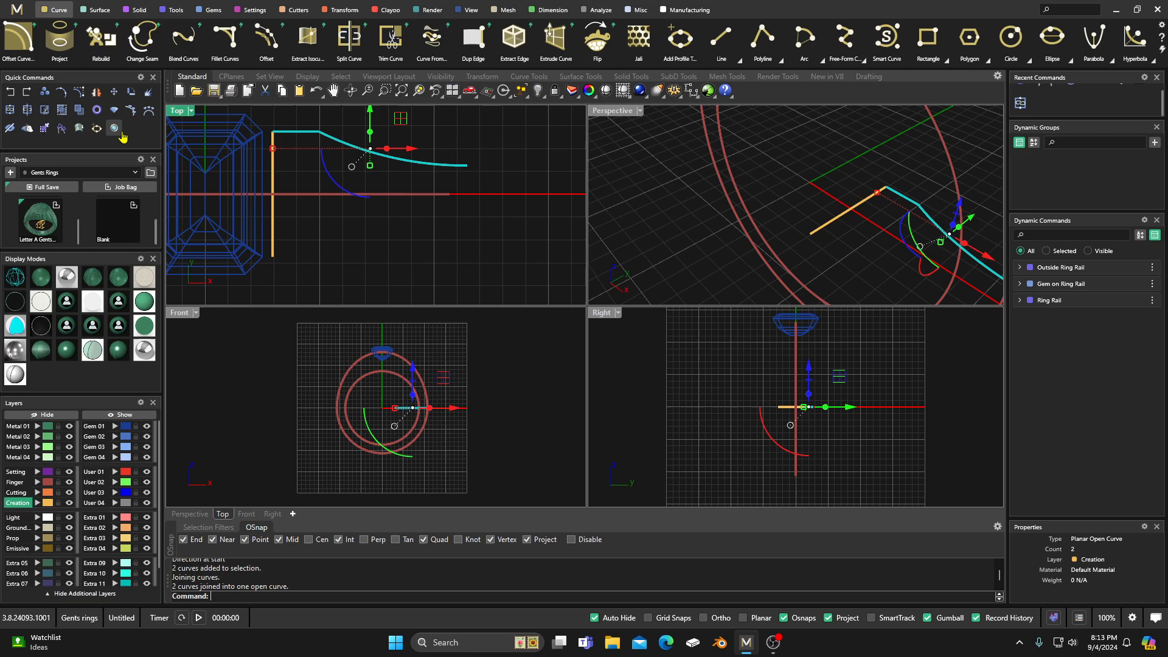
pyautogui.click(503, 138)
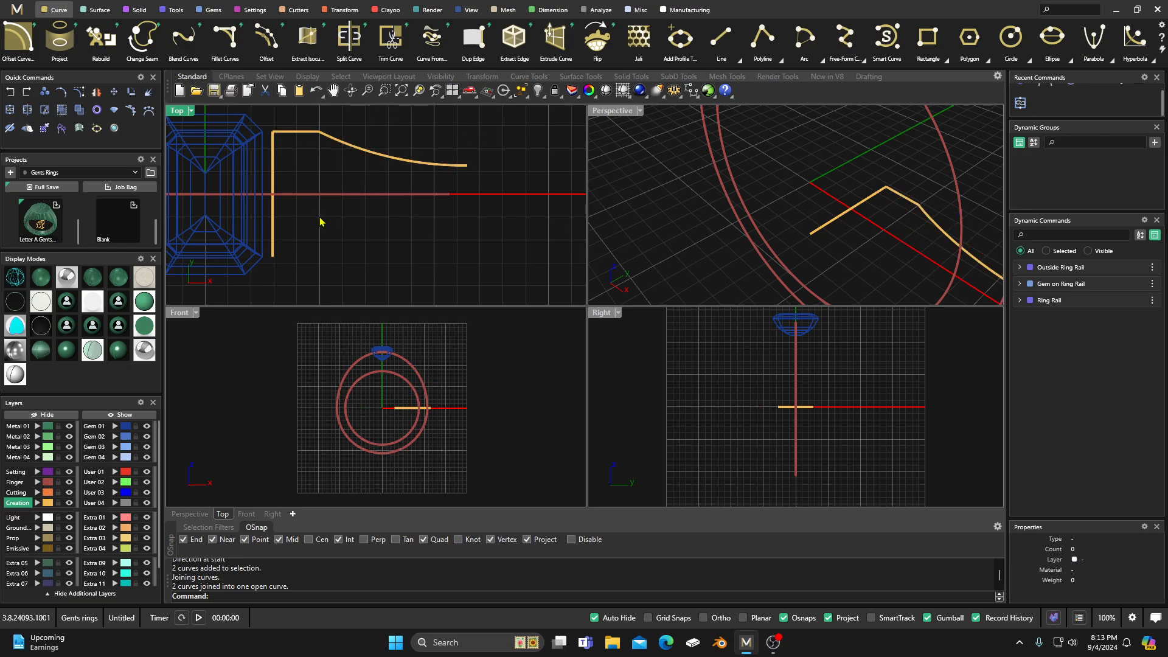
# Step: Create a Curve From 2 Views using the joined shoulder outline as first curve and the inner ring rail as second curve
pyautogui.scroll(-3, 419, 243)
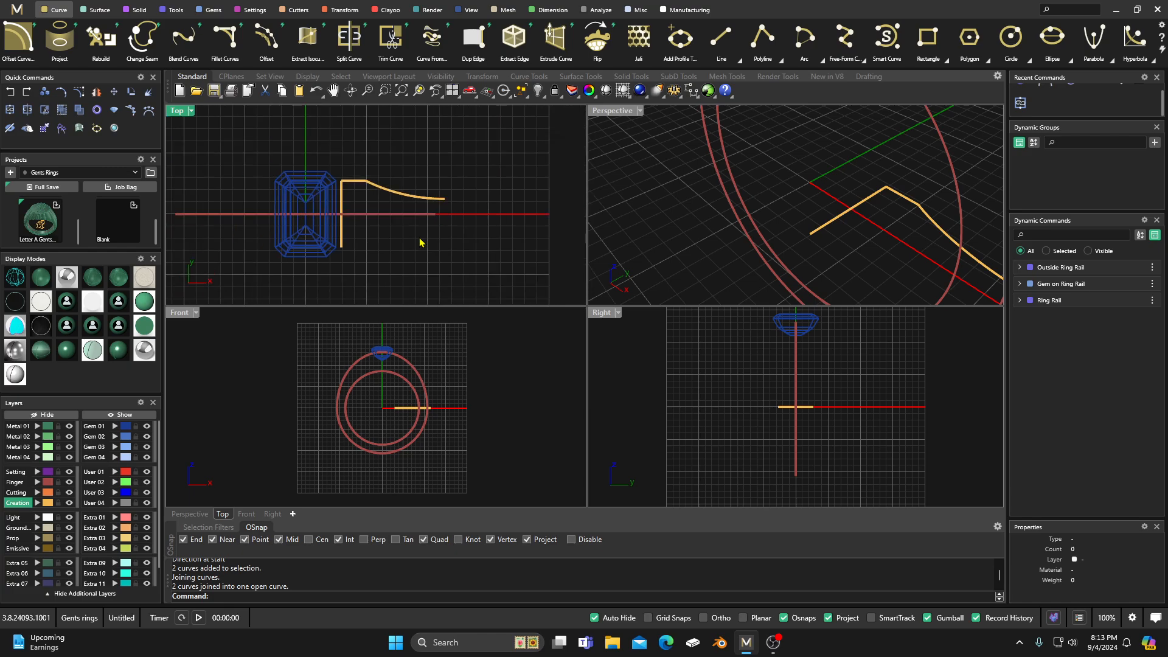
pyautogui.click(431, 47)
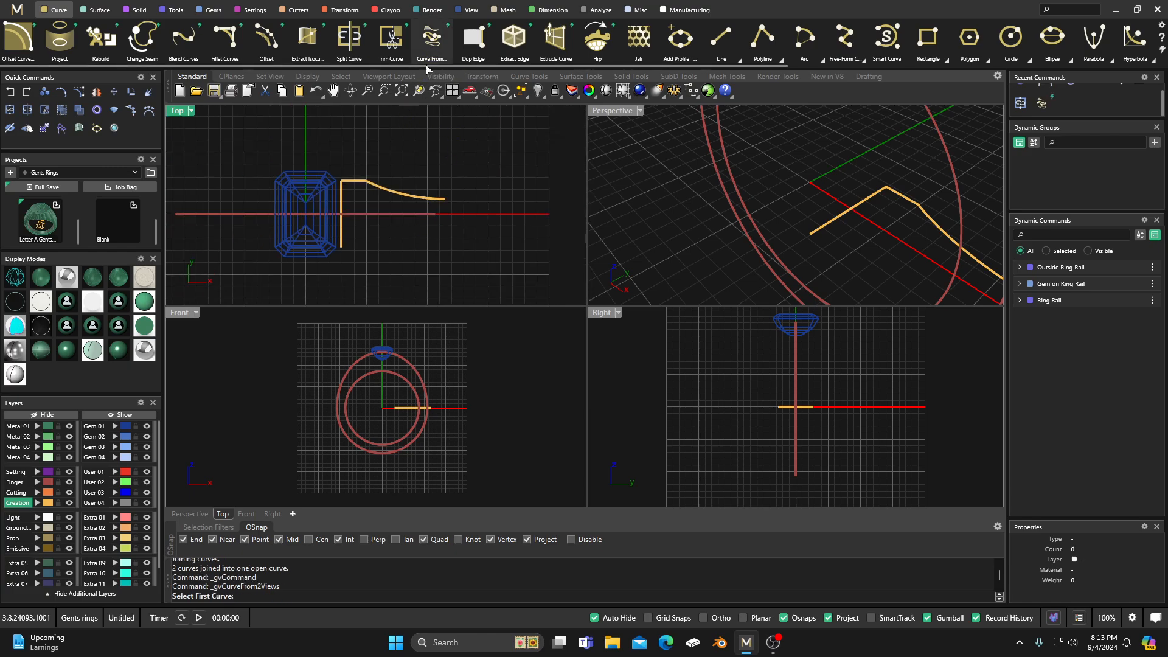
pyautogui.click(383, 193)
pyautogui.scroll(-5, 711, 228)
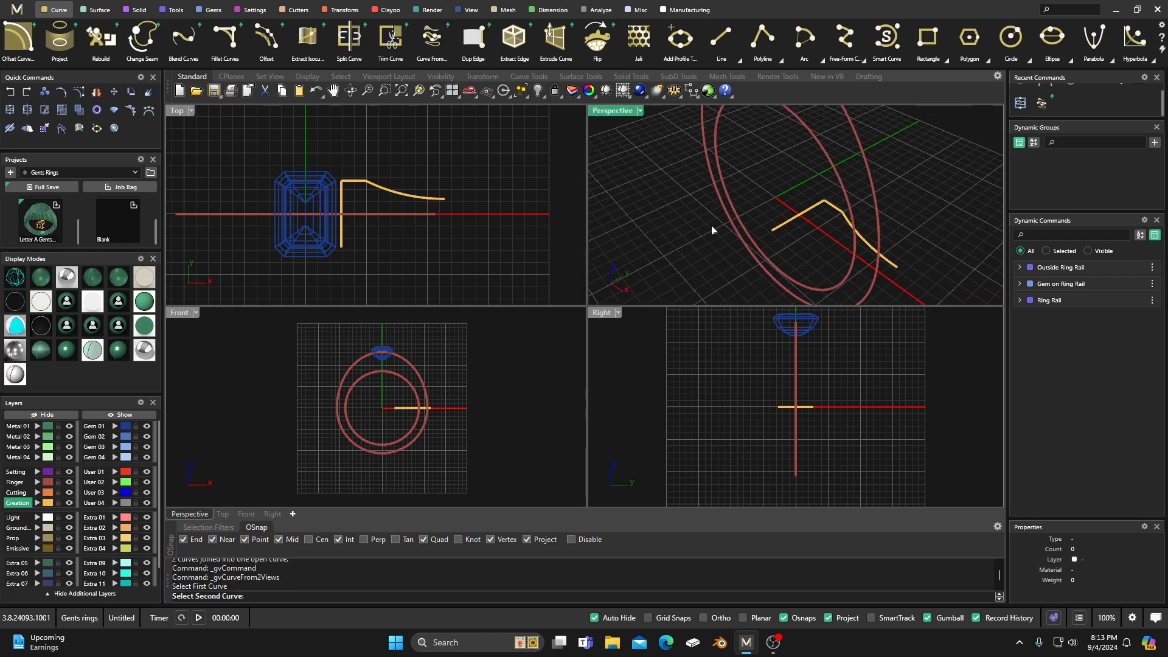
pyautogui.moveTo(711, 232); pyautogui.dragTo(781, 170, button='right')
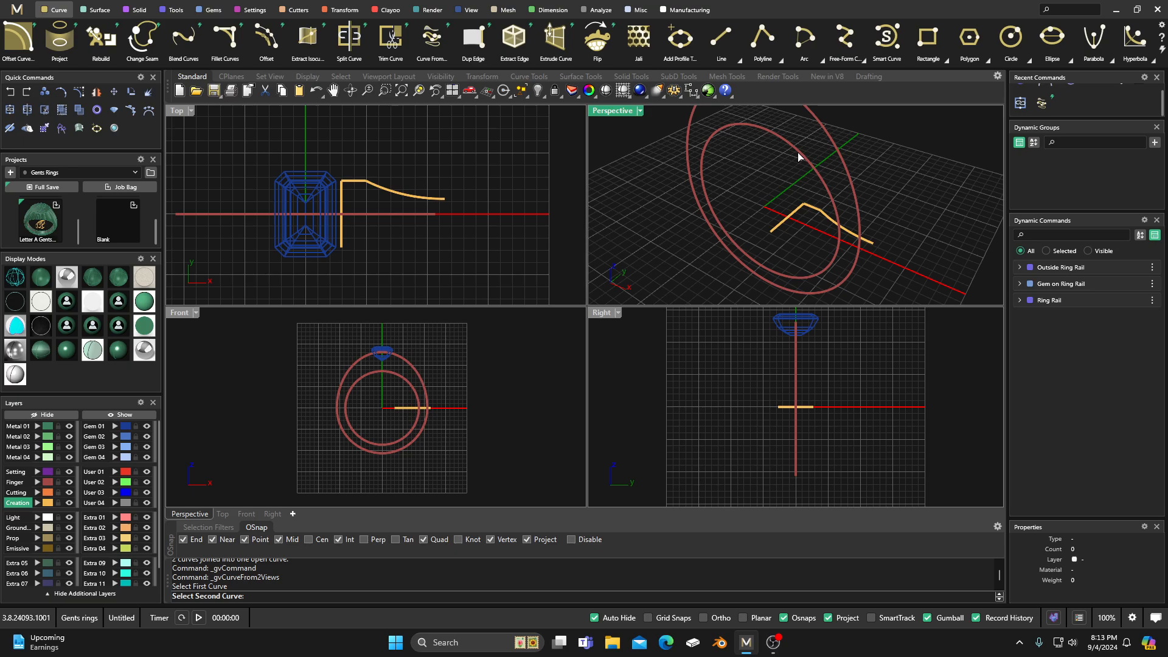
pyautogui.click(798, 153)
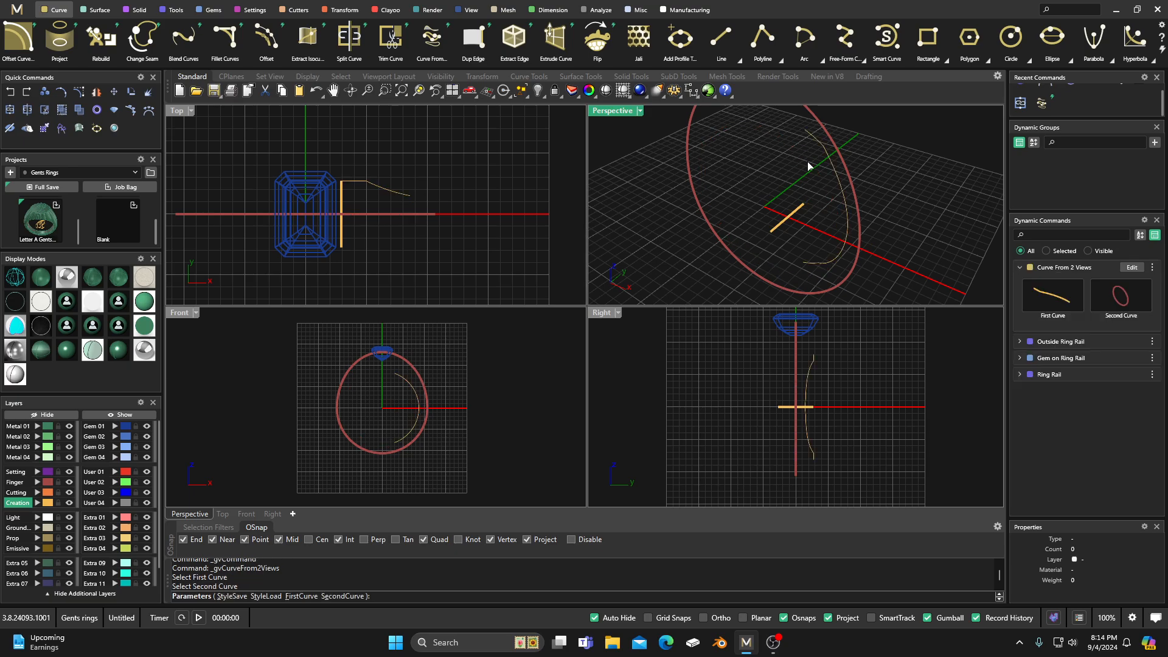
pyautogui.press('Return')
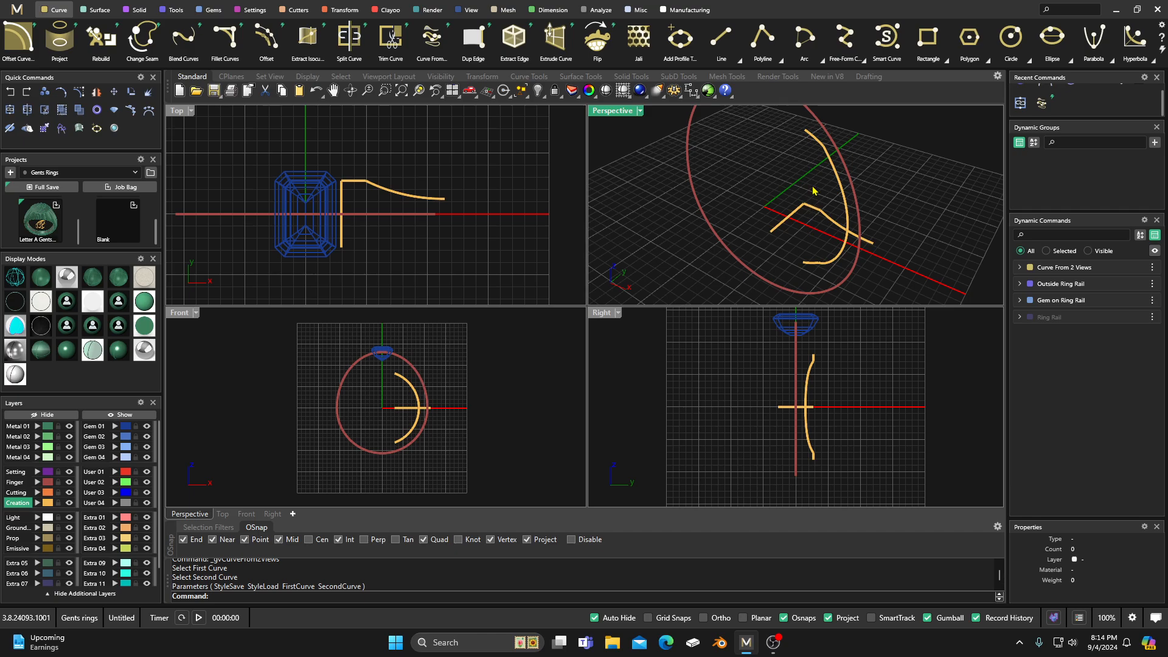
# Step: Run Curve From 2 Views on the vertical line beside the gem and the inner ring rail, showing the hidden rail again for selection
pyautogui.rightClick(363, 202)
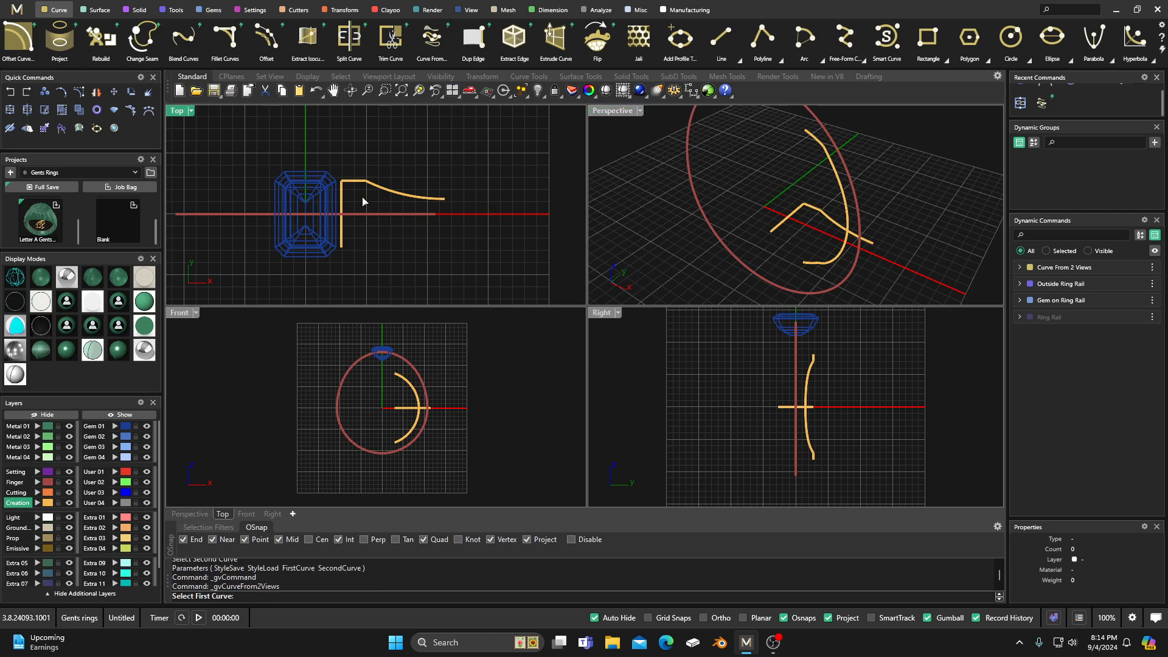
pyautogui.click(342, 201)
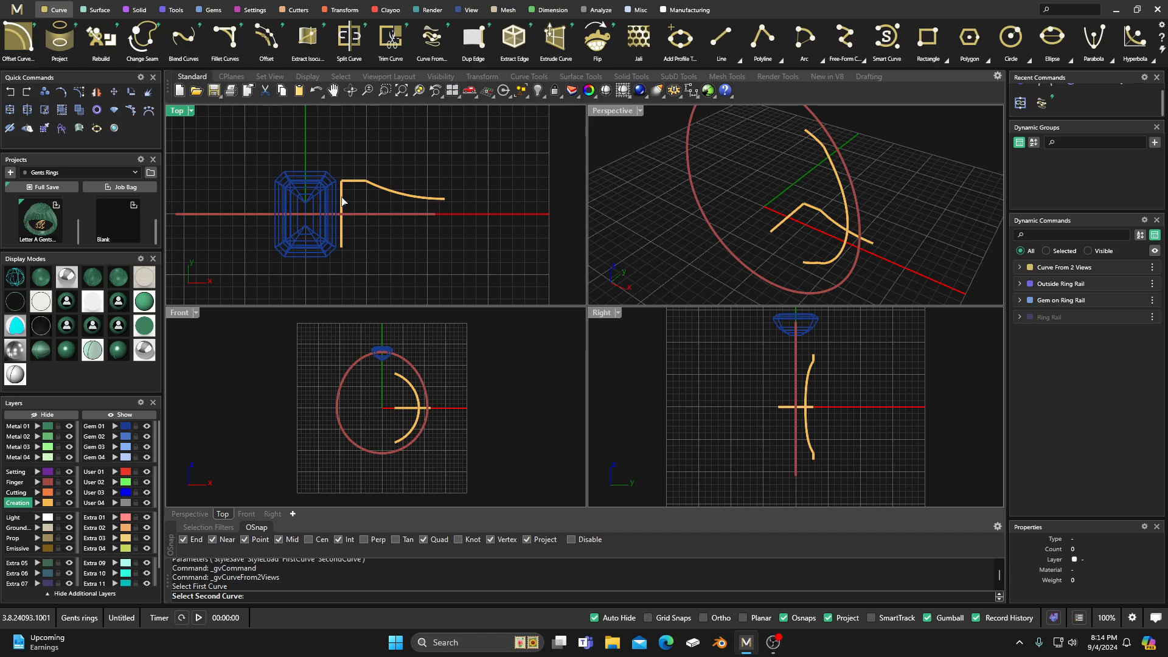
pyautogui.click(1151, 318)
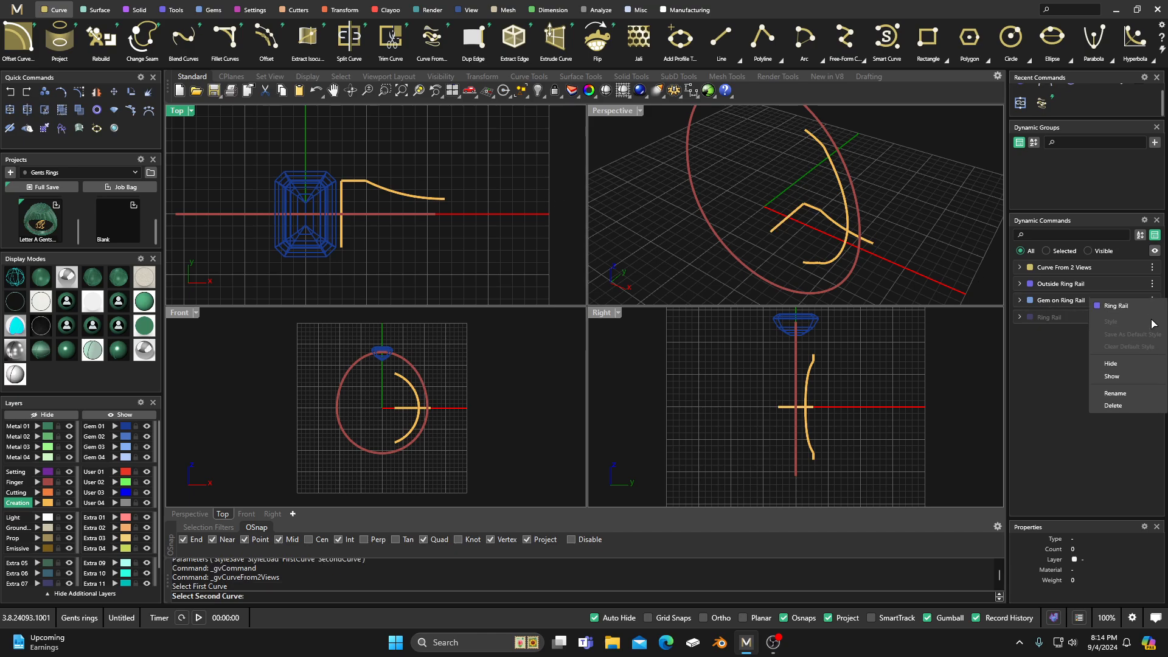
pyautogui.click(1113, 377)
pyautogui.click(813, 176)
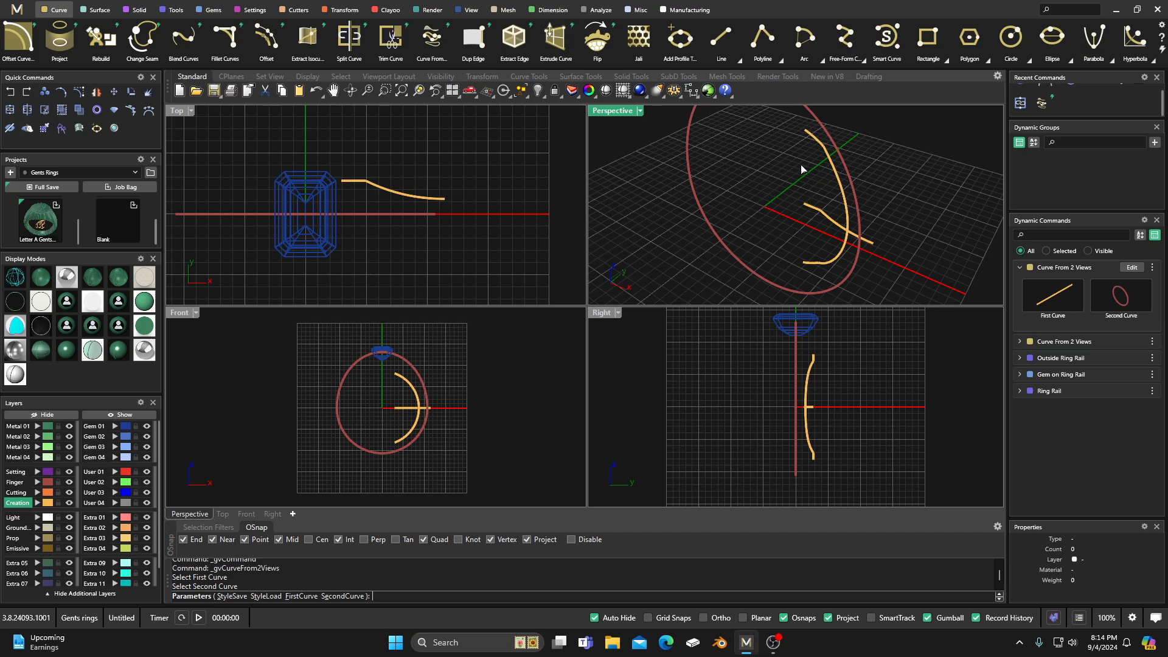
pyautogui.press('Return')
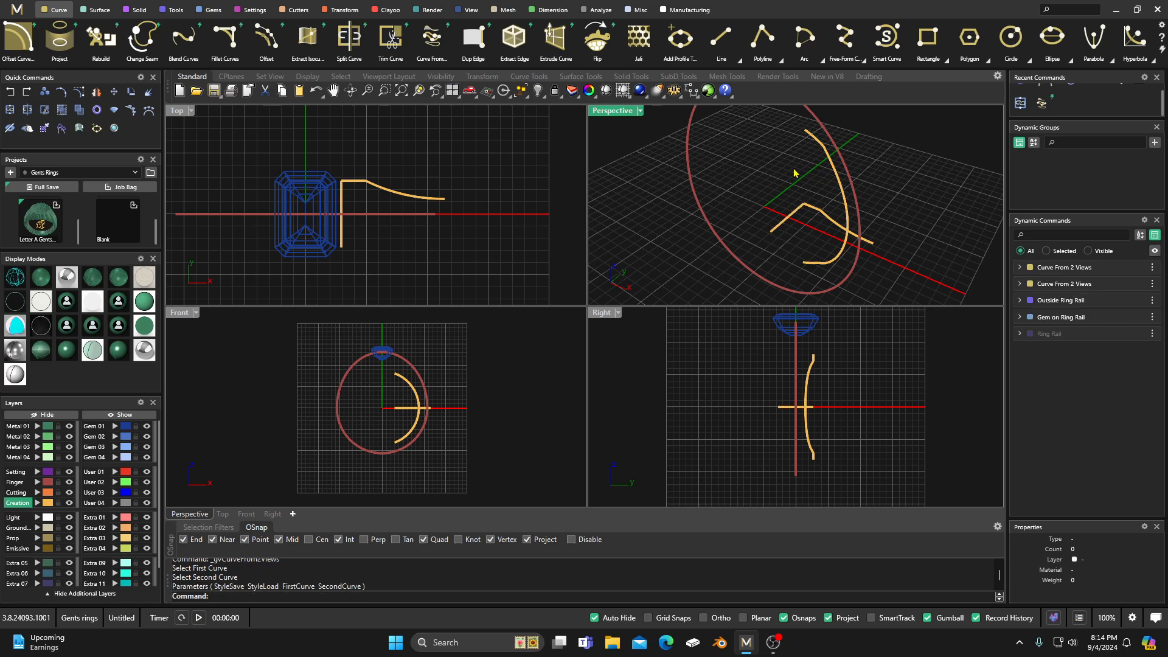
# Step: Delete the straight vertical line beside the gem
pyautogui.click(785, 242)
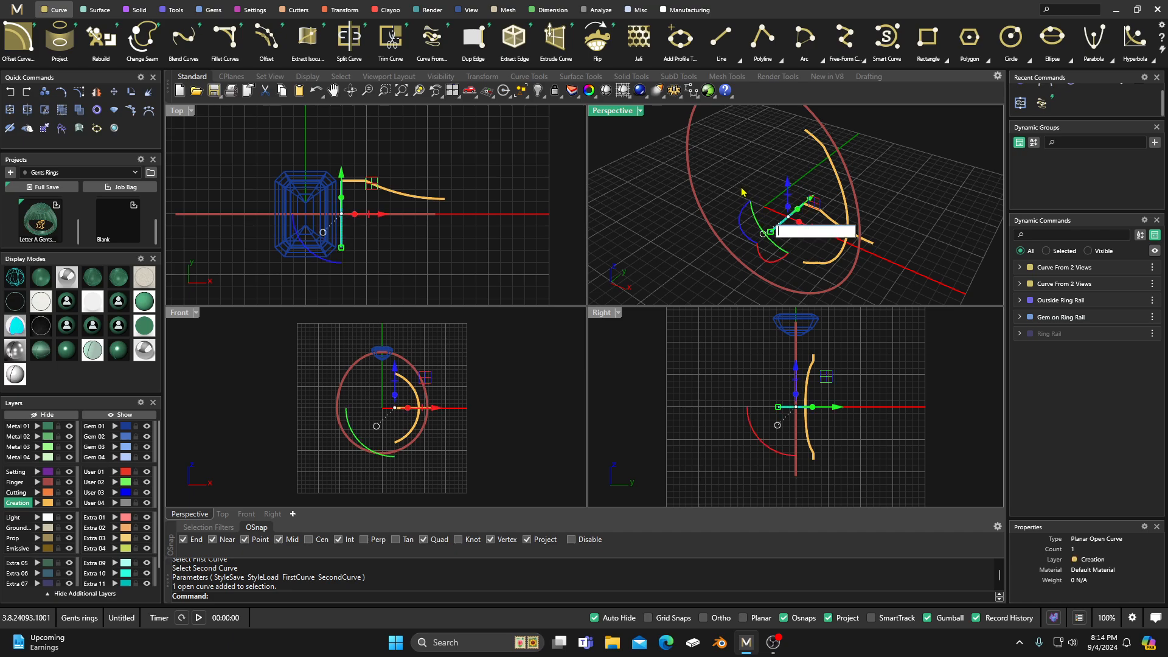
pyautogui.click(761, 157)
pyautogui.click(780, 232)
pyautogui.press('Delete')
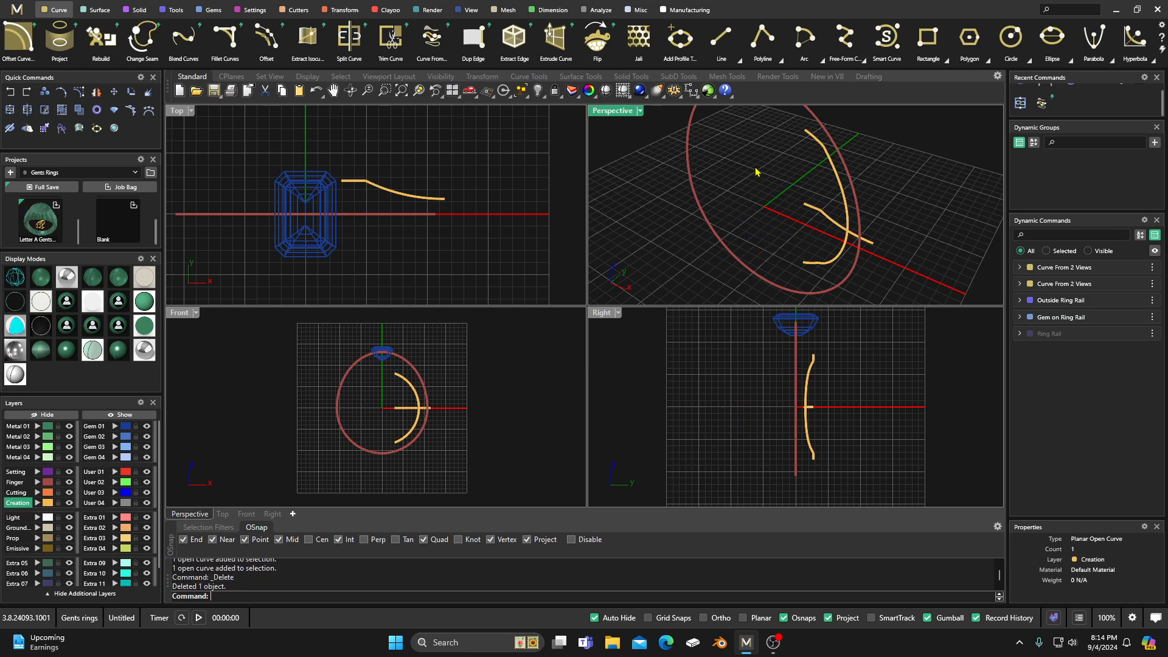
# Step: Mirror the curved shoulder rail to the other side of the ring with X Mirror on and Y Mirror off
pyautogui.click(831, 168)
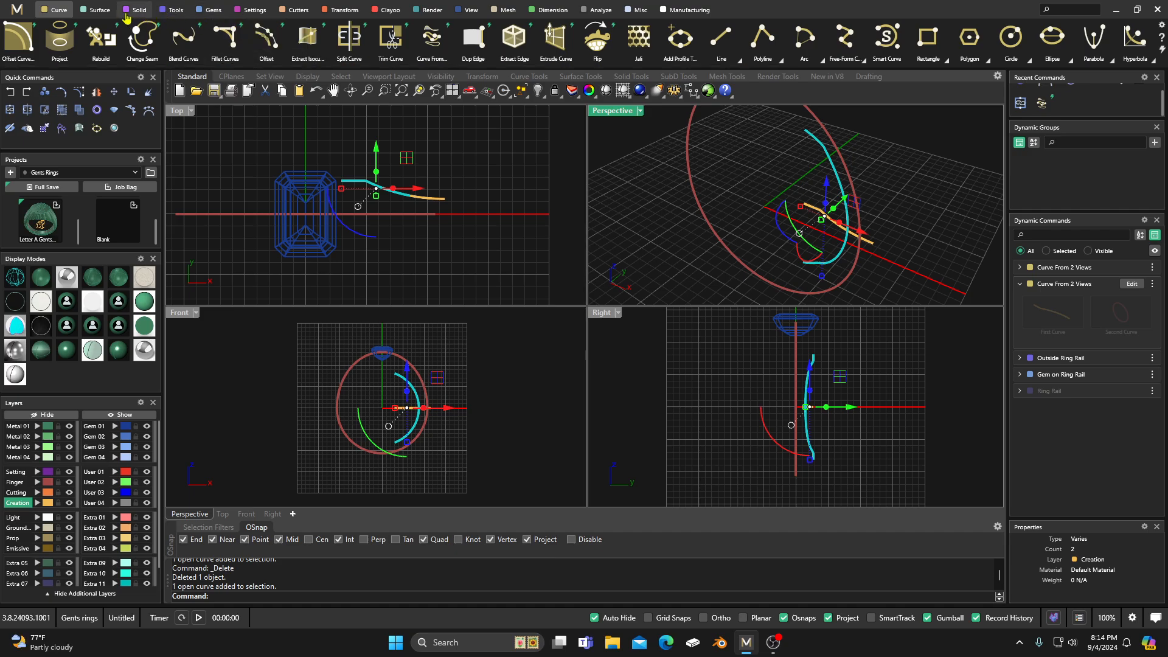
pyautogui.click(341, 10)
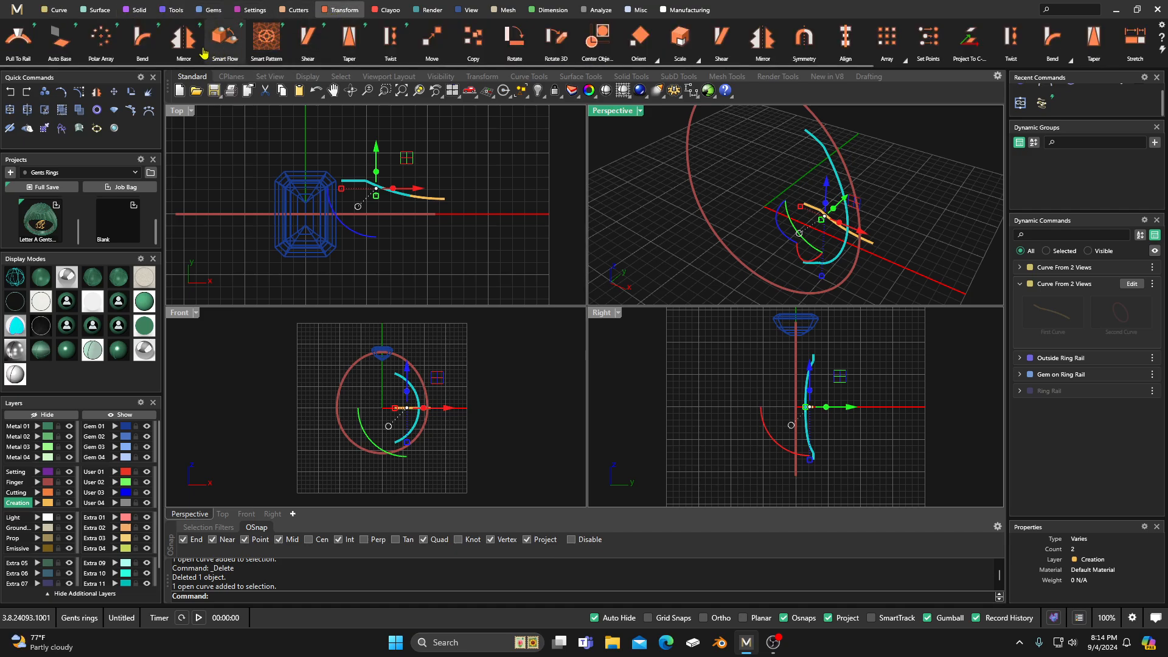
pyautogui.click(183, 40)
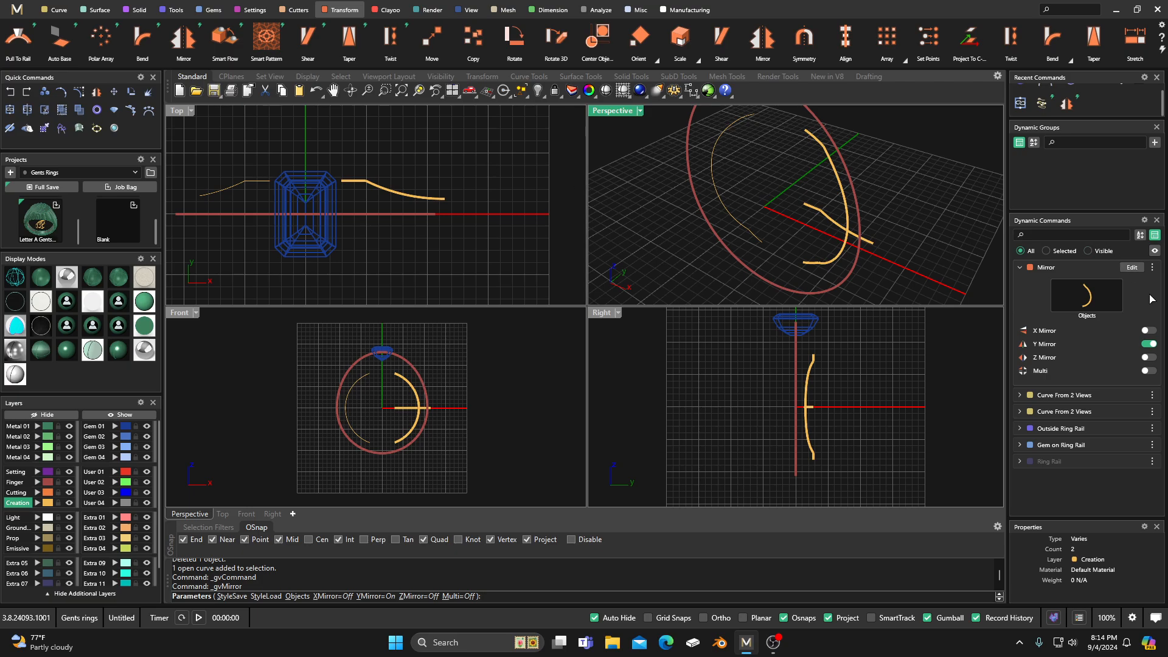
pyautogui.click(1148, 330)
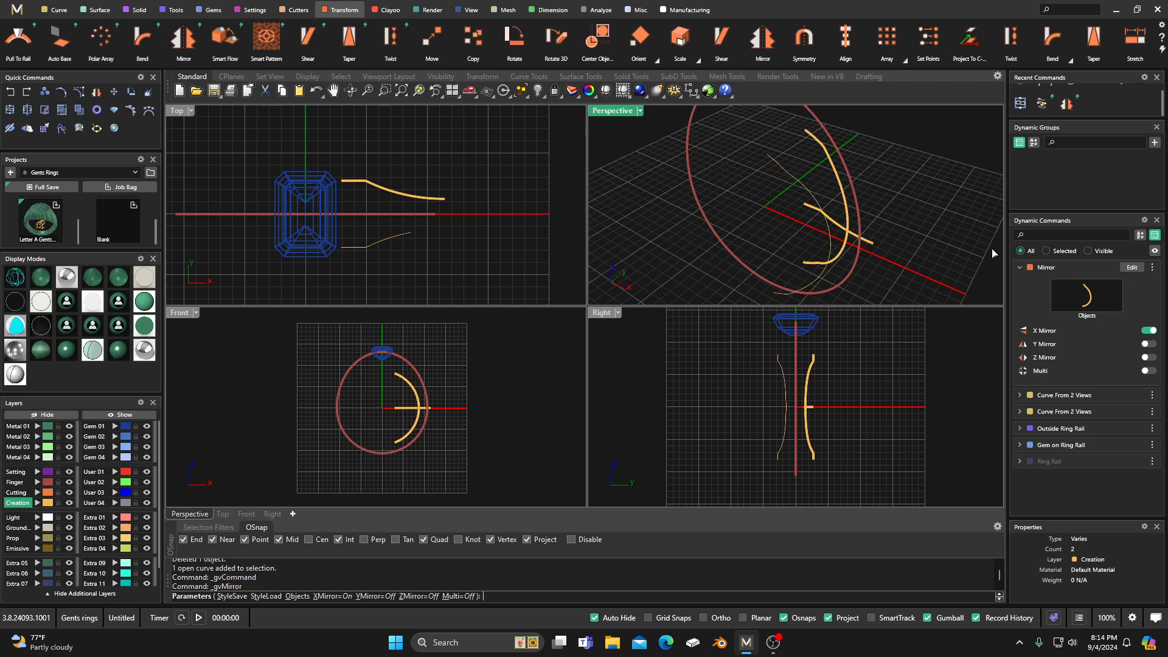
pyautogui.rightClick(901, 162)
# Step: Change the flat shoulder outline curve on the ground plane to the User 02 layer
pyautogui.scroll(-5, 757, 231)
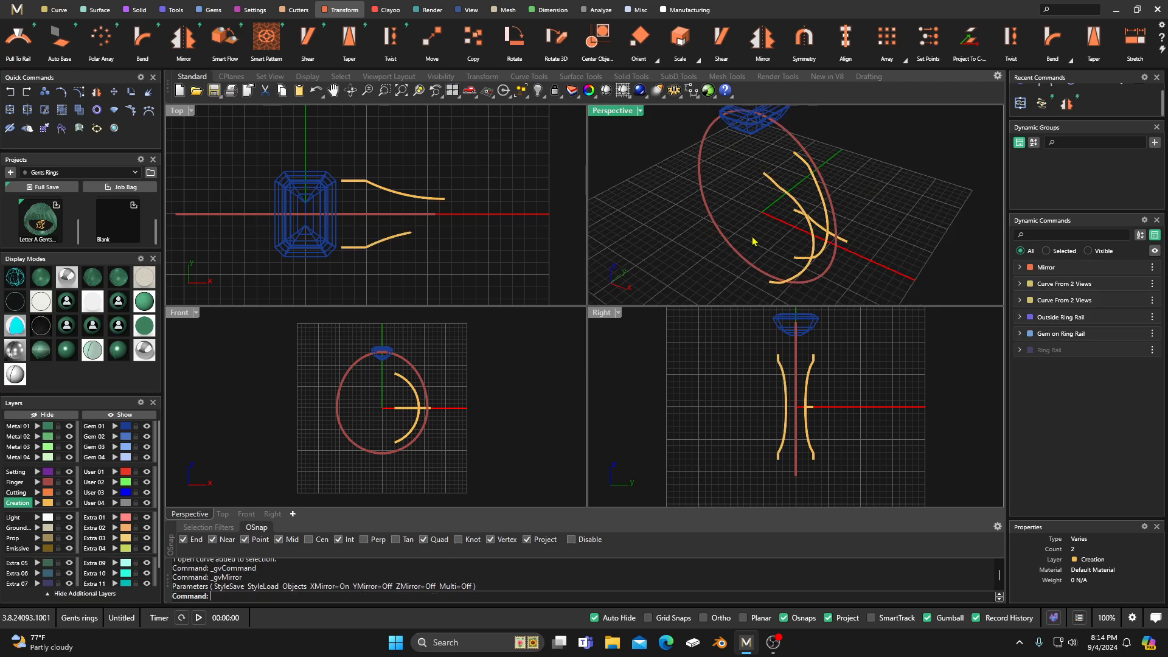
pyautogui.moveTo(755, 236)
pyautogui.mouseDown(button='right')
pyautogui.moveTo(748, 209)
pyautogui.moveTo(754, 227)
pyautogui.moveTo(745, 222)
pyautogui.moveTo(768, 222)
pyautogui.moveTo(738, 237)
pyautogui.moveTo(768, 222)
pyautogui.mouseUp(button='right')
pyautogui.scroll(5, 838, 227)
pyautogui.click(770, 223)
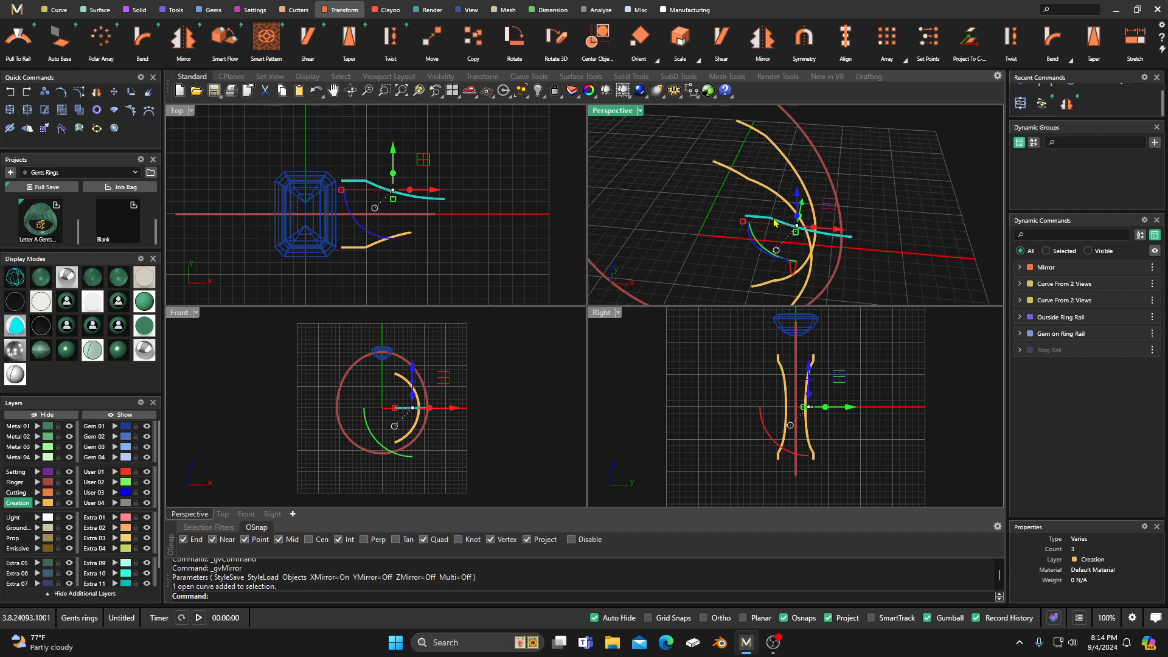
pyautogui.click(115, 482)
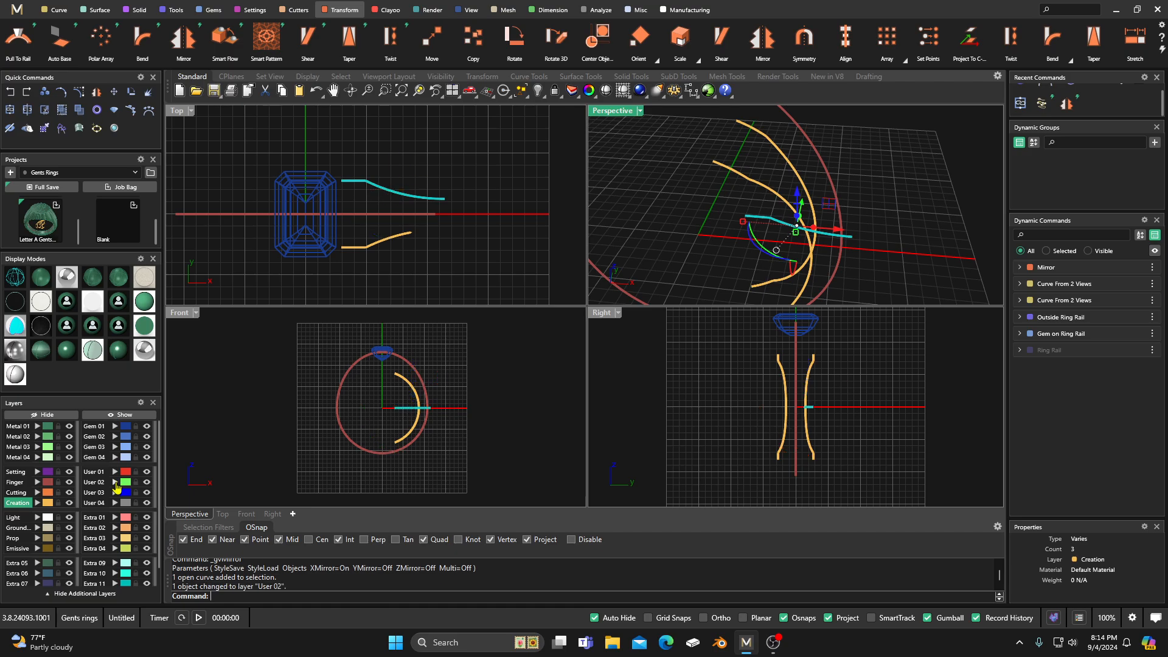
pyautogui.click(649, 235)
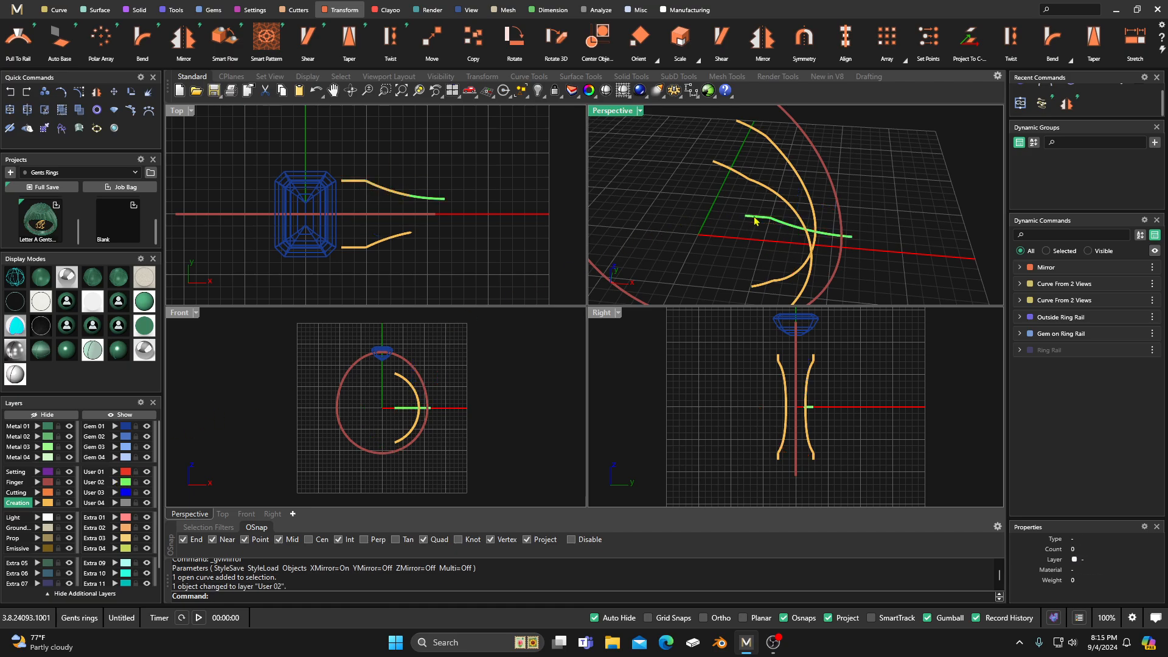
pyautogui.scroll(4, 772, 222)
pyautogui.click(779, 223)
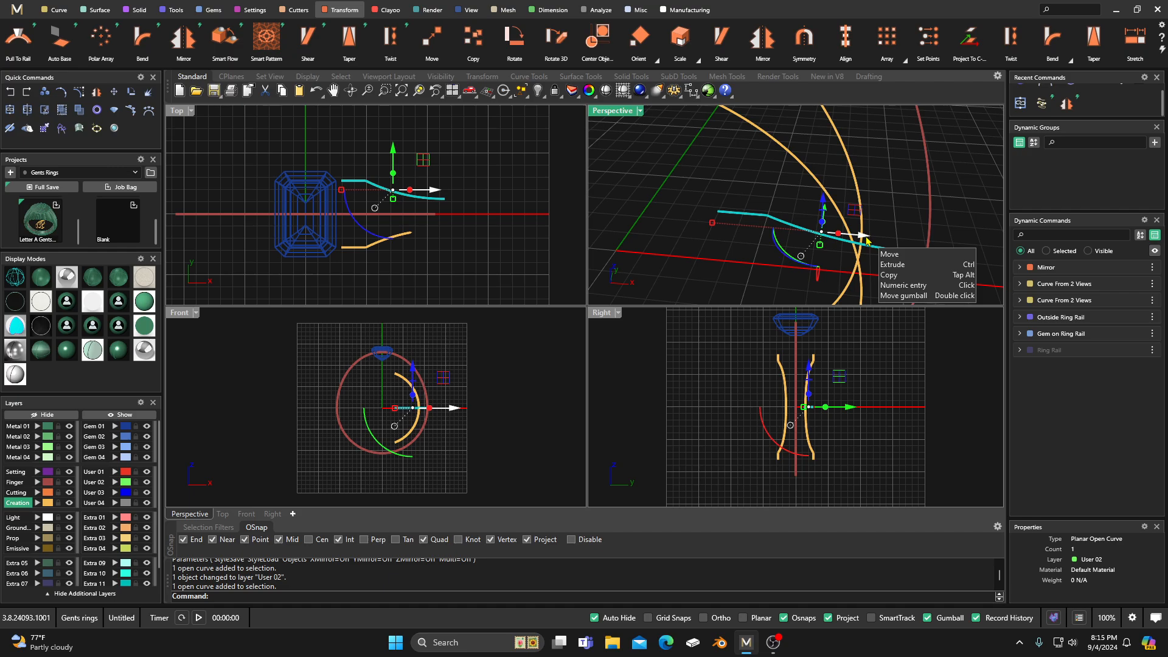
pyautogui.moveTo(867, 240); pyautogui.dragTo(875, 244)
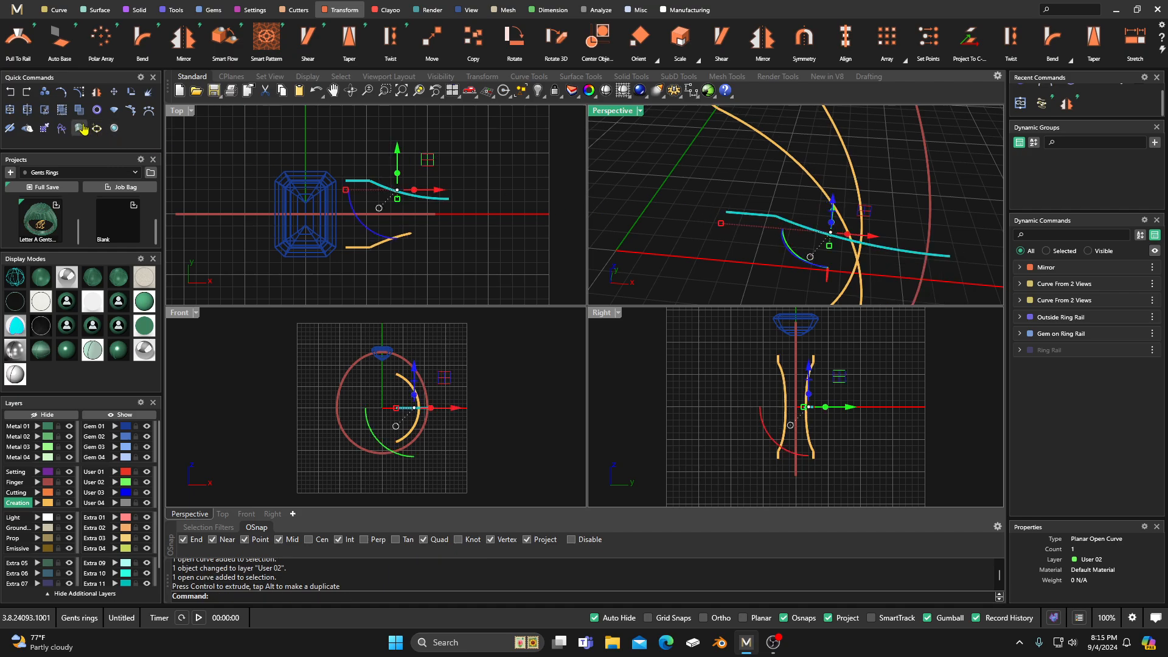
pyautogui.click(10, 111)
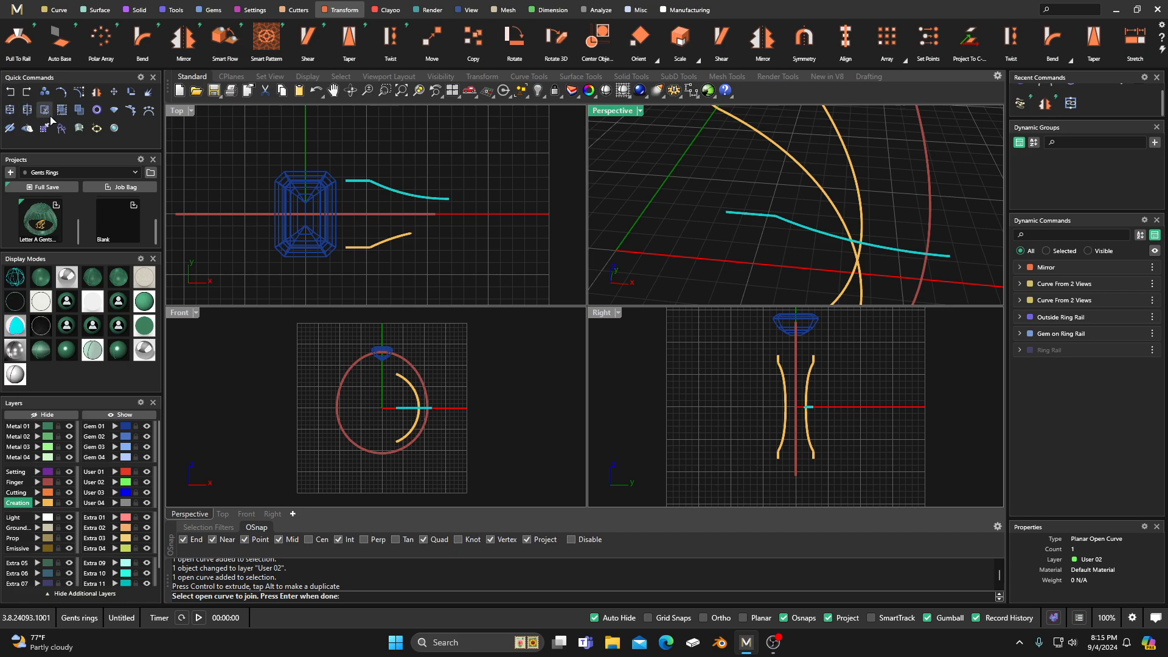
pyautogui.press('Escape')
pyautogui.click(10, 93)
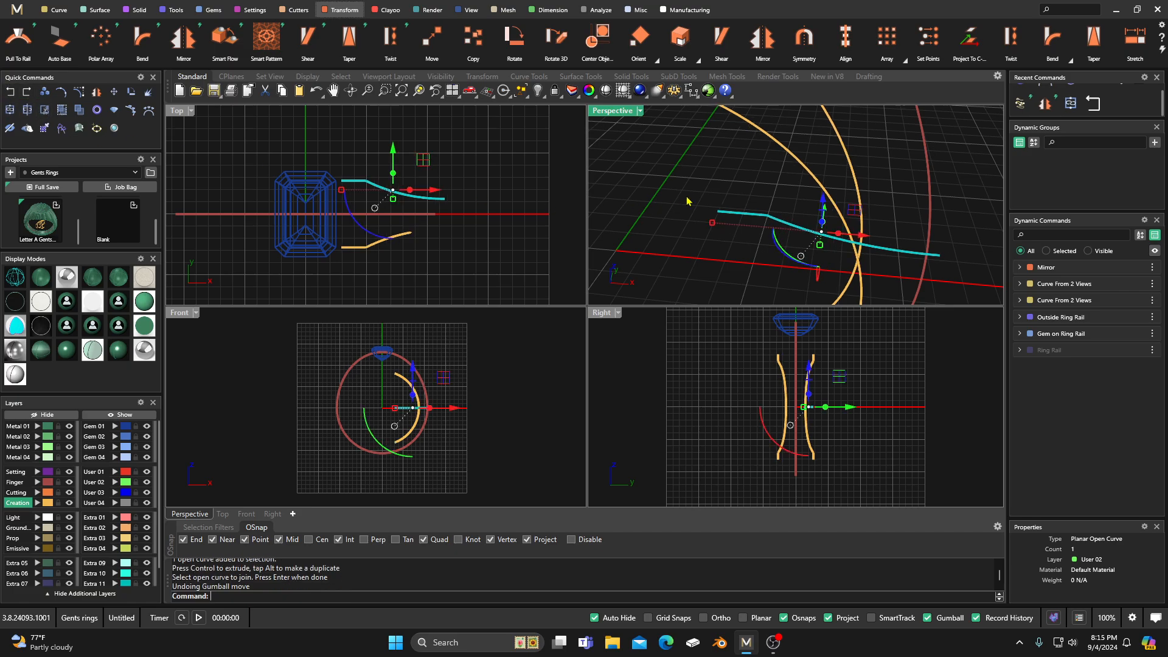
# Step: Copy the User 02 shoulder outline about 0.2 mm outward along X and assign the copy to the User 01 layer
pyautogui.click(783, 226)
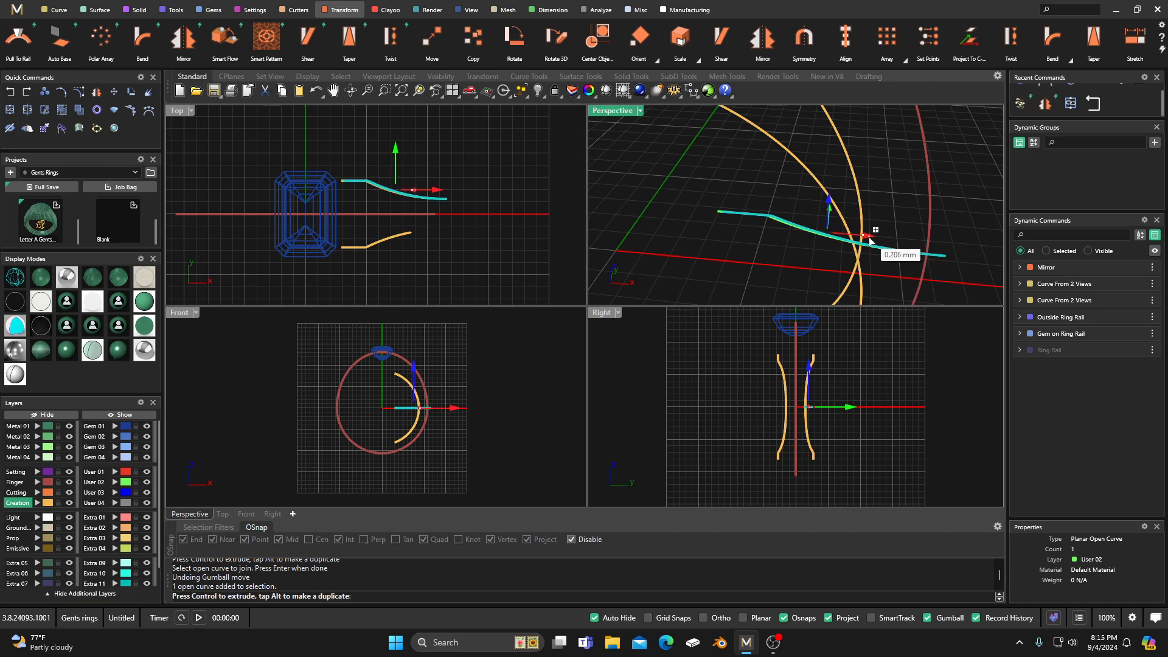
pyautogui.moveTo(864, 239); pyautogui.dragTo(871, 239)
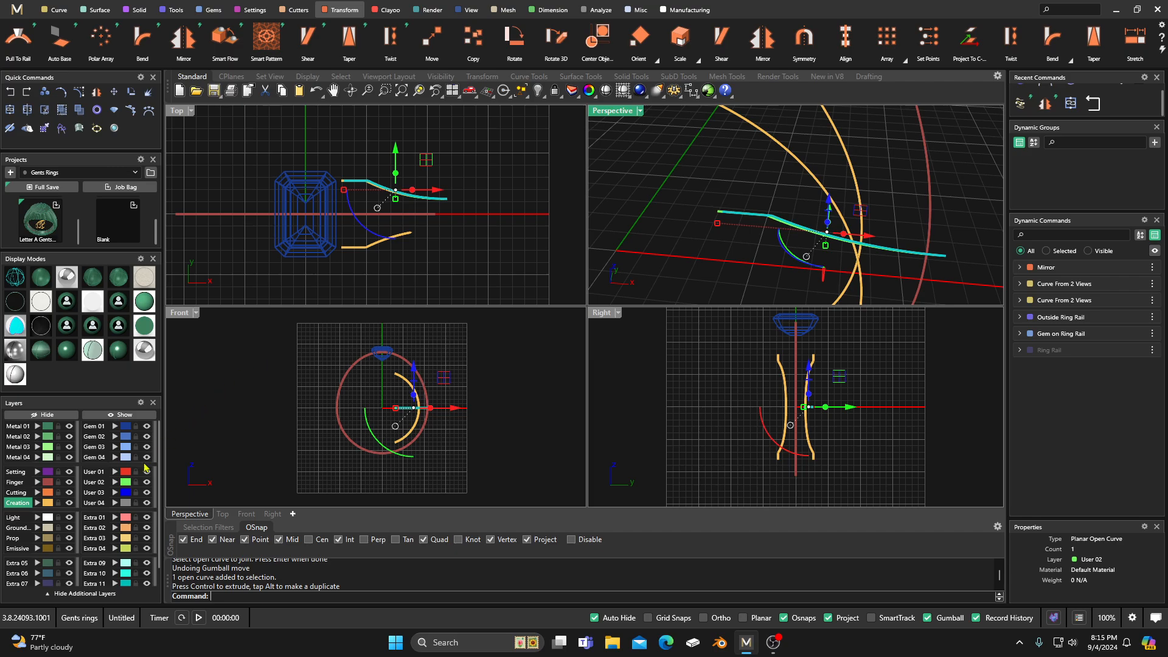
pyautogui.click(114, 472)
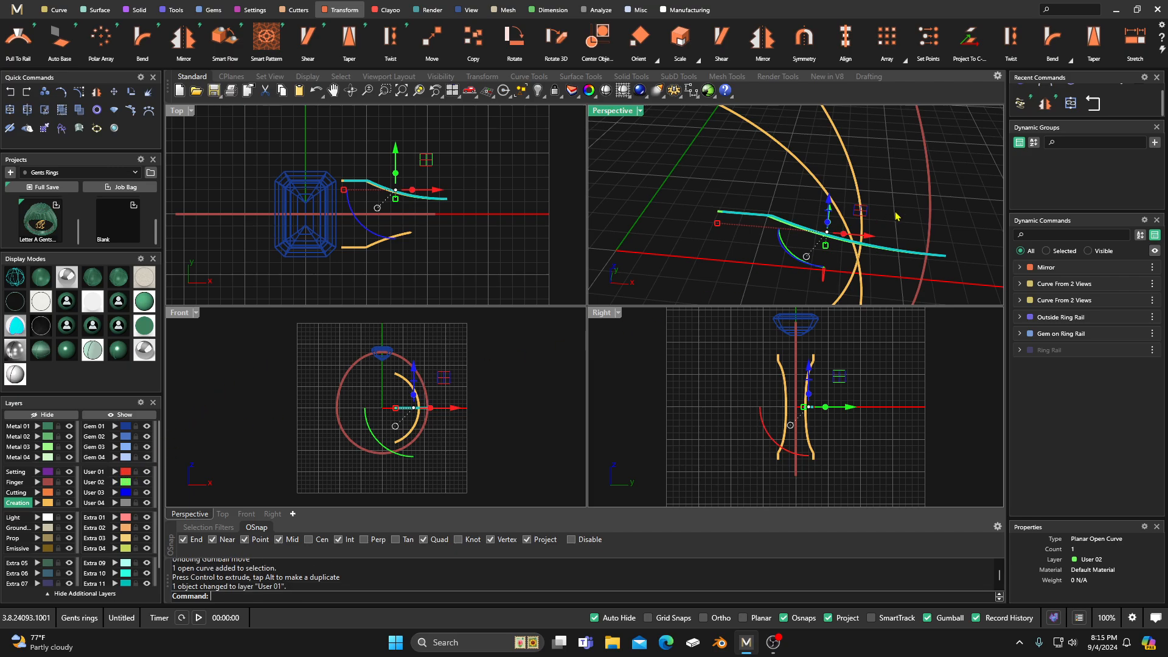
# Step: Move the User 01 outline copy slightly further outward along X, accepting the broken history
pyautogui.moveTo(869, 242); pyautogui.dragTo(873, 242)
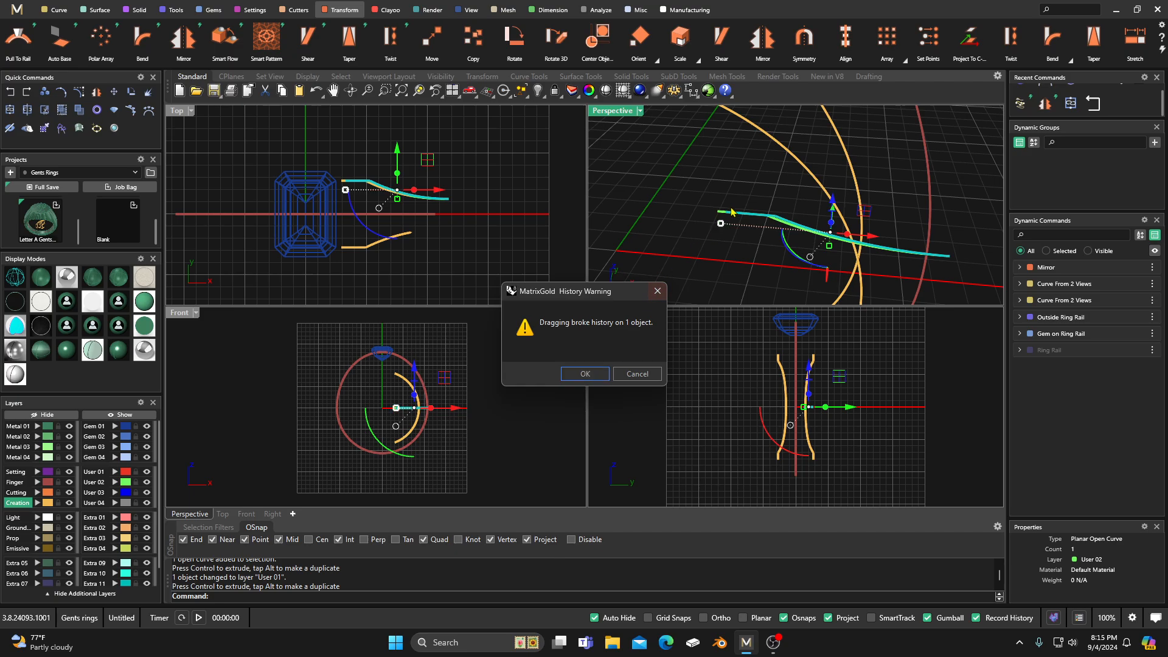
pyautogui.click(584, 374)
pyautogui.click(653, 205)
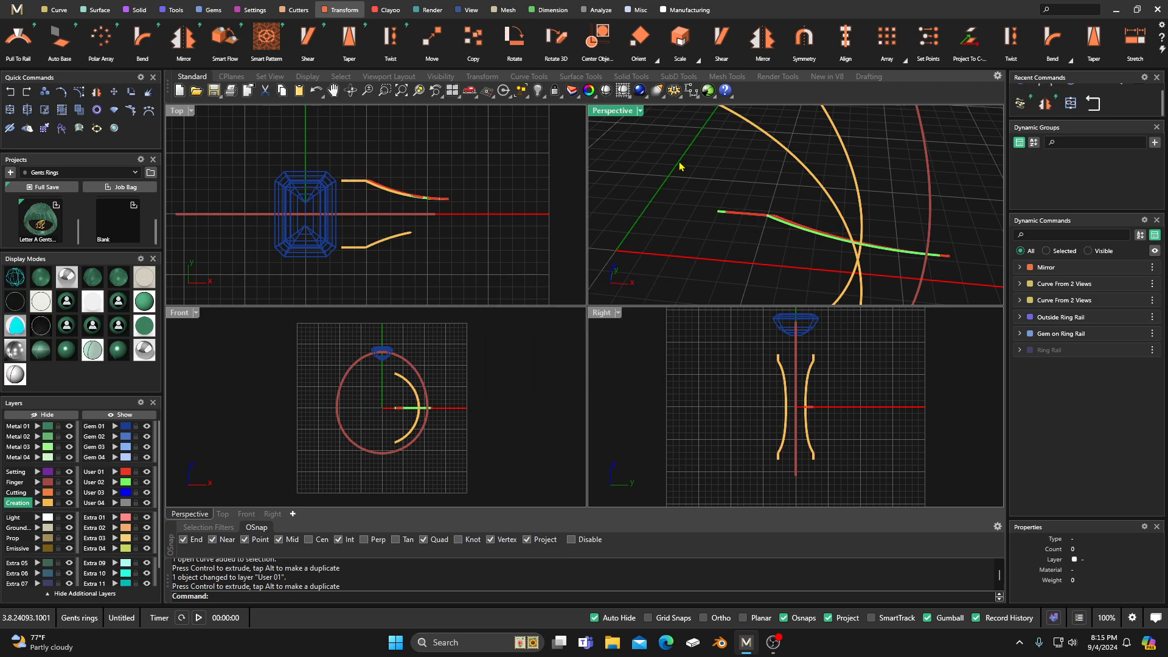
# Step: Build an outer shoulder rail with Curve From 2 Views from the User 01 outline and the outside ring rail
pyautogui.scroll(-2, 558, 179)
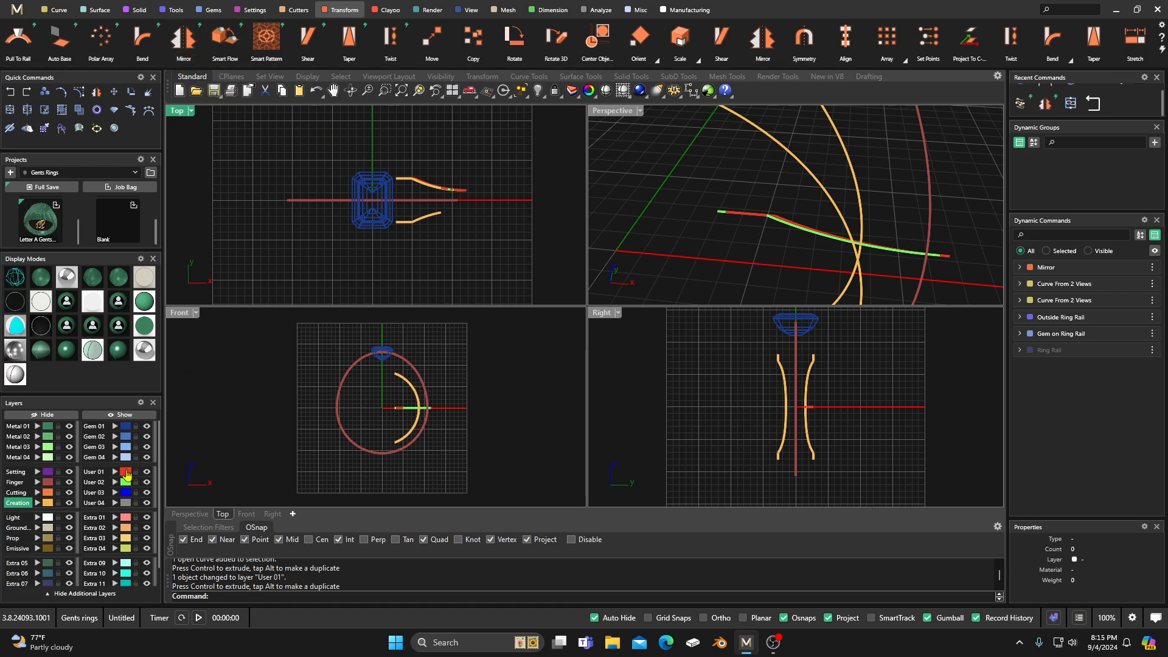
pyautogui.click(125, 473)
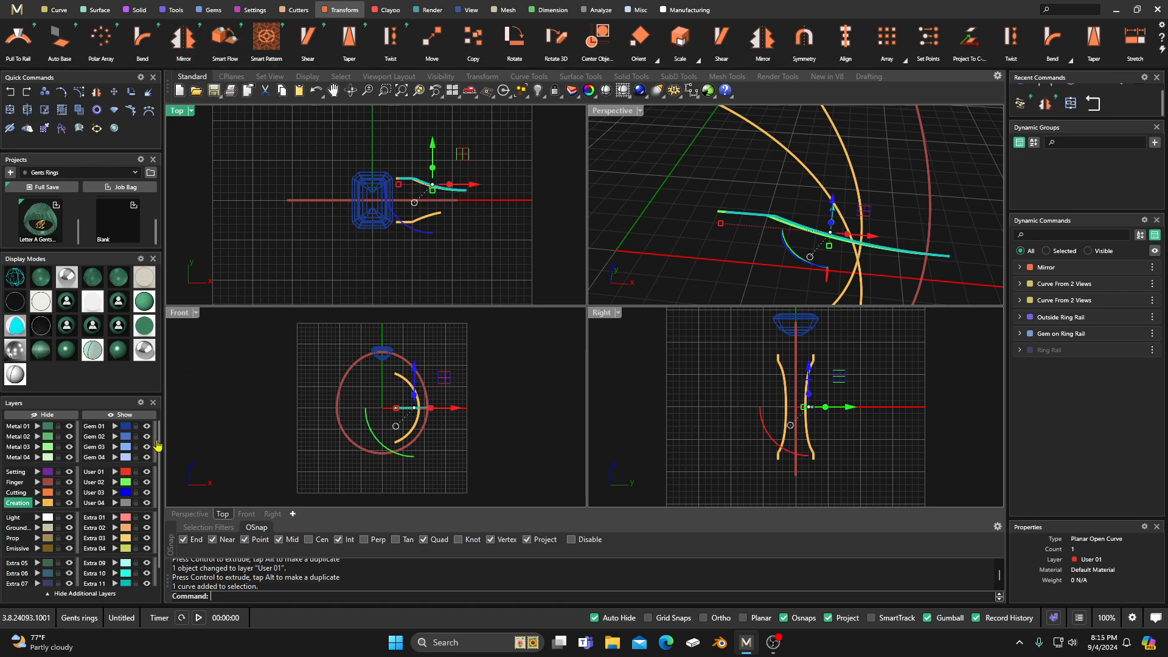
pyautogui.click(57, 10)
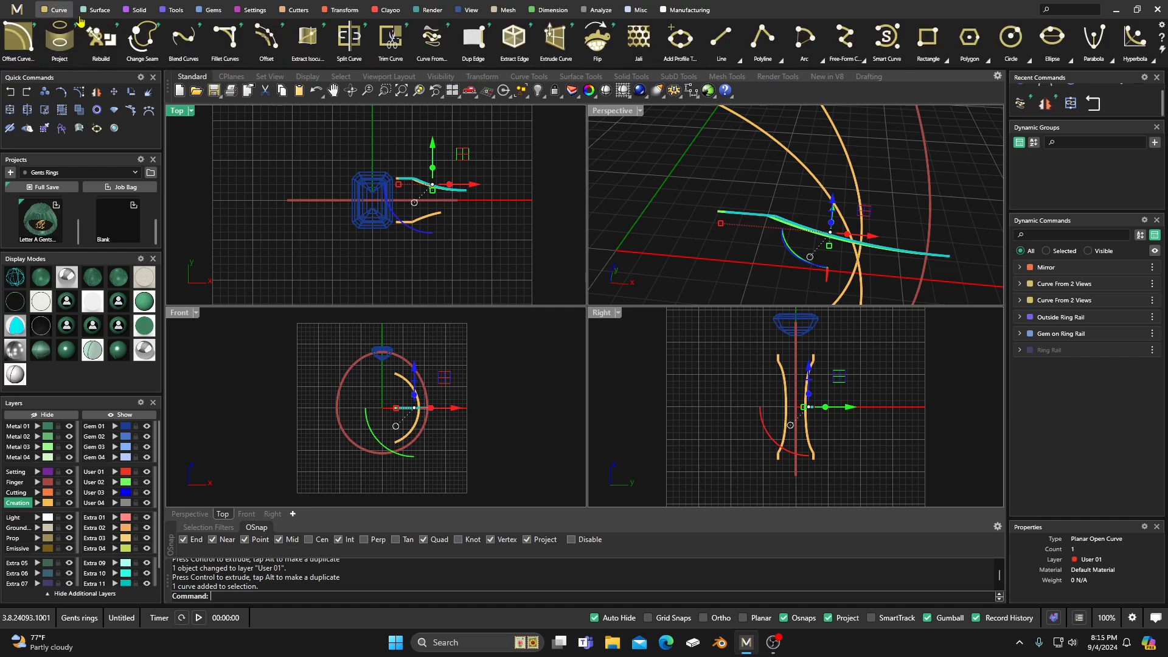
pyautogui.click(433, 39)
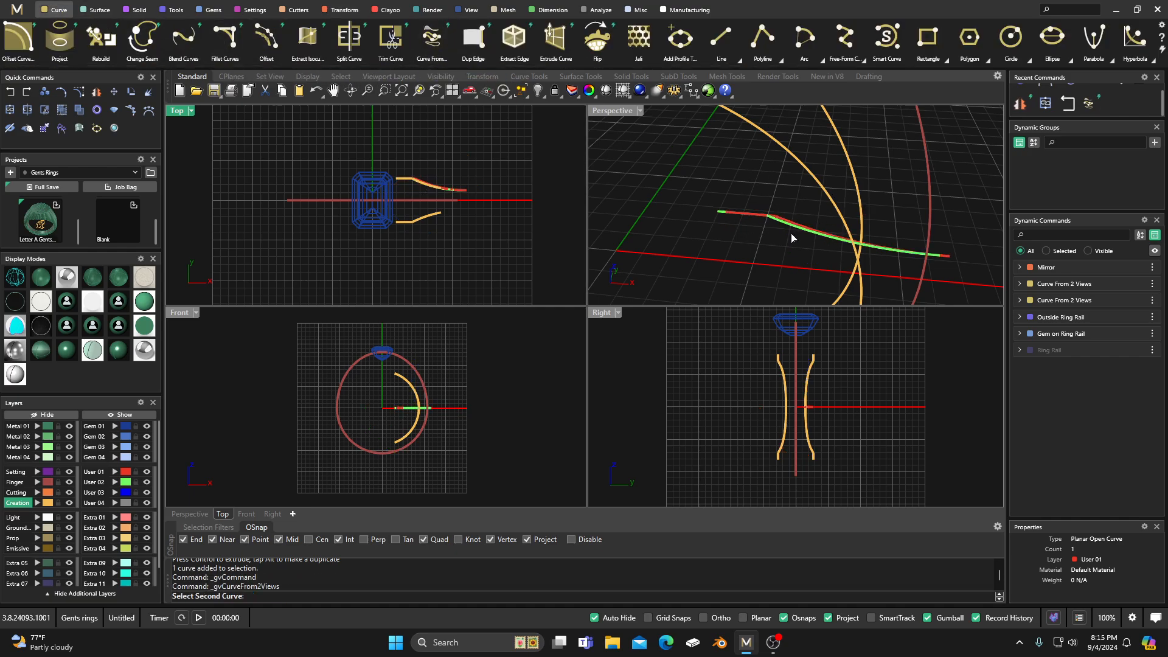
pyautogui.click(923, 135)
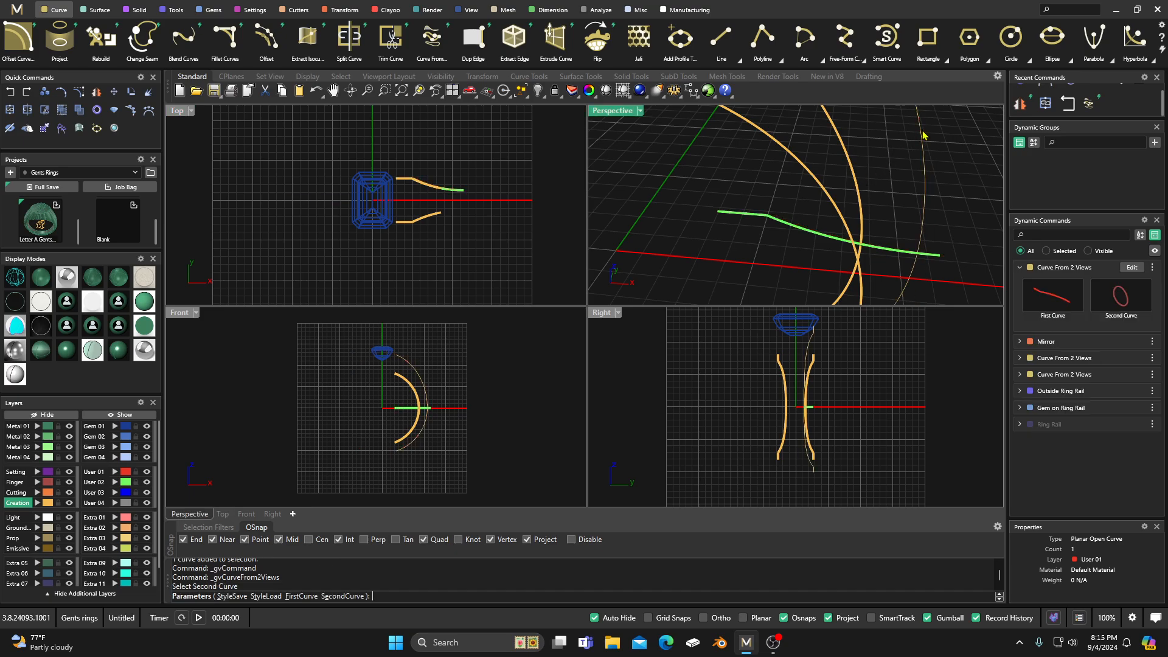
pyautogui.rightClick(902, 166)
# Step: Mirror the new outer shoulder rail to the other side of the ring with X Mirror on and Y Mirror off
pyautogui.scroll(-6, 718, 203)
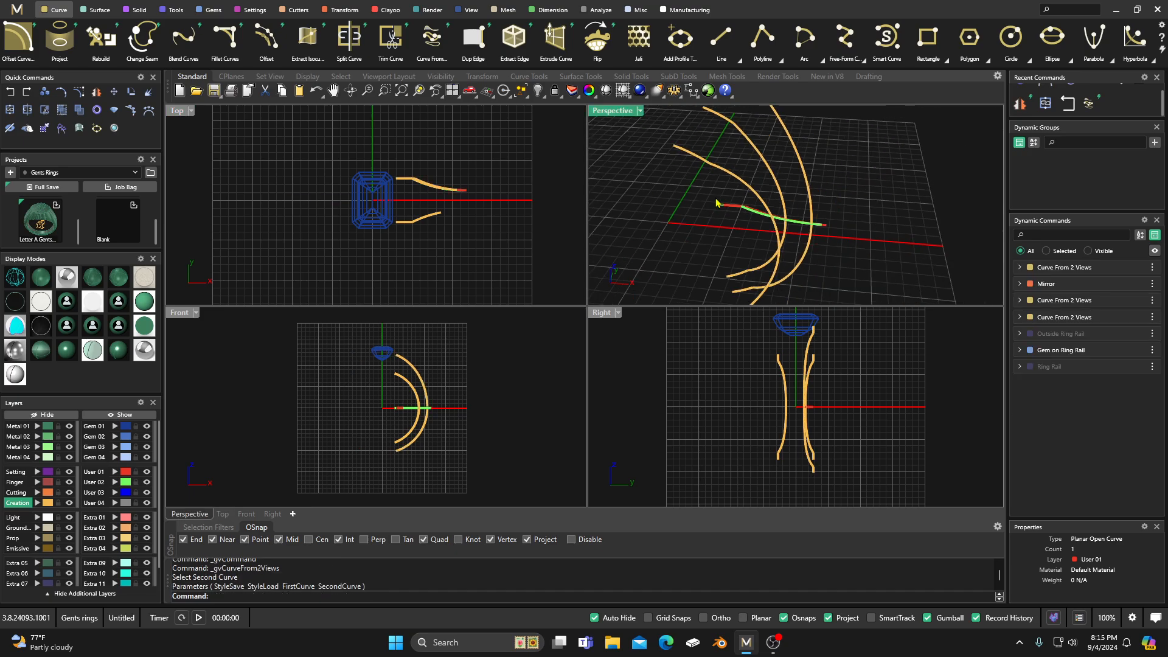
pyautogui.doubleClick(613, 115)
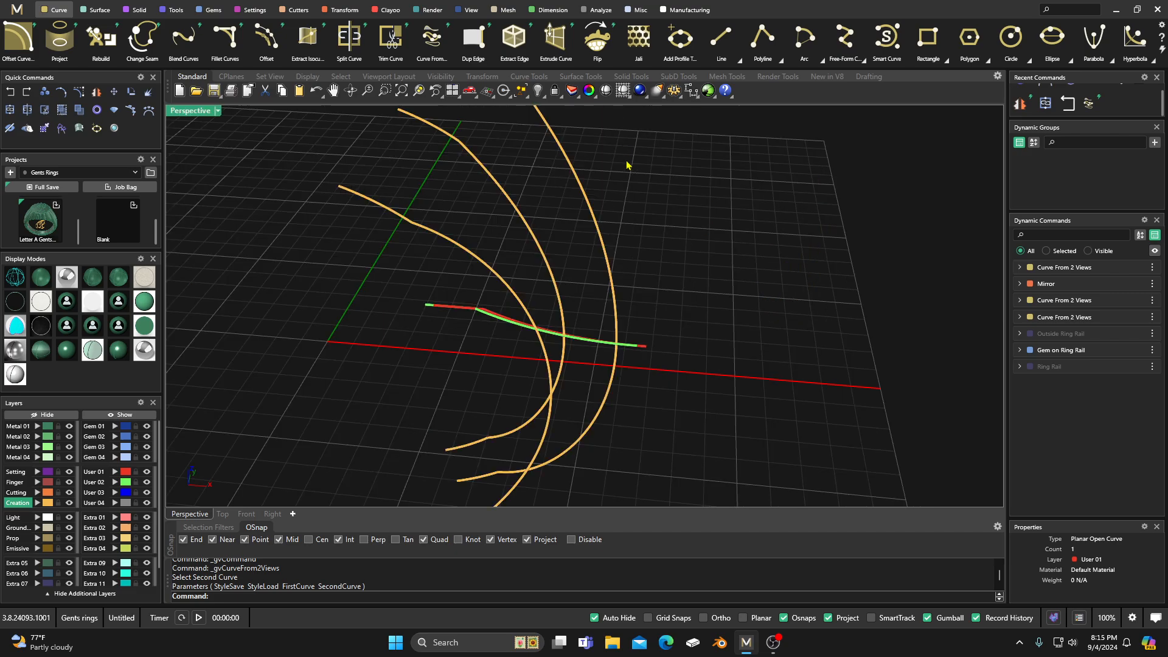
pyautogui.scroll(5, 639, 237)
pyautogui.moveTo(629, 265); pyautogui.dragTo(634, 228, button='right')
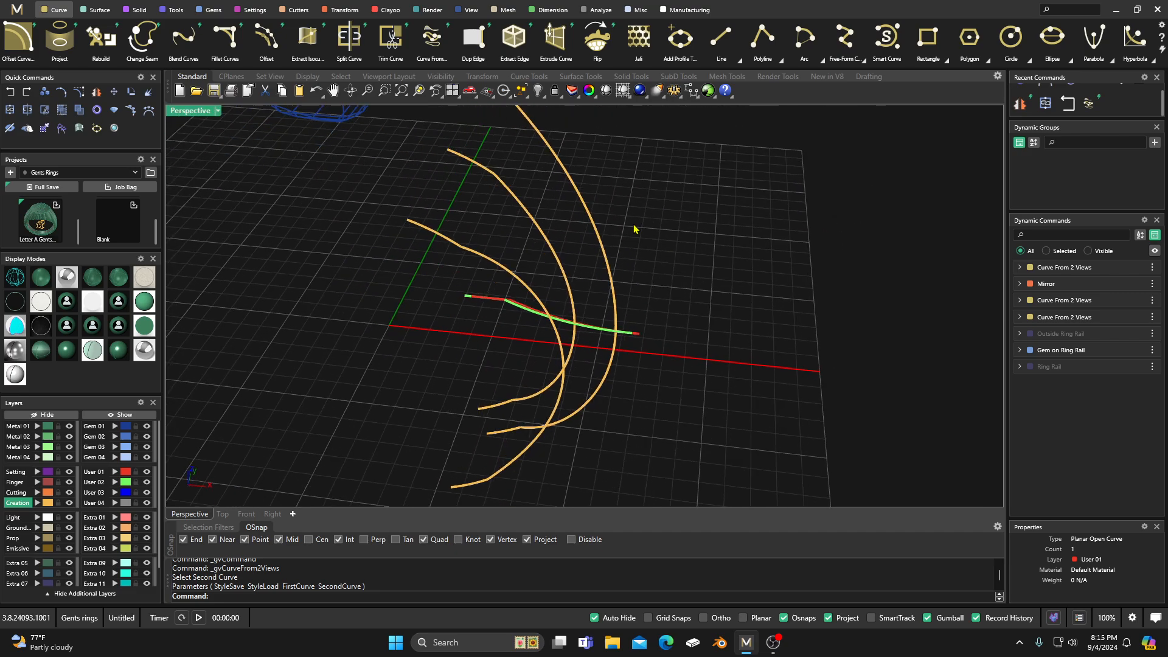
pyautogui.keyDown('shift'); pyautogui.click(579, 197); pyautogui.keyUp('shift')
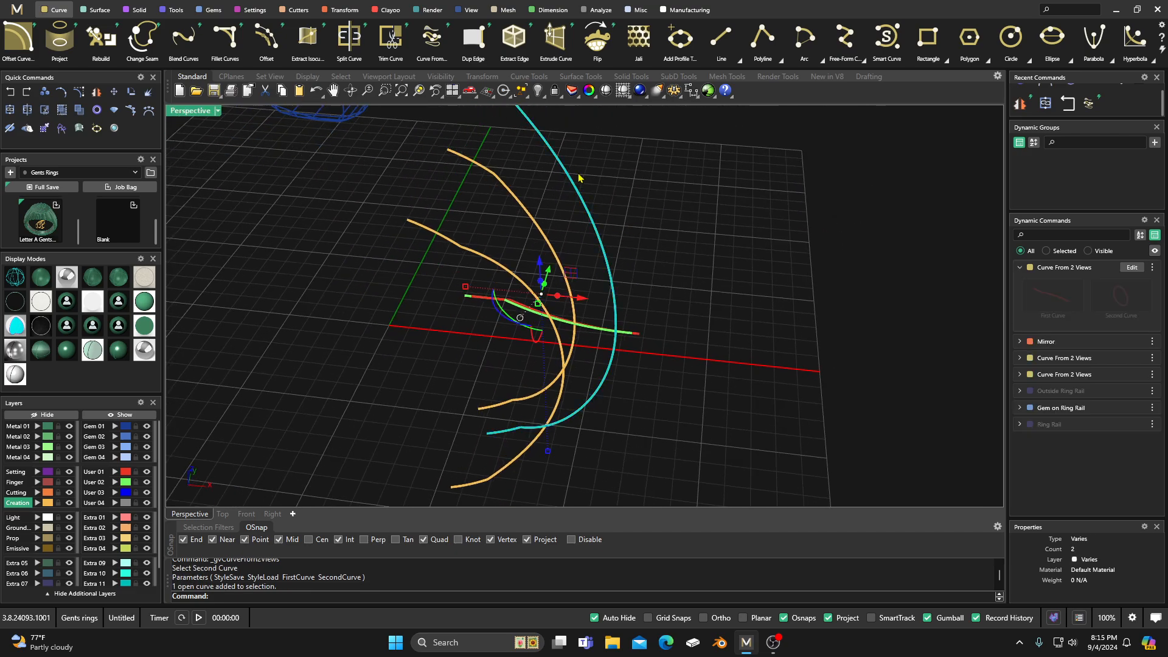
pyautogui.click(342, 10)
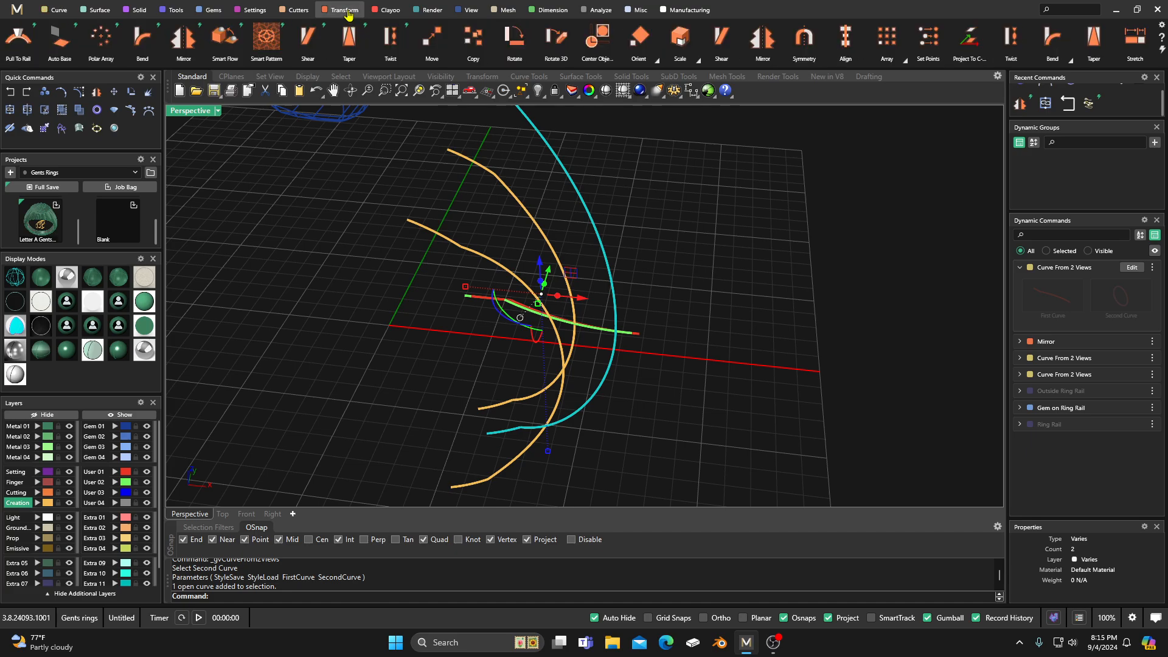
pyautogui.click(184, 38)
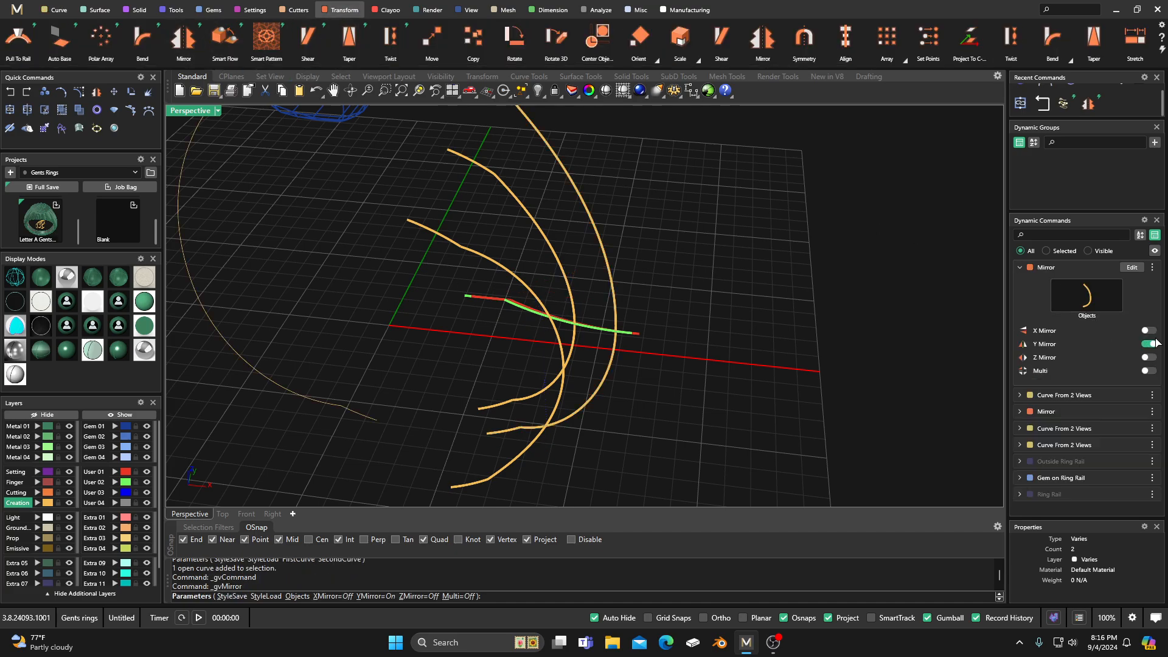
pyautogui.click(1149, 331)
pyautogui.click(1149, 343)
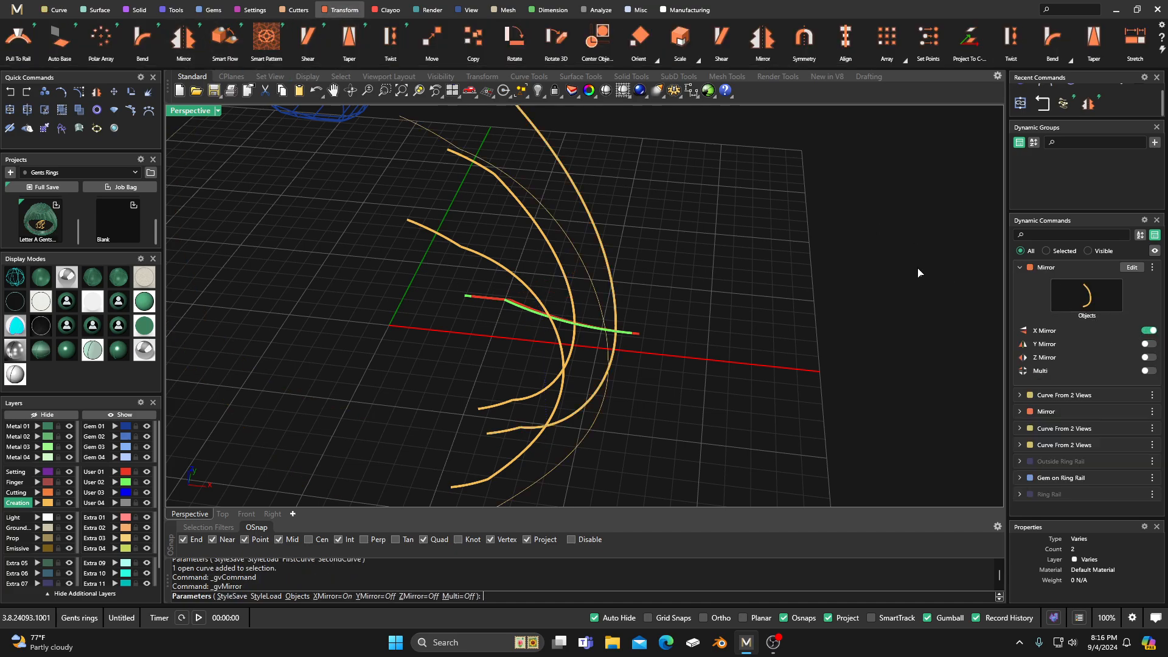
pyautogui.rightClick(835, 250)
# Step: Loft the outer and inner shoulder rails on the near side of the ring with the Loft Normal type
pyautogui.moveTo(736, 252); pyautogui.dragTo(683, 242, button='right')
pyautogui.scroll(4, 608, 267)
pyautogui.moveTo(550, 342); pyautogui.dragTo(560, 313, button='right')
pyautogui.scroll(-2, 568, 346)
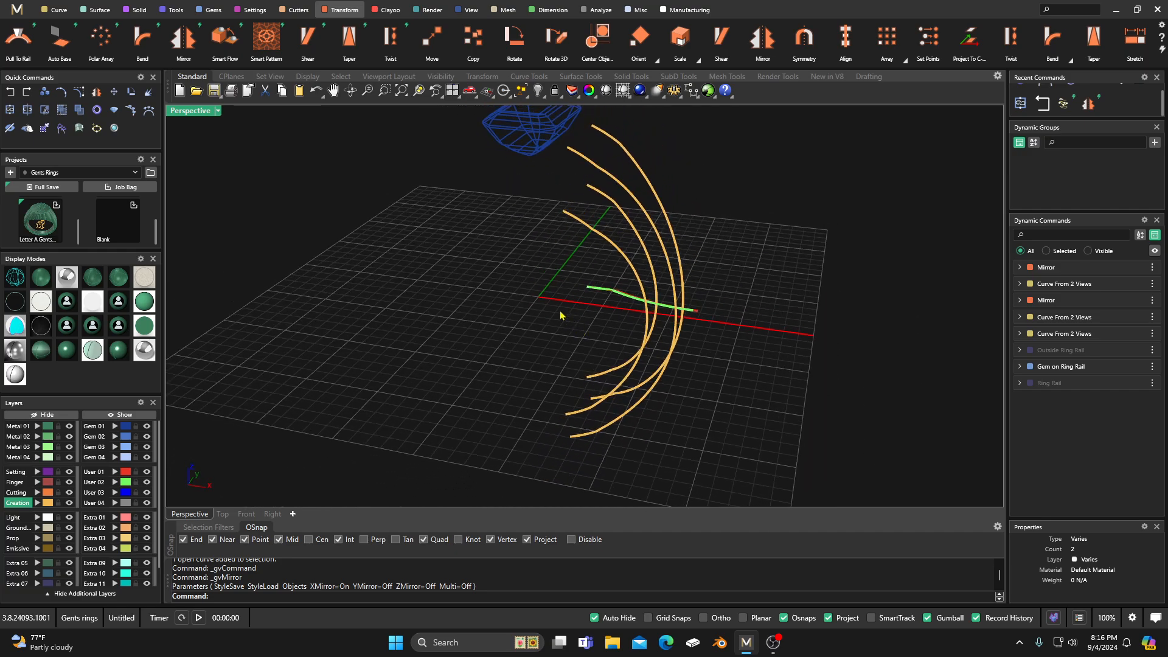
pyautogui.click(102, 15)
pyautogui.click(18, 38)
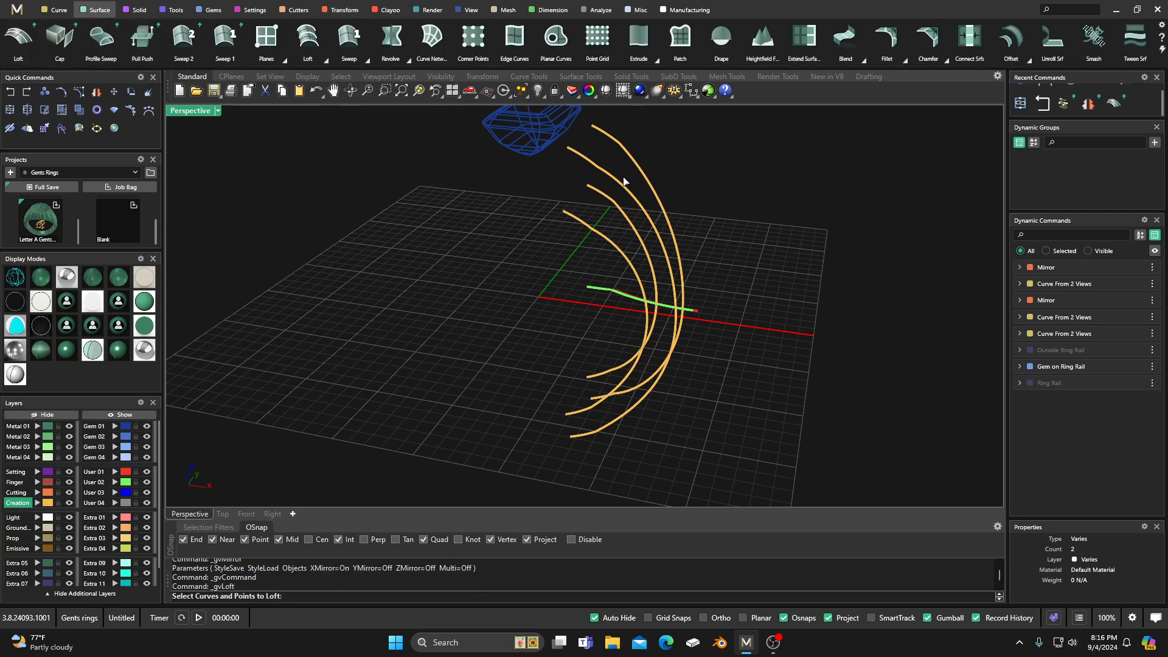
pyautogui.click(592, 165)
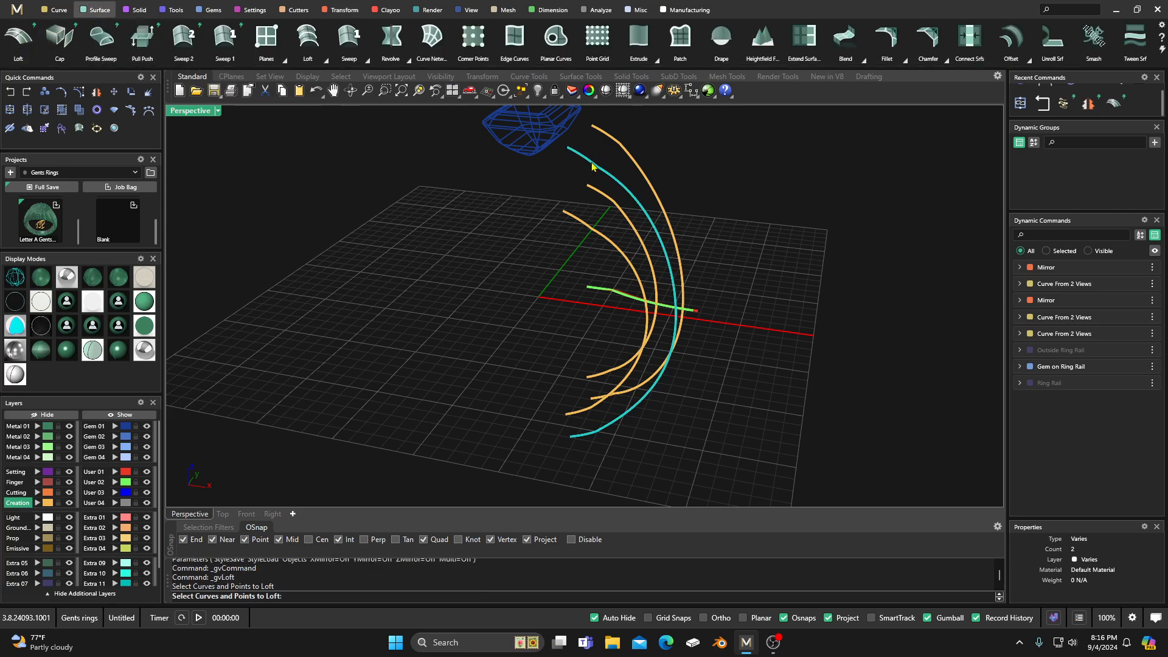
pyautogui.click(582, 227)
pyautogui.press('Return')
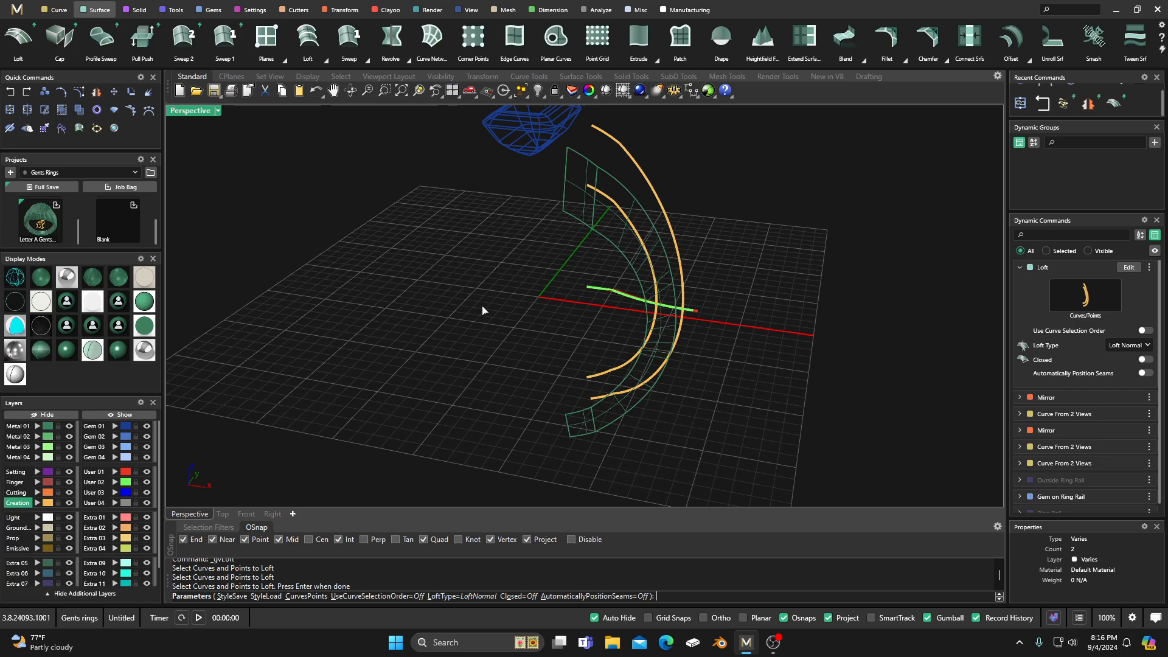
# Step: Shade the view, make Metal 01 the current layer, and accept the loft
pyautogui.click(37, 349)
pyautogui.moveTo(431, 320); pyautogui.dragTo(378, 336, button='right')
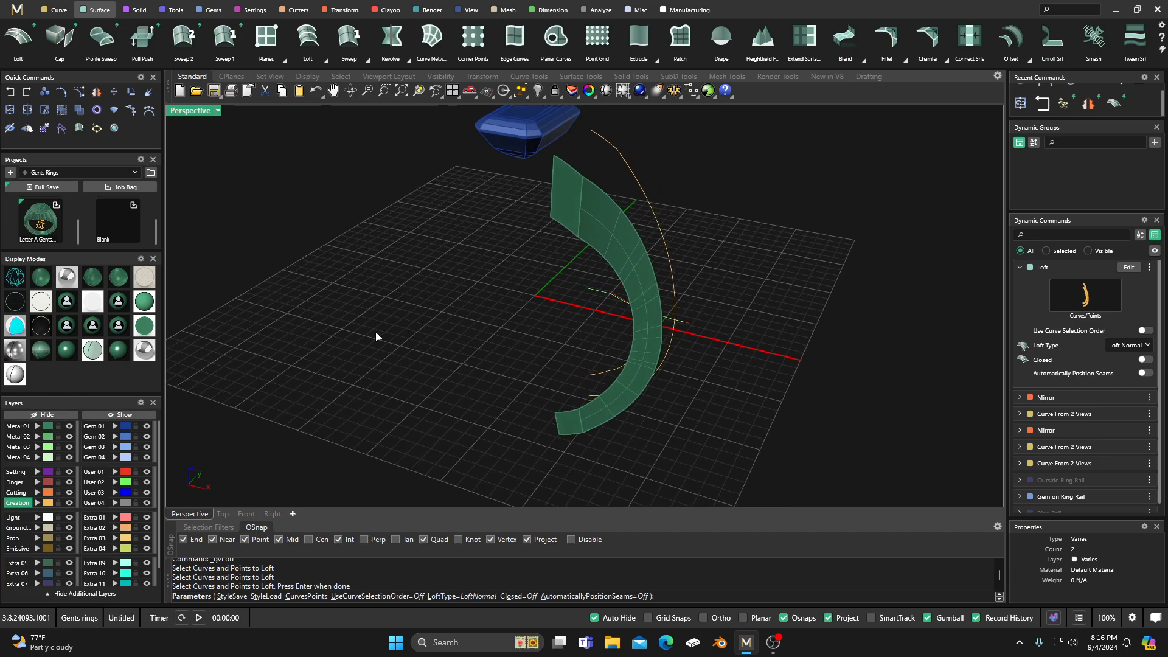
pyautogui.click(29, 427)
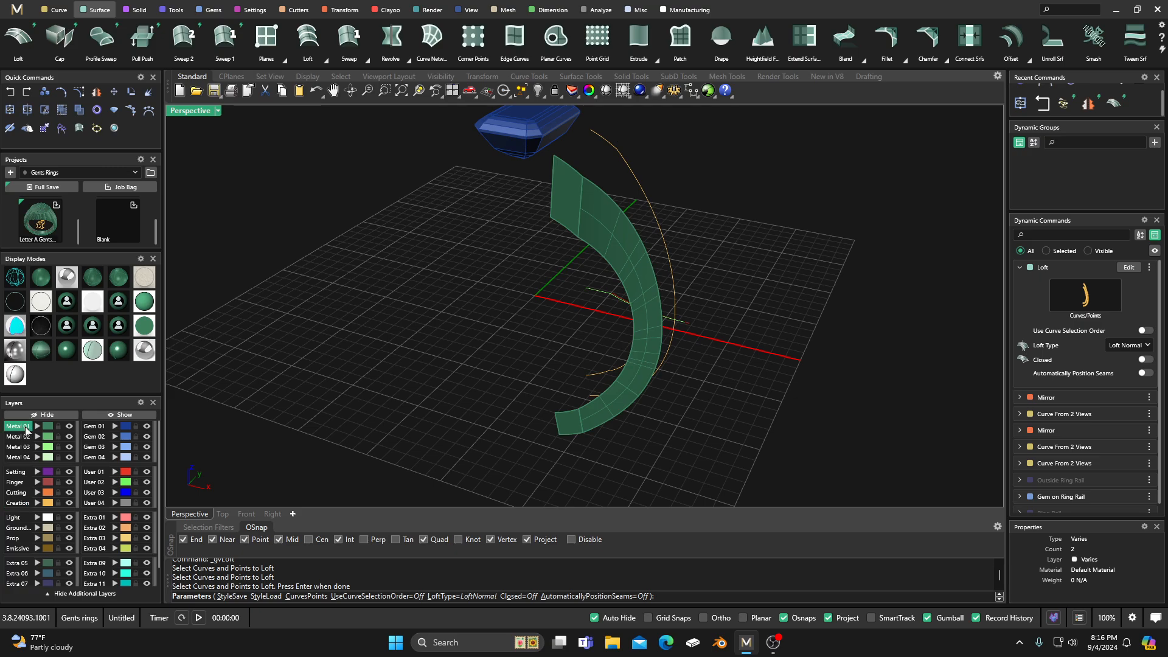
pyautogui.press('Return')
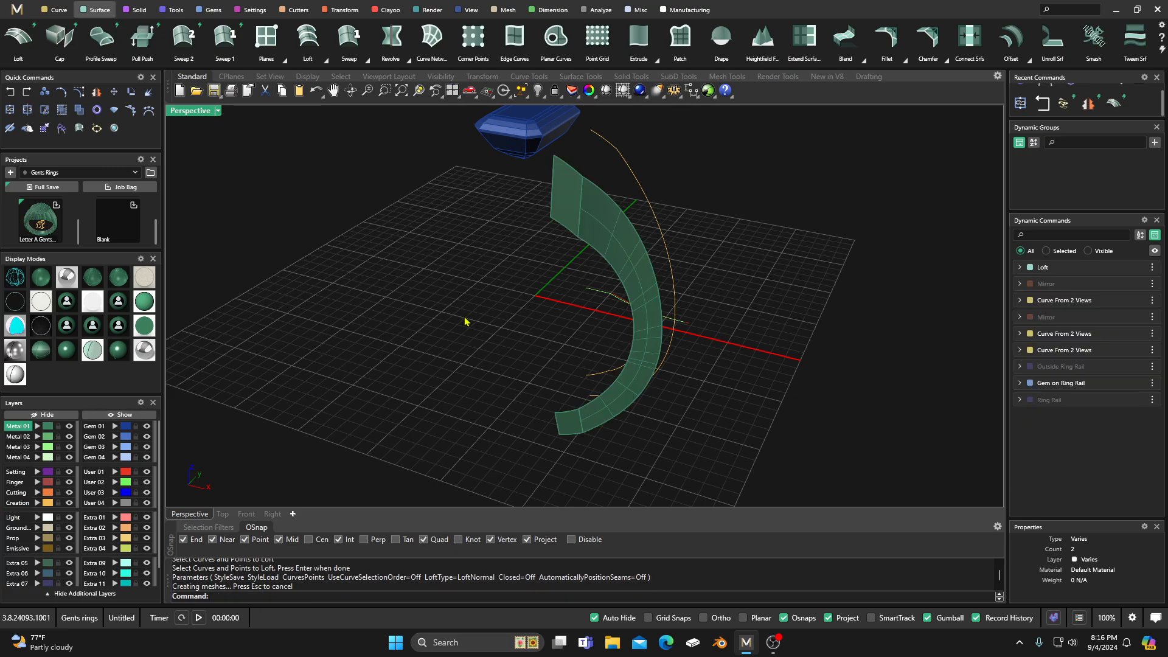
# Step: Loft the outer and inner shoulder rails on the far side of the ring with the same Loft Normal settings
pyautogui.moveTo(464, 320); pyautogui.dragTo(612, 227, button='right')
pyautogui.rightClick(661, 177)
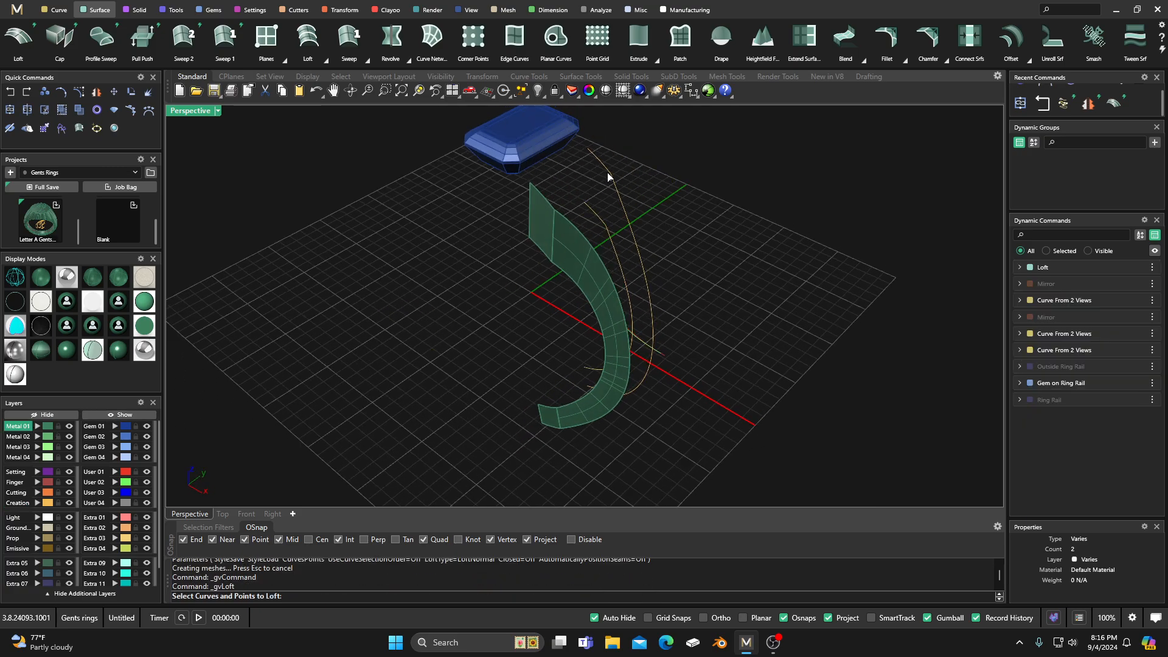
pyautogui.click(611, 177)
pyautogui.click(601, 226)
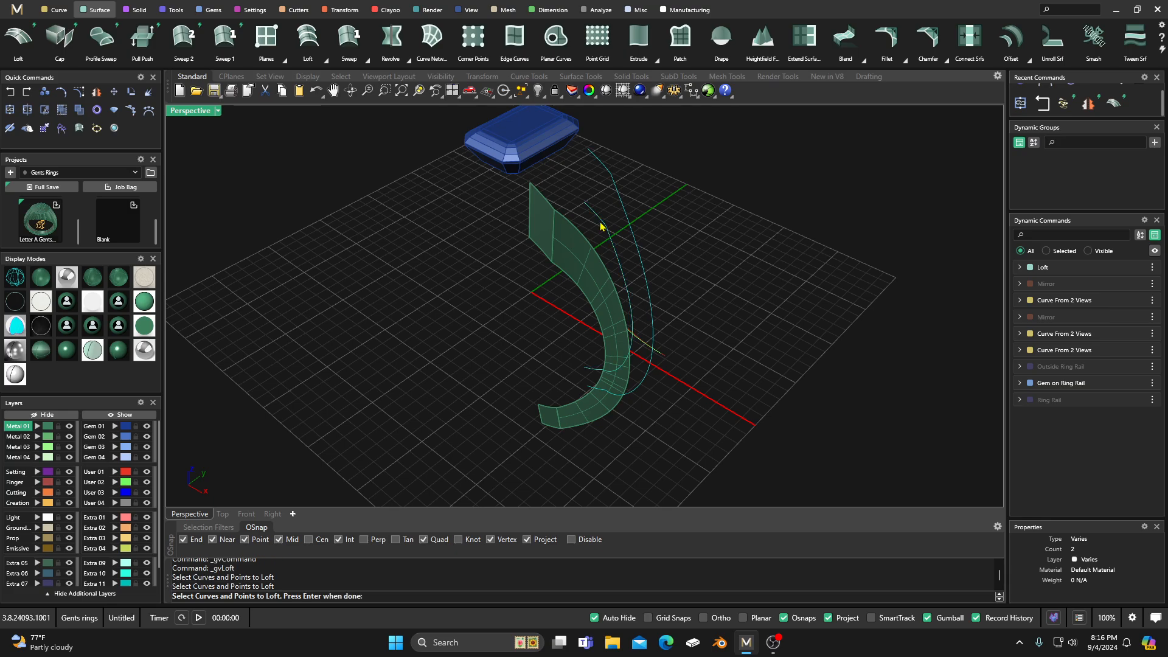
pyautogui.press('Return')
pyautogui.press('Return')
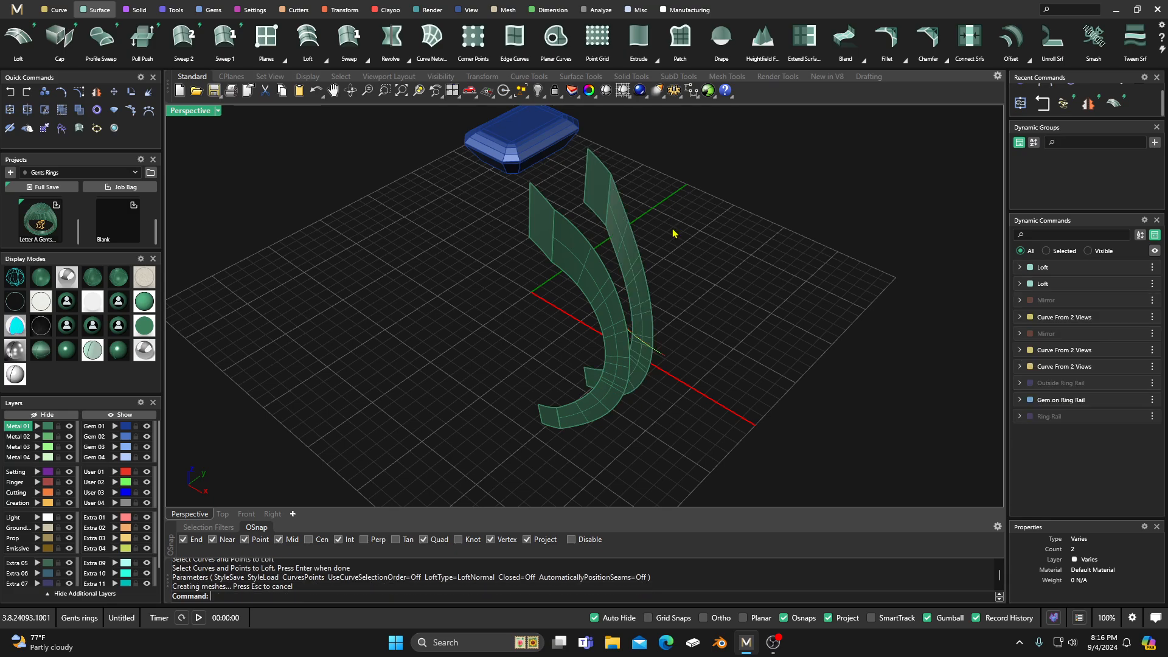
# Step: Start Dup Edge and pick the upper end edges of both lofted side walls beside the gem
pyautogui.moveTo(526, 318); pyautogui.dragTo(550, 331, button='right')
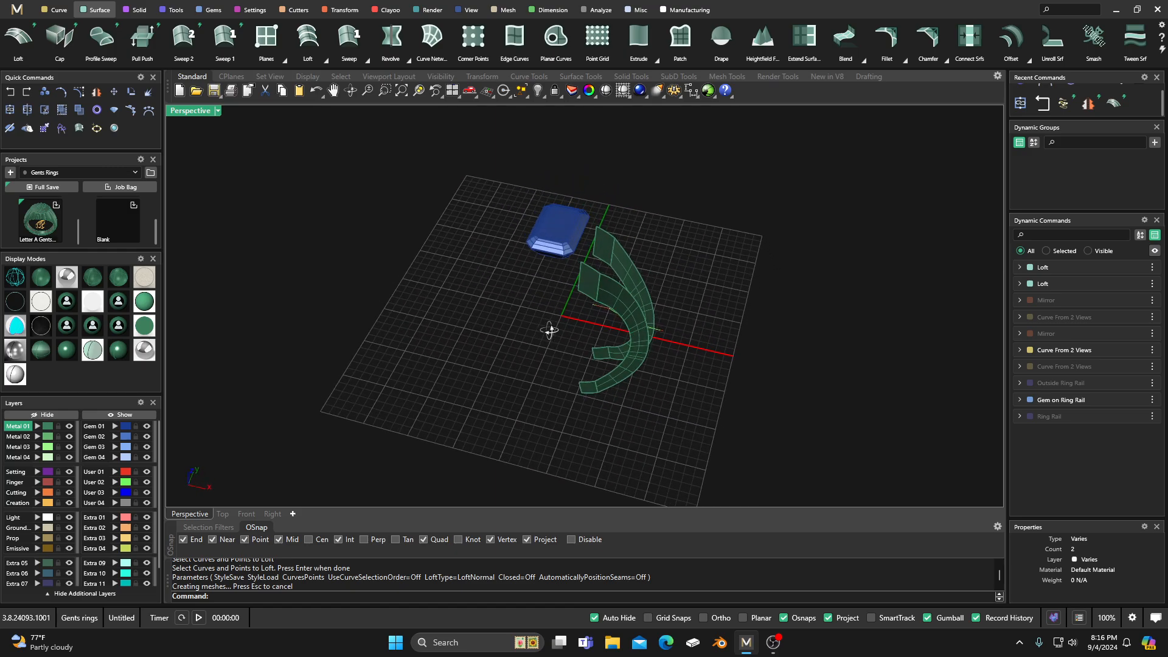
pyautogui.moveTo(578, 287)
pyautogui.mouseDown(button='right')
pyautogui.moveTo(568, 315)
pyautogui.moveTo(615, 297)
pyautogui.moveTo(590, 273)
pyautogui.moveTo(596, 286)
pyautogui.mouseUp(button='right')
pyautogui.scroll(3, 604, 284)
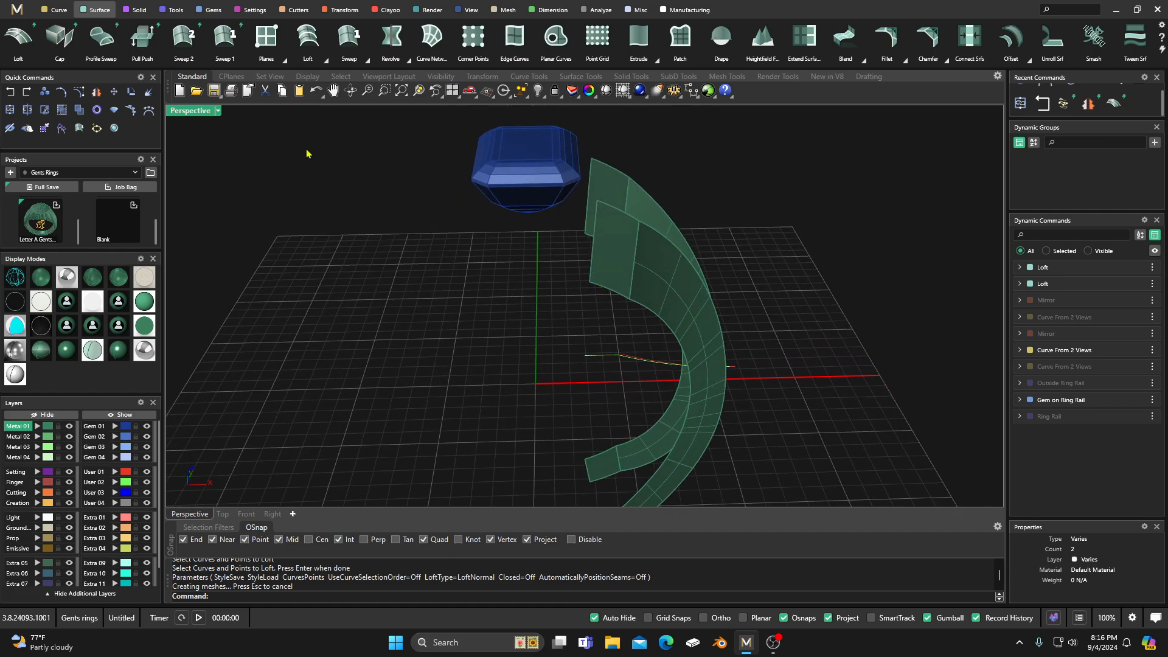
pyautogui.click(57, 10)
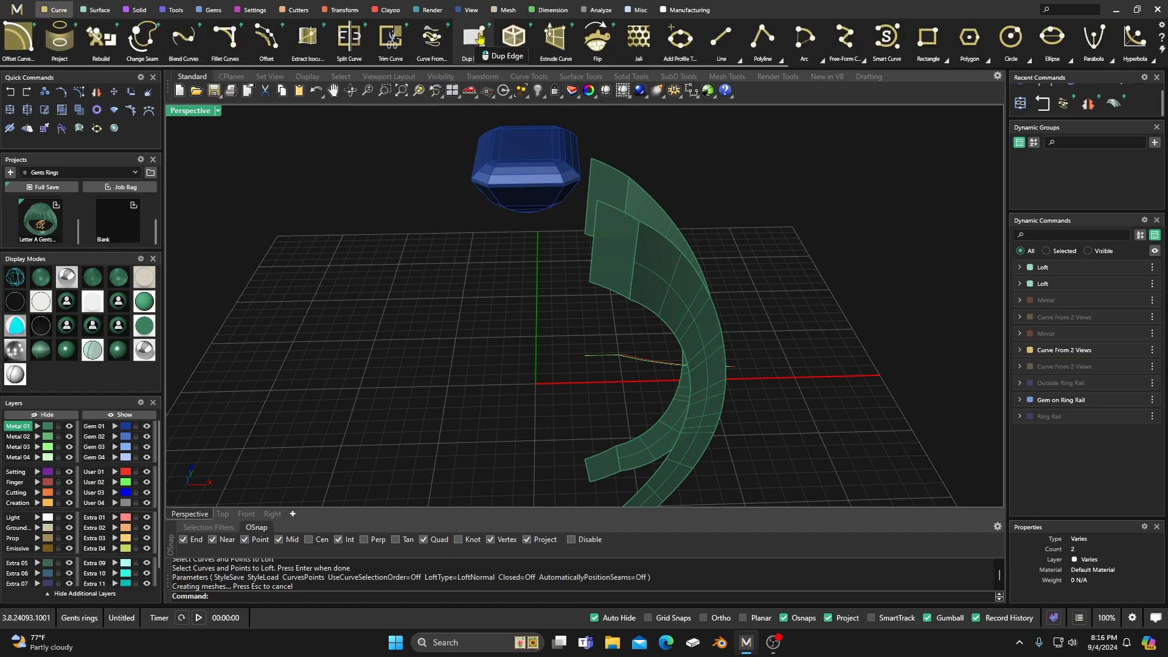
pyautogui.click(480, 38)
pyautogui.moveTo(501, 287); pyautogui.dragTo(576, 272, button='right')
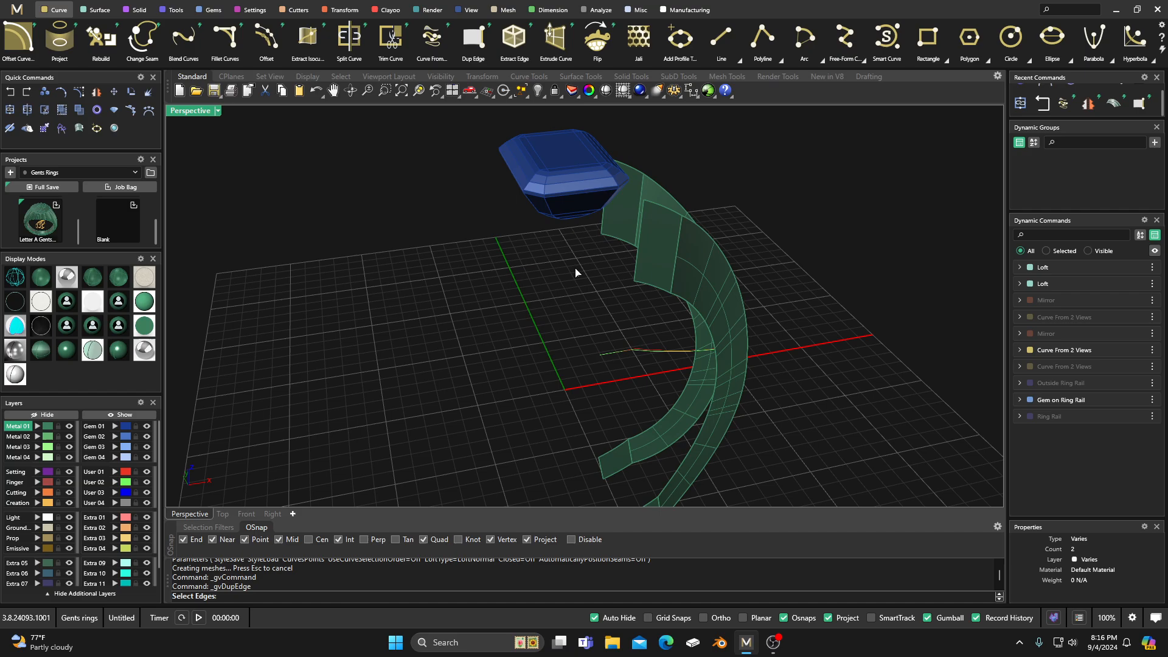
pyautogui.click(638, 265)
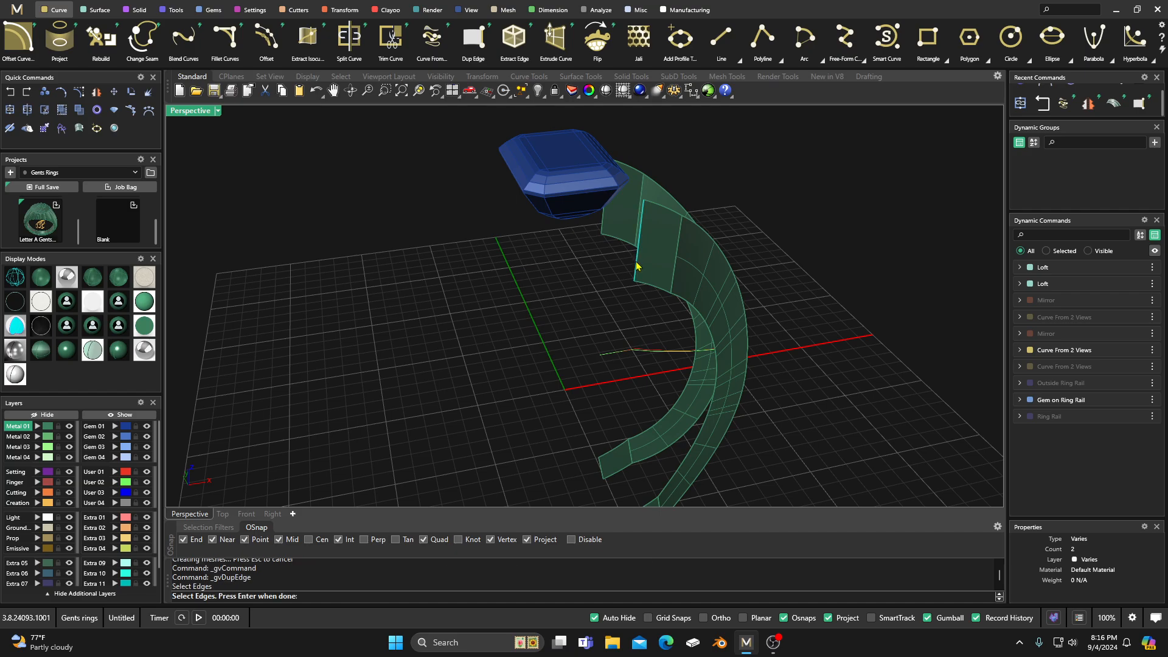
pyautogui.click(604, 220)
# Step: Add the lower end edges of both side walls to the selection and complete the edge duplication
pyautogui.scroll(-4, 550, 258)
pyautogui.scroll(8, 582, 404)
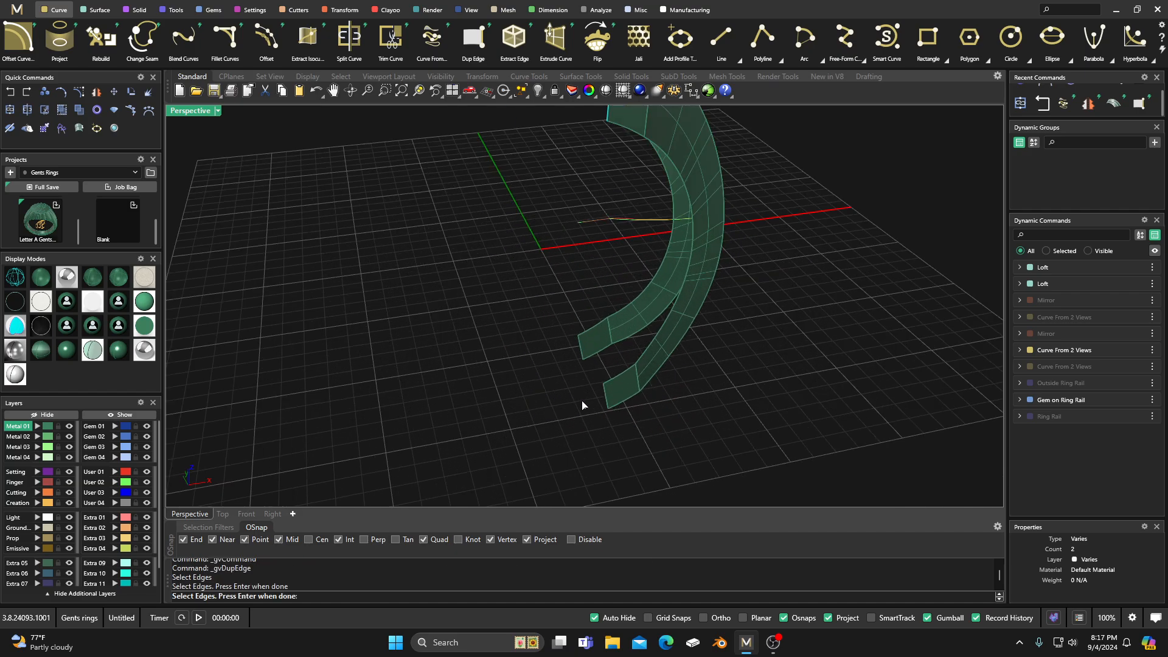
pyautogui.click(606, 400)
pyautogui.click(580, 350)
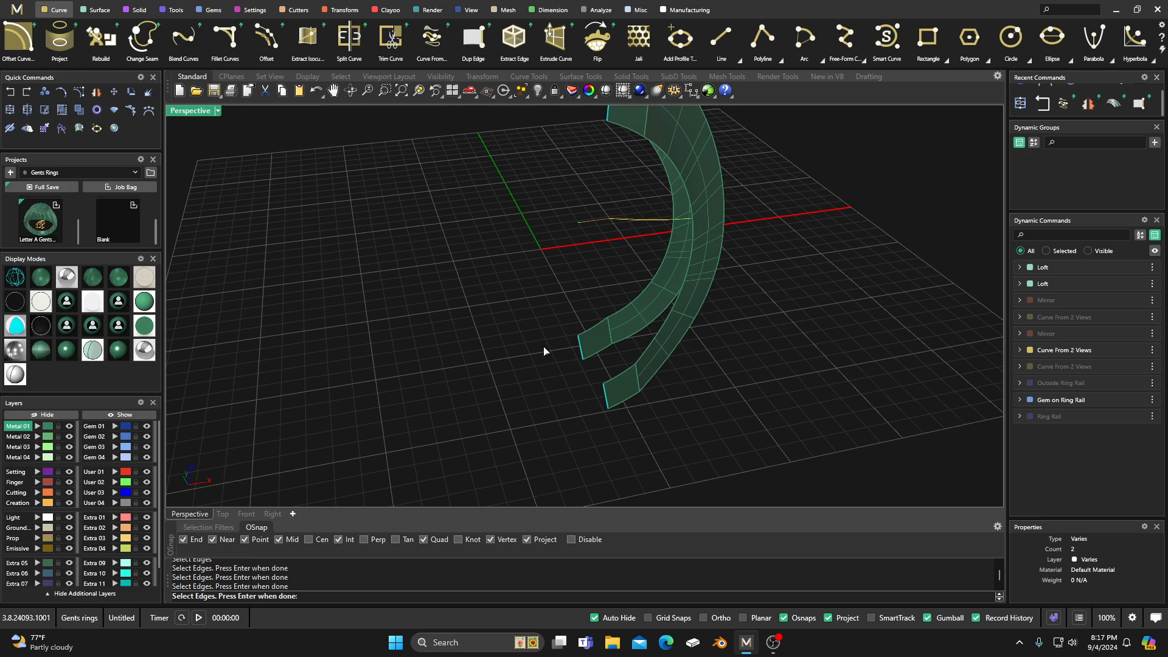
pyautogui.press('Return')
pyautogui.scroll(-5, 524, 345)
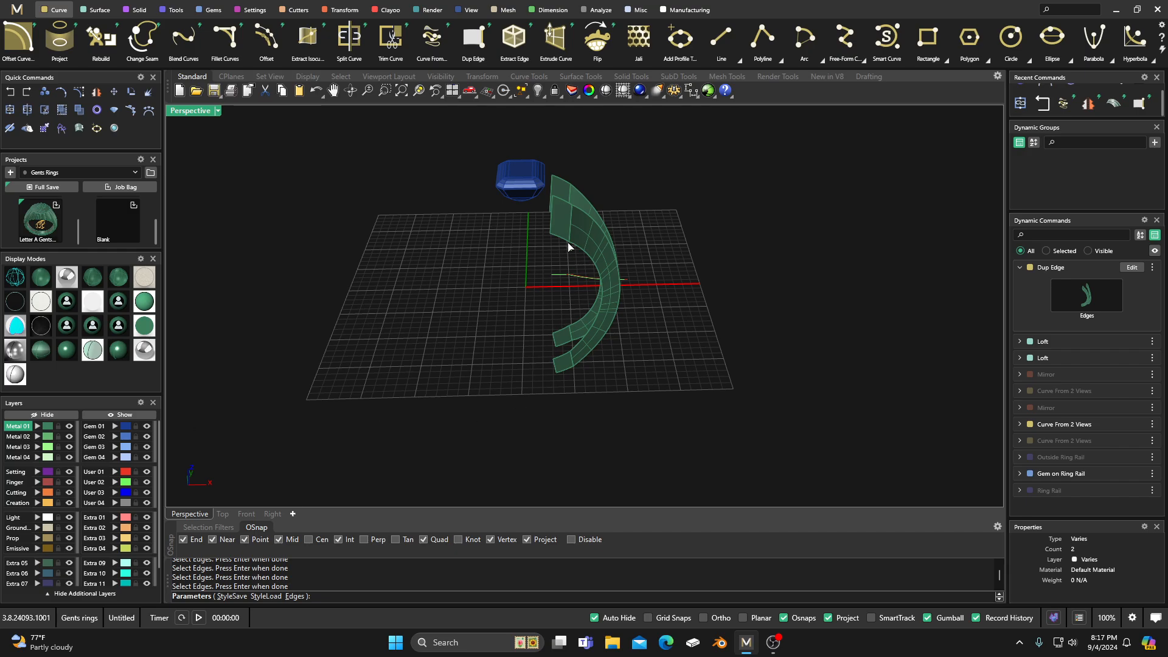
pyautogui.press('Return')
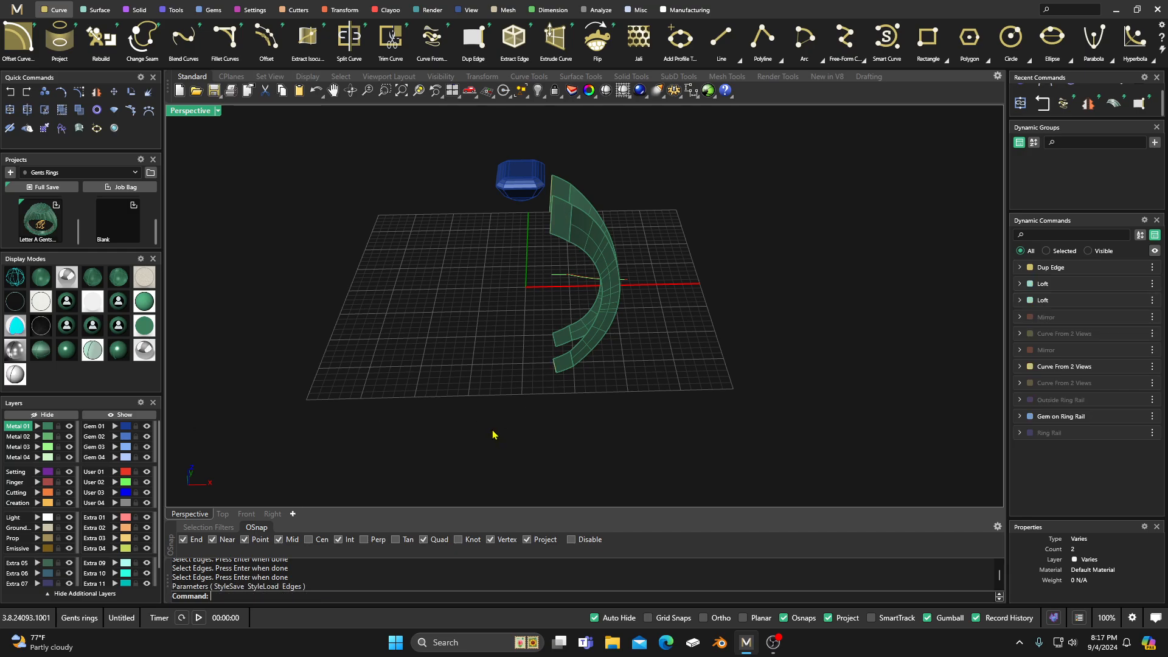
pyautogui.moveTo(526, 369); pyautogui.dragTo(569, 361, button='right')
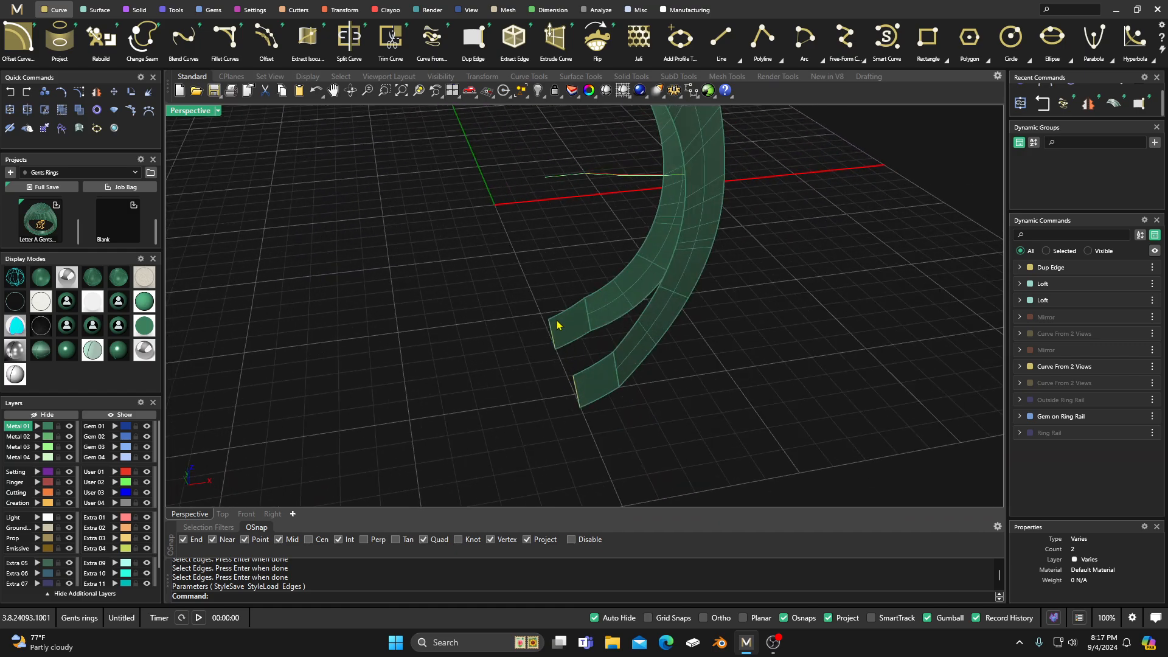
pyautogui.scroll(-5, 551, 368)
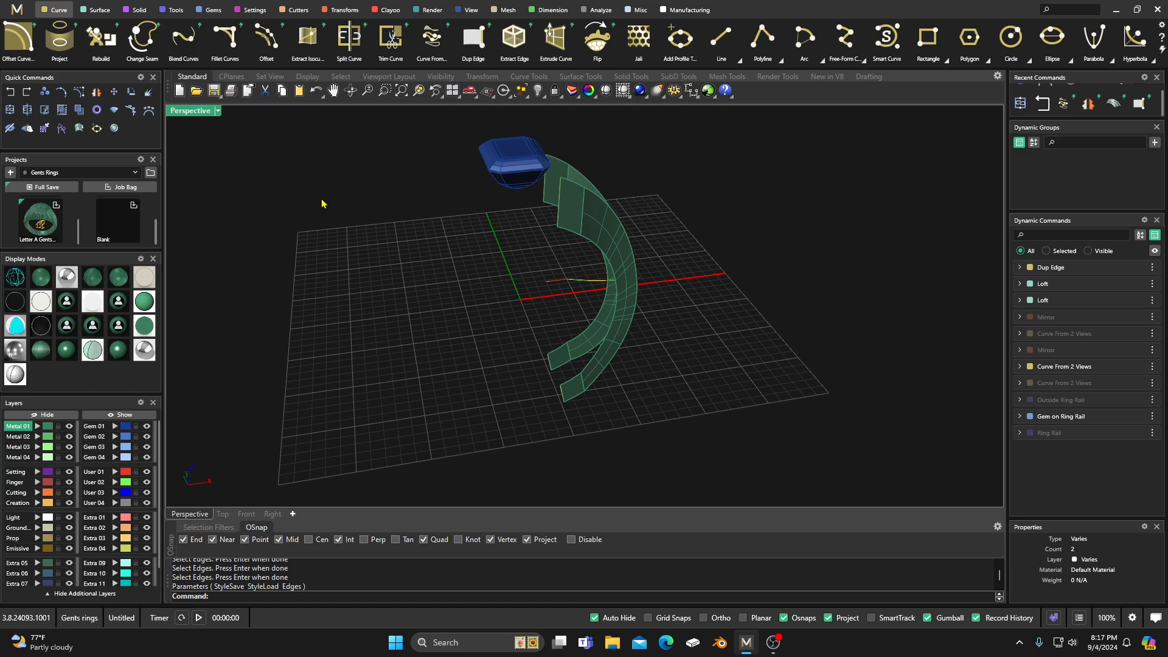
pyautogui.click(103, 11)
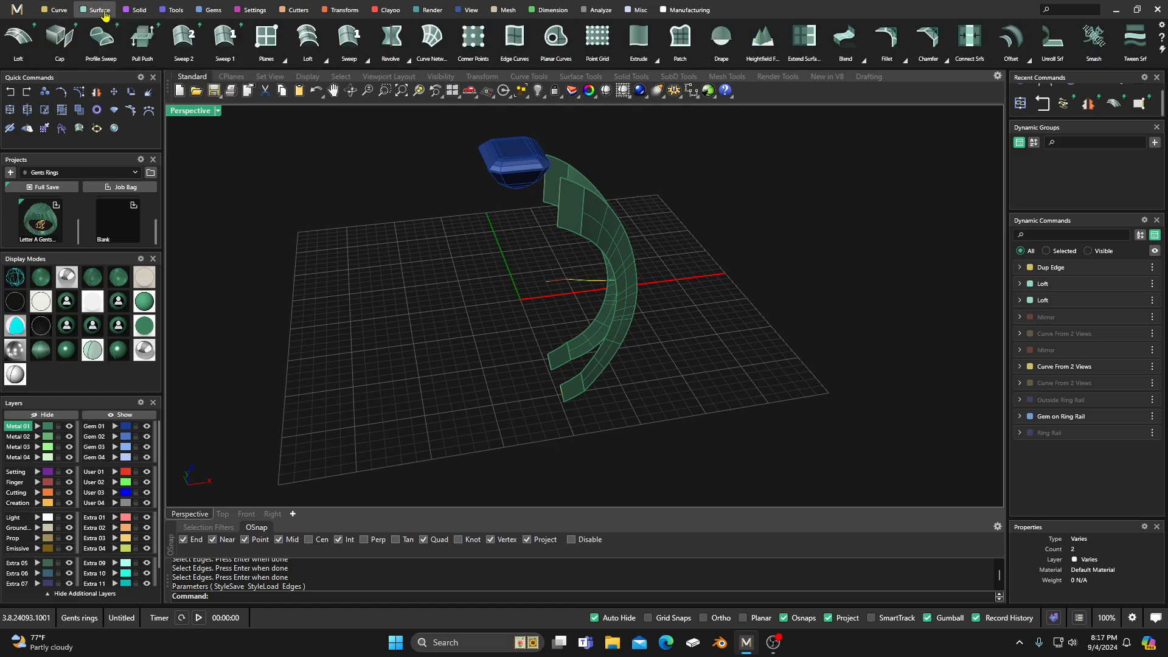
pyautogui.click(23, 40)
pyautogui.scroll(3, 534, 187)
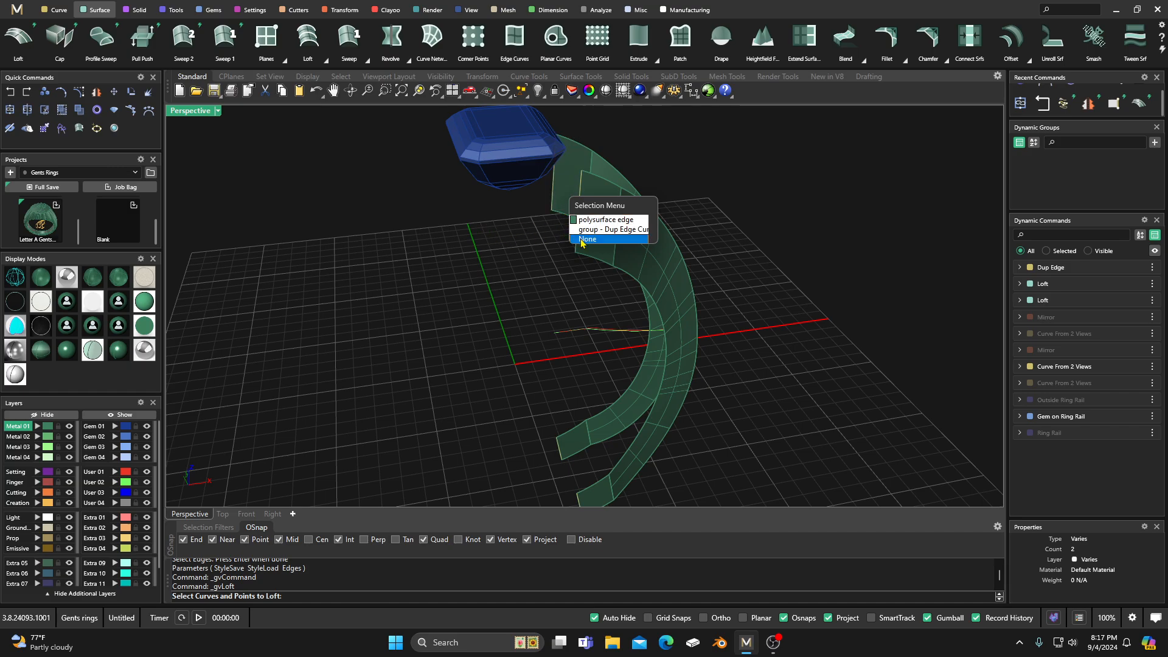
pyautogui.click(512, 235)
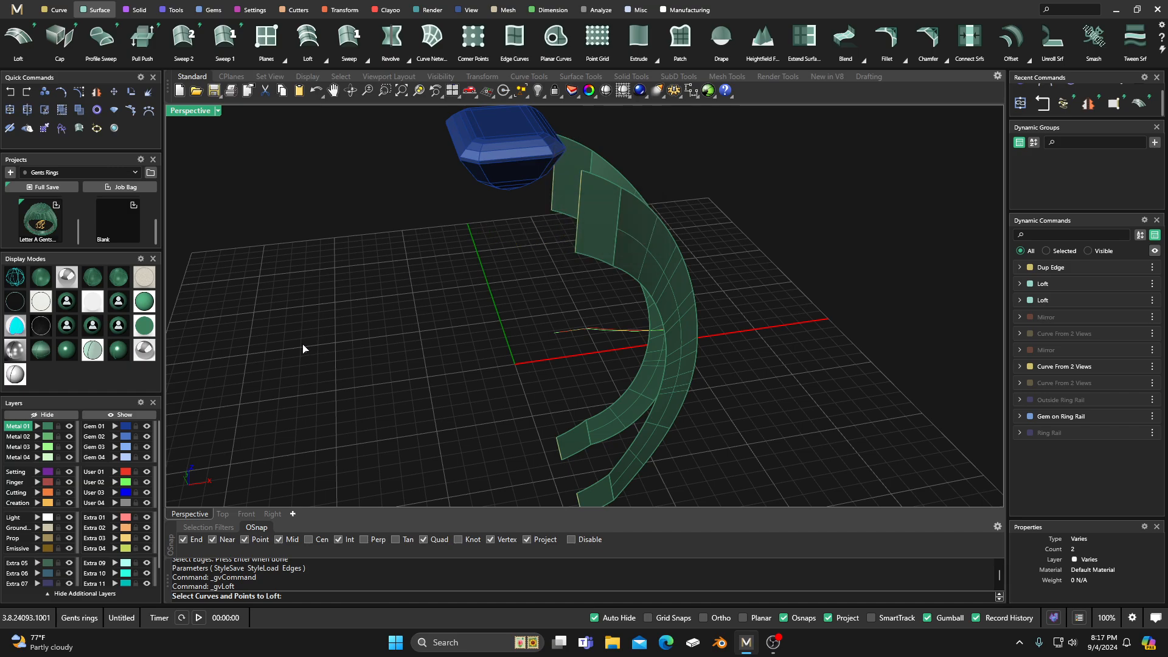
pyautogui.scroll(-3, 425, 320)
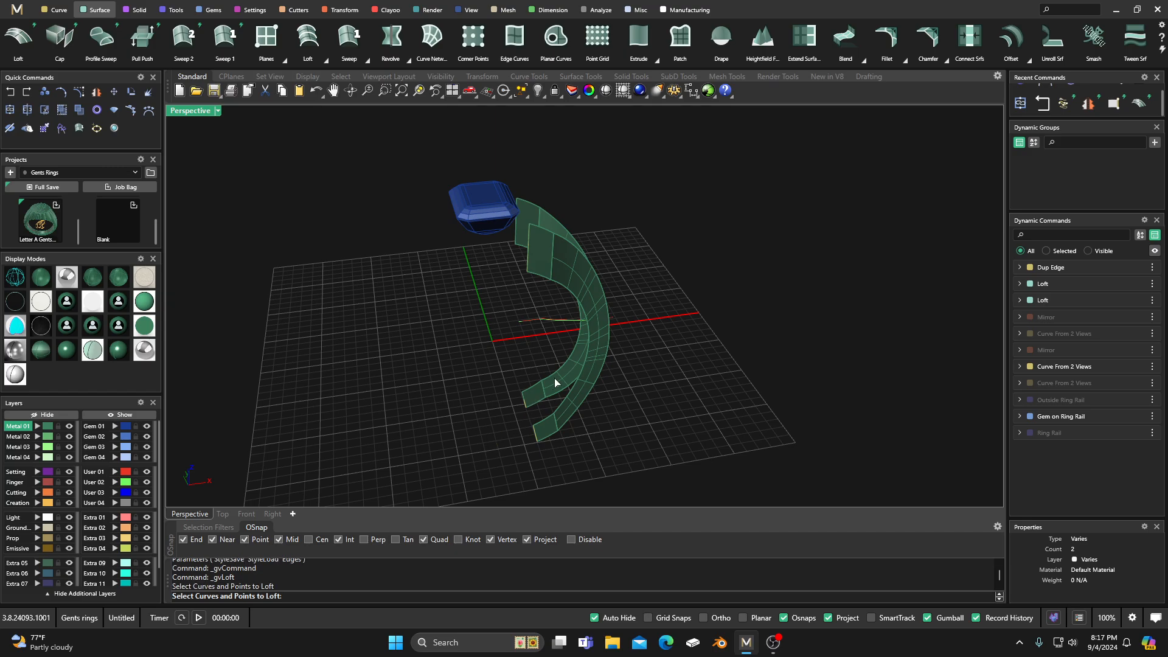
pyautogui.press('Escape')
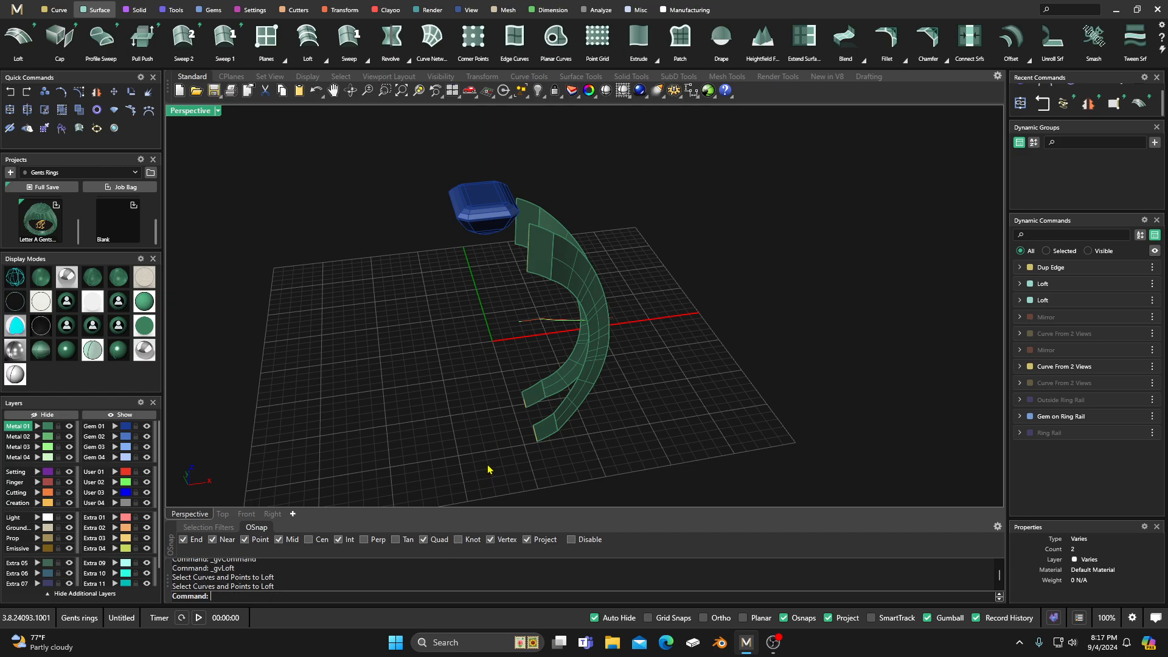
# Step: Ungroup the four duplicated end-edge curves so each one can be picked individually
pyautogui.click(548, 382)
pyautogui.click(452, 418)
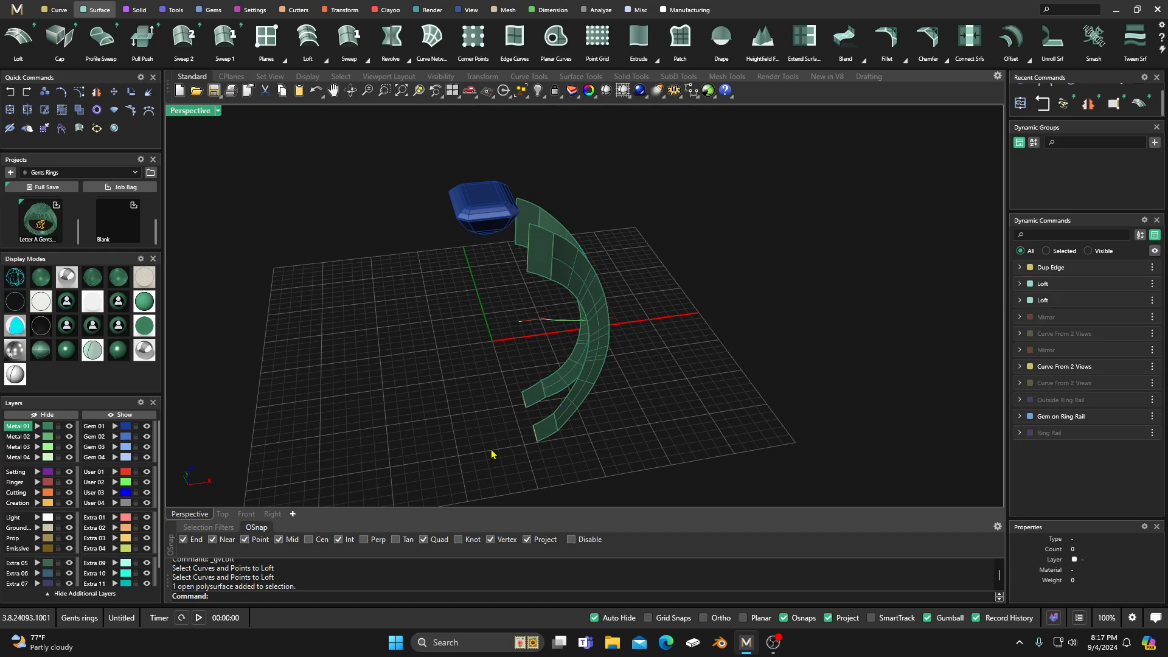
pyautogui.moveTo(492, 454); pyautogui.dragTo(554, 378)
pyautogui.click(528, 267)
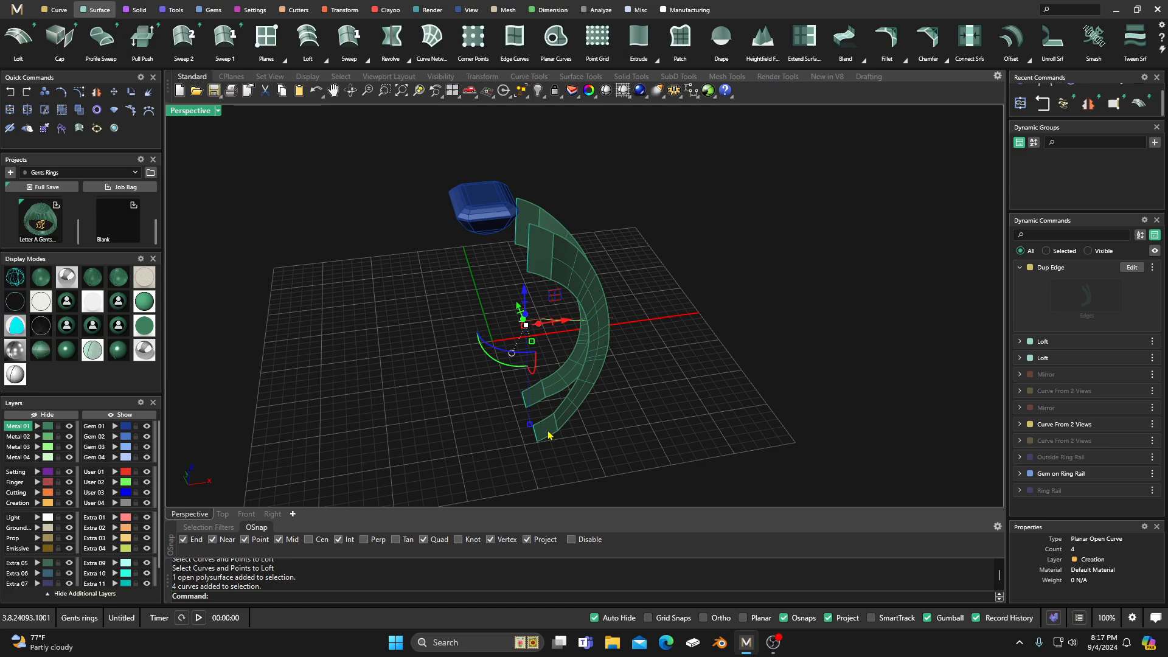
pyautogui.press('Delete')
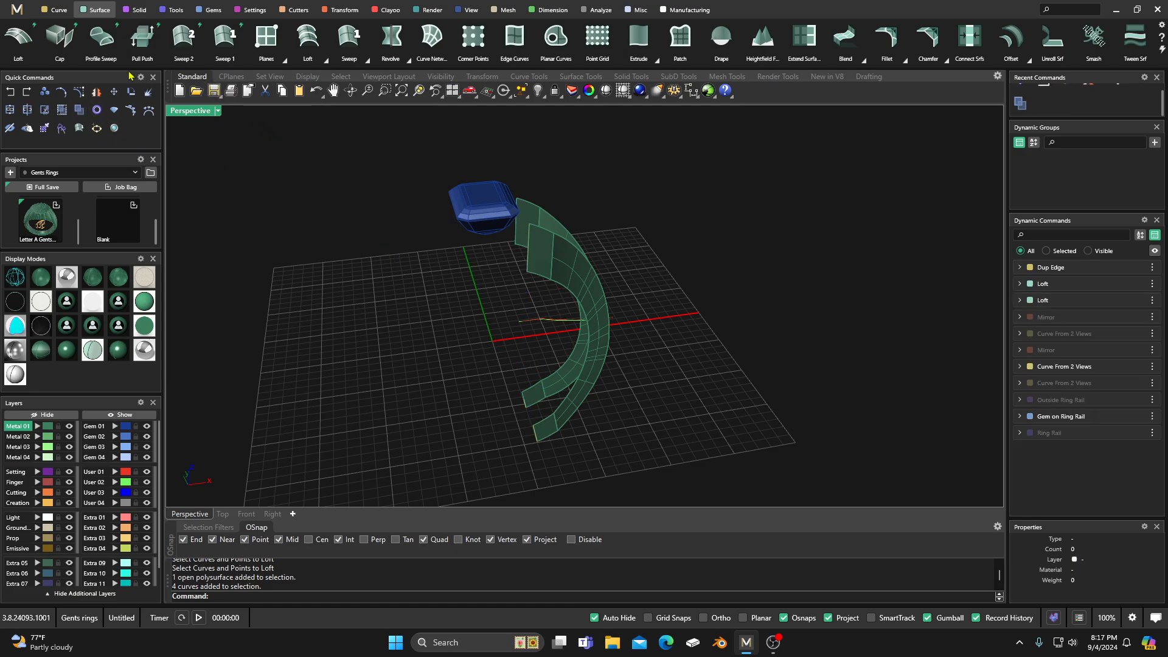
# Step: Loft the two duplicated upper end edges with the Loft Normal type to close the shoulder's upper end
pyautogui.click(19, 37)
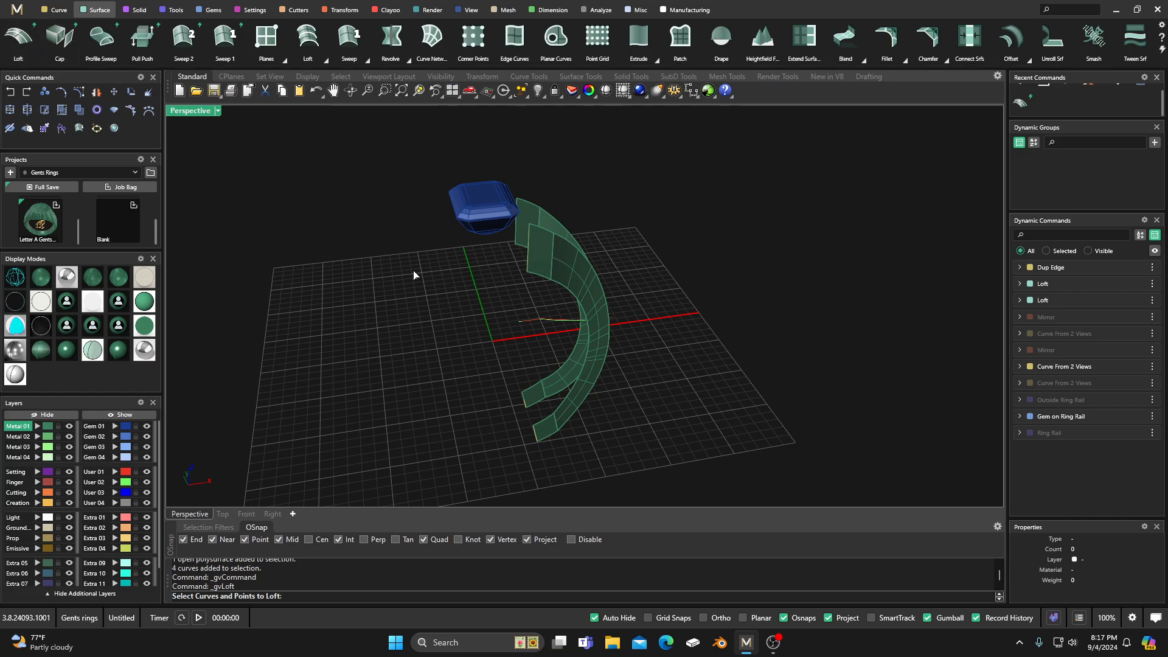
pyautogui.scroll(3, 481, 263)
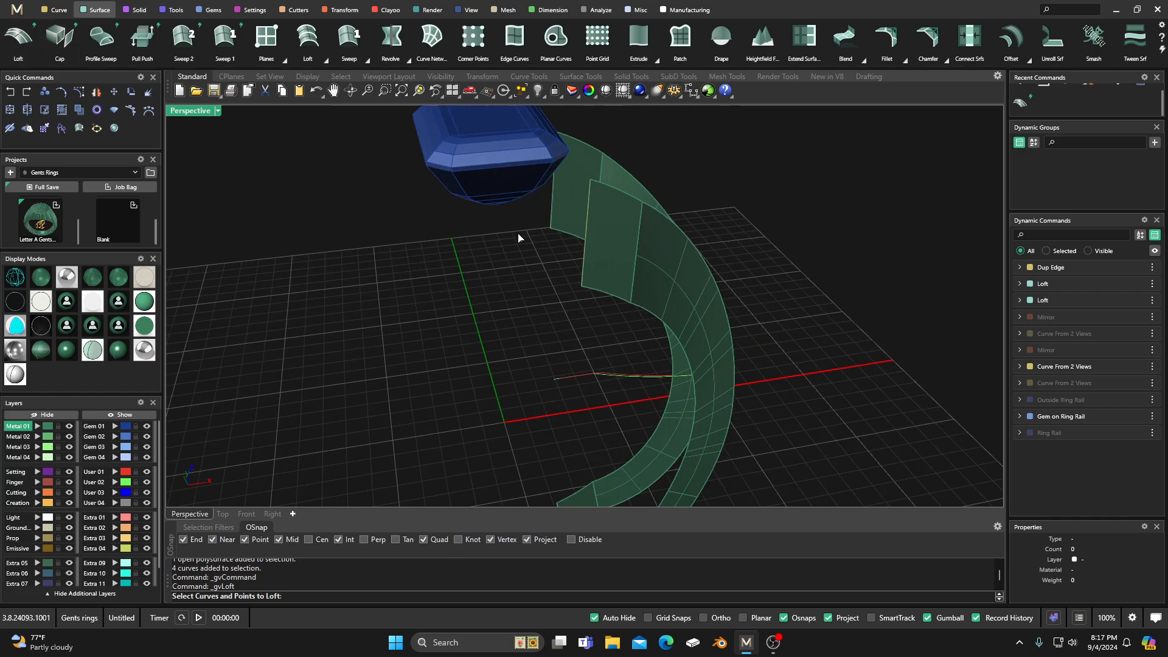
pyautogui.click(553, 202)
pyautogui.click(586, 233)
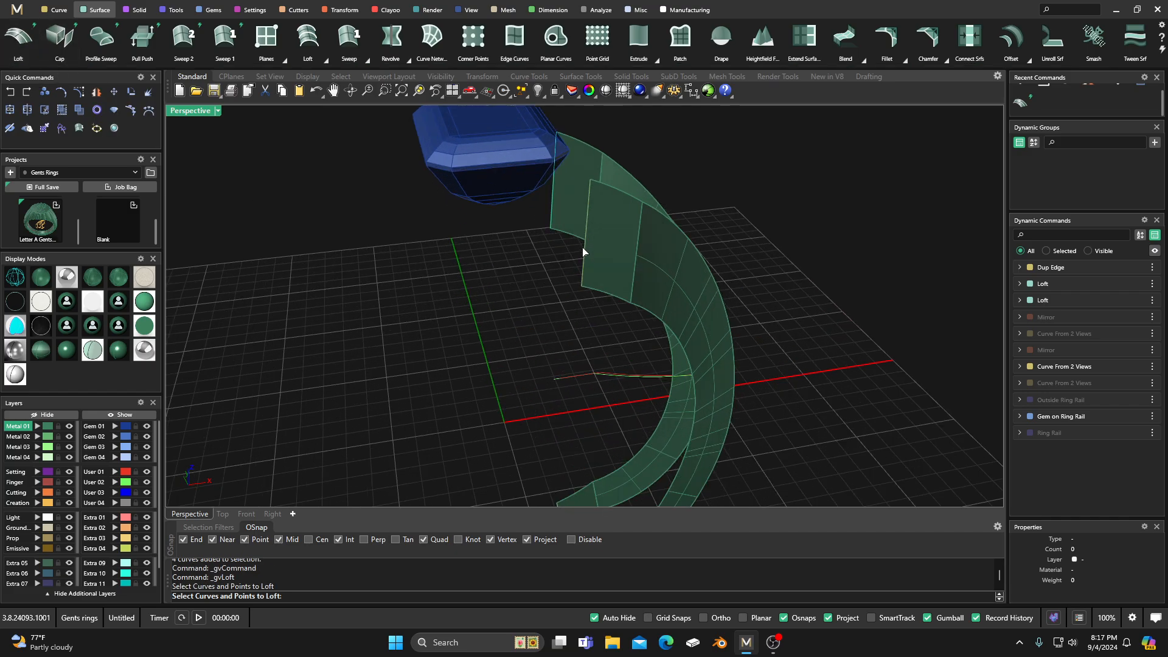
pyautogui.click(583, 253)
pyautogui.click(611, 285)
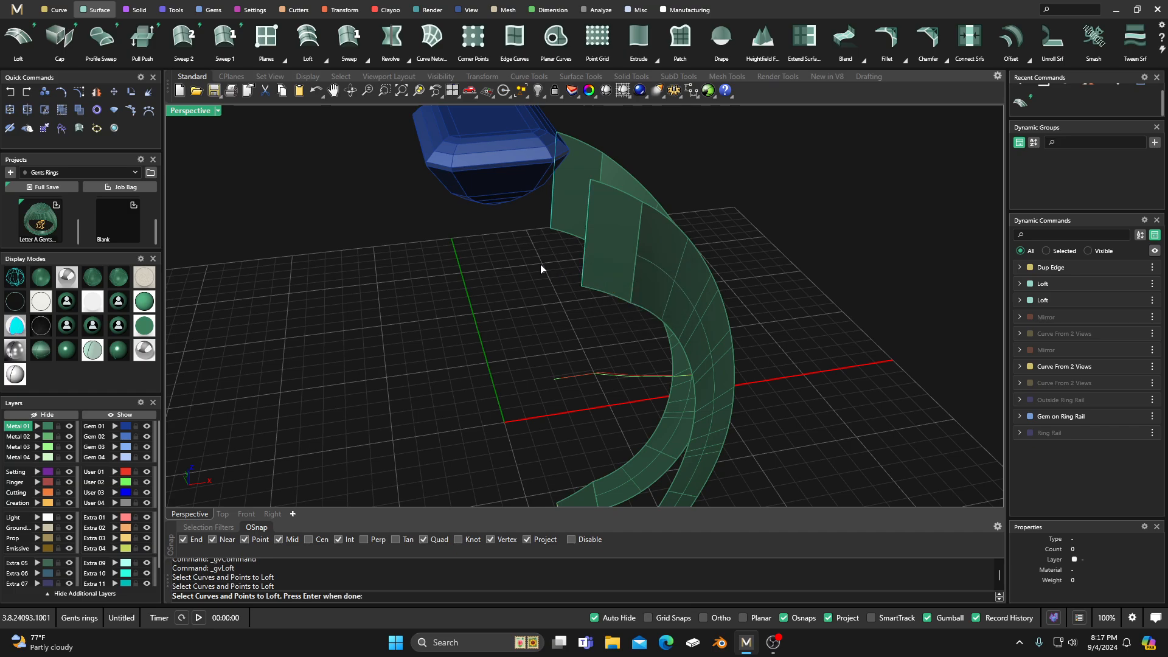
pyautogui.press('Return')
pyautogui.scroll(-3, 516, 265)
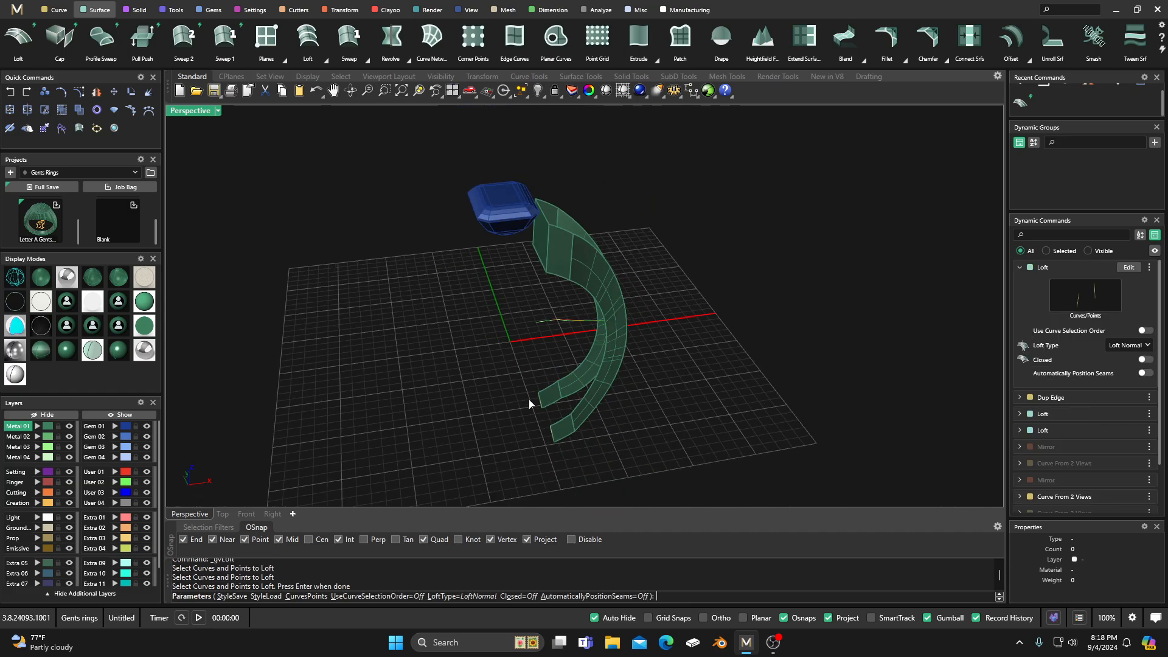
pyautogui.press('Return')
# Step: Loft the two duplicated lower end edges with the same Loft Normal settings to close the shank's lower end
pyautogui.scroll(3, 534, 442)
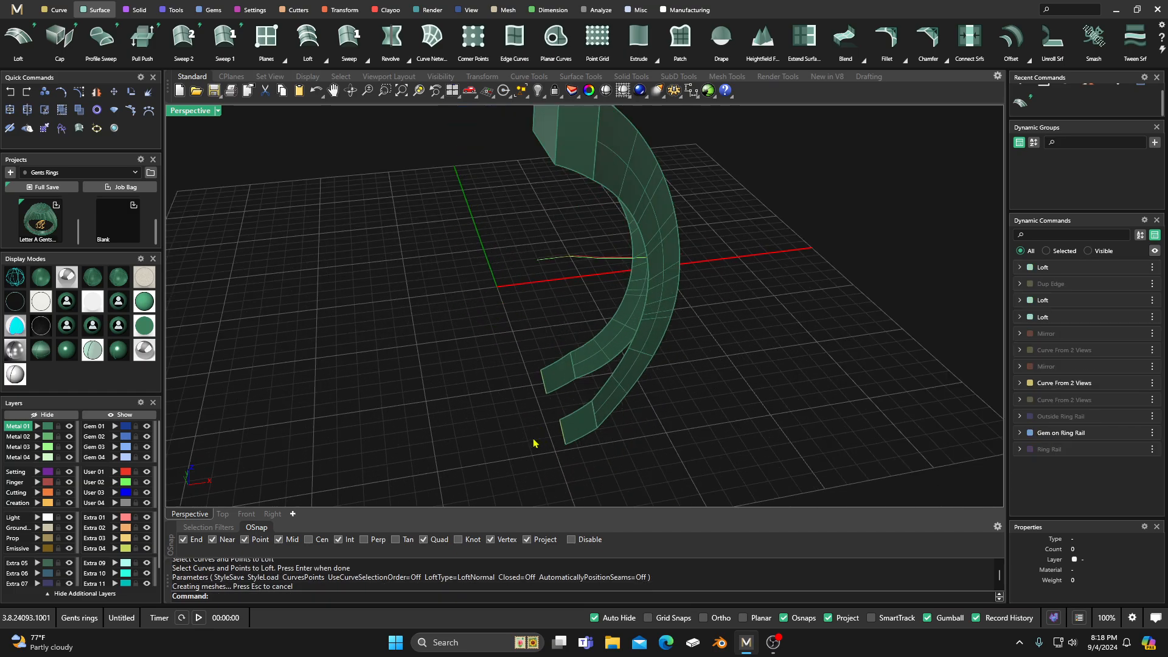
pyautogui.press('Return')
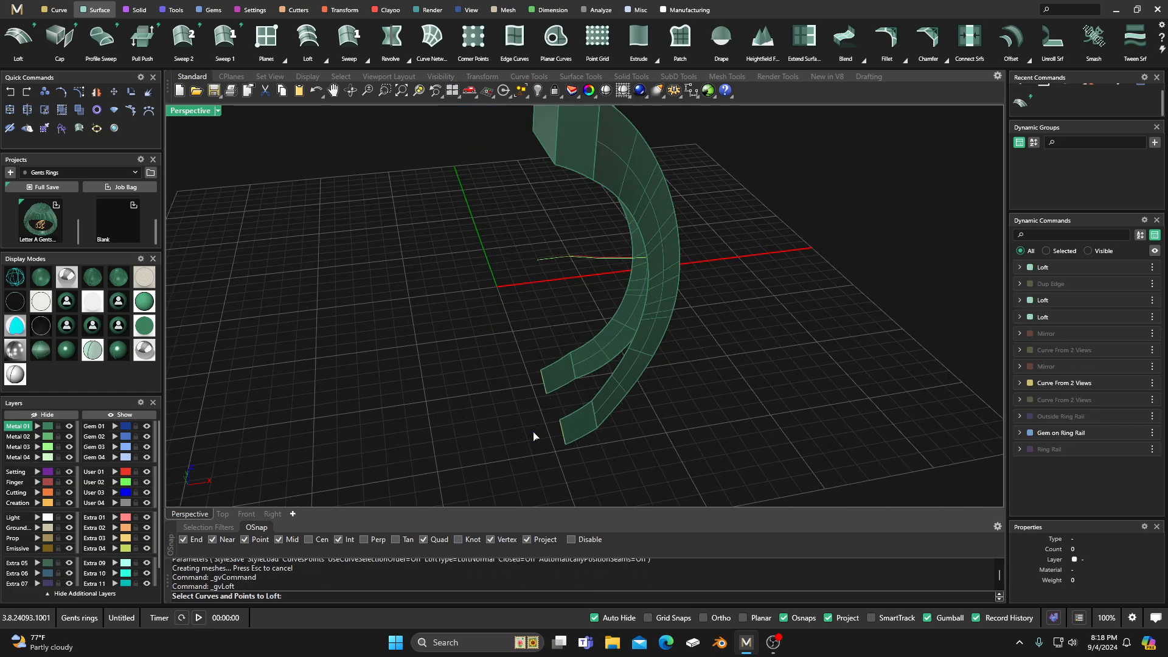
pyautogui.click(543, 386)
pyautogui.click(568, 416)
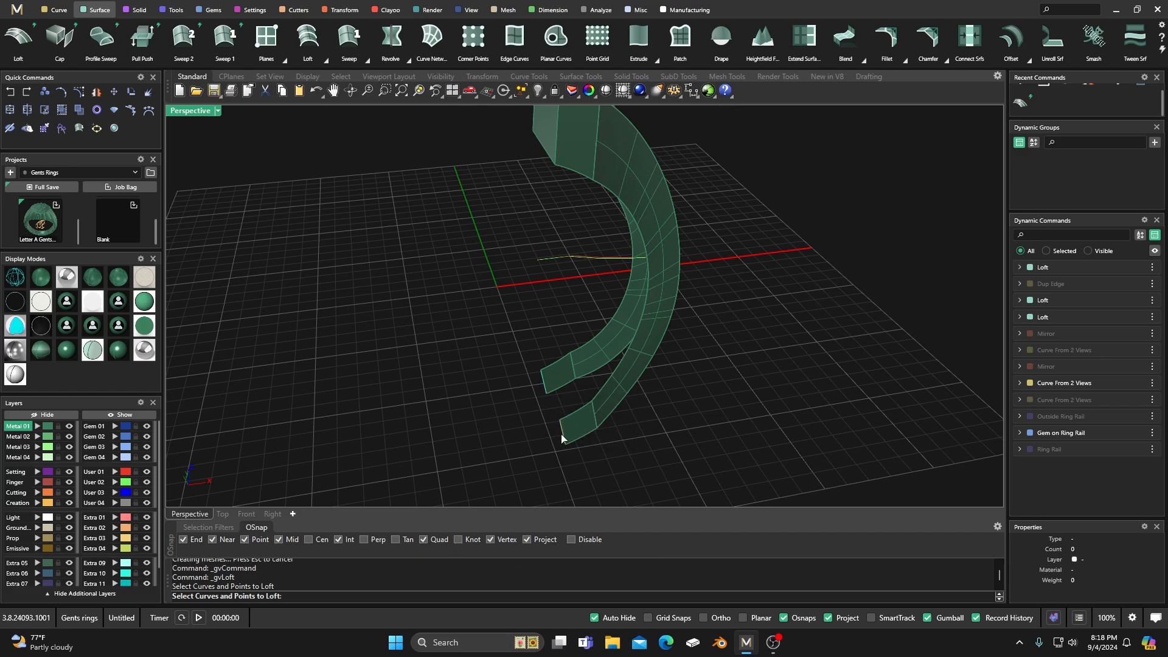
pyautogui.click(562, 438)
pyautogui.click(587, 470)
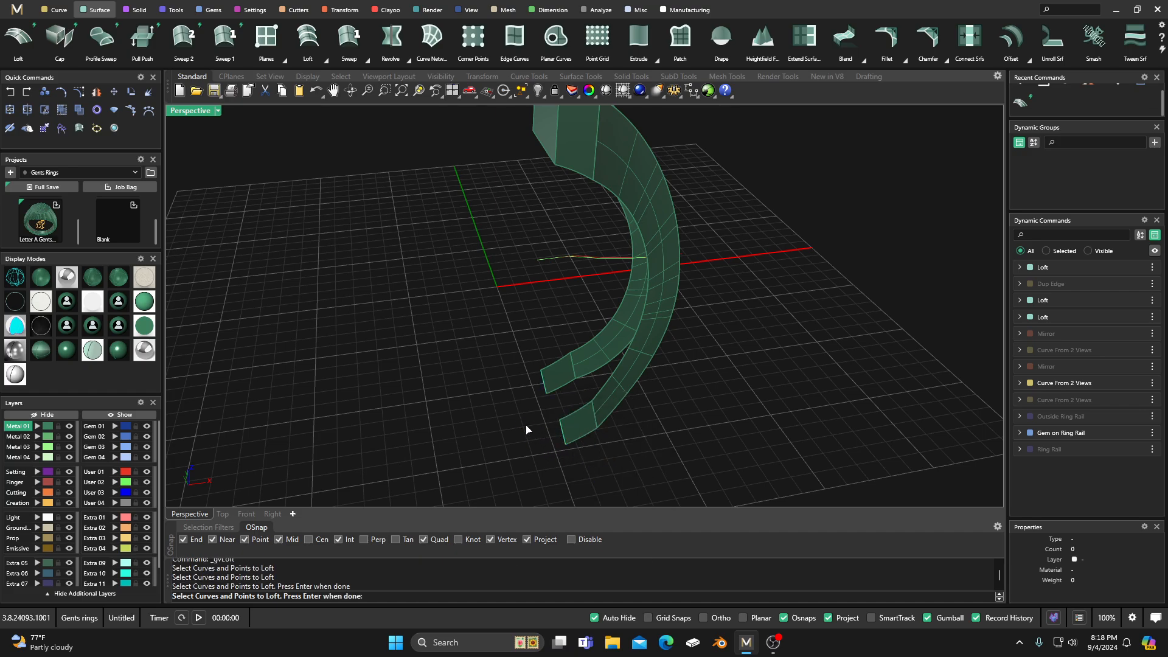
pyautogui.press('Return')
pyautogui.press('Return')
# Step: Start Dup Edge and pick the long outer edges of both side walls, including the near wall's upper segment
pyautogui.scroll(-4, 528, 430)
pyautogui.moveTo(528, 430); pyautogui.dragTo(566, 213, button='right')
pyautogui.scroll(3, 563, 230)
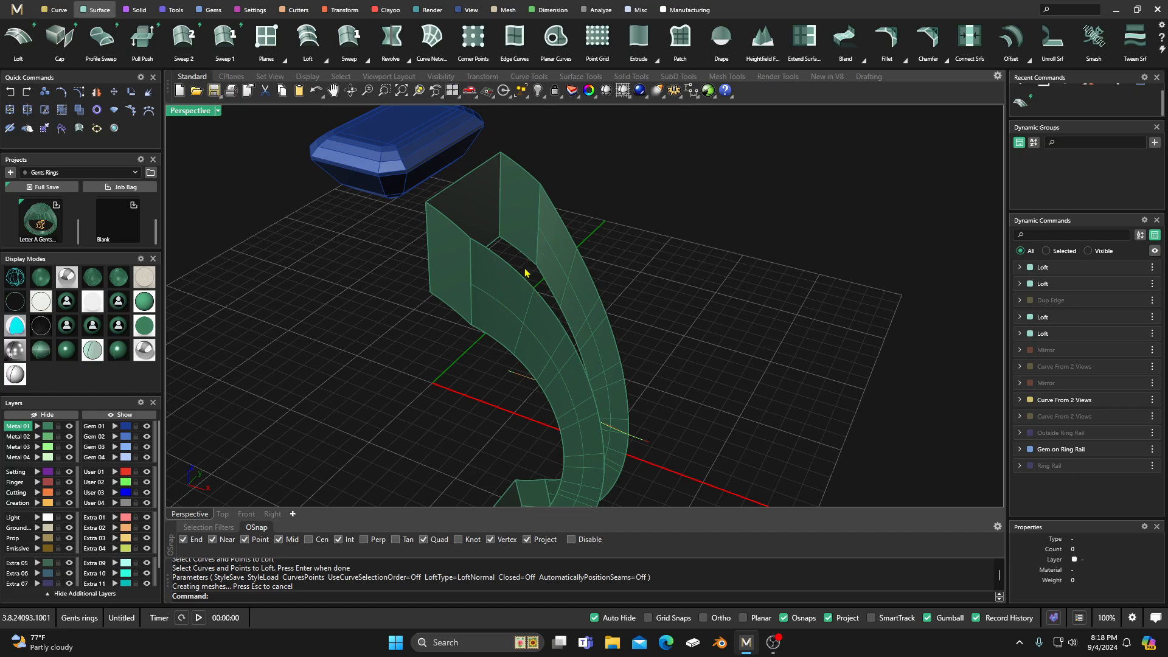
pyautogui.moveTo(527, 273); pyautogui.dragTo(499, 244, button='right')
pyautogui.click(59, 10)
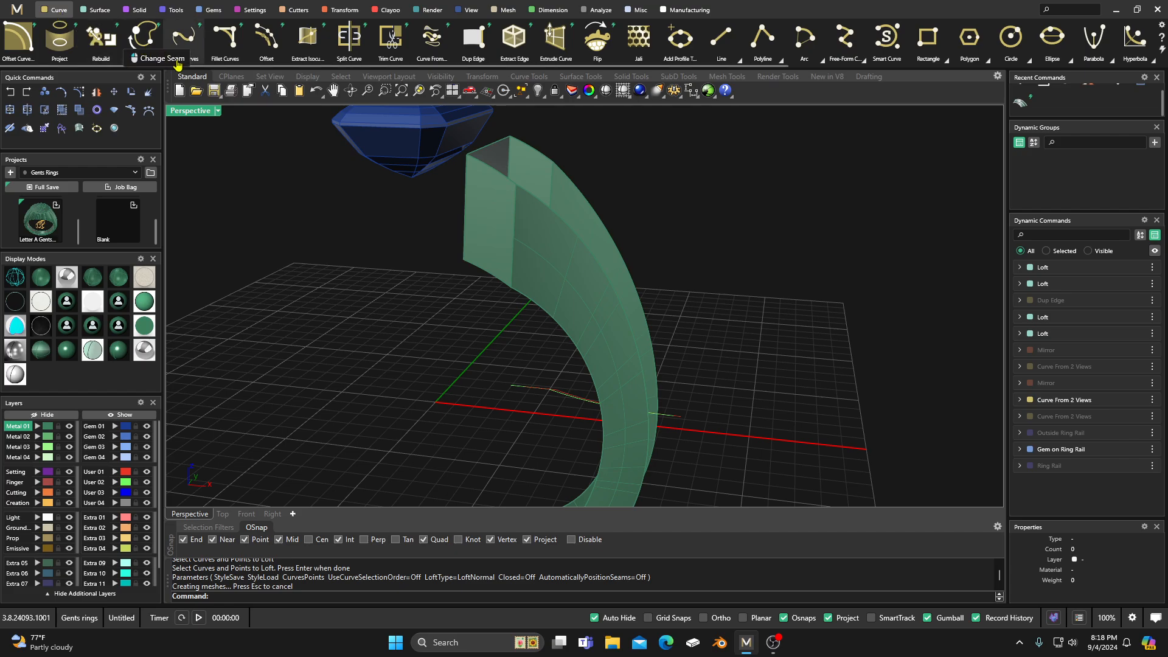
pyautogui.click(474, 42)
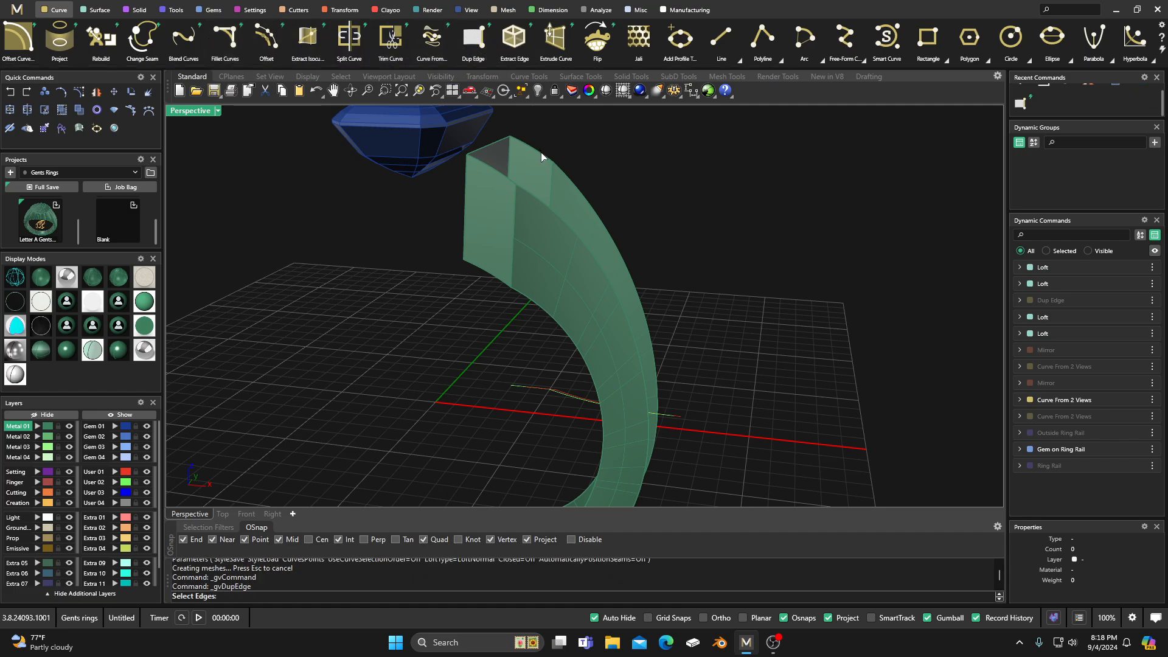
pyautogui.click(567, 178)
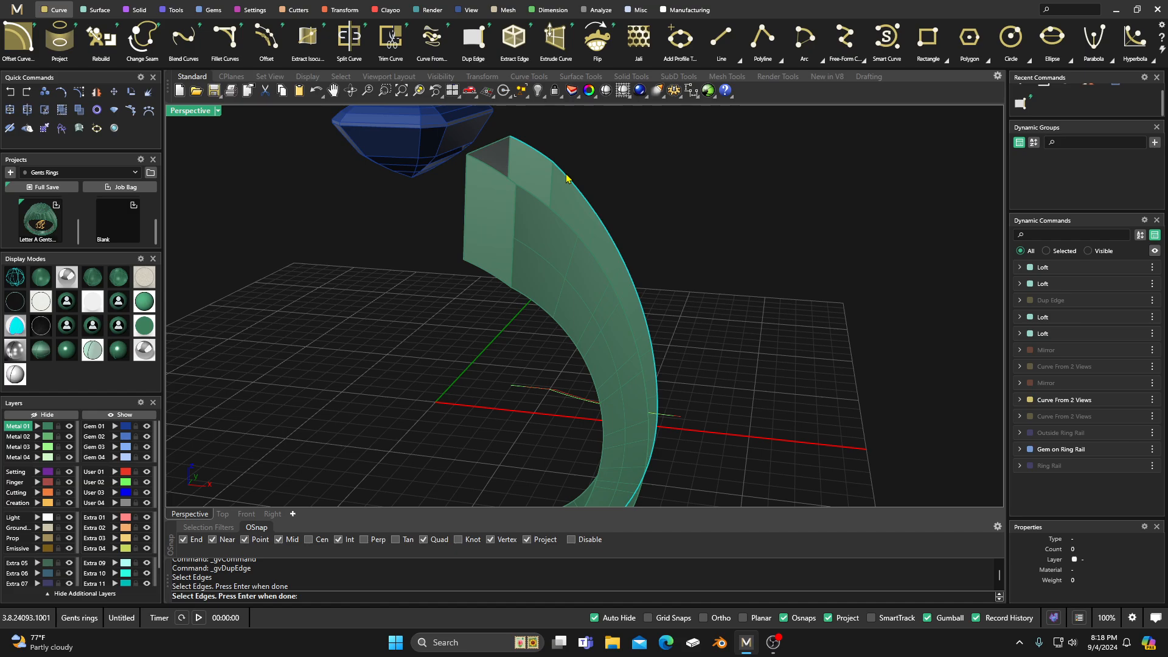
pyautogui.click(535, 198)
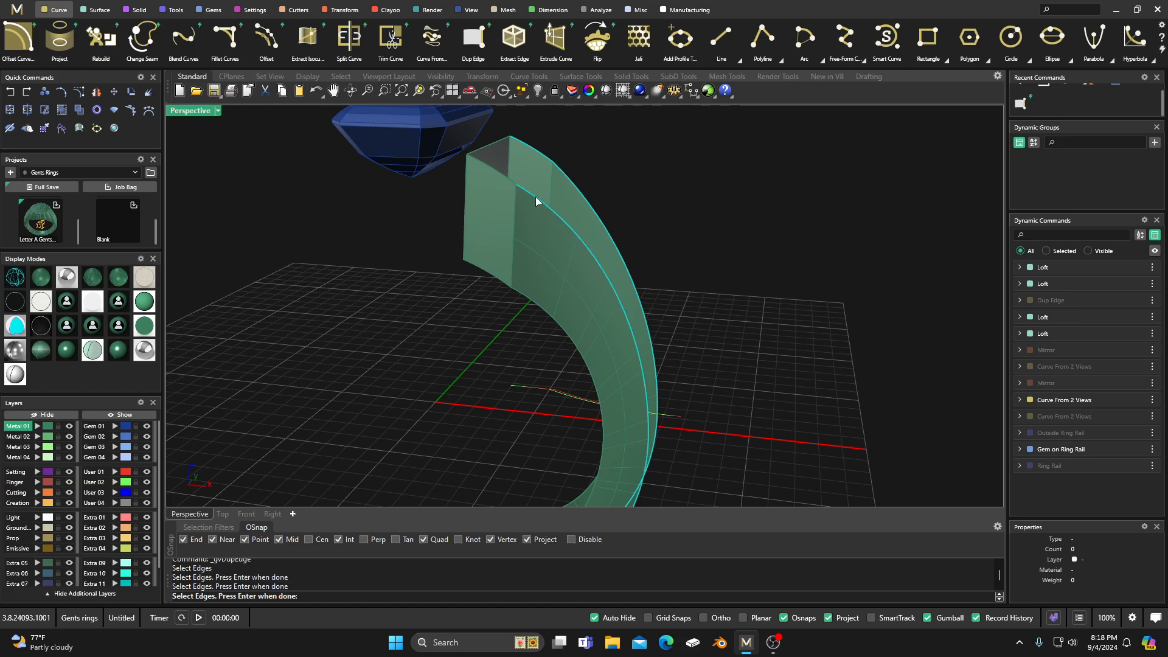
pyautogui.click(498, 175)
# Step: Add the remaining long edges and lower-end edge segments of the shoulder walls to the Dup Edge selection and duplicate them
pyautogui.moveTo(472, 304); pyautogui.dragTo(560, 236, button='right')
pyautogui.click(560, 231)
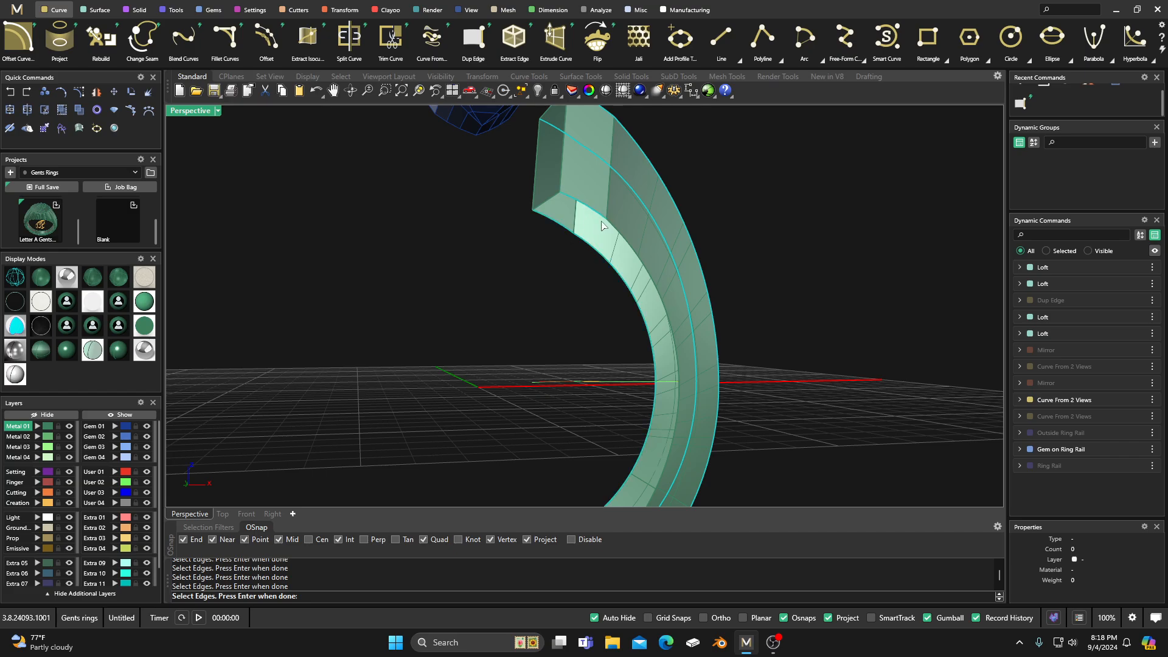
pyautogui.scroll(-6, 571, 180)
pyautogui.moveTo(571, 182); pyautogui.dragTo(552, 375, button='right')
pyautogui.scroll(9, 552, 378)
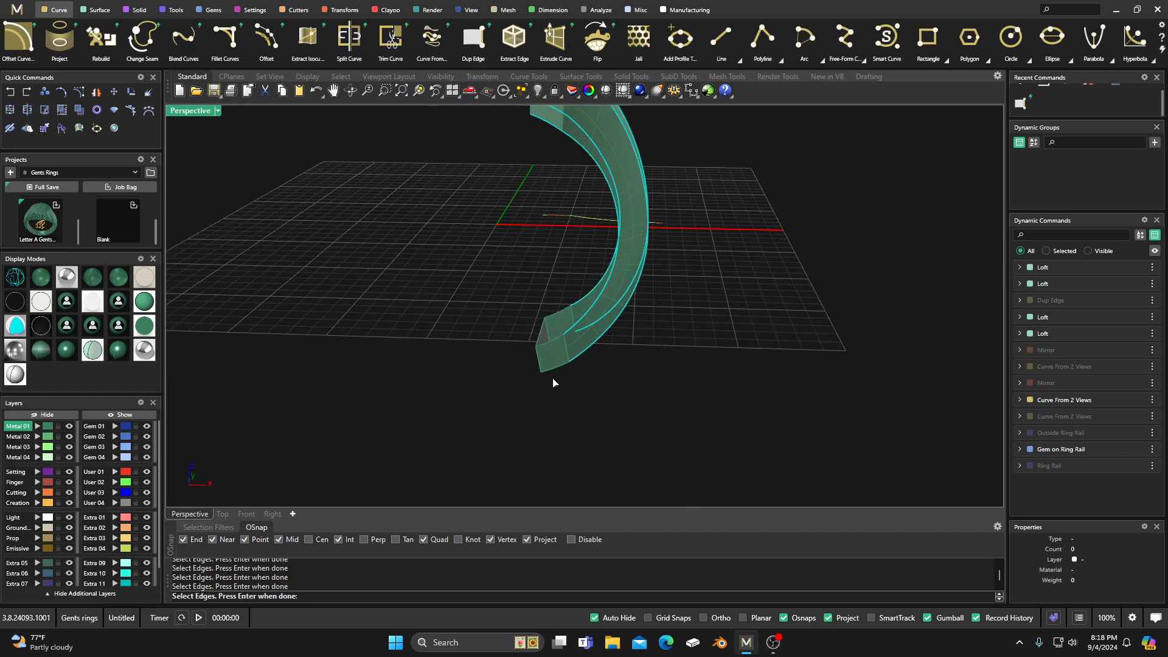
pyautogui.click(562, 275)
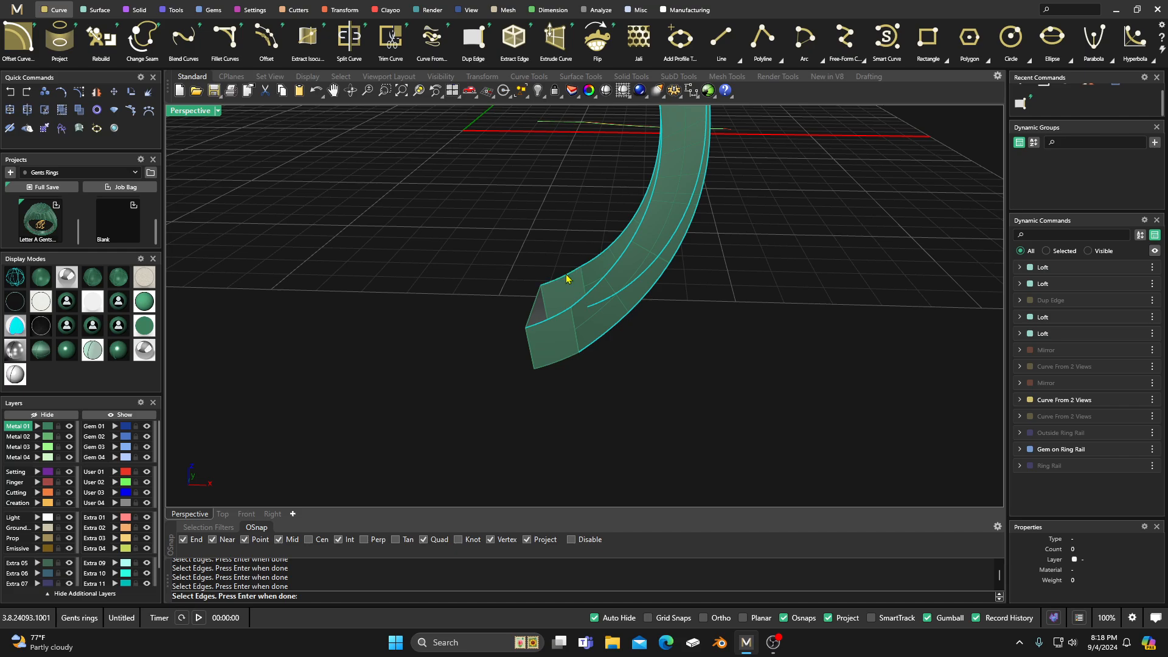
pyautogui.moveTo(550, 399); pyautogui.dragTo(549, 306, button='right')
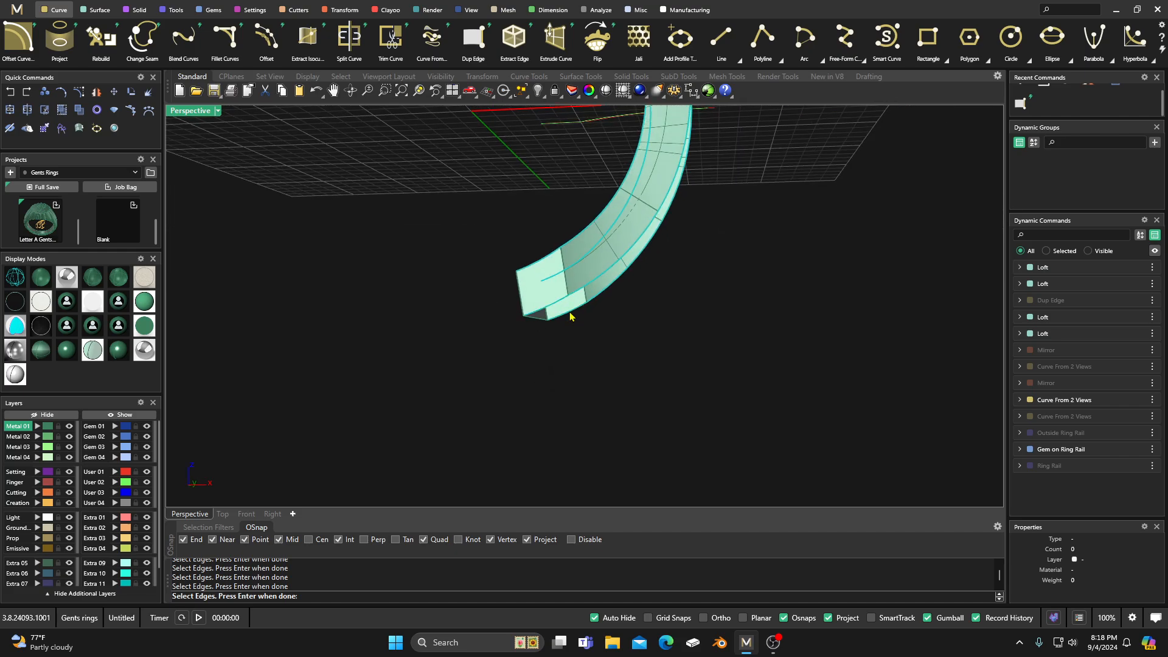
pyautogui.rightClick(511, 369)
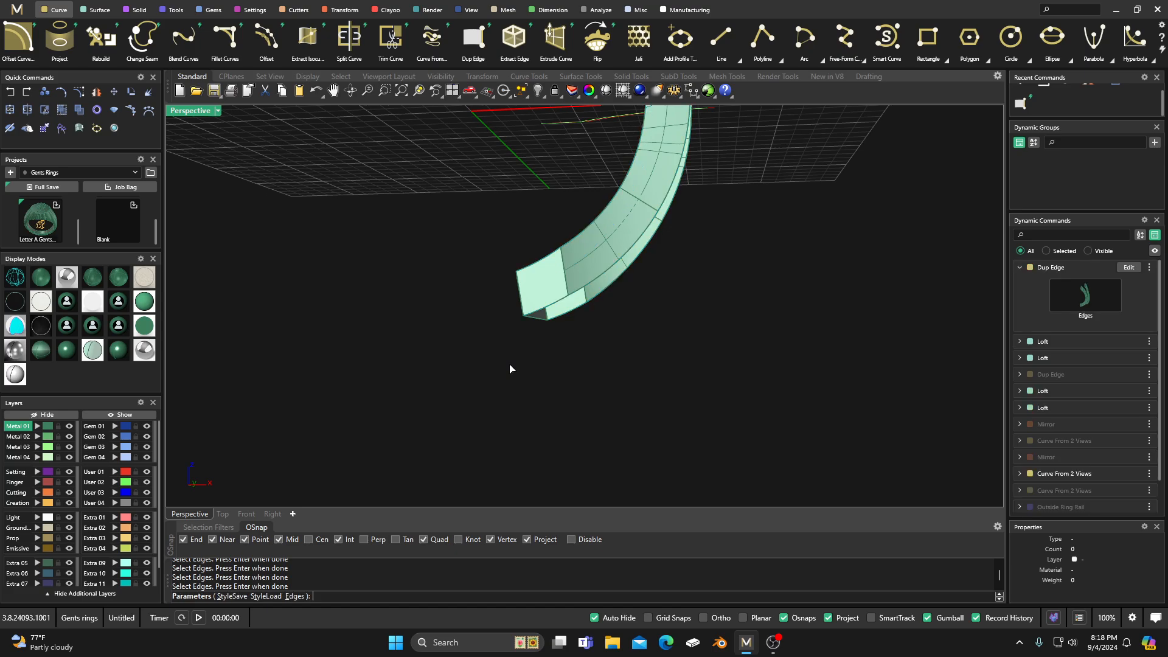
# Step: Make Metal 02 the current layer and hide Metal 01 to isolate the duplicated edge curves
pyautogui.scroll(-6, 511, 368)
pyautogui.moveTo(511, 368); pyautogui.dragTo(488, 409, button='right')
pyautogui.moveTo(491, 319); pyautogui.dragTo(400, 323, button='right')
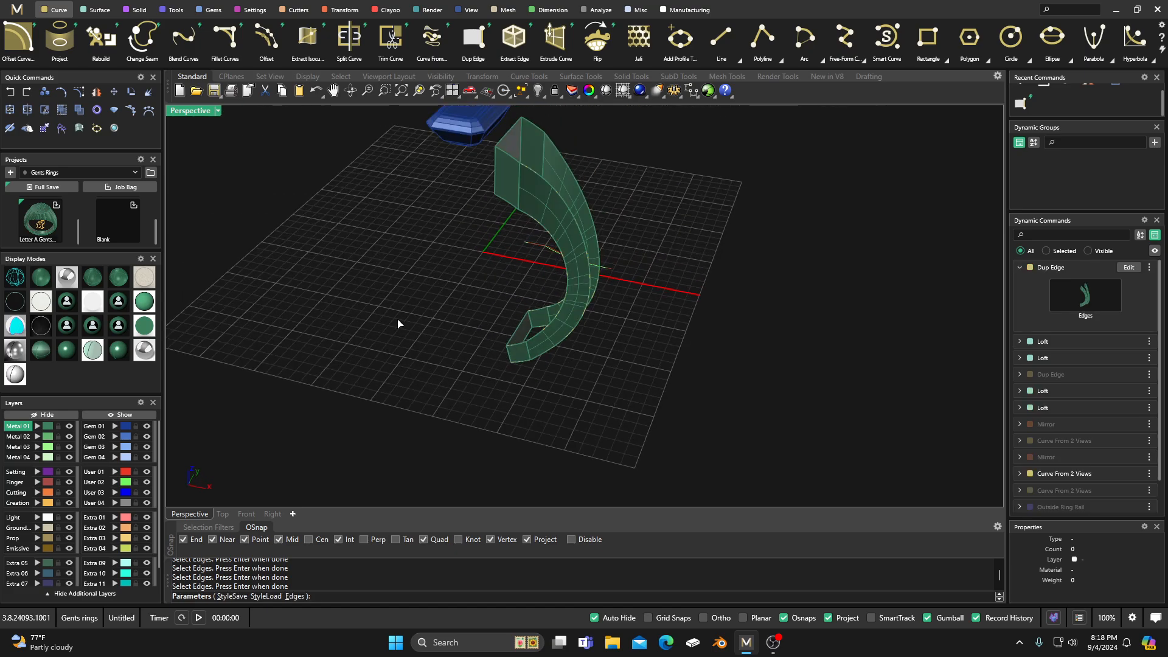
pyautogui.click(18, 436)
pyautogui.click(69, 427)
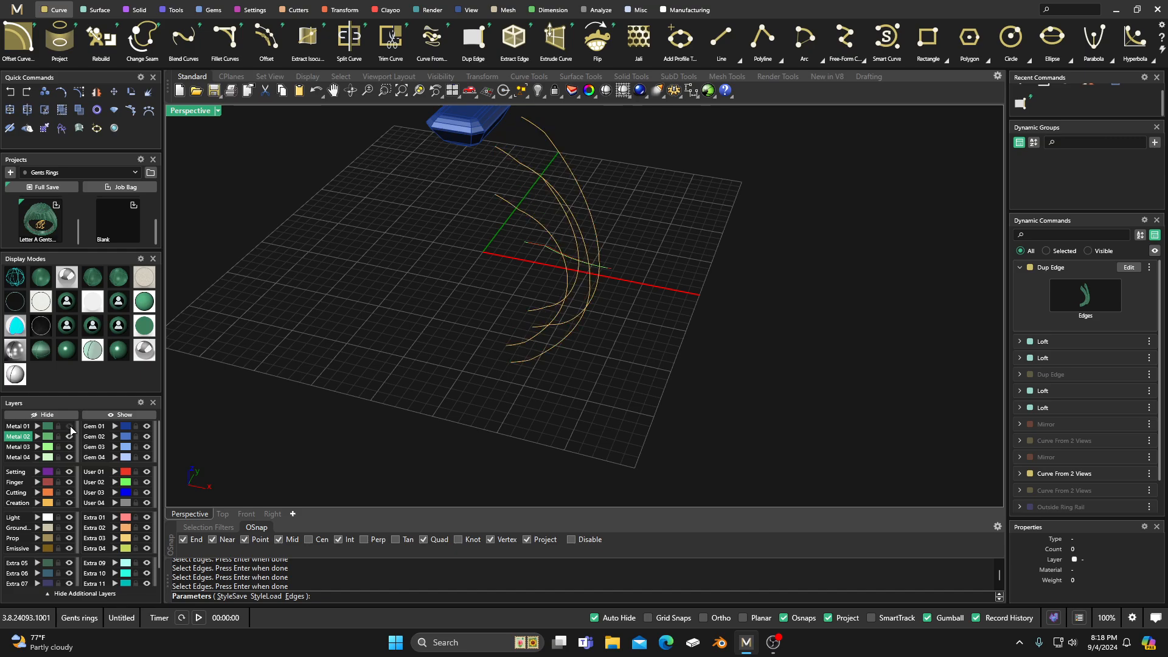
pyautogui.moveTo(417, 332); pyautogui.dragTo(420, 359, button='right')
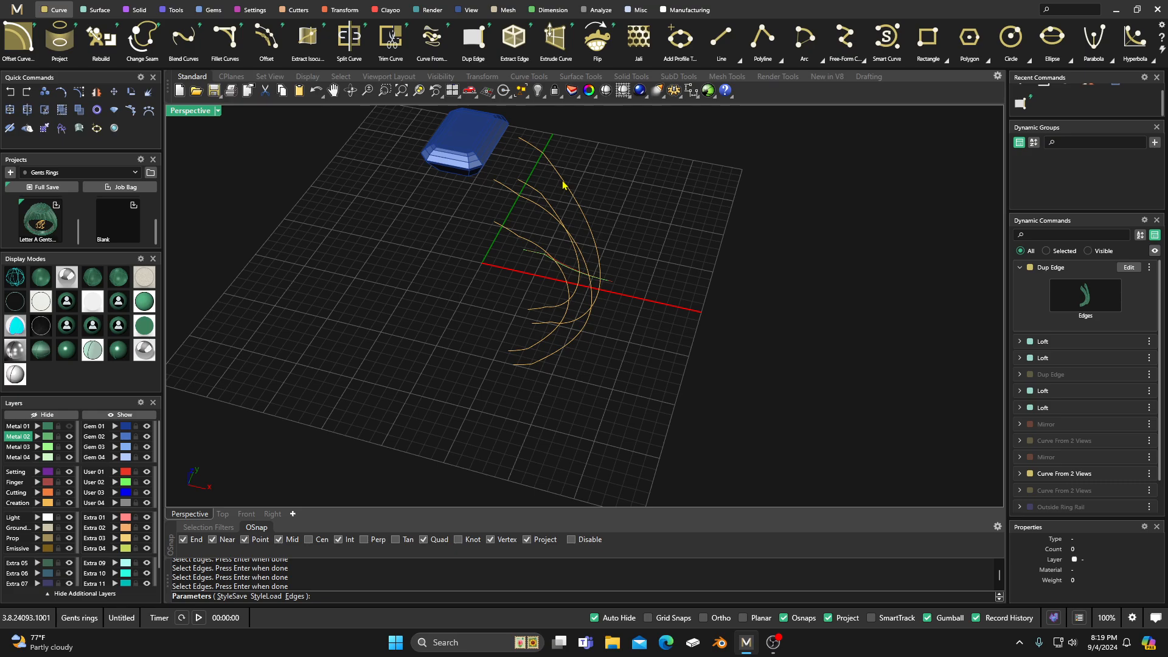
# Step: Accept the duplicated edges and ungroup them so each curve segment can be picked individually
pyautogui.press('Return')
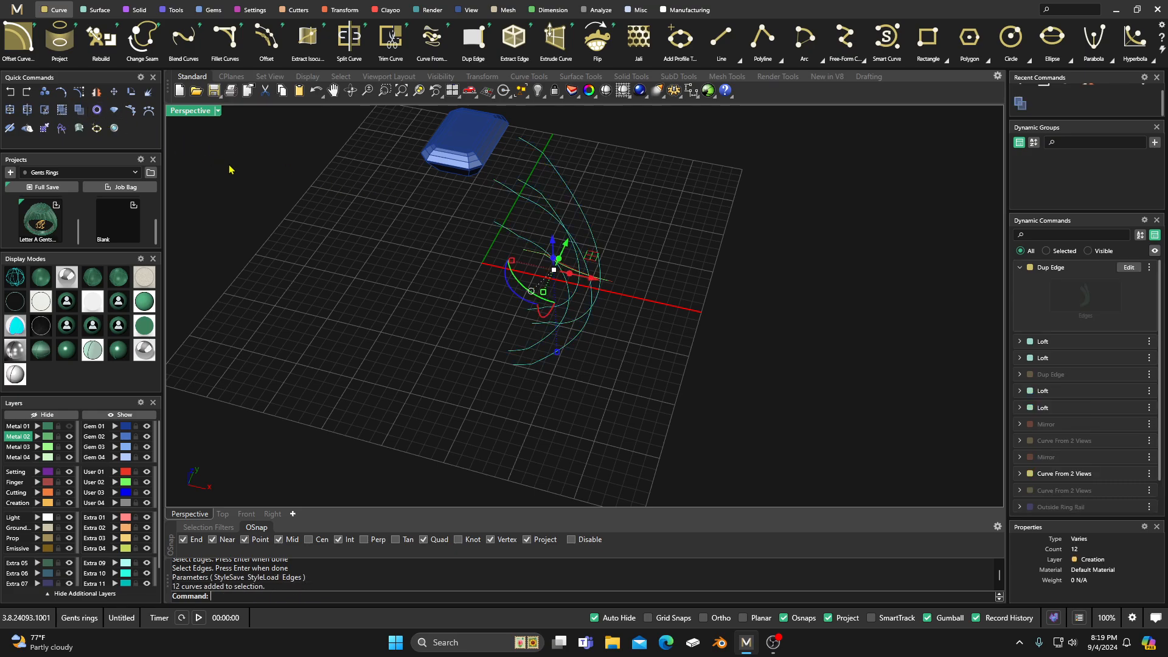
pyautogui.click(453, 198)
pyautogui.click(536, 190)
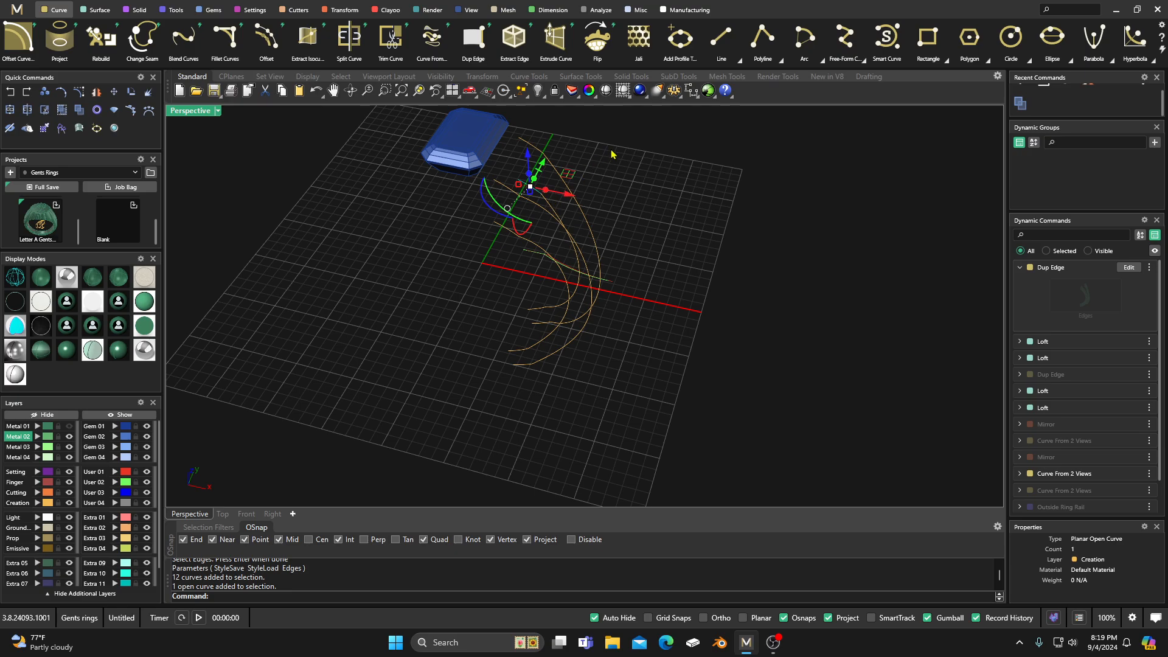
pyautogui.click(581, 152)
pyautogui.moveTo(310, 164); pyautogui.dragTo(341, 177, button='right')
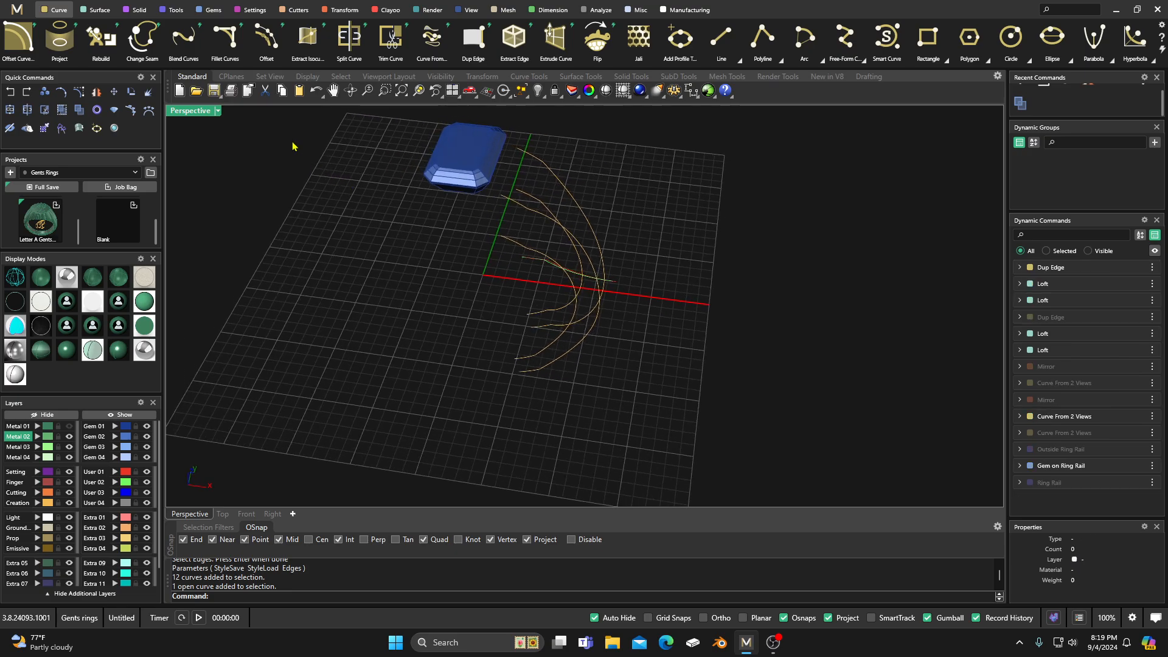
# Step: Join all the duplicated edge segments, including the short lower-end pieces, into continuous long curves
pyautogui.click(174, 10)
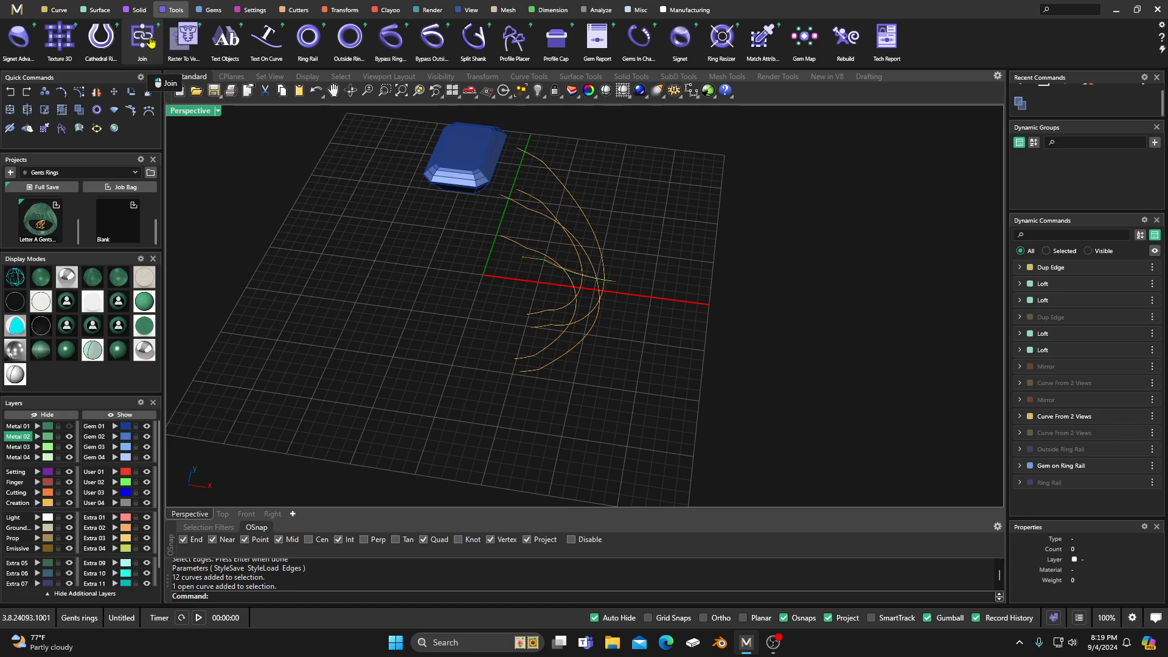
pyautogui.click(146, 39)
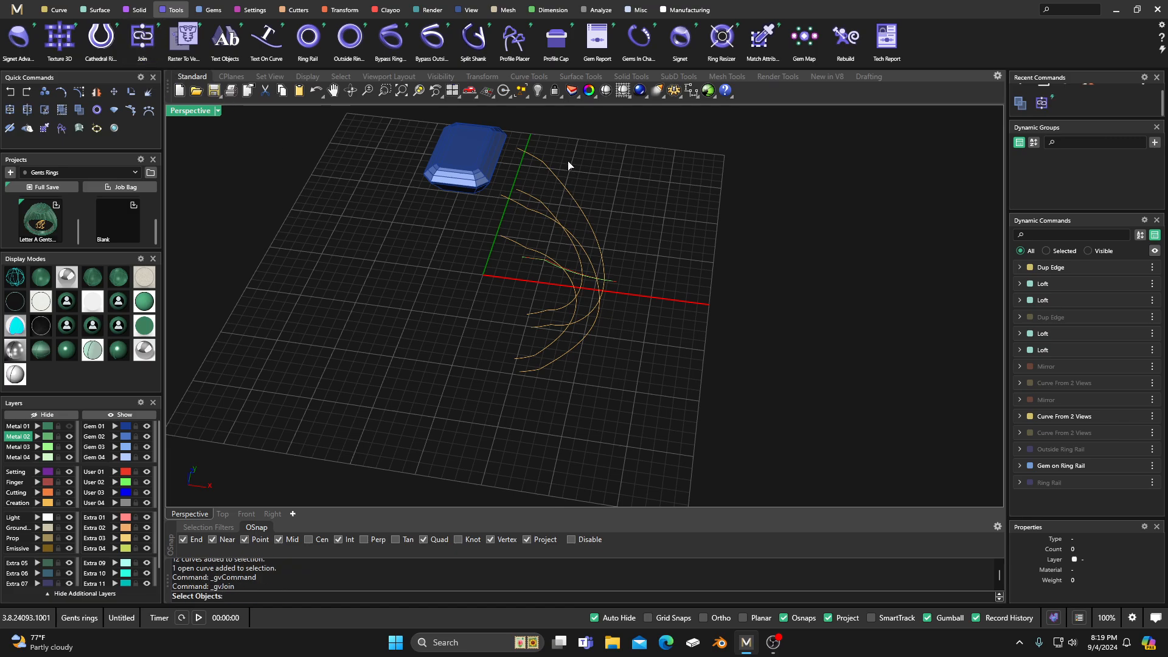
pyautogui.moveTo(603, 206); pyautogui.dragTo(573, 125, button='right')
pyautogui.moveTo(574, 125); pyautogui.dragTo(519, 230)
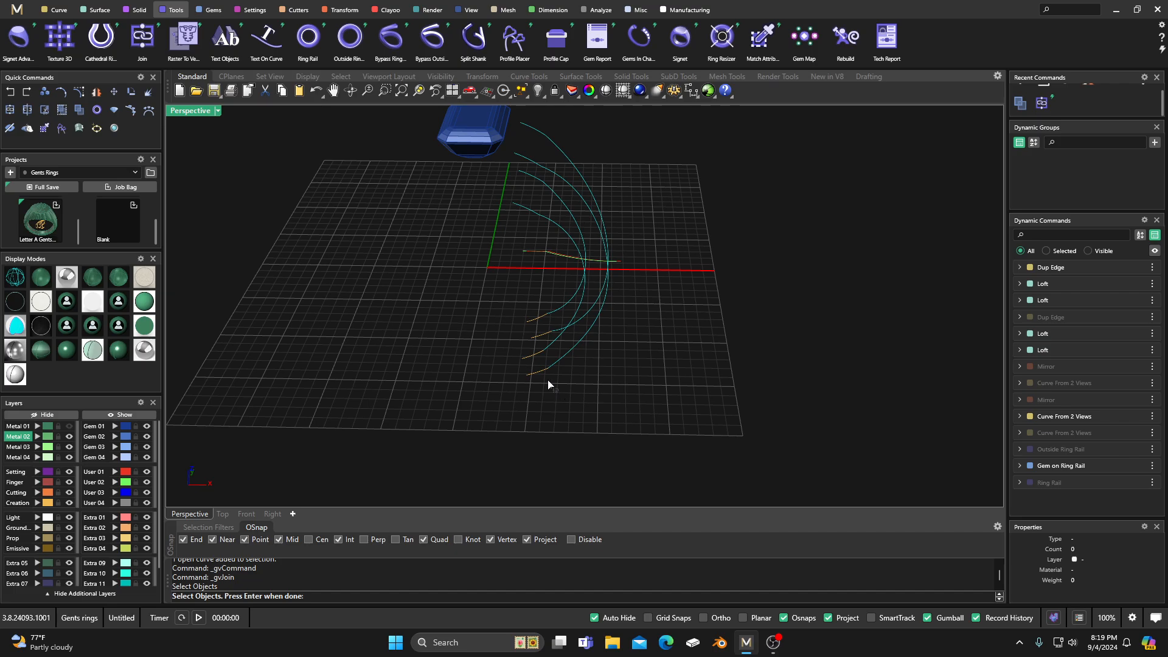
pyautogui.moveTo(557, 392); pyautogui.dragTo(500, 312)
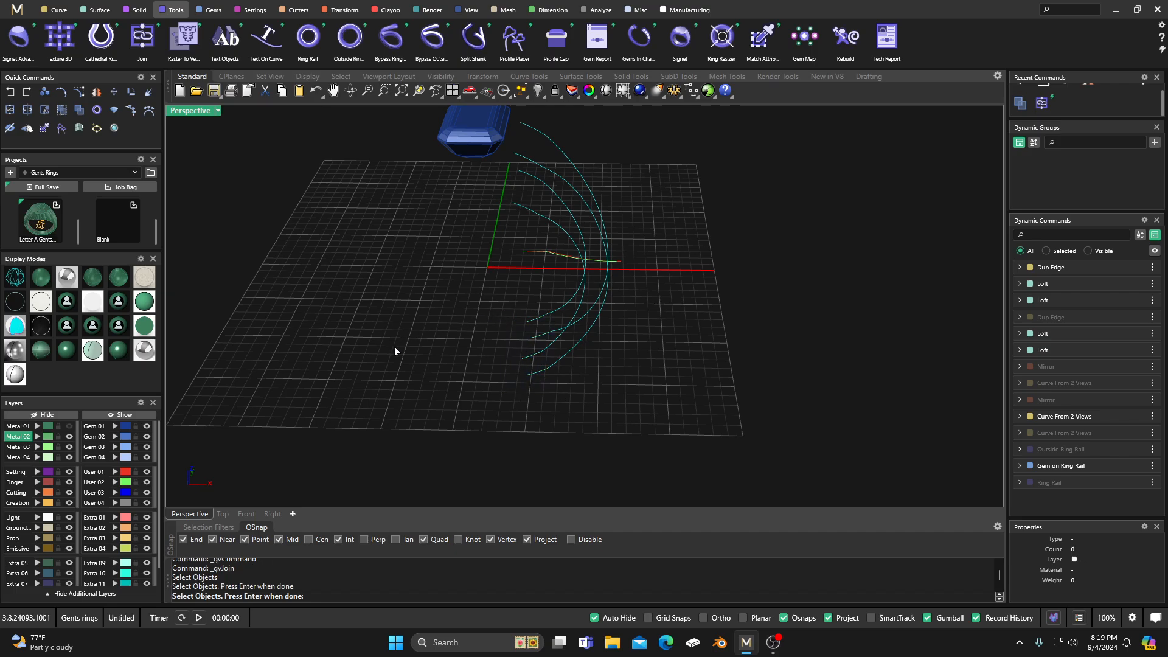
pyautogui.press('Return')
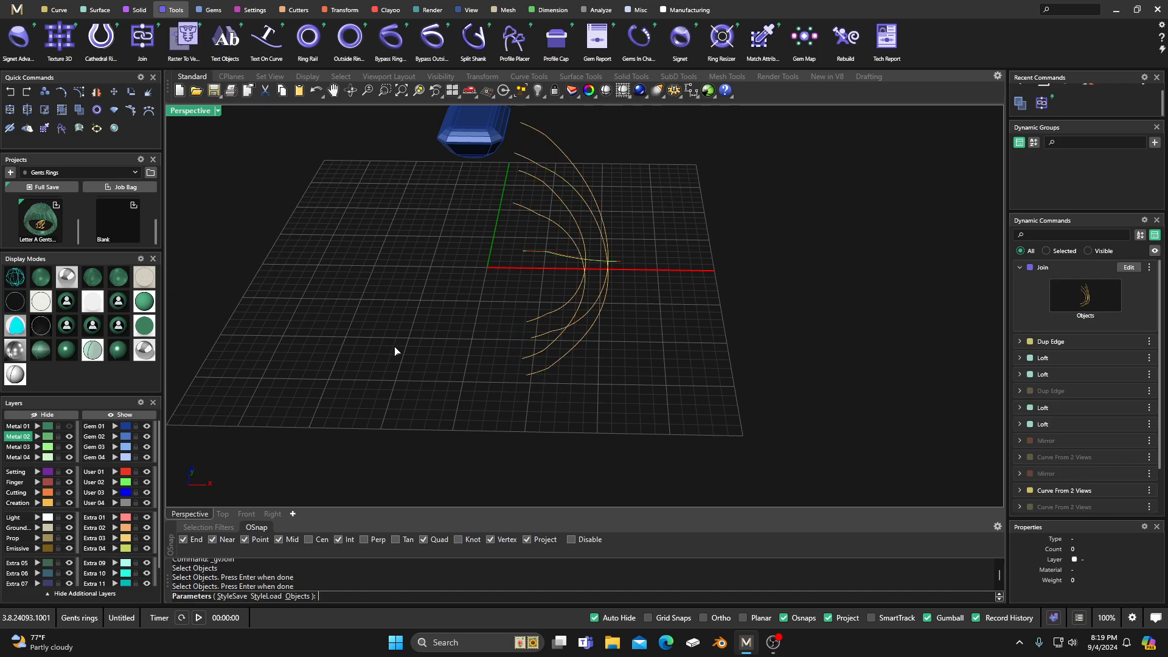
pyautogui.press('Escape')
# Step: Check the joined long curves by selecting them one at a time
pyautogui.click(554, 229)
pyautogui.press('Escape')
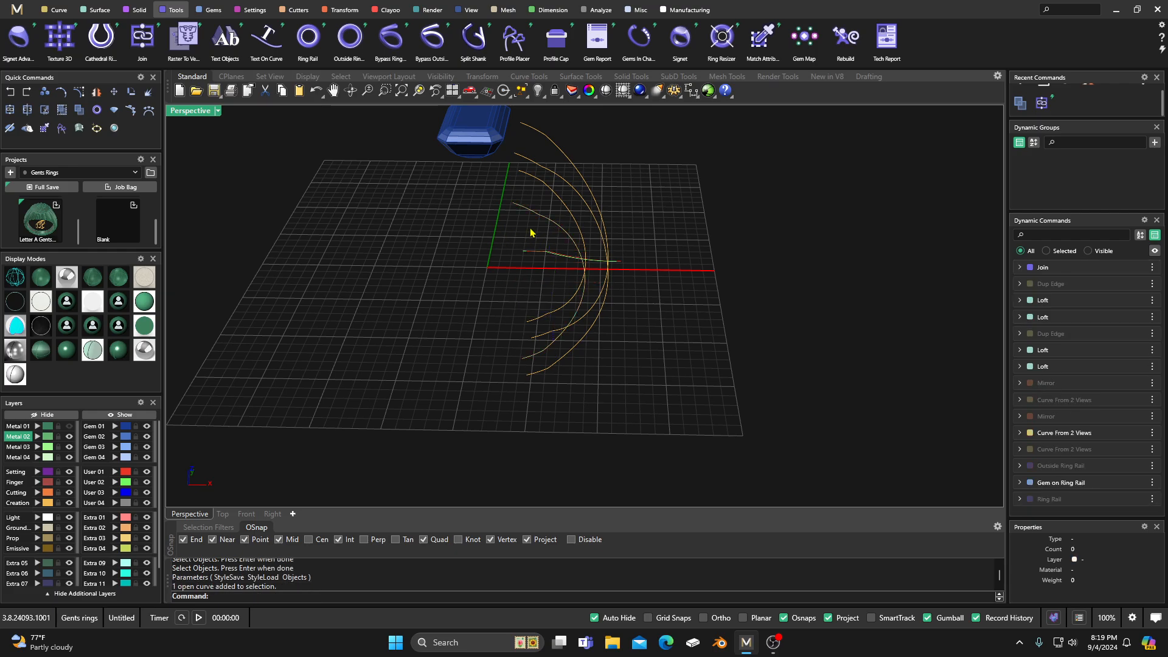
pyautogui.click(550, 218)
pyautogui.press('Escape')
pyautogui.click(552, 190)
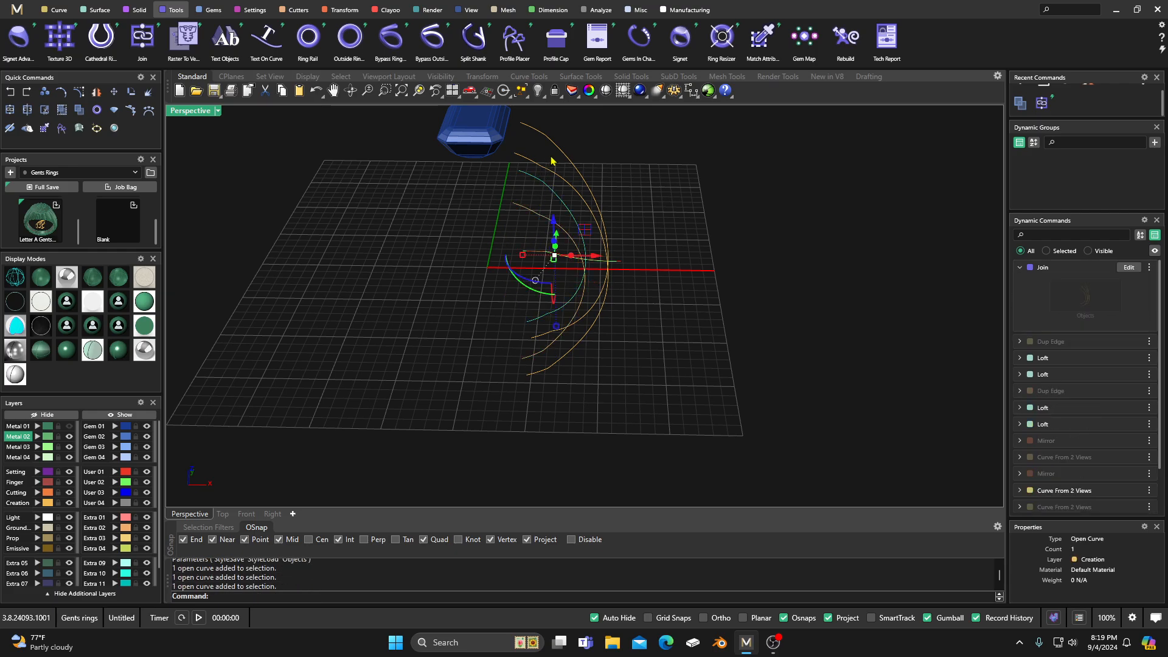
pyautogui.press('Escape')
pyautogui.click(563, 153)
pyautogui.press('Escape')
pyautogui.click(538, 173)
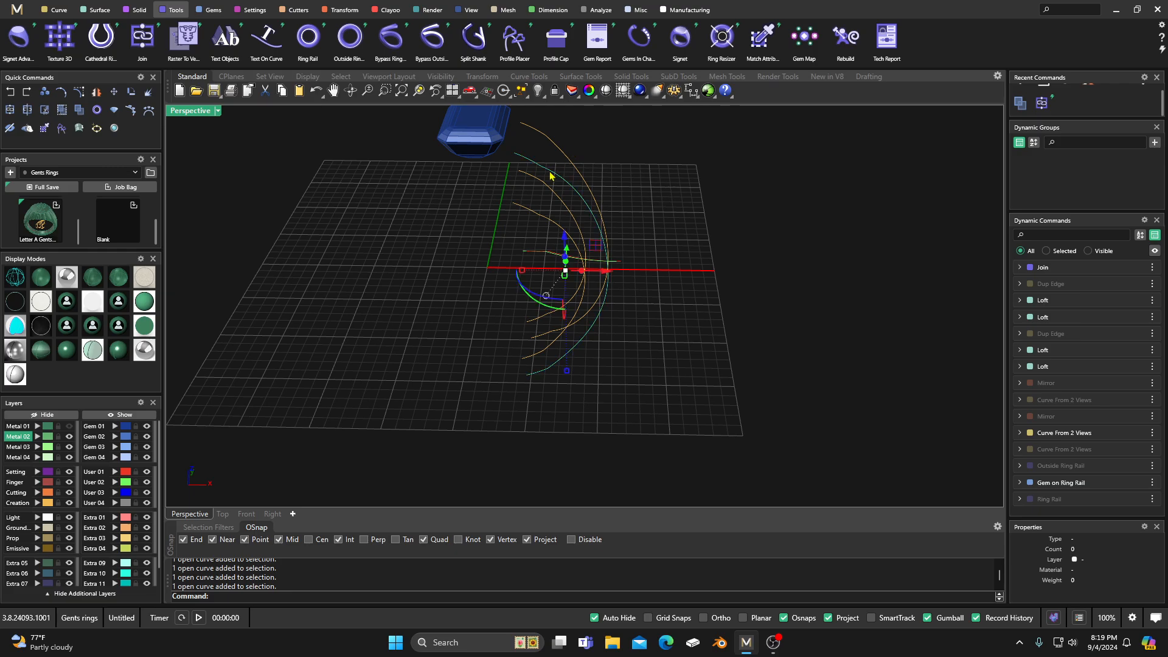
pyautogui.press('Escape')
# Step: Loft the two outer long curves with the Loft Normal type to form the shoulder's outer surface
pyautogui.moveTo(472, 237); pyautogui.dragTo(430, 273, button='right')
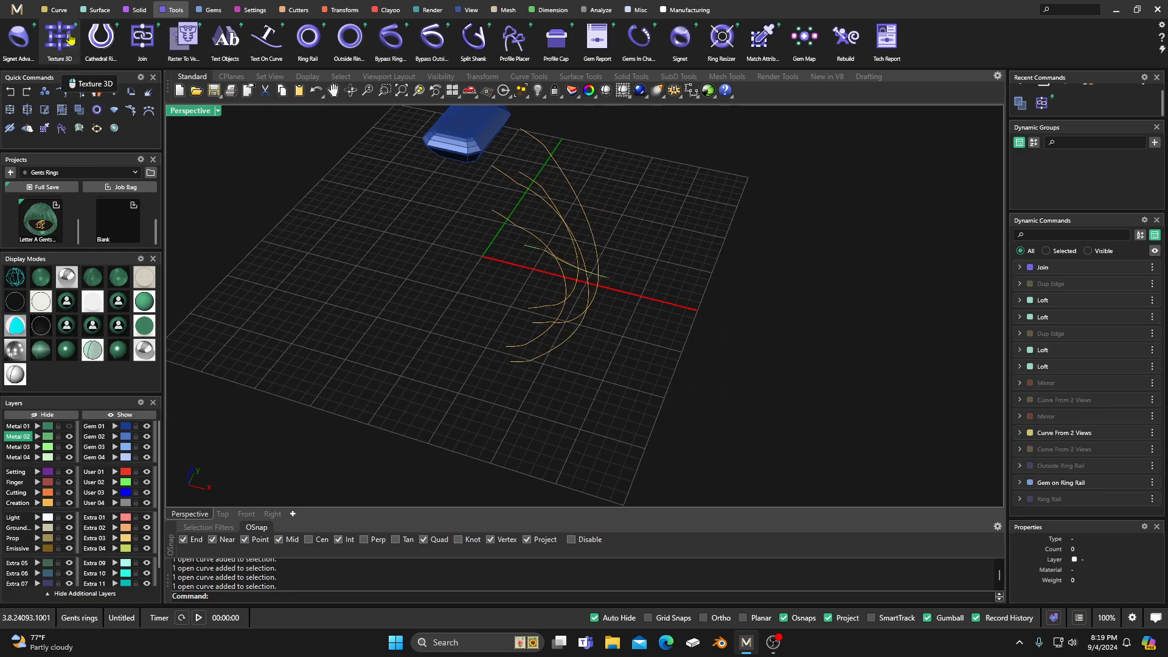
pyautogui.click(99, 9)
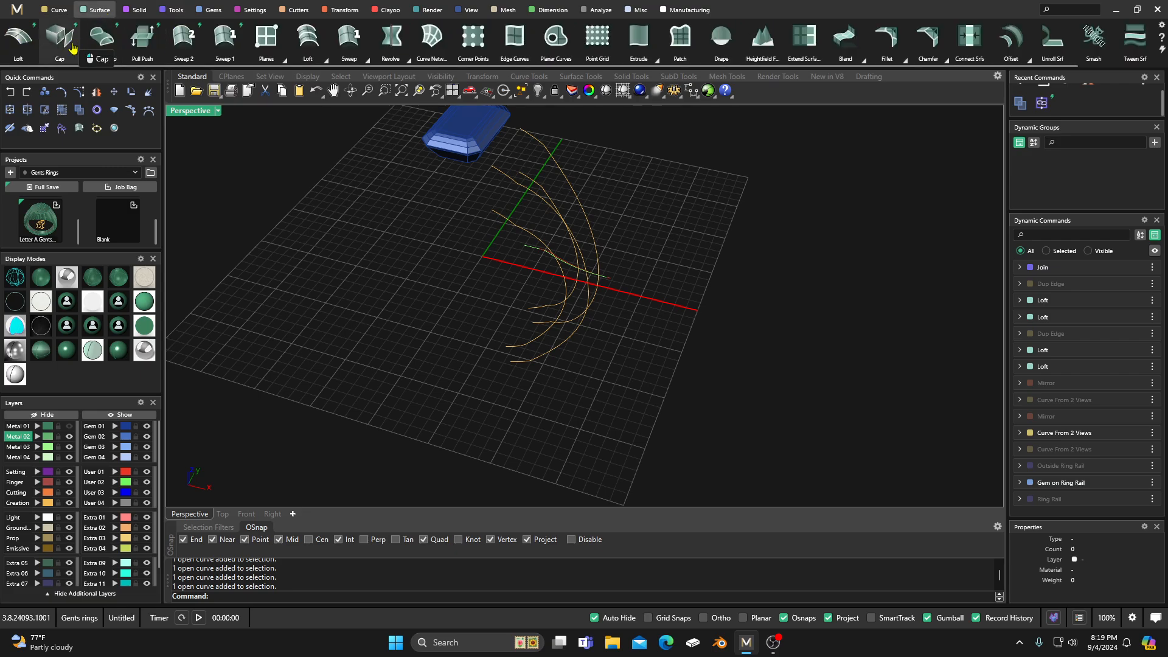
pyautogui.click(18, 38)
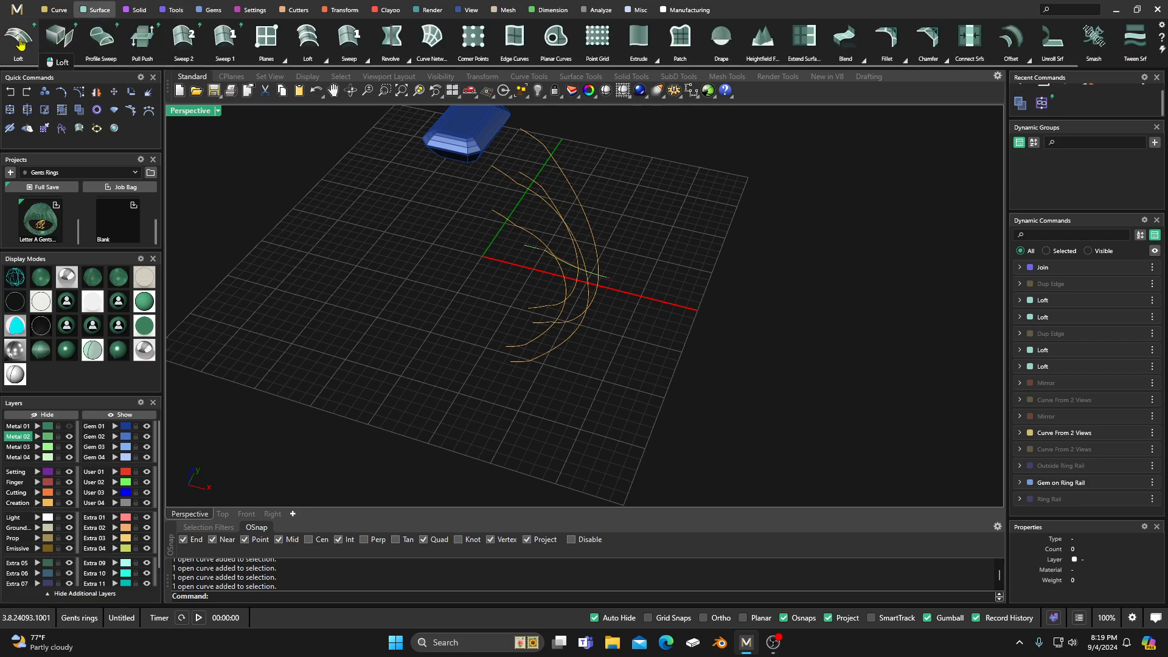
pyautogui.click(555, 162)
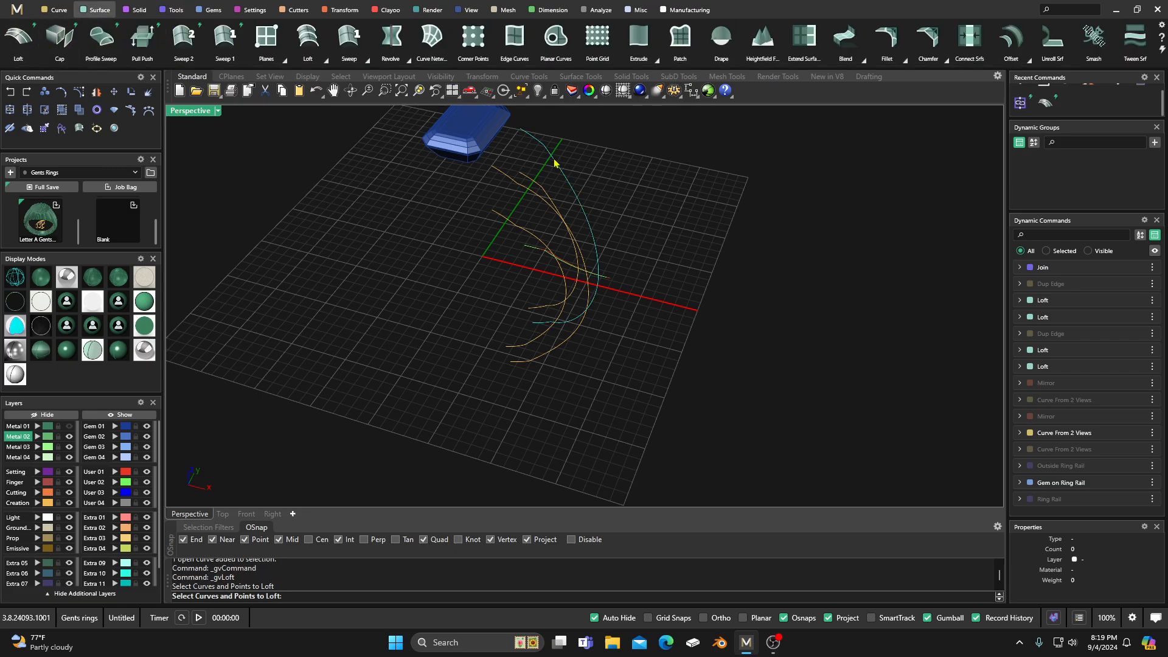
pyautogui.click(528, 192)
pyautogui.press('Return')
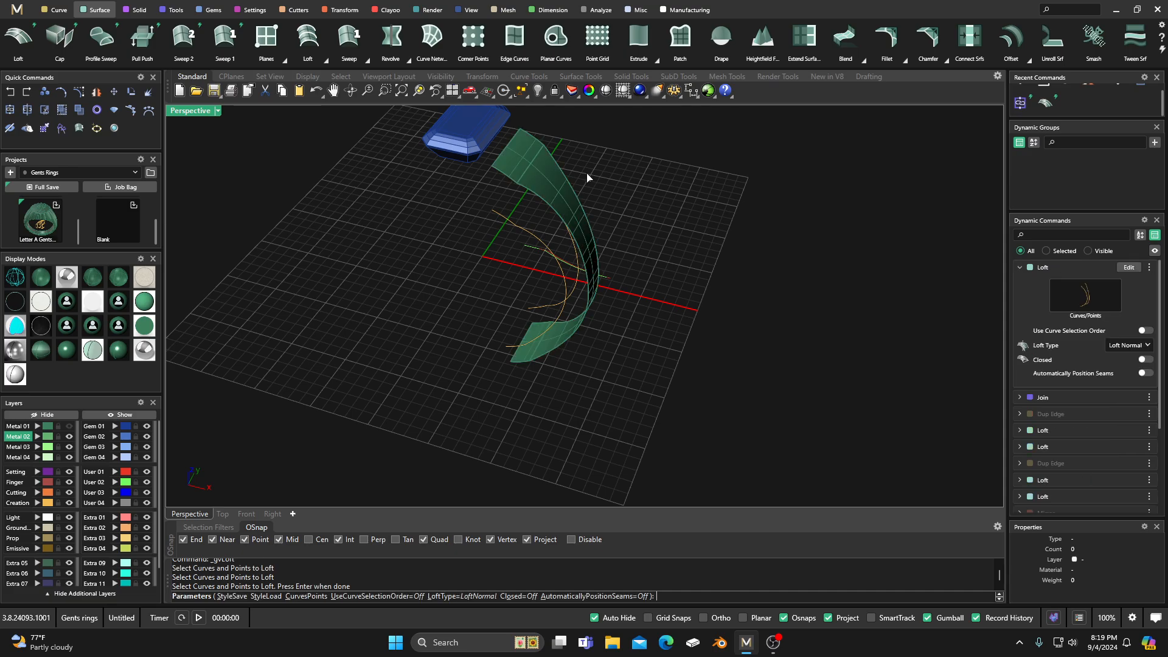
pyautogui.press('Escape')
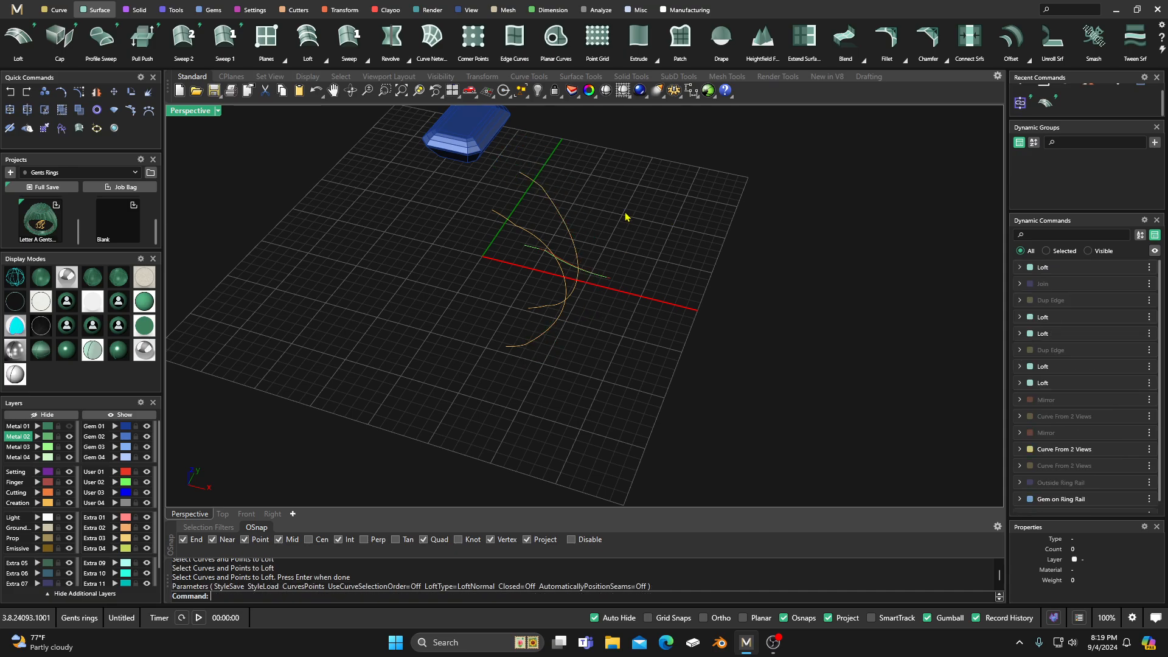
# Step: Loft the two inner long curves with the same Loft Normal settings to form the finger-side surface
pyautogui.press('Return')
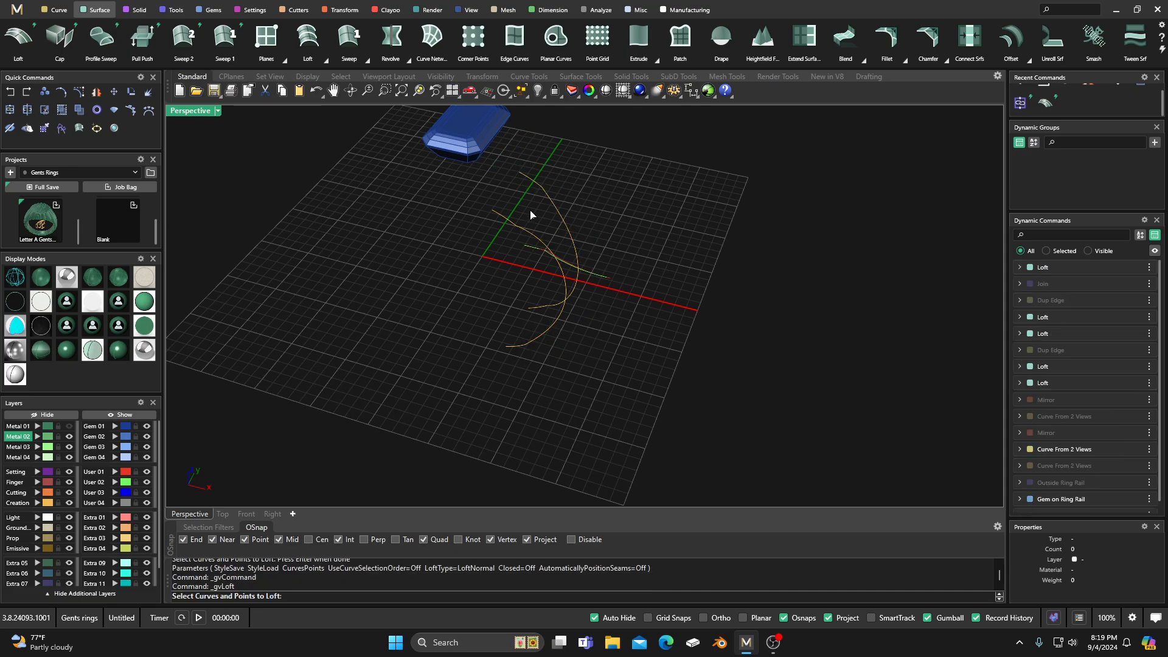
pyautogui.click(543, 192)
pyautogui.click(515, 227)
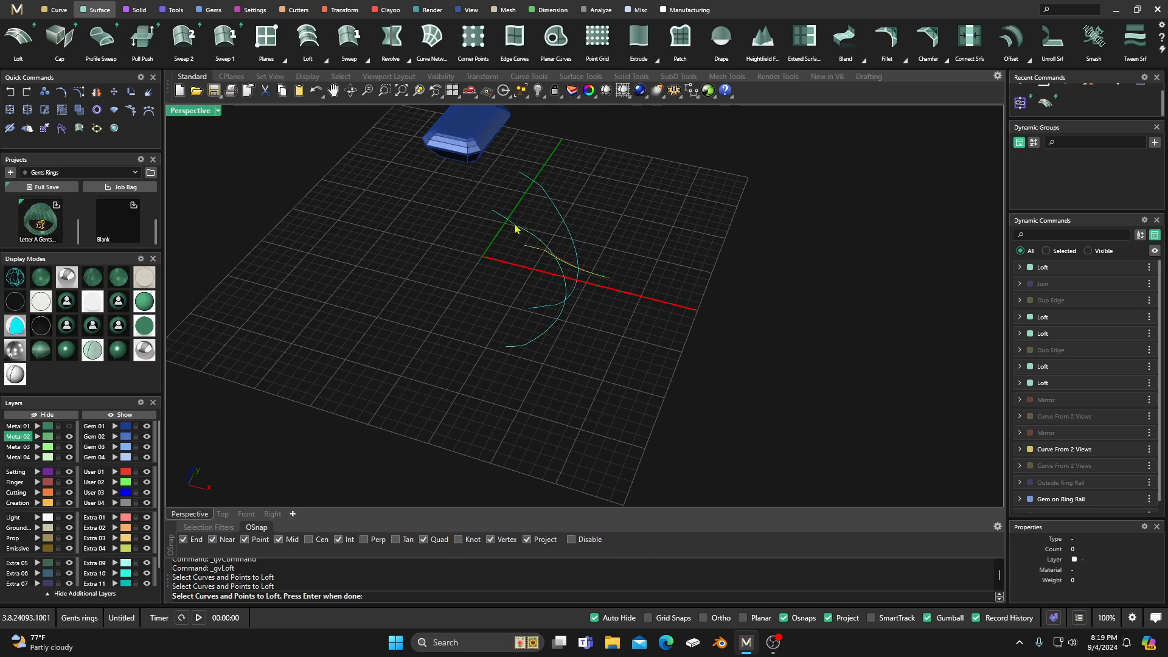
pyautogui.press('Return')
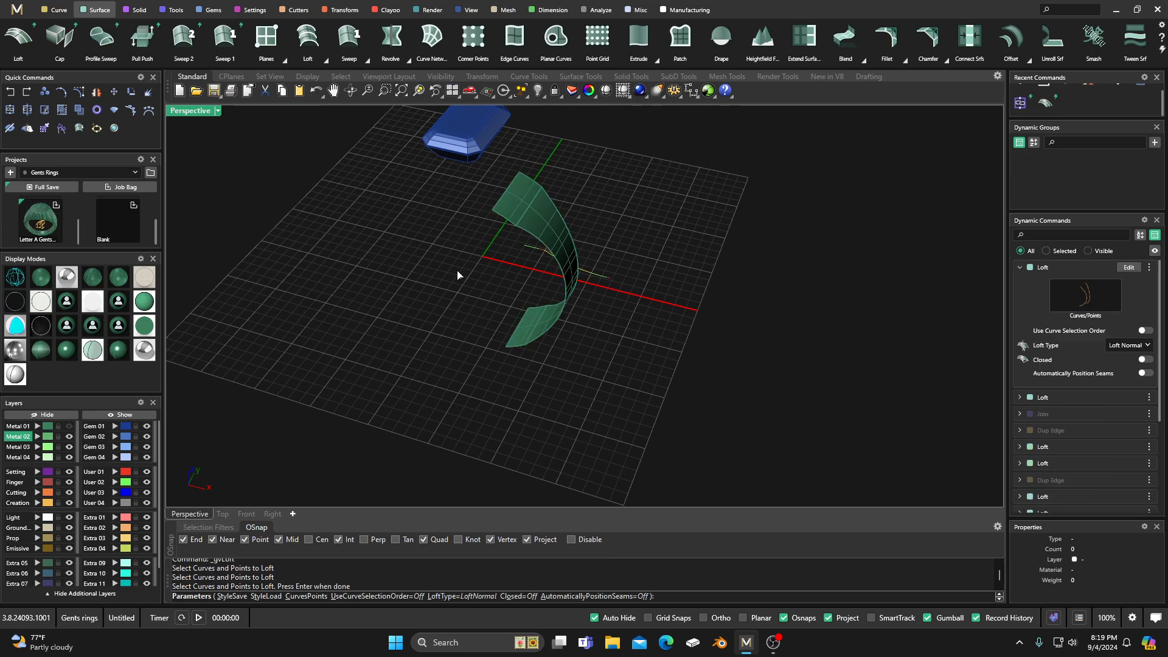
pyautogui.press('Escape')
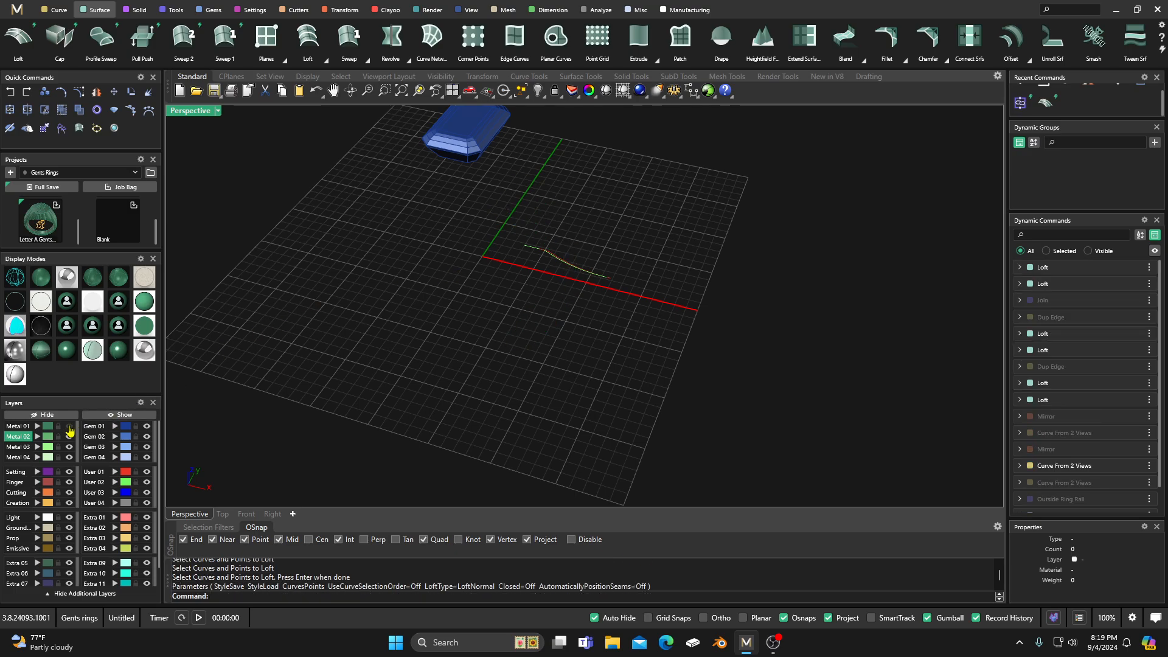
# Step: Show the Metal 01 layer again and join all of its shoulder surfaces into one closed polysurface
pyautogui.press('Return')
pyautogui.moveTo(192, 373); pyautogui.dragTo(459, 365, button='right')
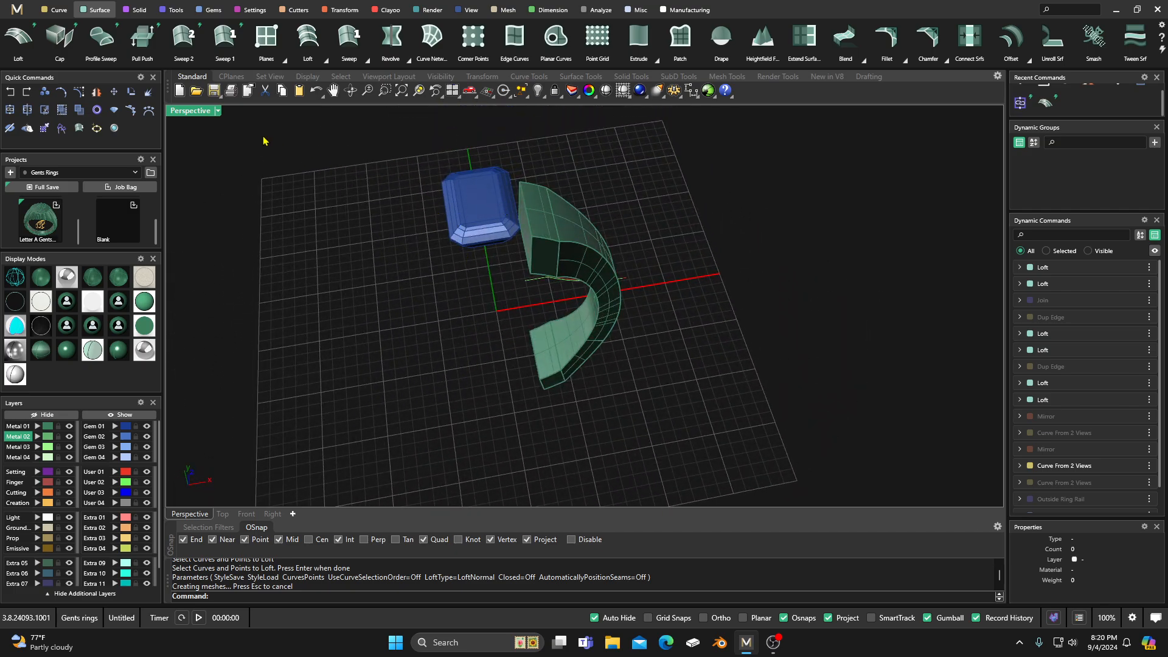
pyautogui.click(50, 428)
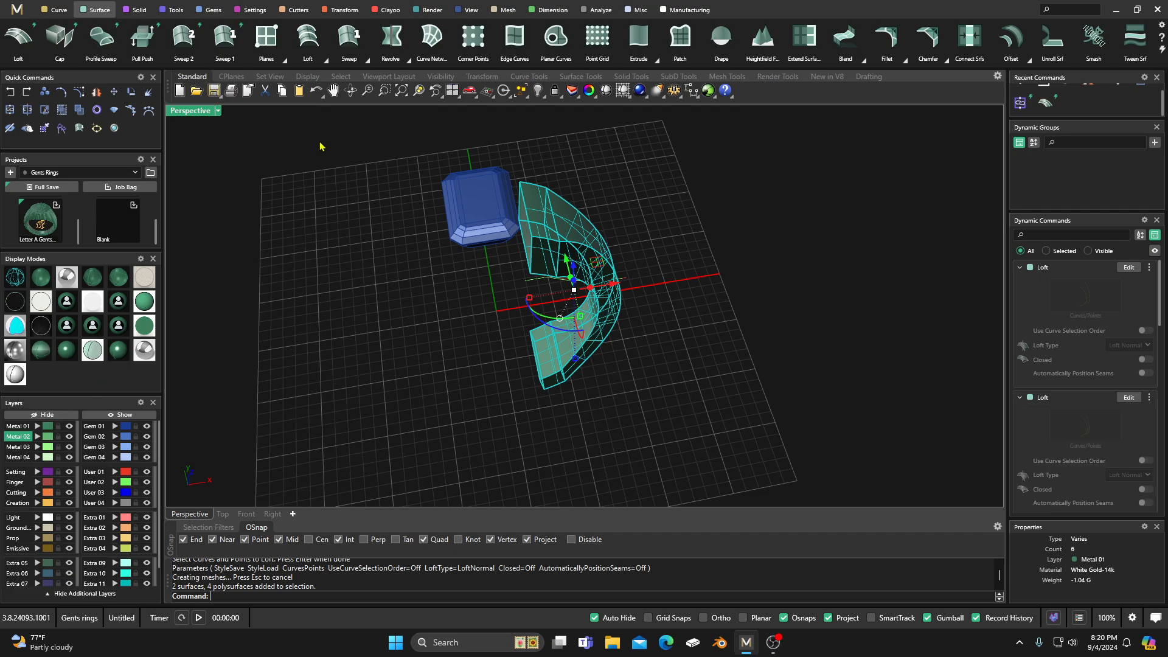
pyautogui.click(176, 10)
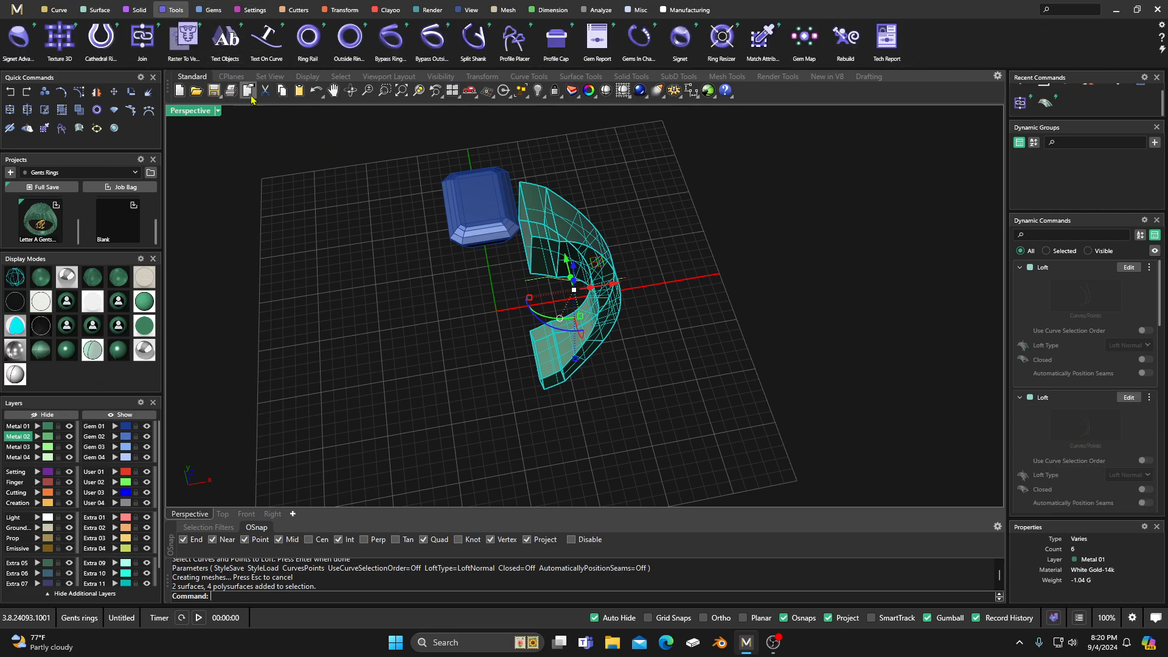
pyautogui.click(142, 36)
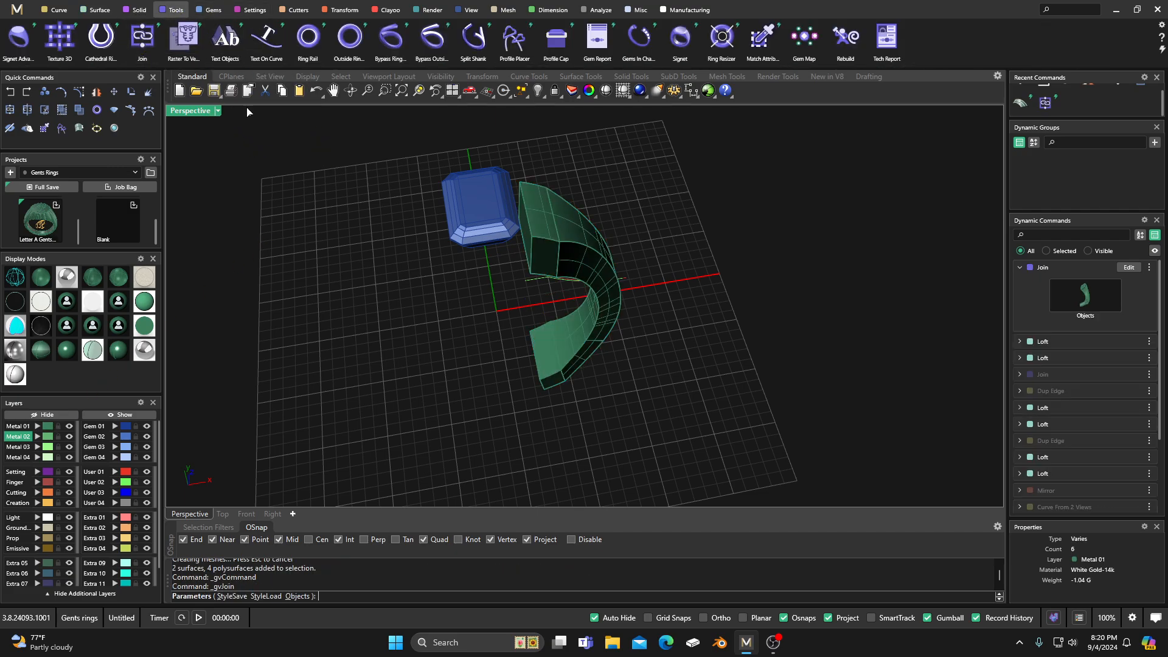
pyautogui.rightClick(463, 343)
pyautogui.moveTo(463, 344); pyautogui.dragTo(436, 330, button='right')
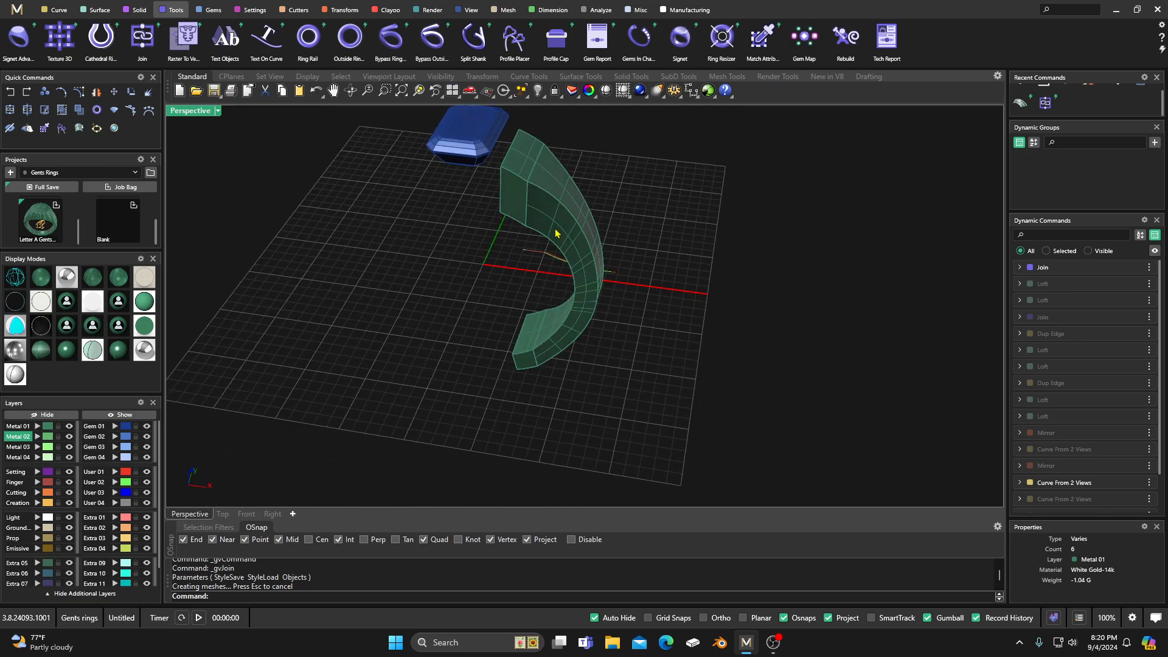
pyautogui.click(555, 230)
pyautogui.click(653, 182)
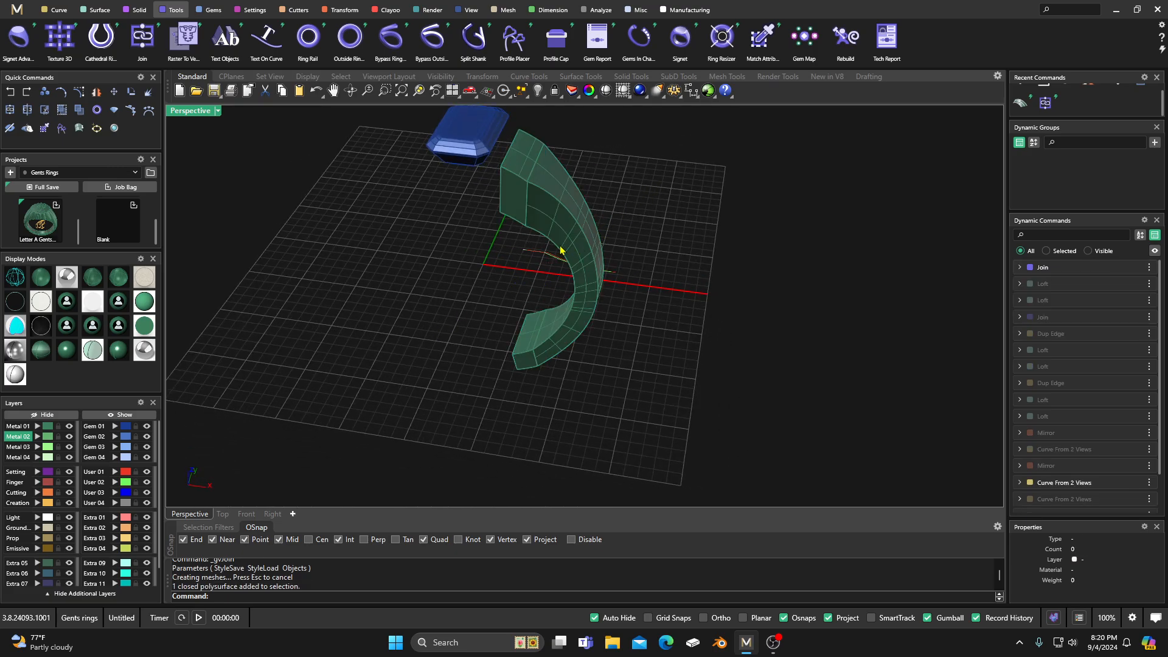
# Step: Add a parametric Head setting with corner prongs around the emerald-cut centre gem
pyautogui.moveTo(588, 258); pyautogui.dragTo(616, 278, button='right')
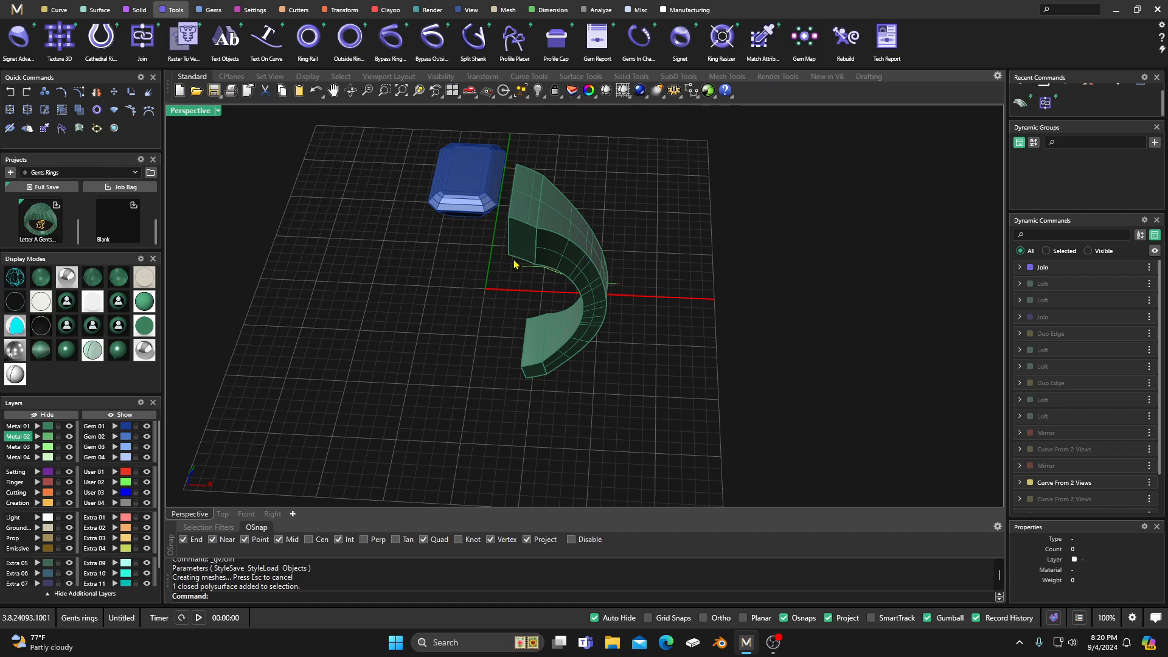
pyautogui.moveTo(465, 369); pyautogui.dragTo(480, 302, button='right')
pyautogui.click(478, 213)
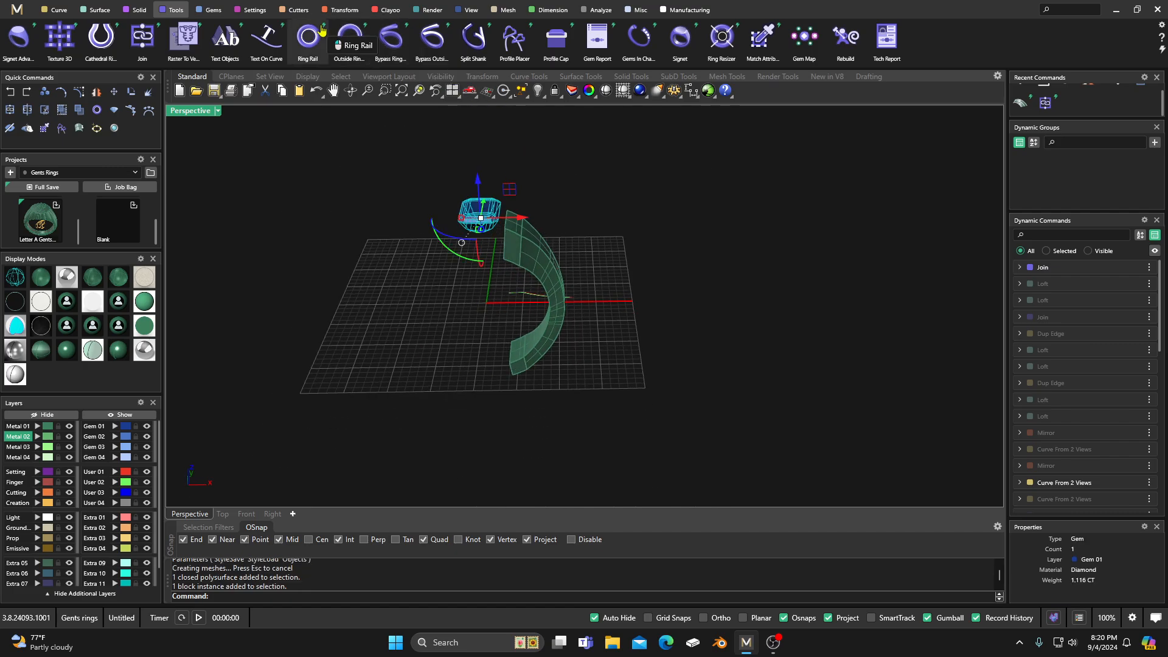
pyautogui.click(249, 11)
pyautogui.click(225, 38)
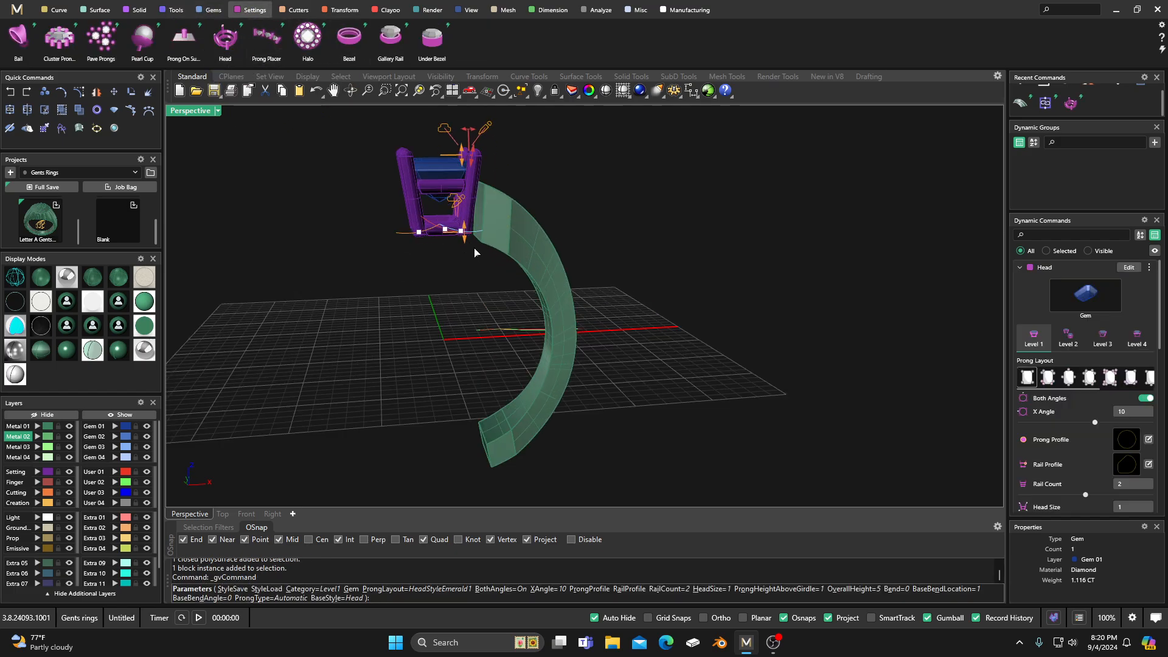
pyautogui.moveTo(469, 245); pyautogui.dragTo(438, 224)
pyautogui.press('Escape')
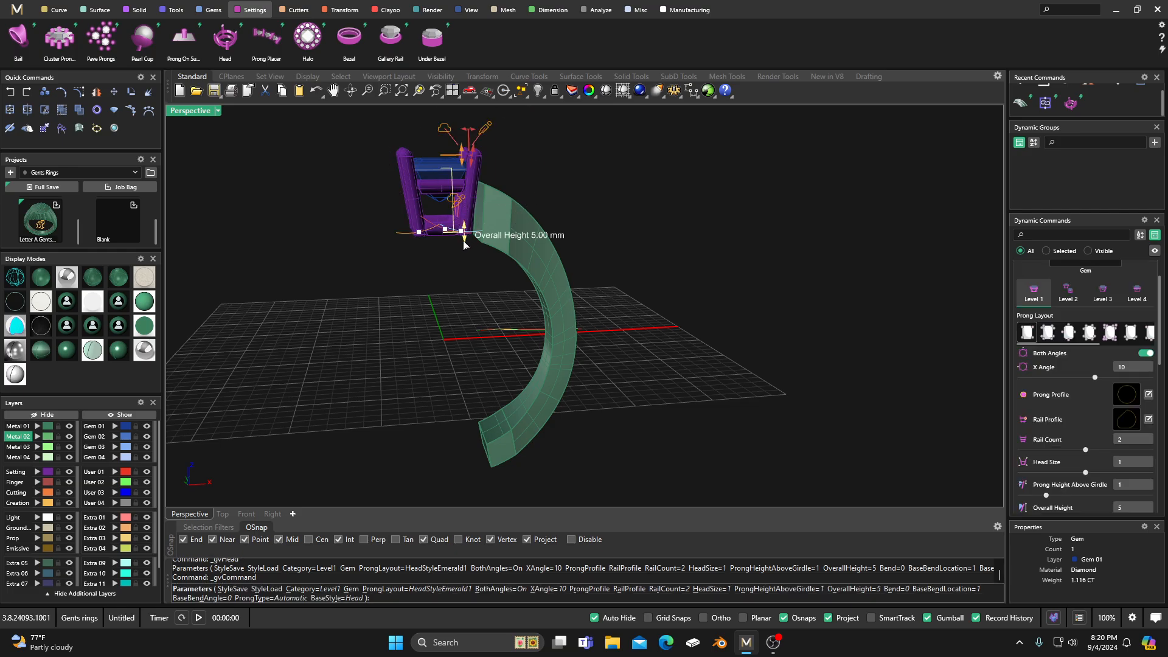
# Step: Extend the head downward to an overall height of 5.76 mm and compare it with the shoulder in front view
pyautogui.moveTo(464, 245); pyautogui.dragTo(461, 244)
pyautogui.moveTo(448, 299); pyautogui.dragTo(438, 277, button='right')
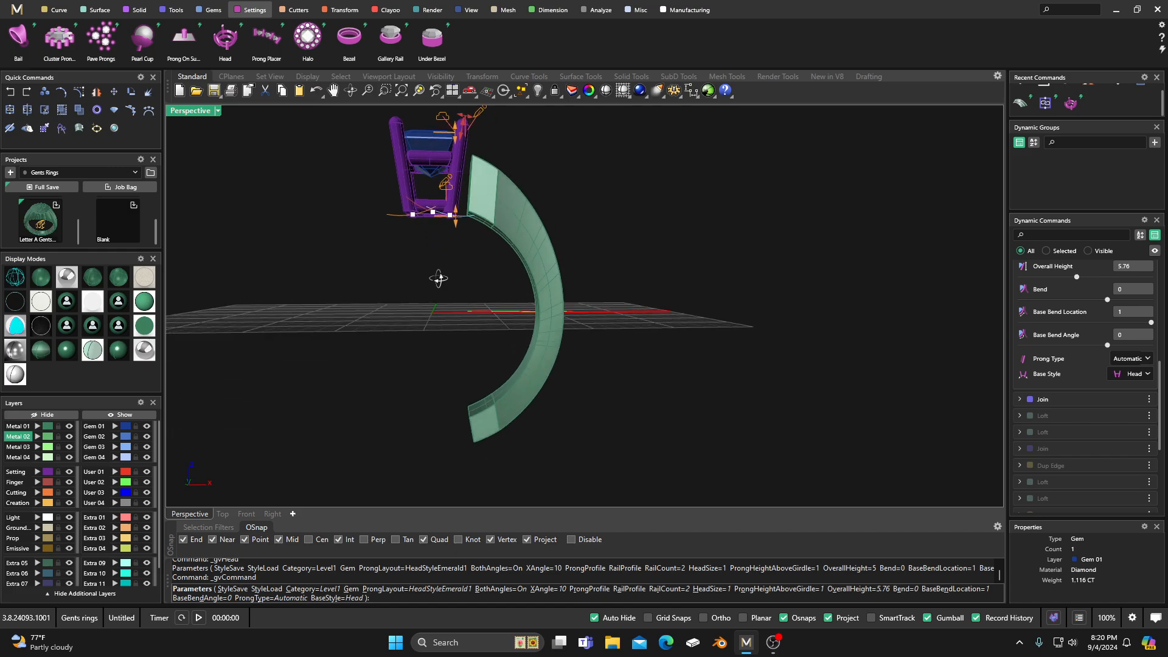
pyautogui.click(248, 515)
pyautogui.scroll(5, 575, 321)
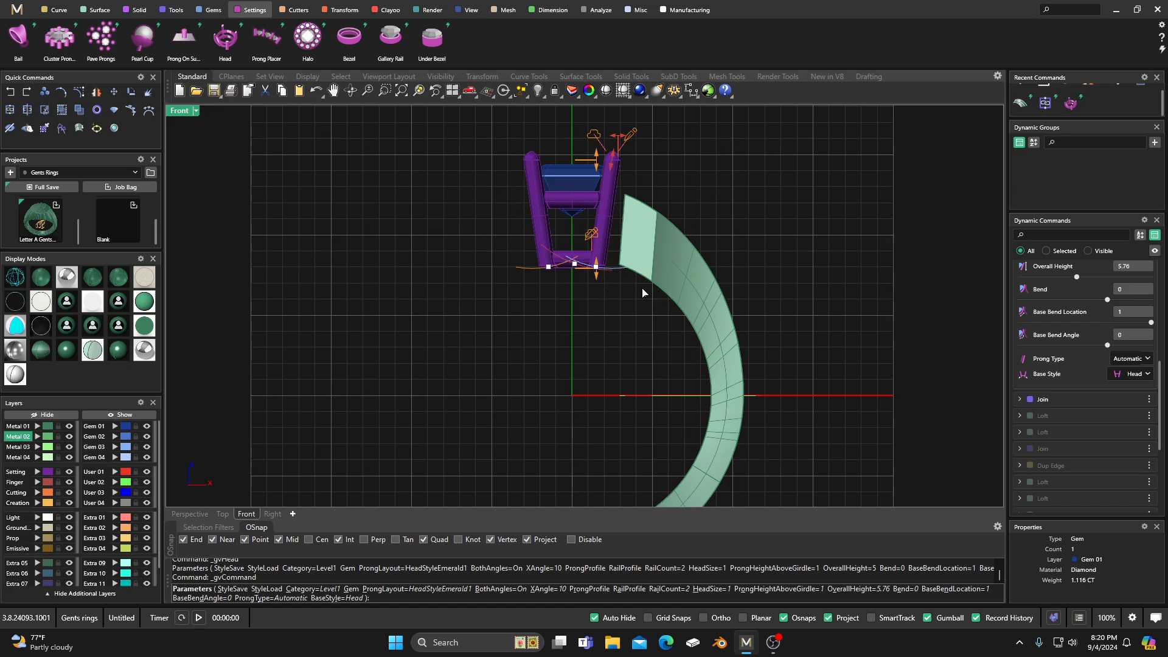
pyautogui.moveTo(961, 290); pyautogui.dragTo(880, 327, button='right')
# Step: Change the head's rail profile to the gallery rail shape named rail 4
pyautogui.scroll(4, 1105, 322)
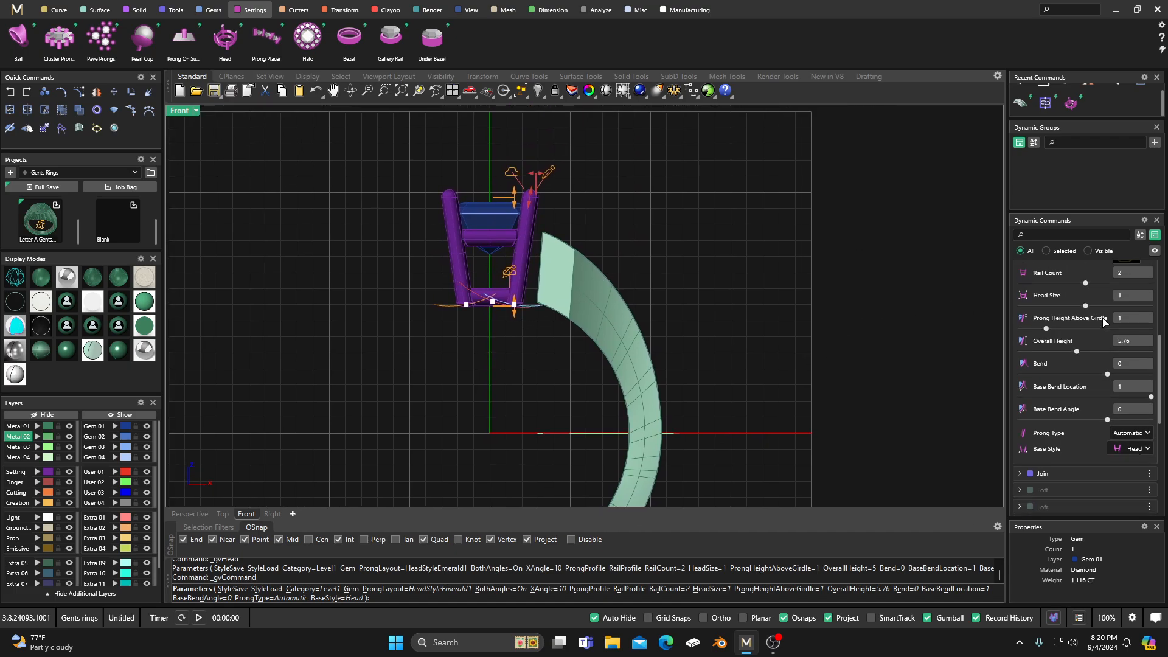
pyautogui.scroll(1, 1105, 322)
pyautogui.scroll(1, 1121, 306)
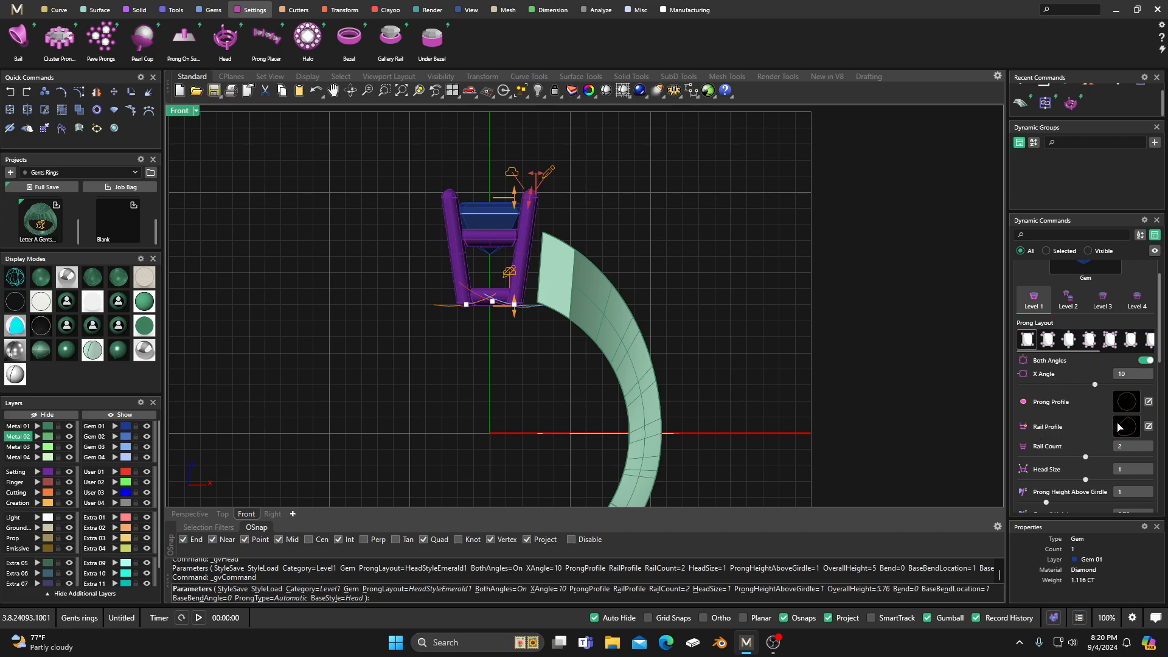
pyautogui.click(1125, 428)
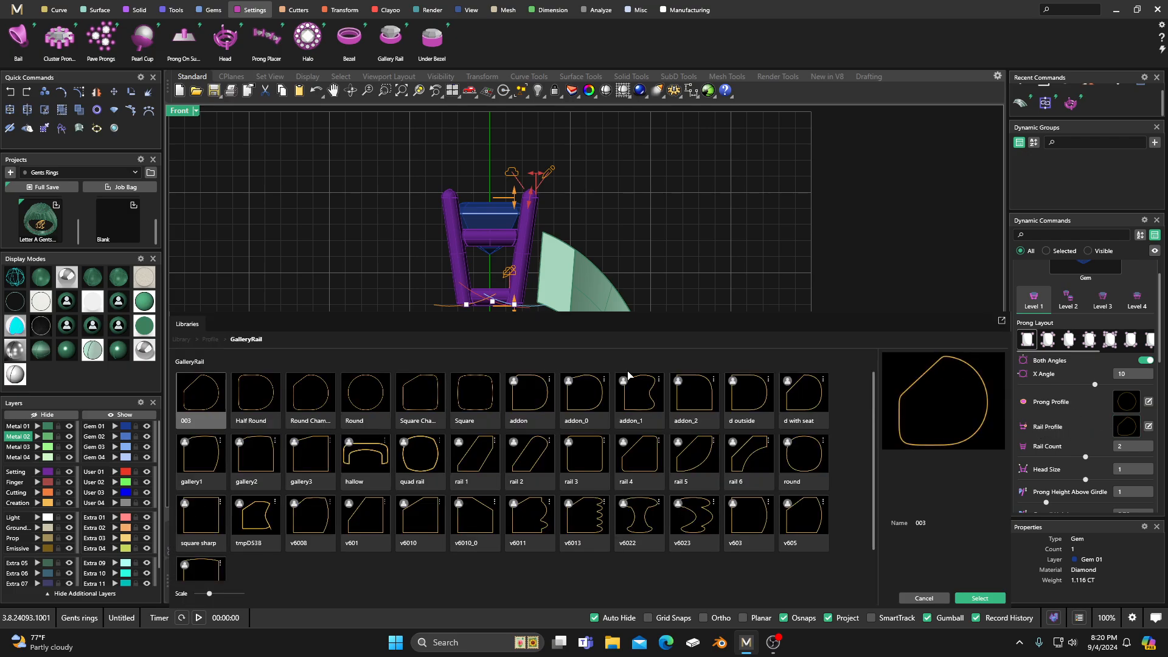
pyautogui.click(631, 461)
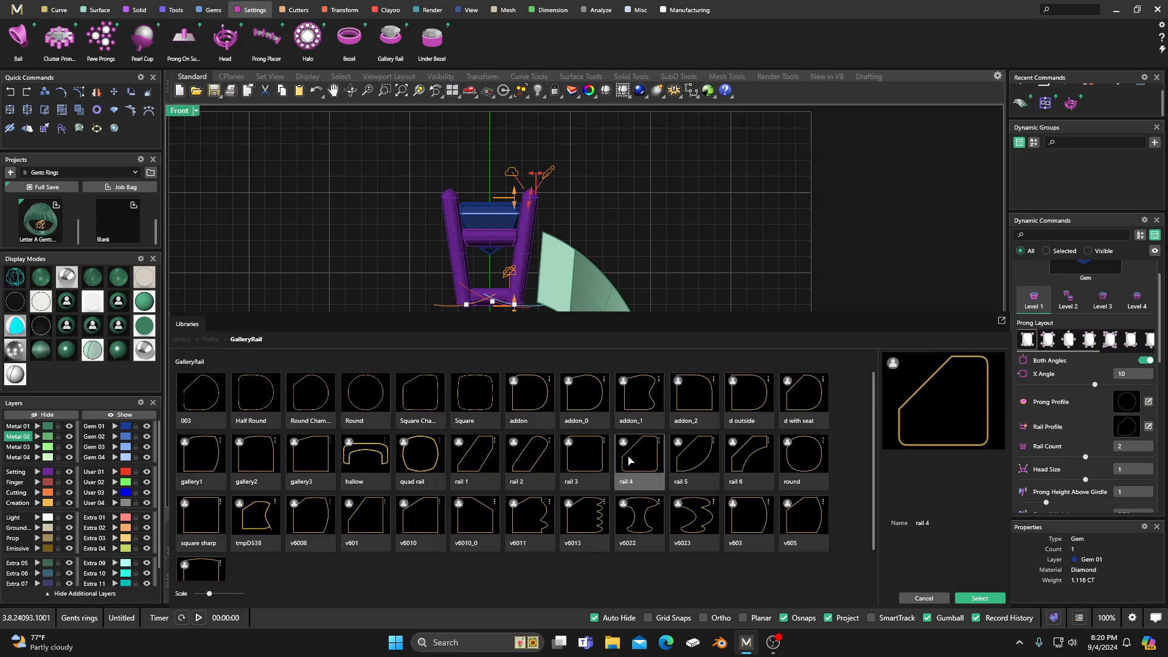
pyautogui.doubleClick(631, 460)
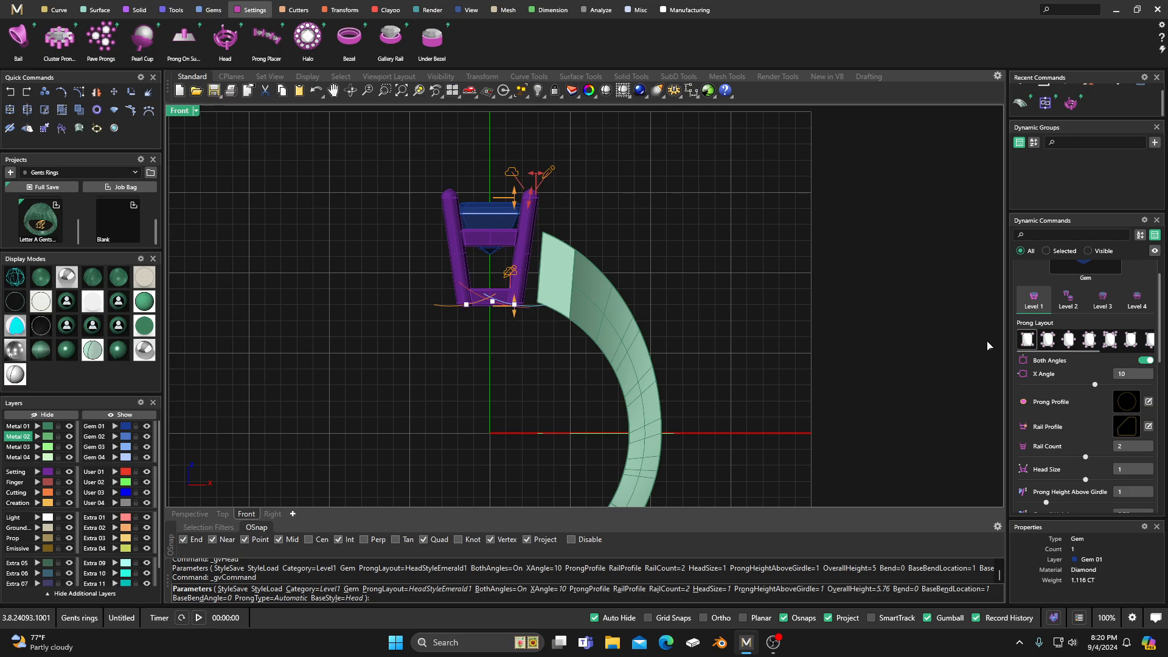
# Step: Set the head's lower rail height to 2.05 mm in the individual rail settings
pyautogui.click(1136, 301)
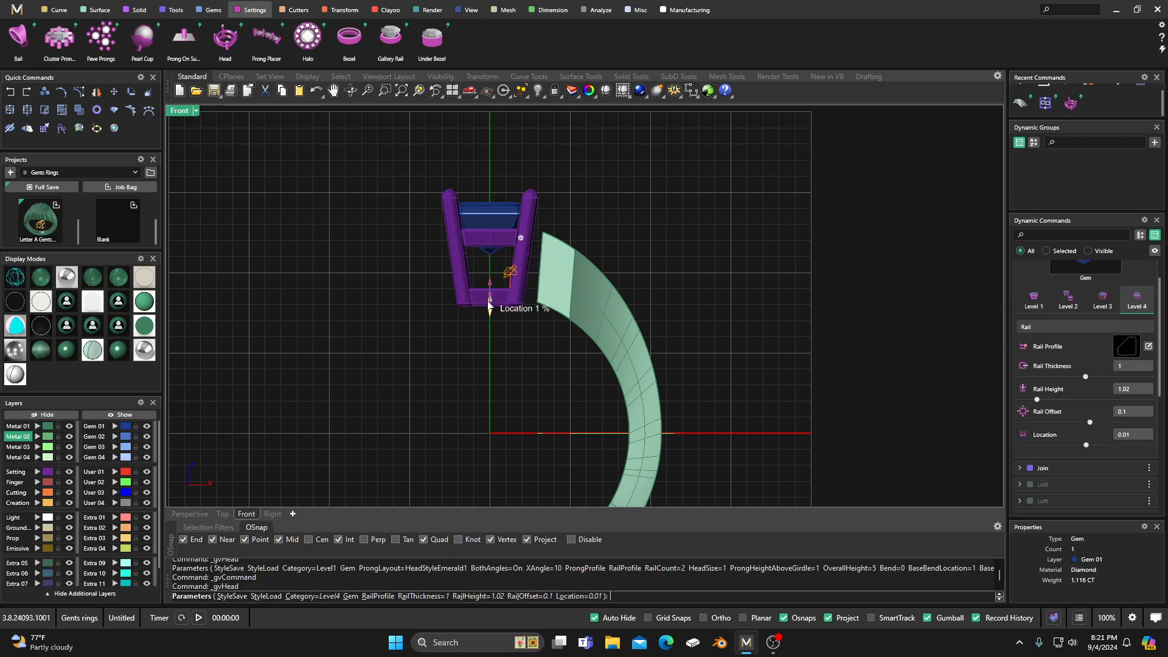
pyautogui.scroll(3, 490, 277)
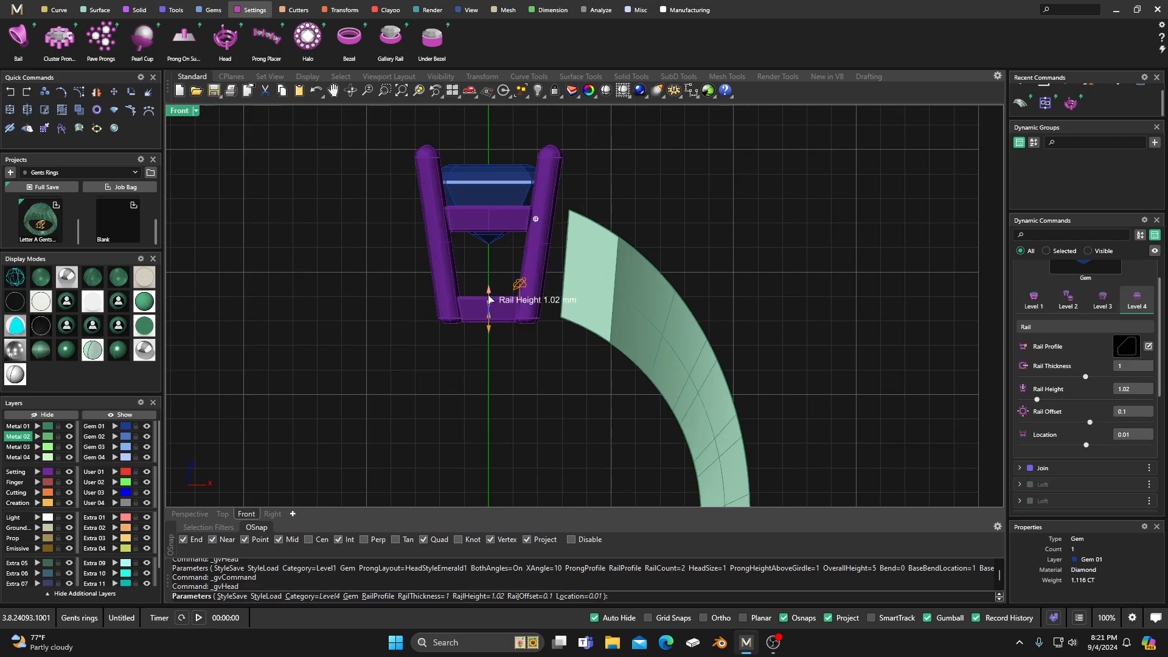
pyautogui.moveTo(489, 291); pyautogui.dragTo(492, 277)
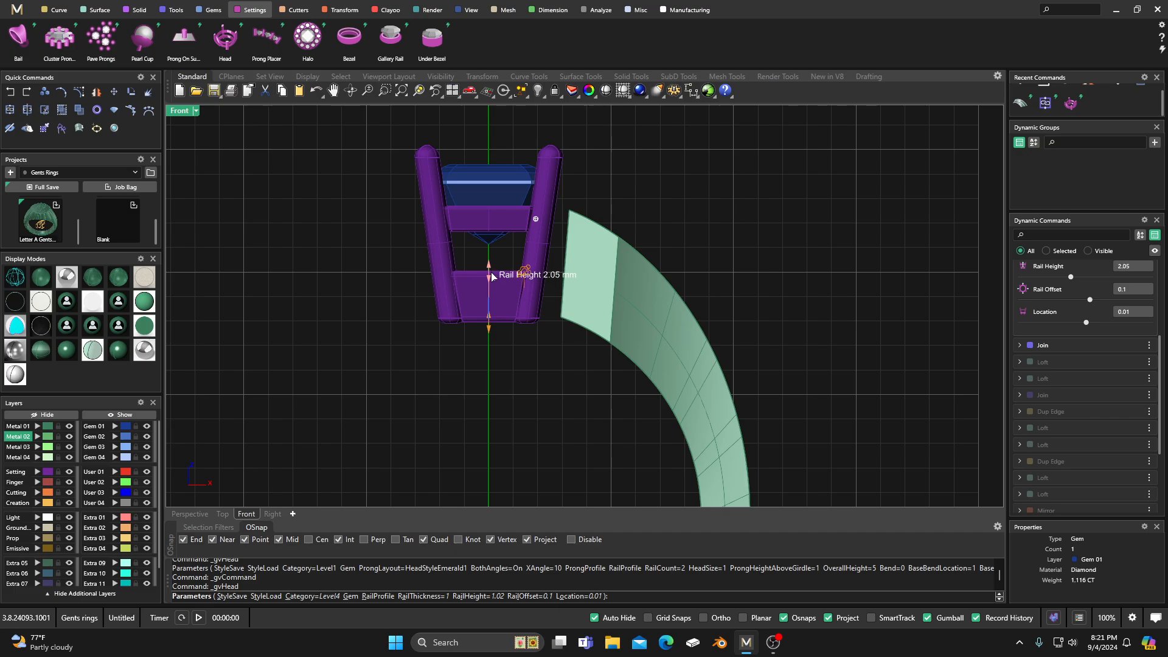
# Step: Set the upper rail's height to 1.75 and its location to 0.55, and finish the head
pyautogui.click(535, 221)
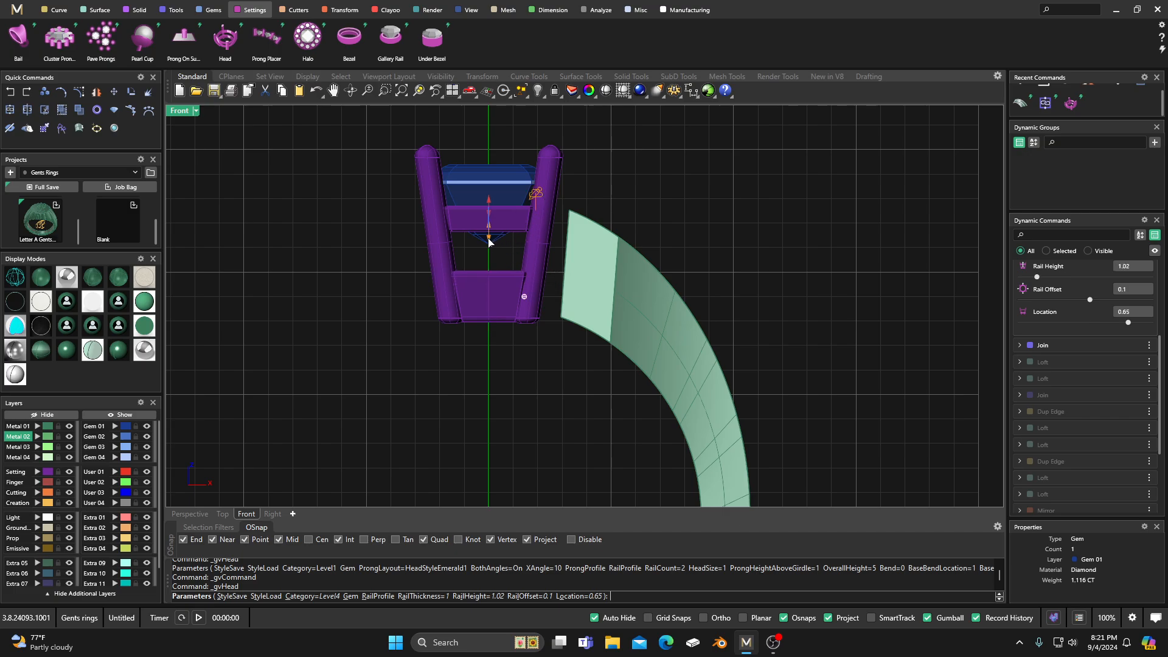
pyautogui.moveTo(488, 239); pyautogui.dragTo(494, 207)
pyautogui.press('Return')
pyautogui.scroll(-3, 602, 185)
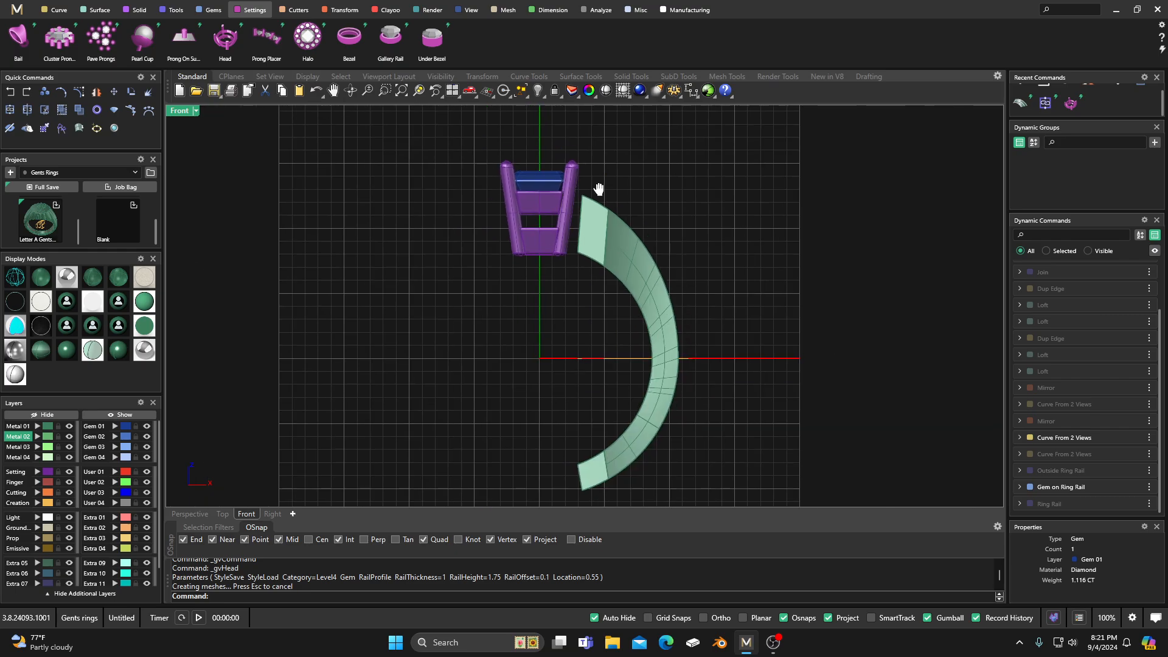
# Step: Reopen the head for editing and set the upper rail's offset to -0.15
pyautogui.doubleClick(184, 114)
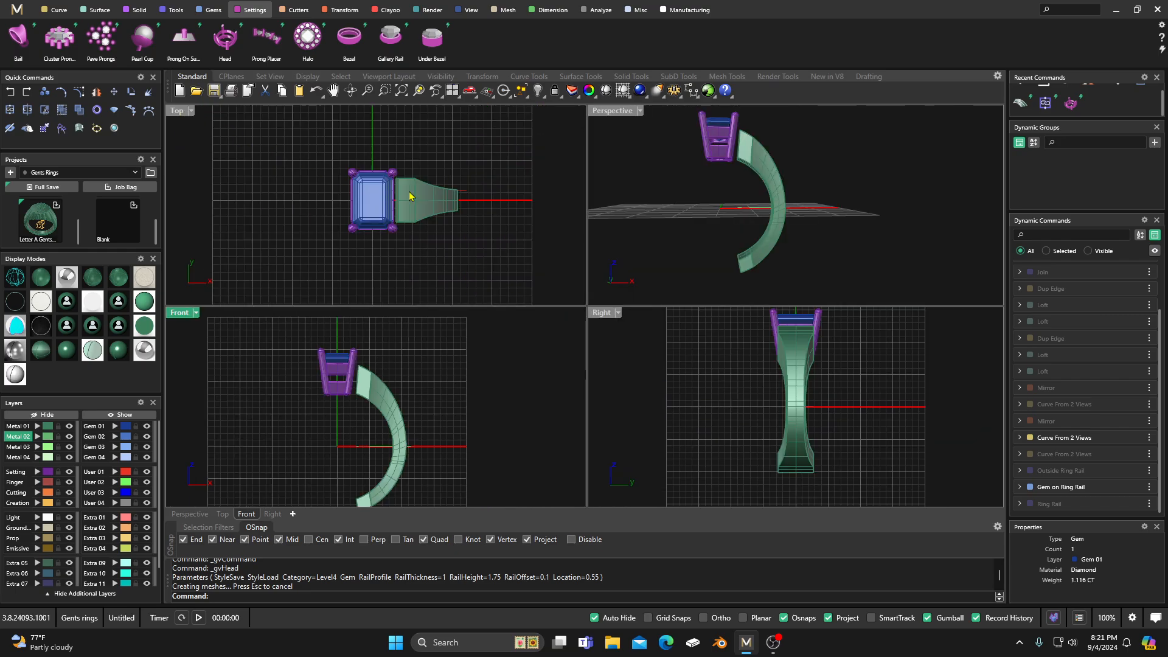
pyautogui.doubleClick(611, 111)
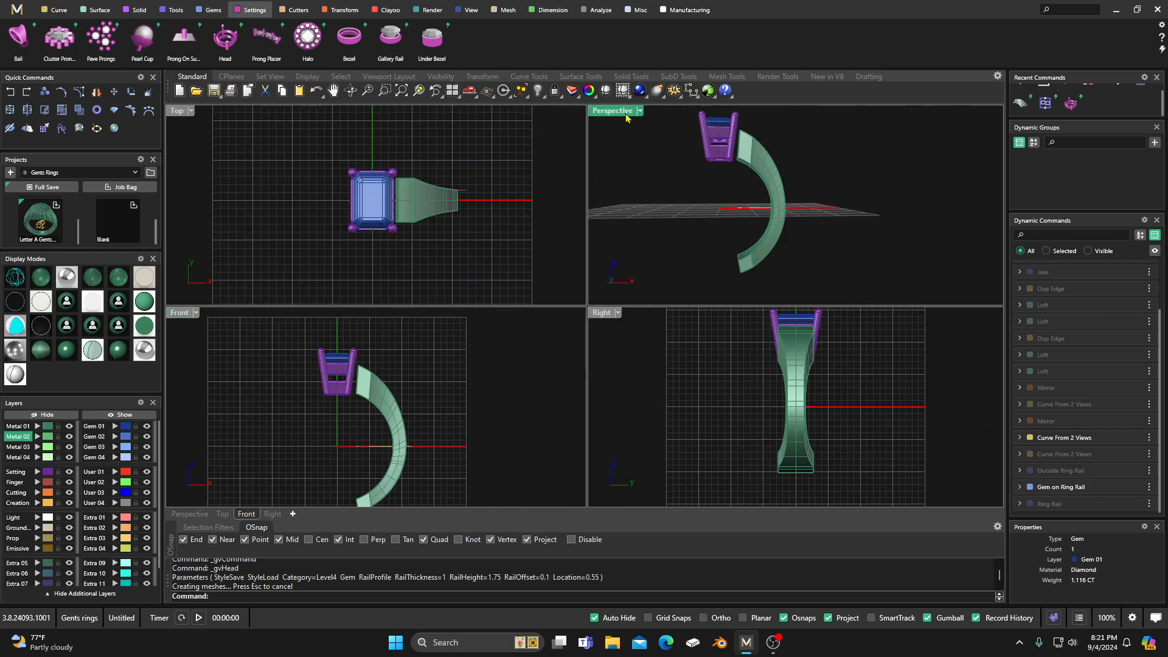
pyautogui.moveTo(626, 148); pyautogui.dragTo(642, 269, button='right')
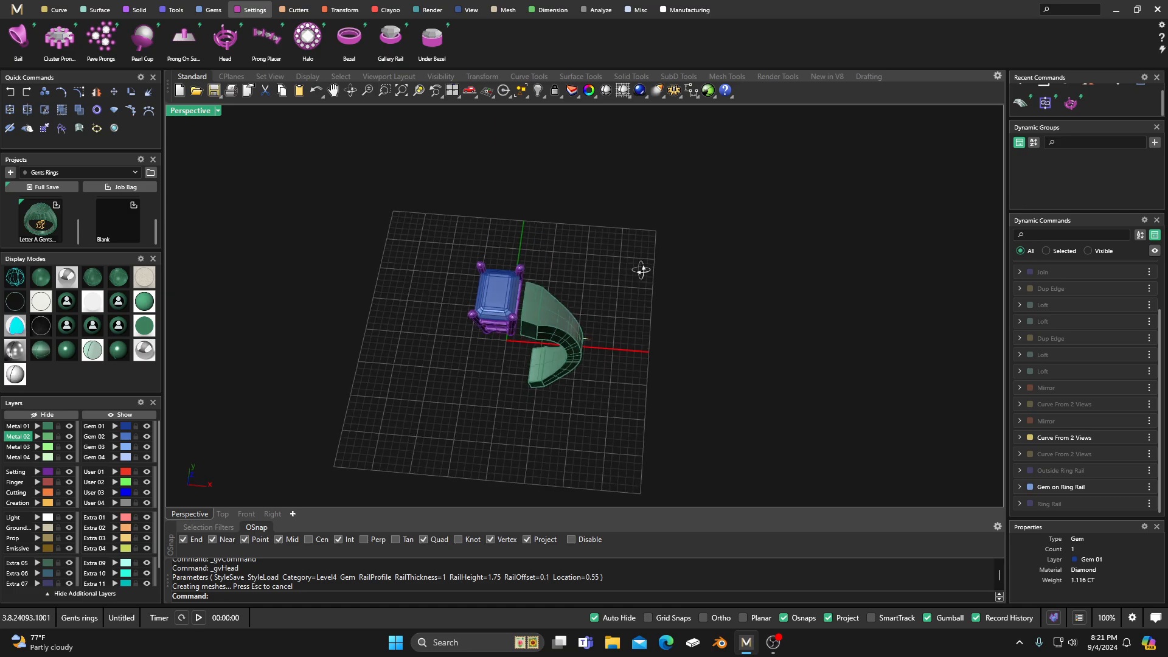
pyautogui.scroll(5, 493, 317)
pyautogui.click(472, 367)
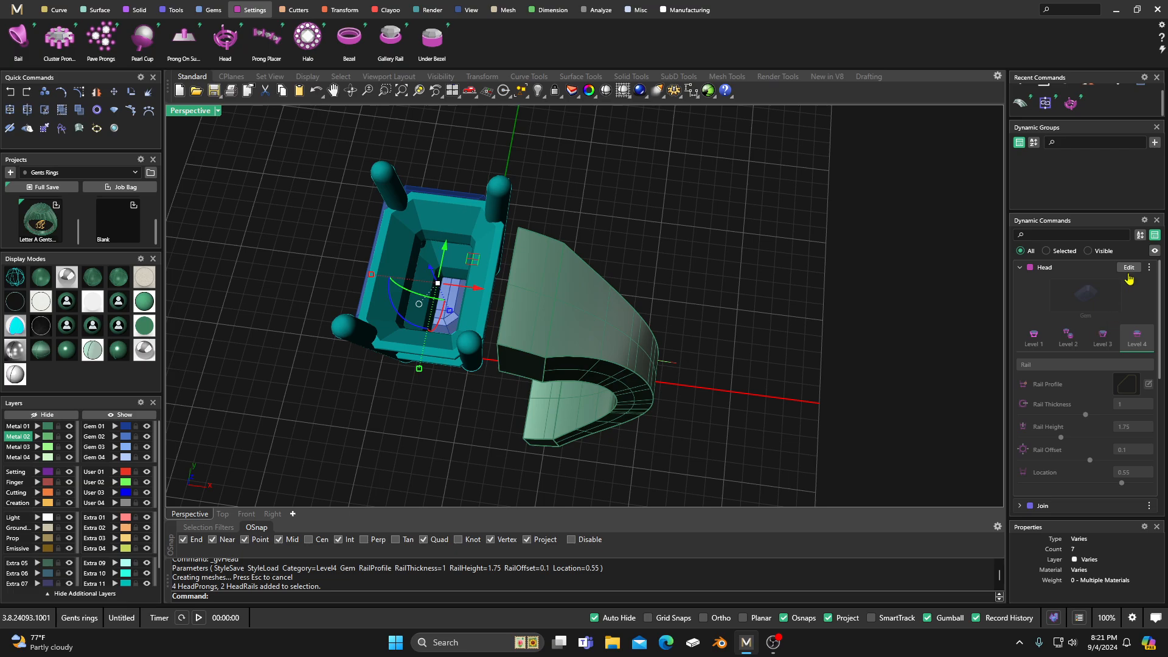
pyautogui.click(1128, 269)
pyautogui.moveTo(787, 326); pyautogui.dragTo(811, 303, button='right')
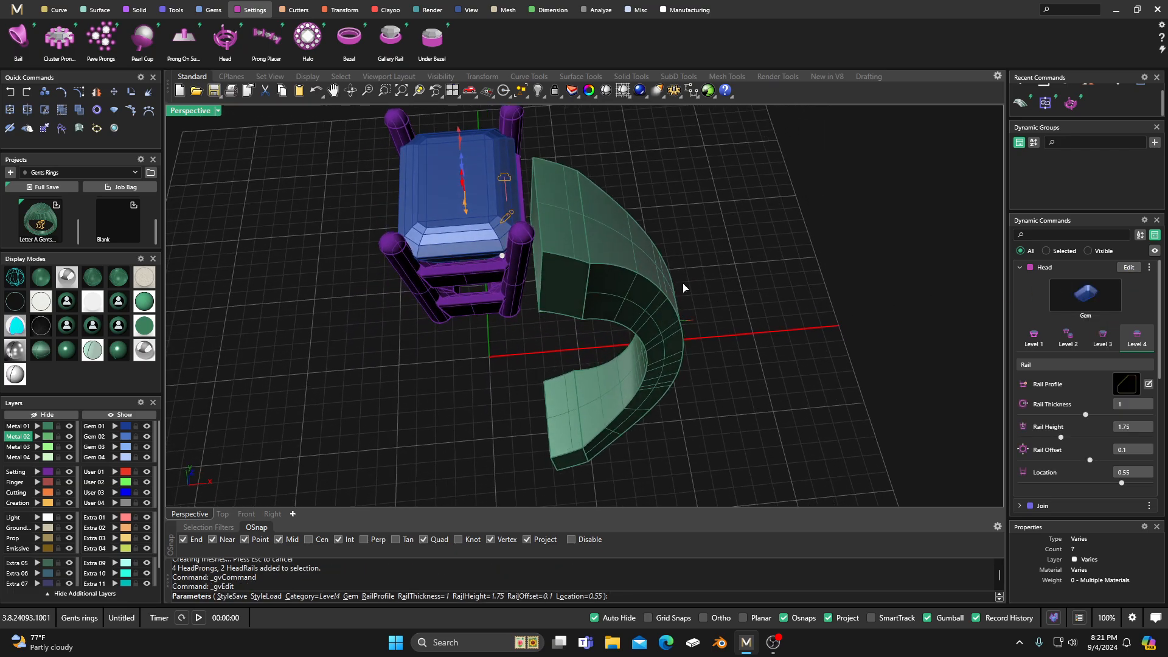
pyautogui.moveTo(684, 287); pyautogui.dragTo(613, 351, button='right')
pyautogui.scroll(-4, 698, 365)
pyautogui.moveTo(698, 365); pyautogui.dragTo(537, 311, button='right')
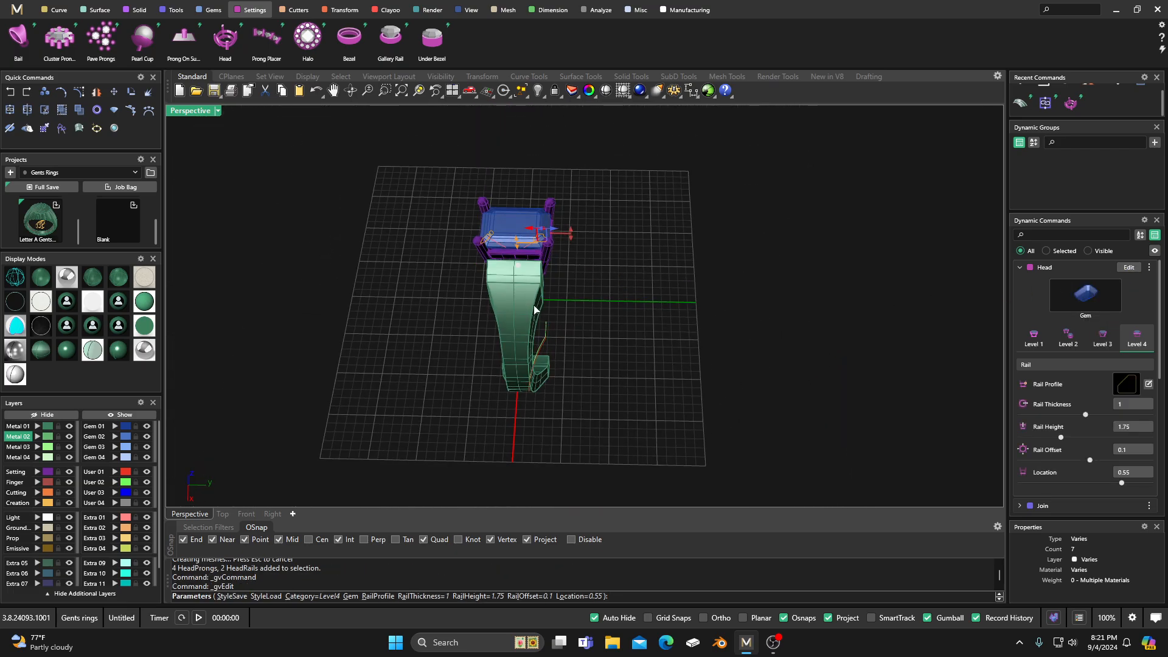
pyautogui.scroll(5, 554, 229)
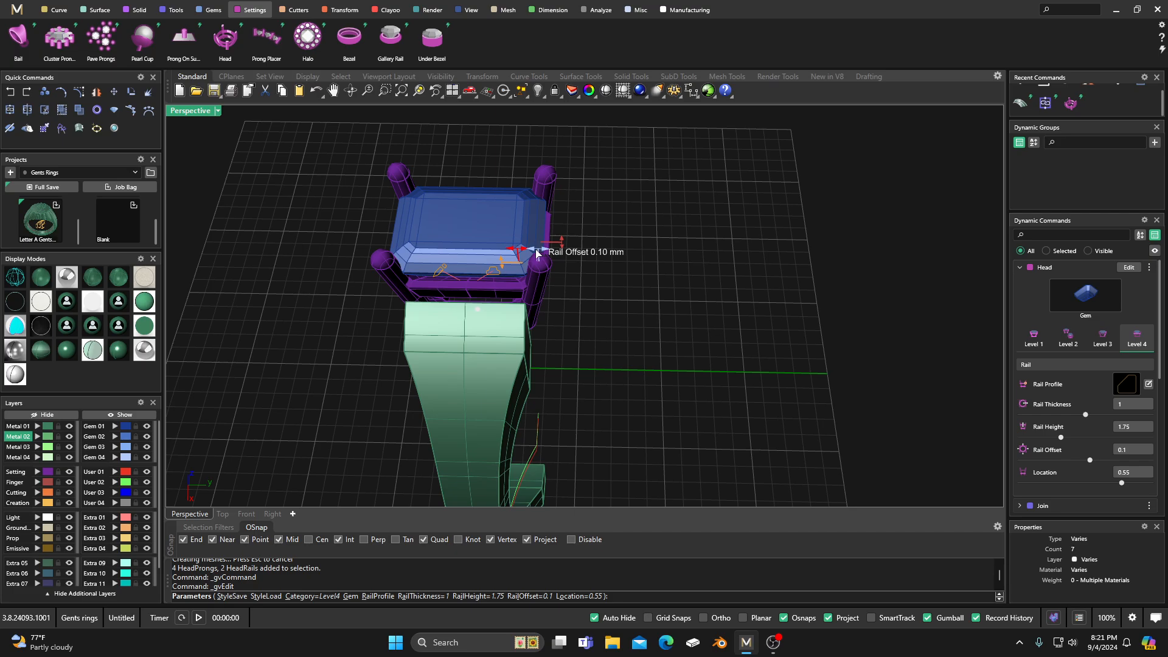
pyautogui.moveTo(537, 255); pyautogui.dragTo(531, 253)
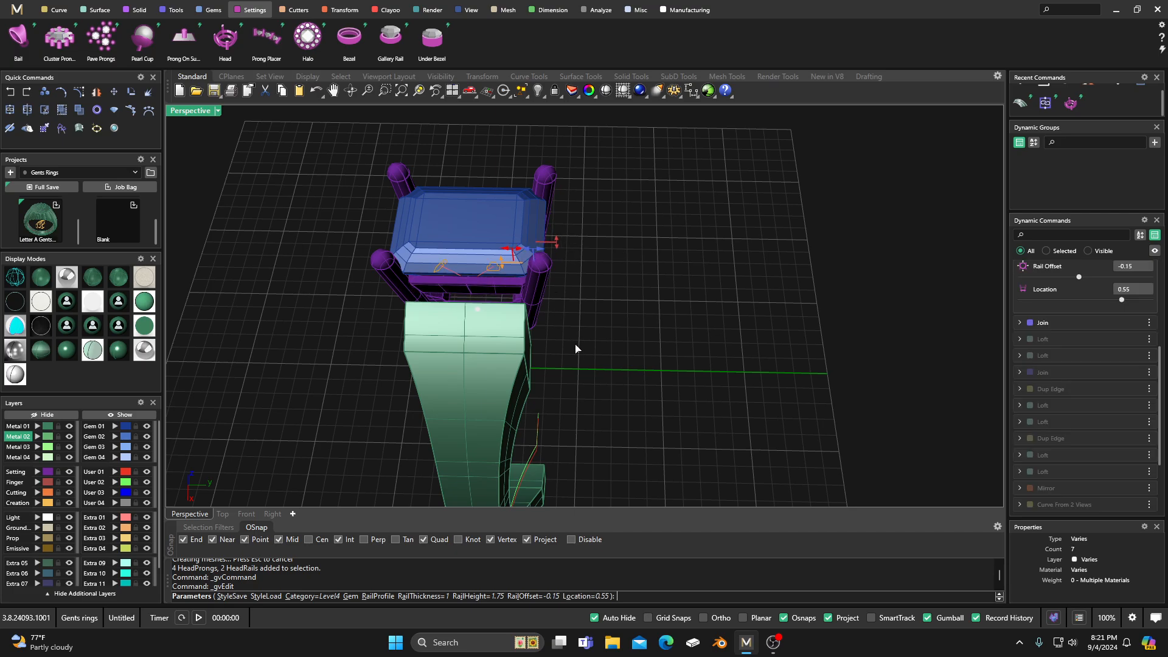
pyautogui.moveTo(577, 349); pyautogui.dragTo(765, 295, button='right')
# Step: Set the head's lower rail offset to -0.25 and apply the edit
pyautogui.scroll(1, 1053, 378)
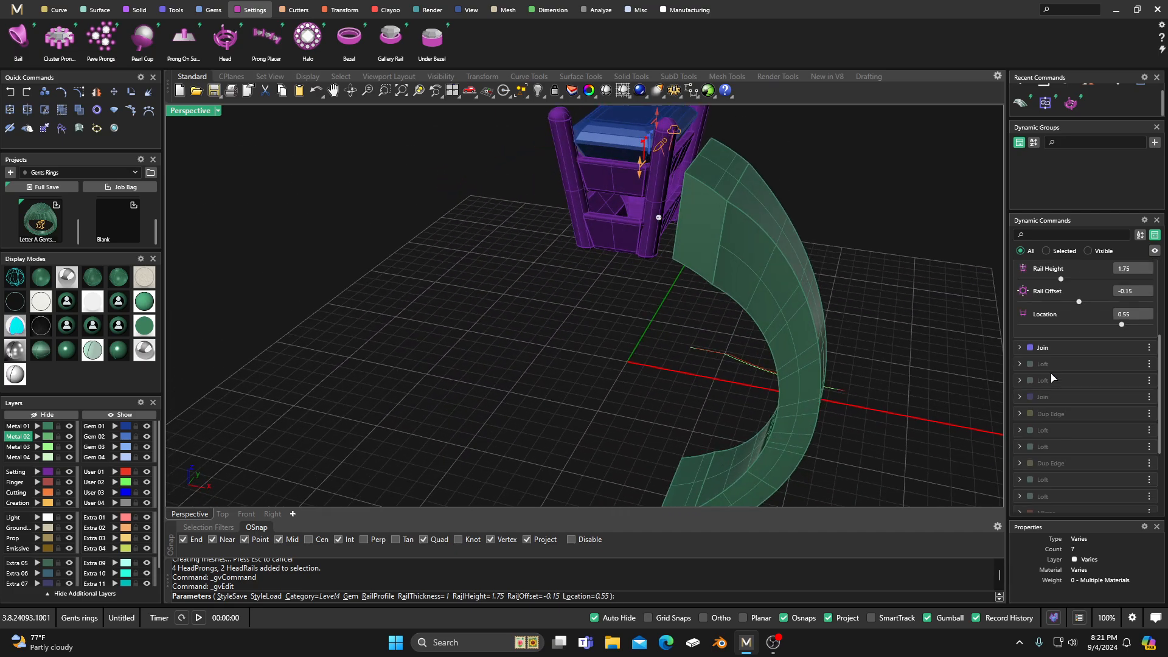
pyautogui.scroll(3, 1054, 378)
pyautogui.moveTo(640, 364); pyautogui.dragTo(650, 352, button='right')
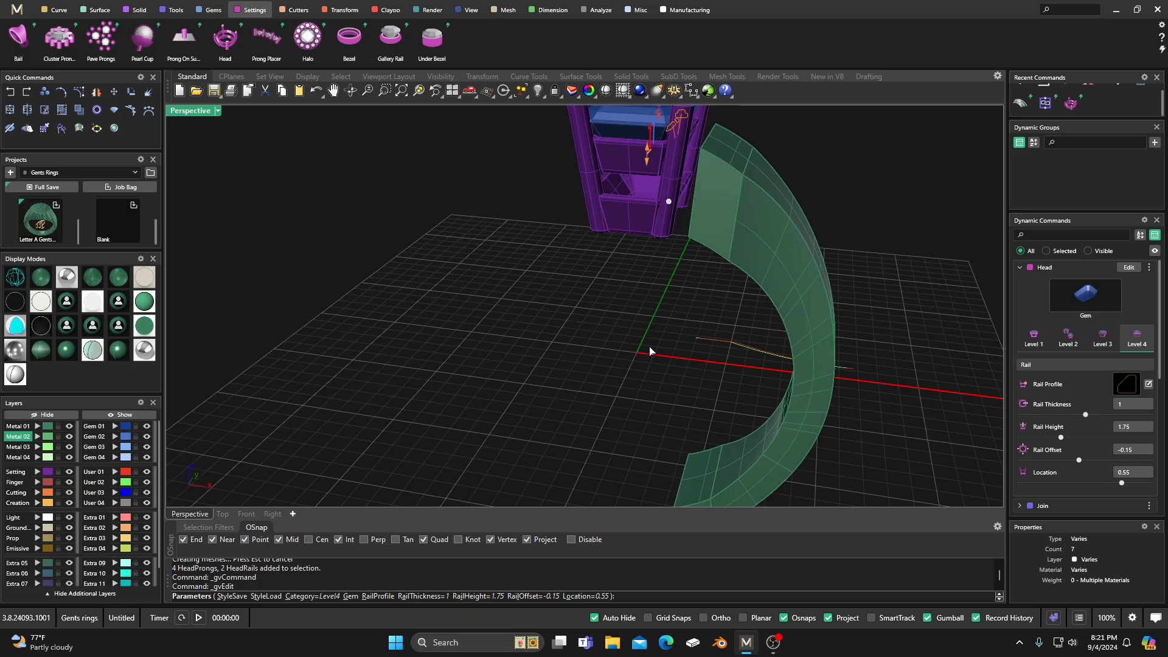
pyautogui.click(669, 203)
pyautogui.moveTo(638, 295); pyautogui.dragTo(494, 352, button='right')
pyautogui.scroll(5, 511, 268)
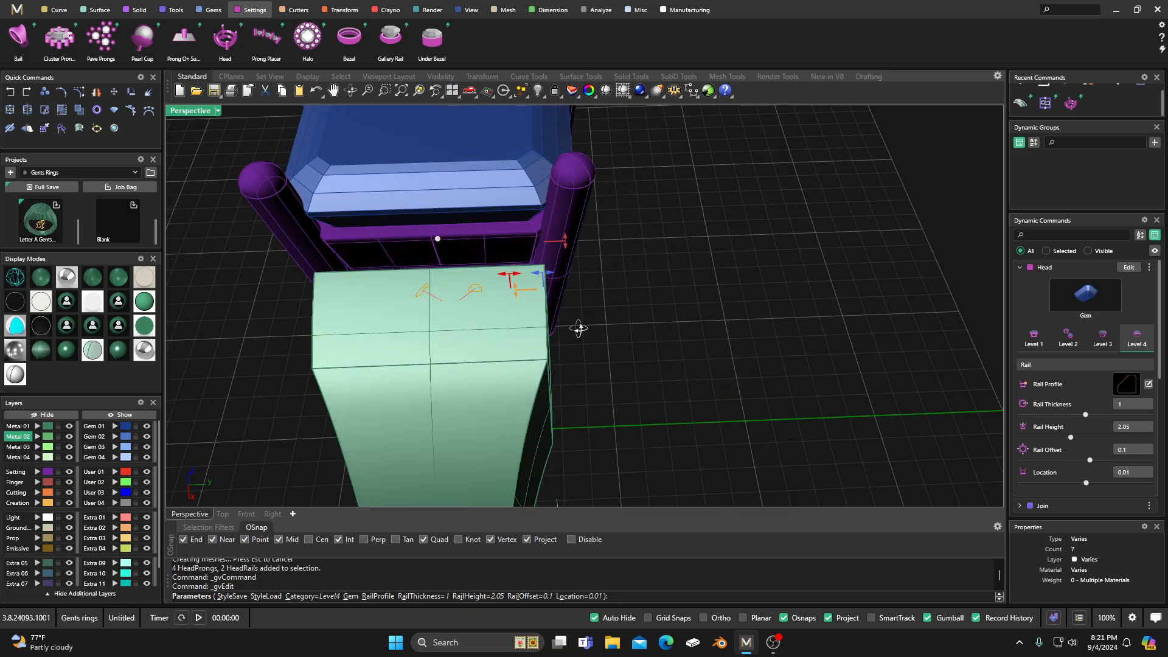
pyautogui.moveTo(499, 270)
pyautogui.mouseDown()
pyautogui.moveTo(489, 266)
pyautogui.moveTo(502, 266)
pyautogui.mouseUp()
pyautogui.scroll(-10, 599, 286)
pyautogui.press('Return')
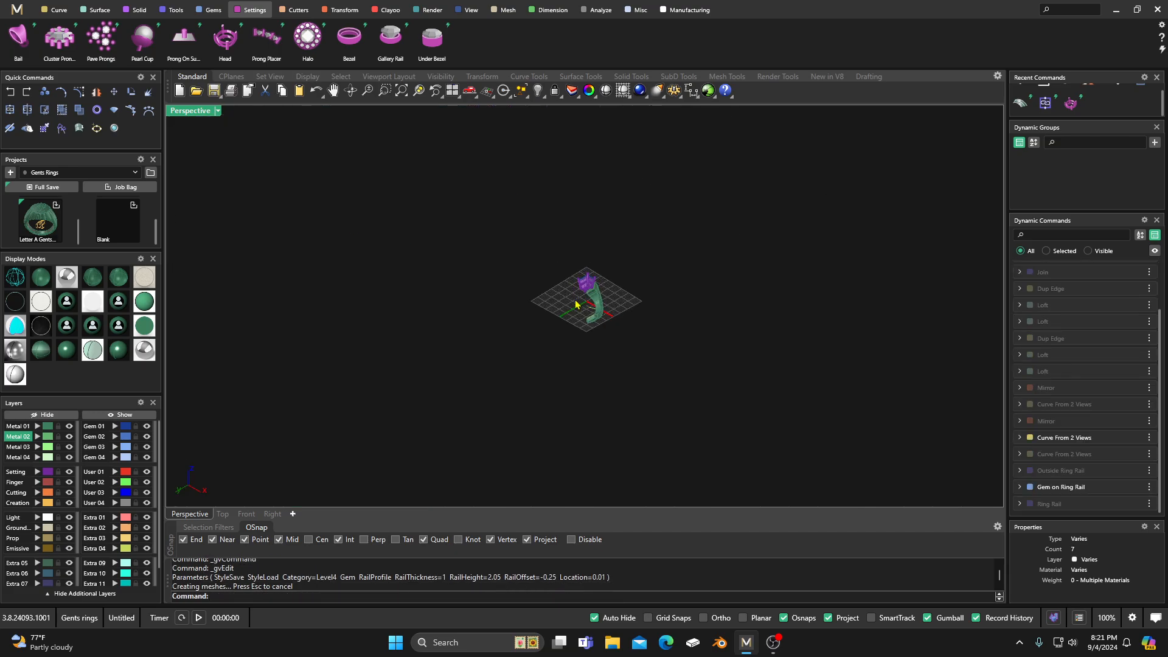
# Step: Examine the edited head and its fit against the shoulder from several angles
pyautogui.moveTo(599, 274); pyautogui.dragTo(490, 420, button='right')
pyautogui.moveTo(669, 246); pyautogui.dragTo(623, 306, button='right')
pyautogui.scroll(10, 591, 310)
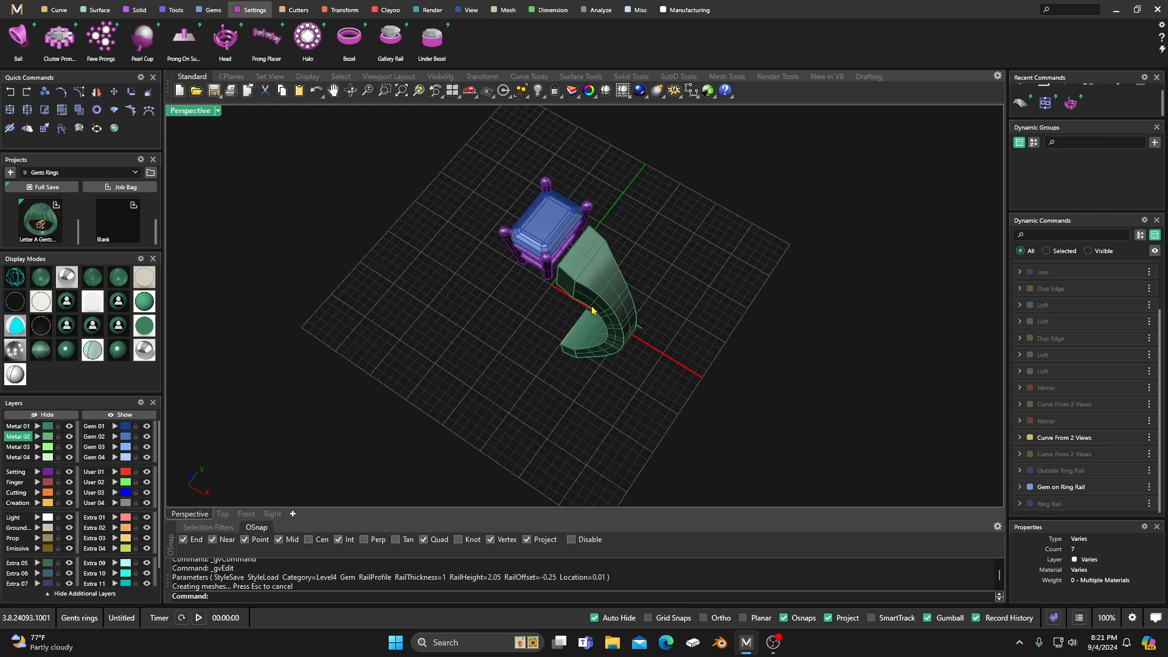
pyautogui.scroll(-9, 563, 349)
pyautogui.moveTo(563, 350); pyautogui.dragTo(594, 322, button='right')
pyautogui.scroll(15, 572, 309)
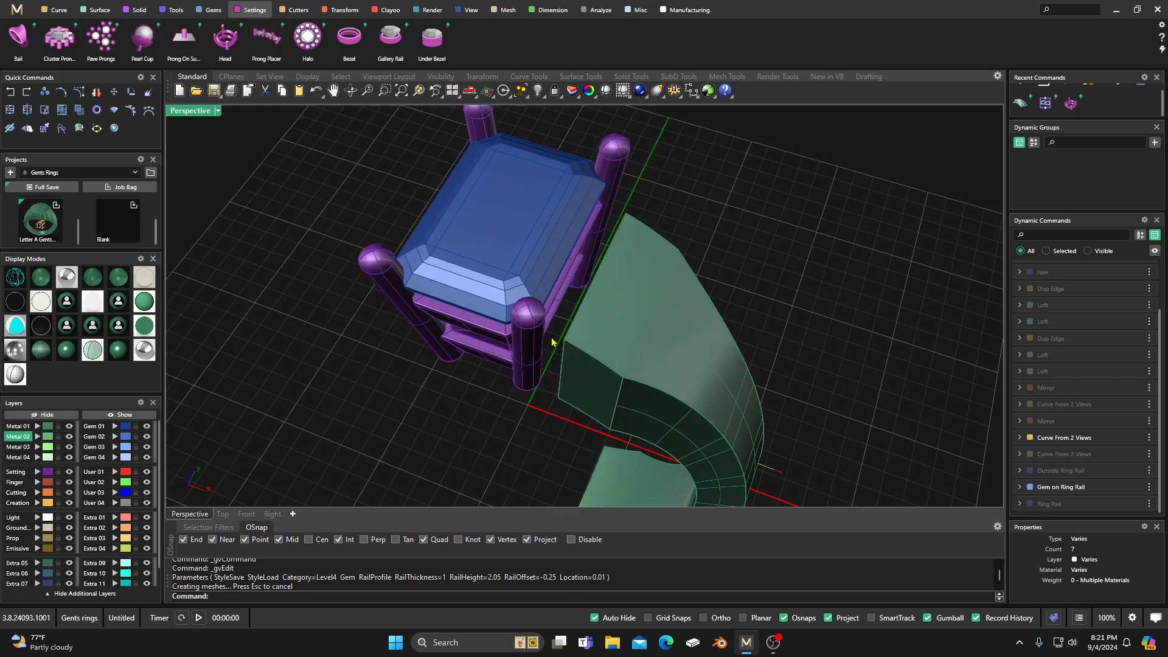
pyautogui.click(526, 355)
pyautogui.click(461, 423)
pyautogui.moveTo(463, 377); pyautogui.dragTo(498, 385, button='right')
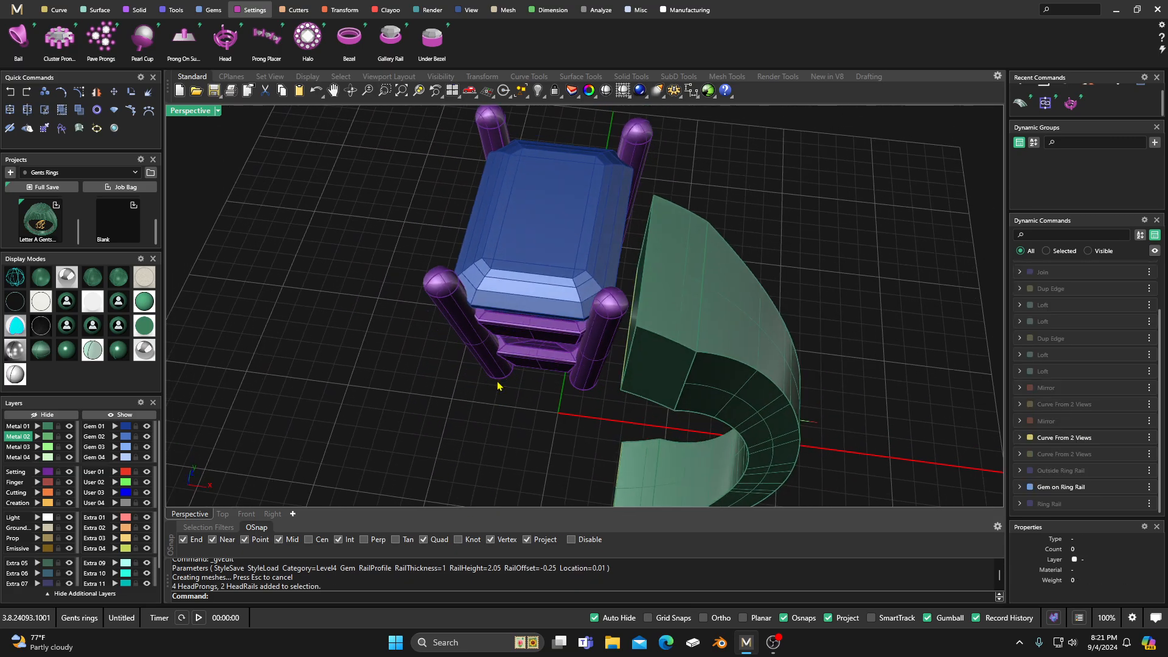
pyautogui.doubleClick(194, 114)
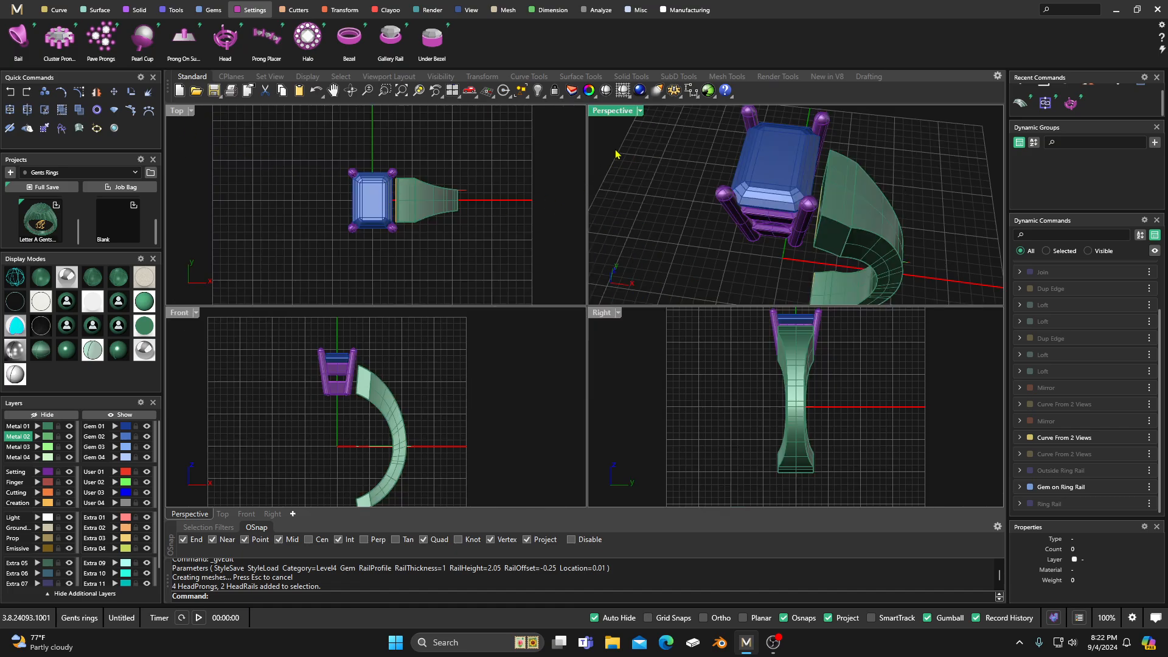
pyautogui.doubleClick(618, 112)
pyautogui.moveTo(599, 286); pyautogui.dragTo(585, 254, button='right')
pyautogui.scroll(1, 581, 297)
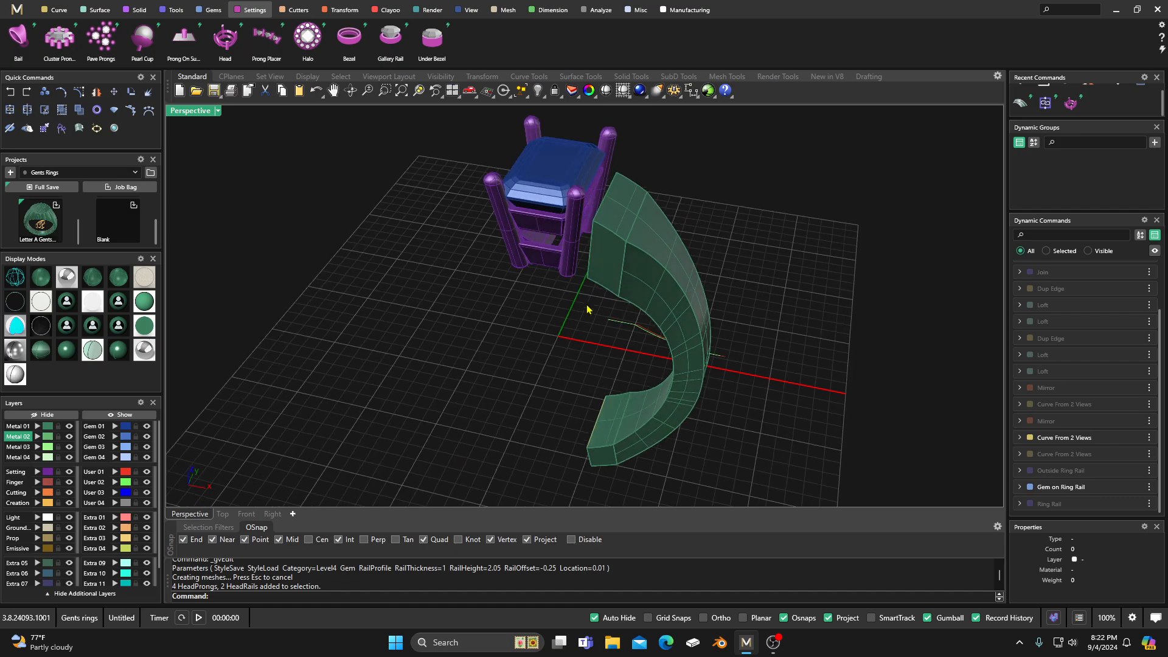
pyautogui.scroll(3, 623, 331)
pyautogui.scroll(-4, 565, 285)
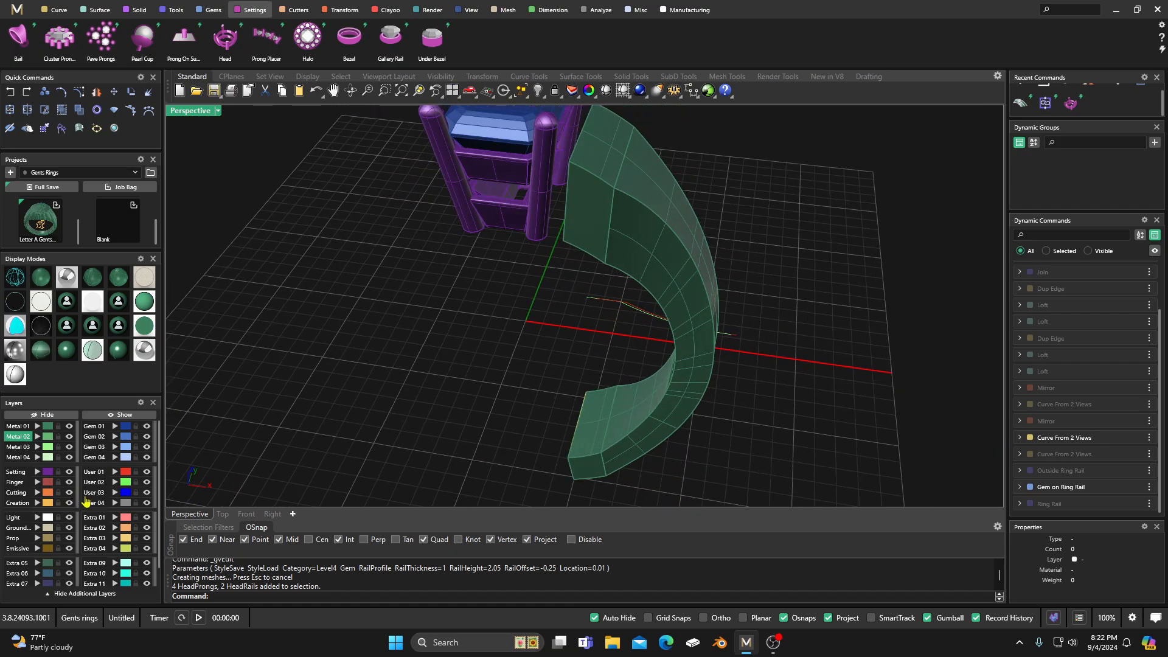
# Step: Shift the User 01 profile curve inward along the negative X direction in small increments of about 0.5 mm
pyautogui.click(126, 473)
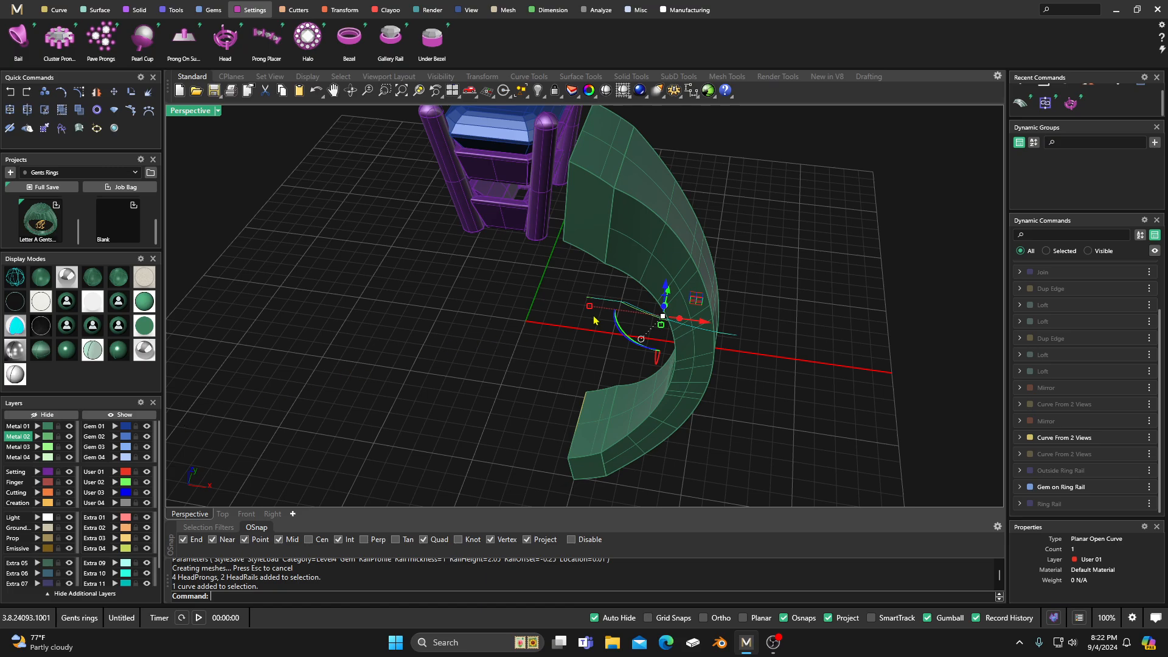
pyautogui.moveTo(700, 324); pyautogui.dragTo(695, 324)
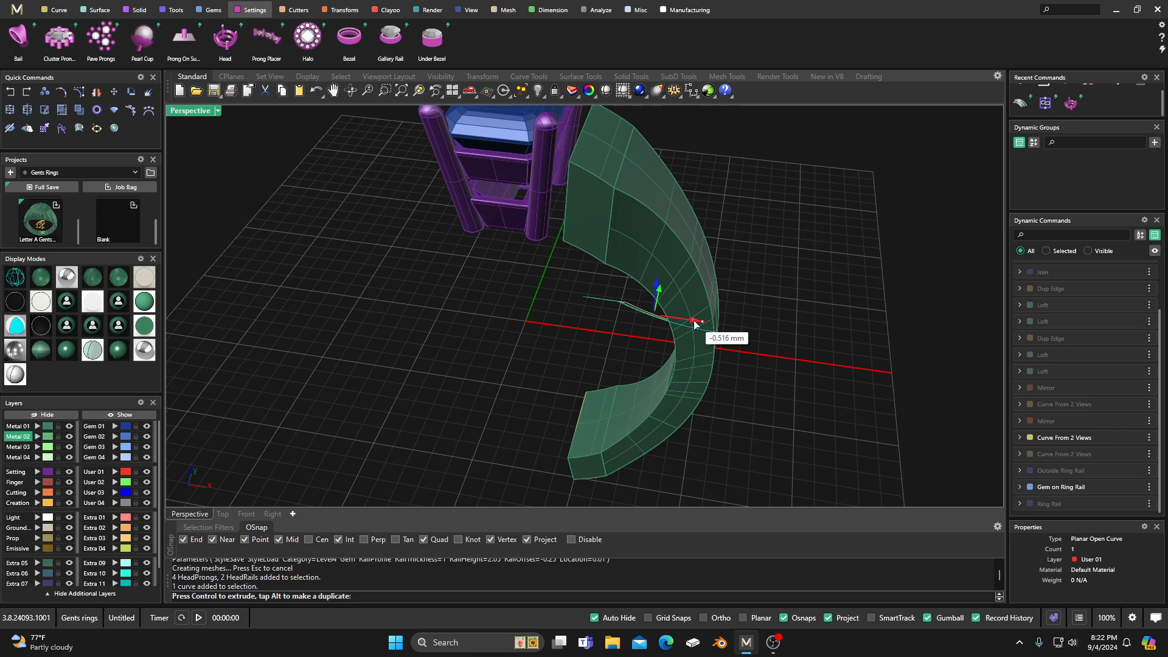
pyautogui.moveTo(694, 323); pyautogui.dragTo(690, 324)
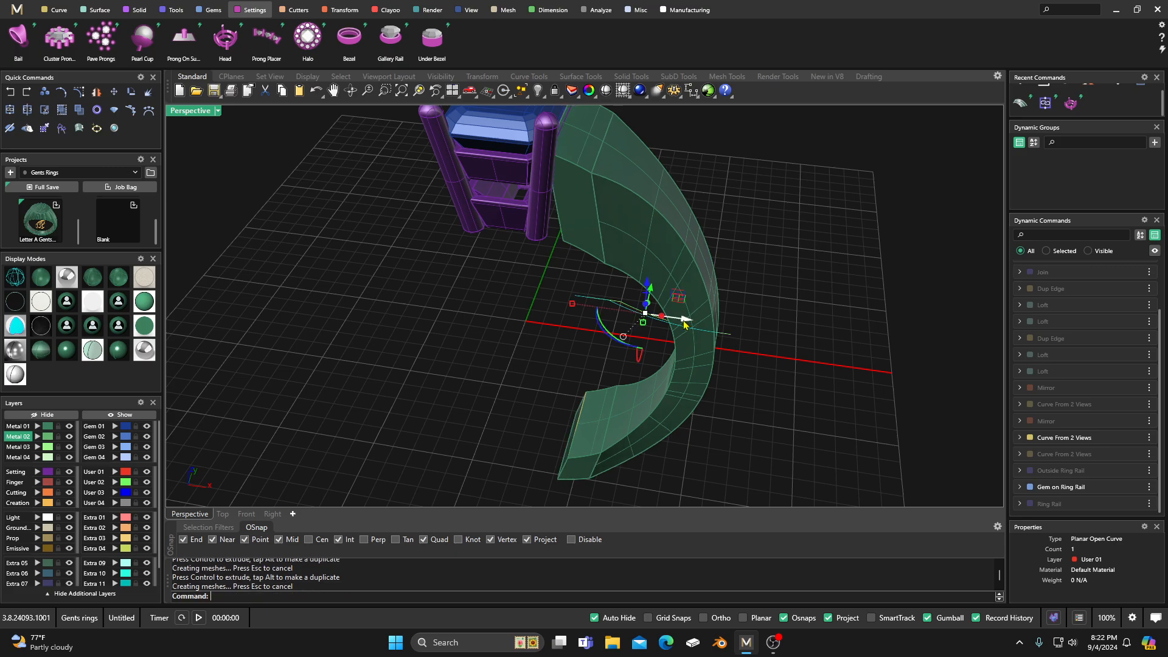
pyautogui.press('Escape')
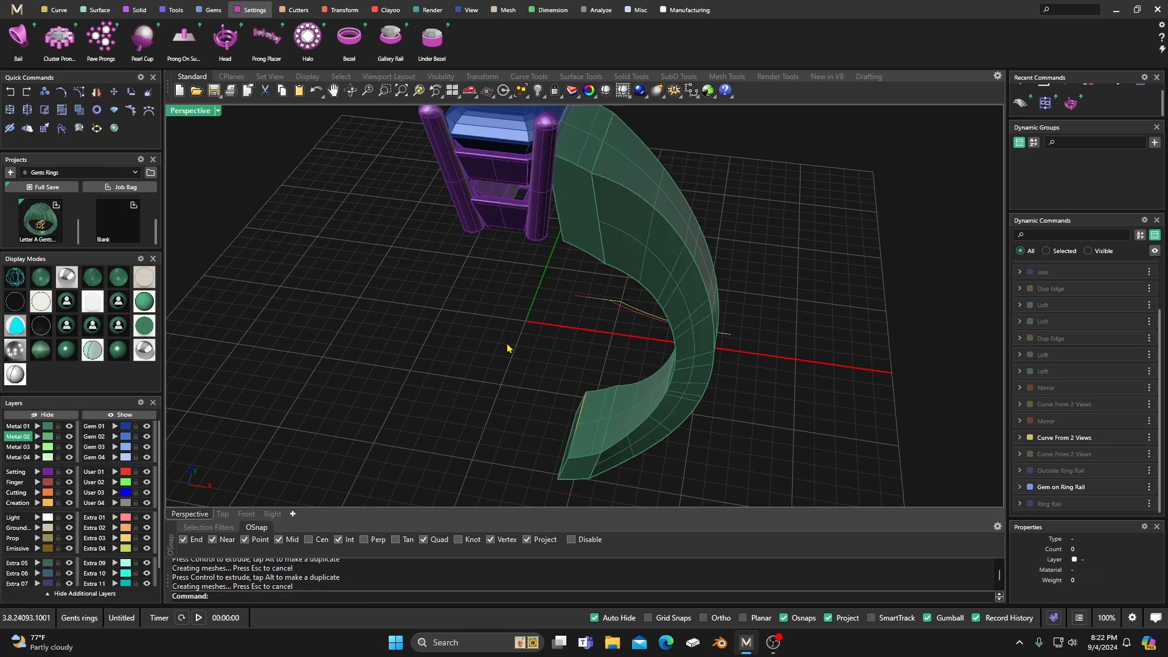
# Step: Shift the User 02 profile curve slightly along the negative X direction and check the resulting shoulder shape
pyautogui.click(124, 483)
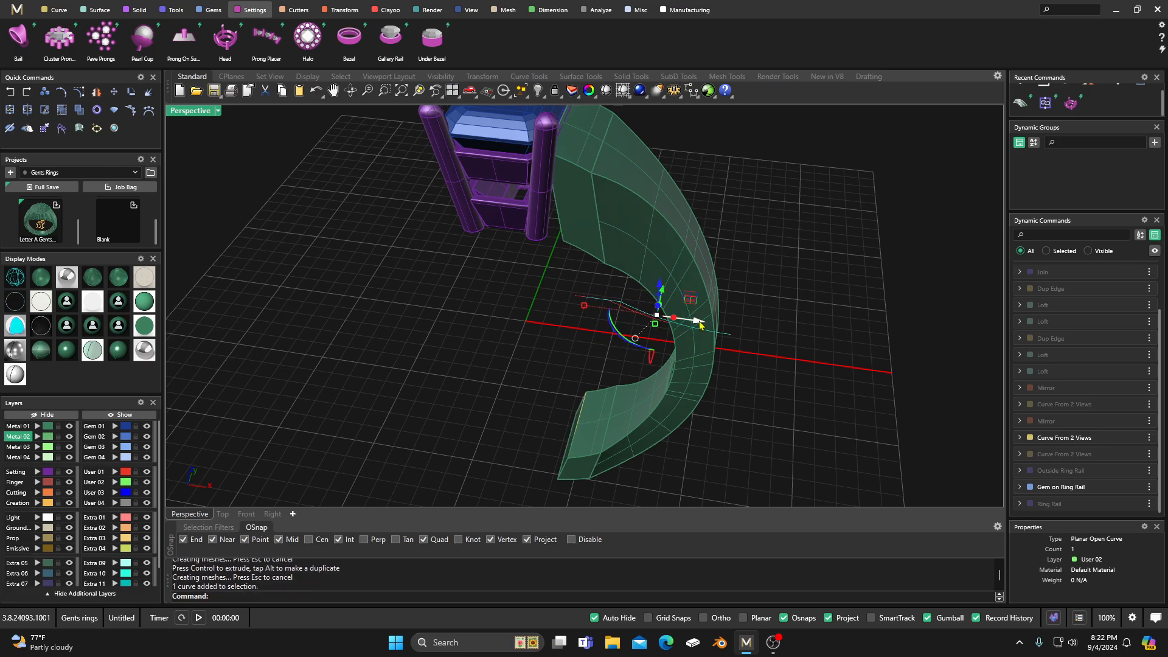
pyautogui.moveTo(699, 324); pyautogui.dragTo(685, 321)
pyautogui.moveTo(545, 390); pyautogui.dragTo(542, 366, button='right')
pyautogui.scroll(-4, 536, 381)
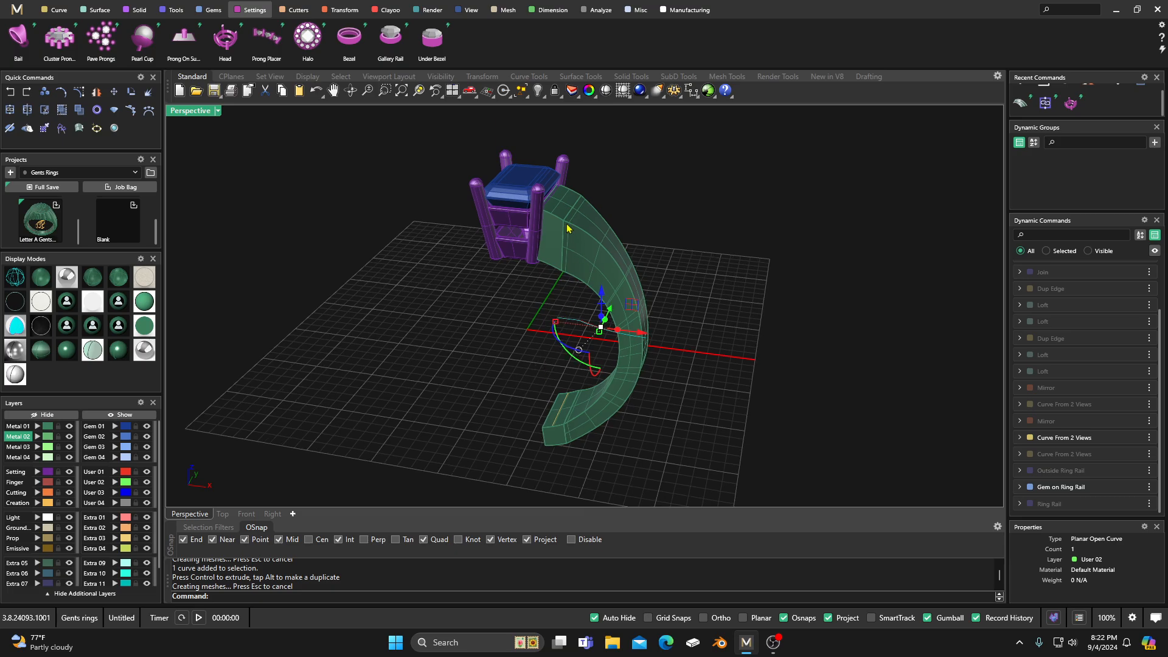
pyautogui.scroll(5, 559, 200)
pyautogui.scroll(-4, 534, 317)
pyautogui.moveTo(535, 317); pyautogui.dragTo(557, 282, button='right')
pyautogui.click(721, 233)
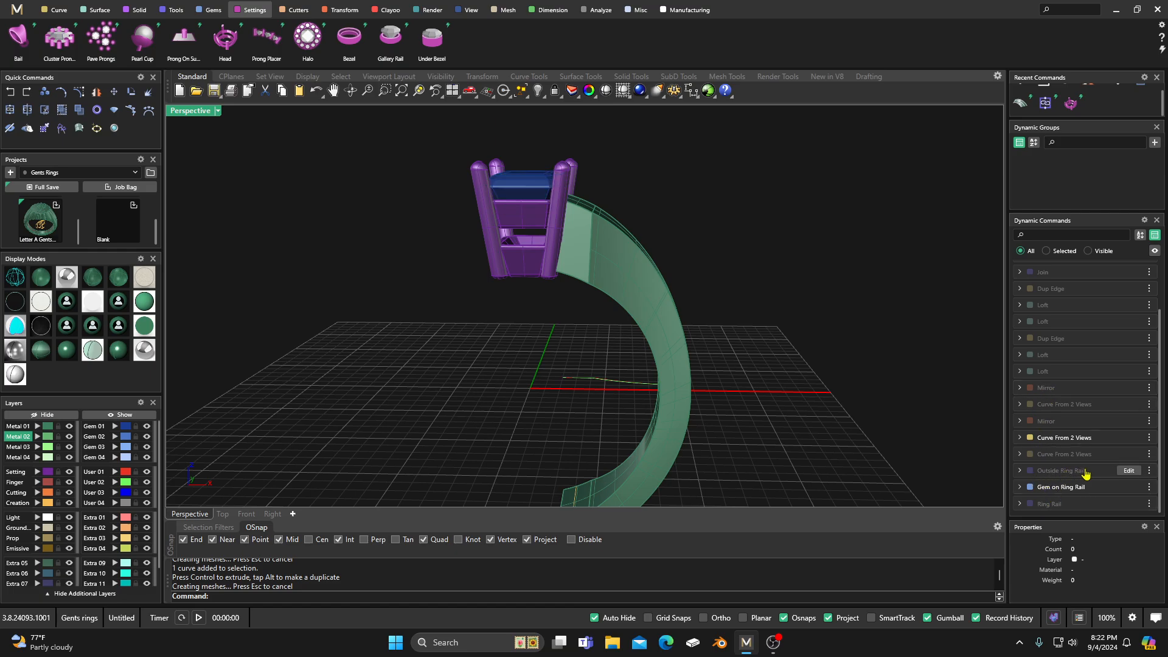
# Step: Edit the Outside Ring Rail to a top thickness of 3.6 mm and apply the change
pyautogui.click(1129, 472)
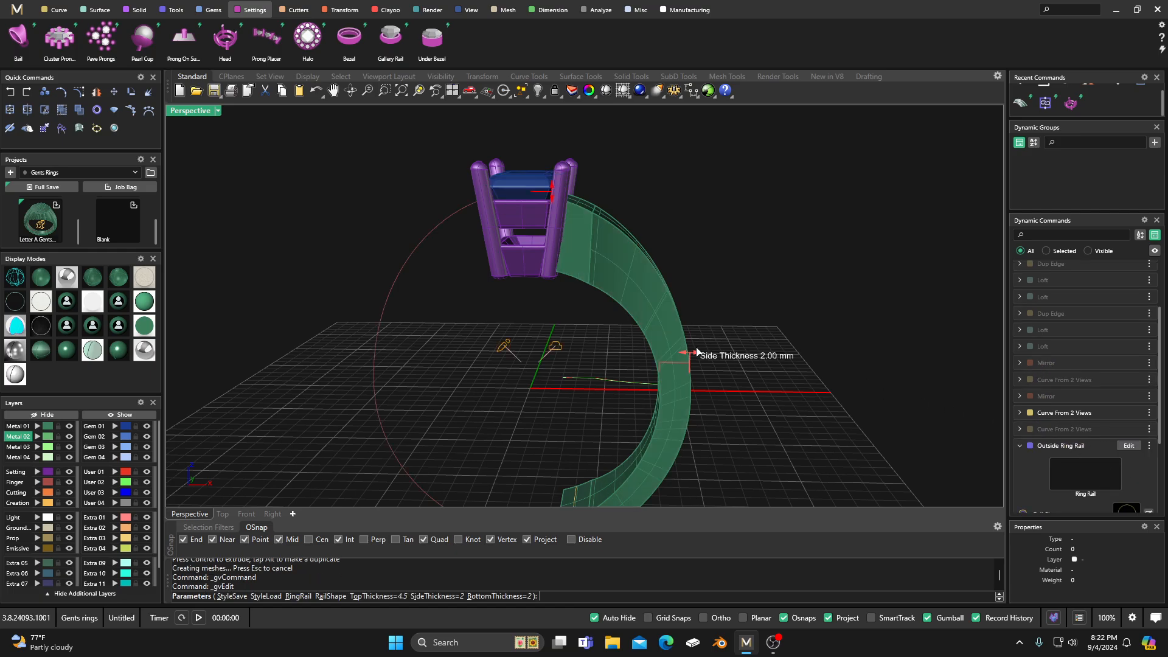
pyautogui.moveTo(552, 196); pyautogui.dragTo(557, 207)
pyautogui.moveTo(662, 213); pyautogui.dragTo(582, 268, button='right')
pyautogui.rightClick(594, 243)
pyautogui.scroll(-7, 594, 244)
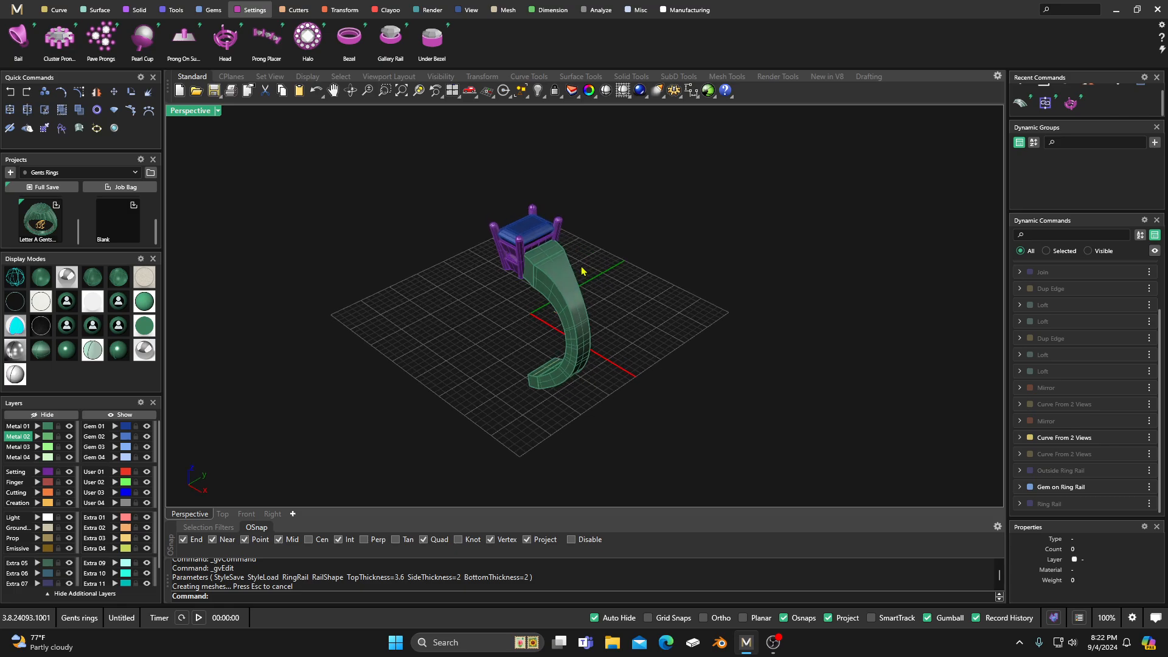
# Step: Move the User 02 profile curve slightly in the negative Y direction in small shifts to narrow the shoulder
pyautogui.scroll(7, 560, 336)
pyautogui.scroll(2, 565, 333)
pyautogui.moveTo(493, 338); pyautogui.dragTo(390, 338, button='right')
pyautogui.moveTo(565, 333); pyautogui.dragTo(557, 329, button='right')
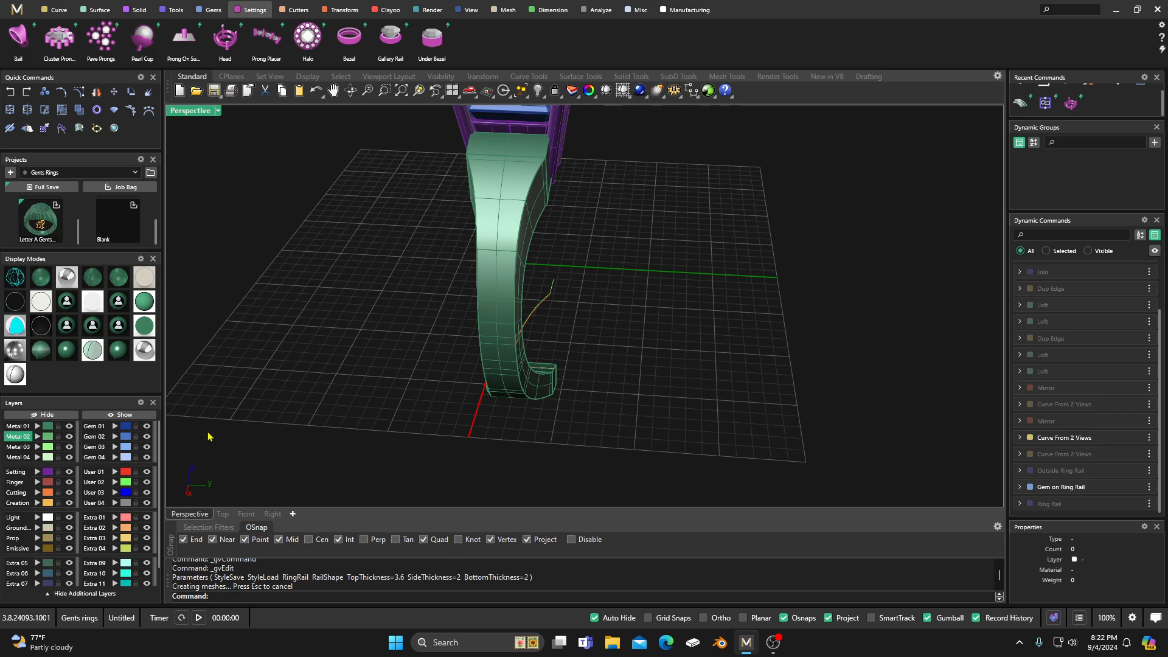
pyautogui.click(124, 481)
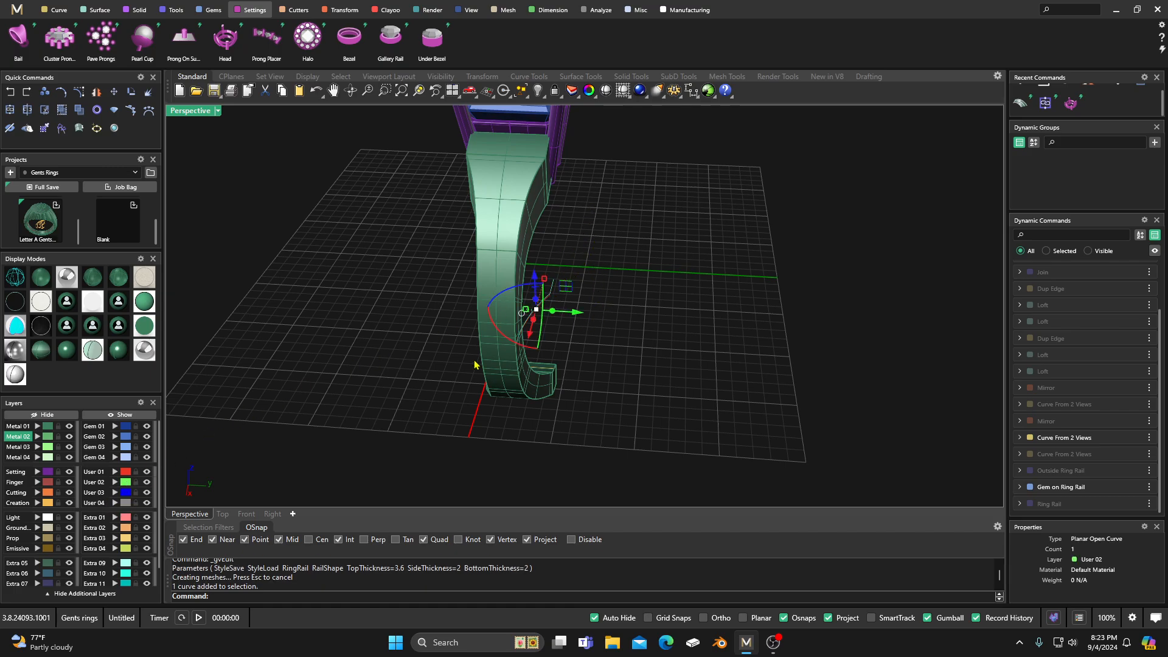
pyautogui.moveTo(576, 317); pyautogui.dragTo(571, 316)
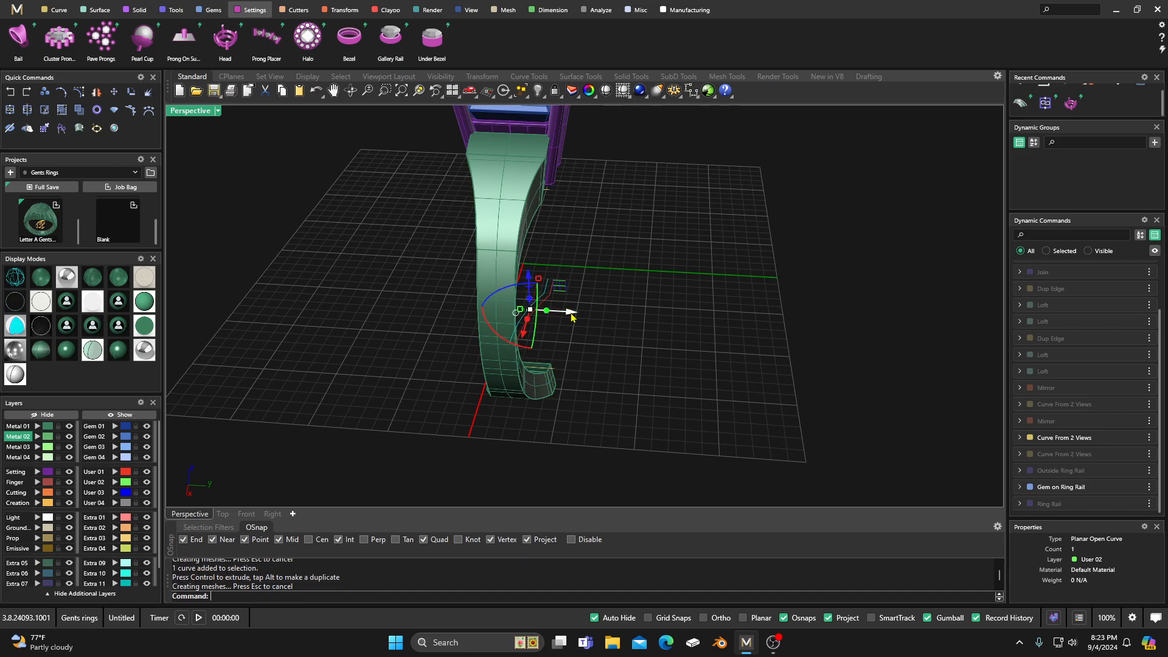
pyautogui.moveTo(552, 186); pyautogui.dragTo(503, 282, button='right')
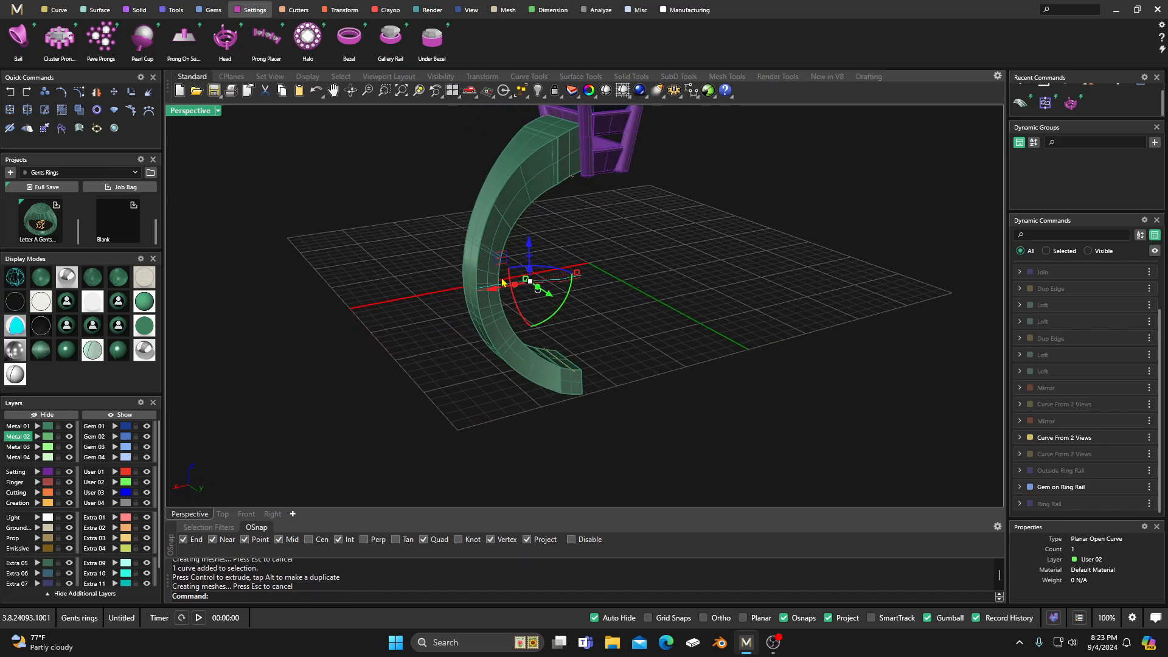
pyautogui.moveTo(597, 292); pyautogui.dragTo(666, 298, button='right')
pyautogui.moveTo(566, 308); pyautogui.dragTo(561, 309)
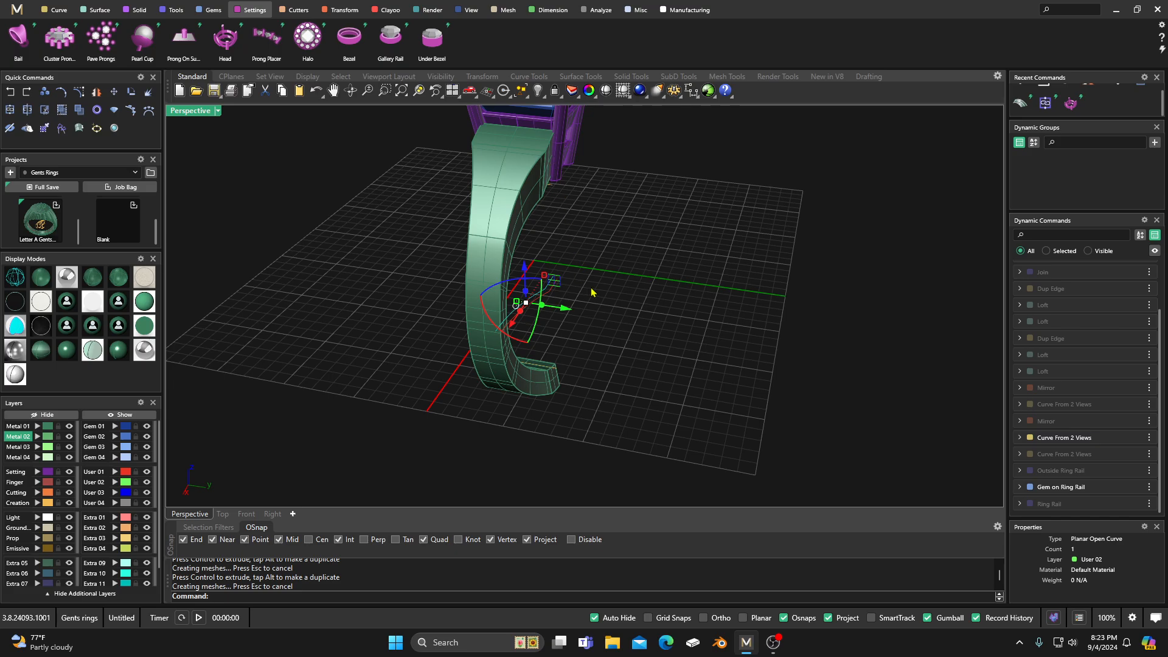
# Step: Examine the reshaped shoulder and how it meets the head from several angles
pyautogui.moveTo(592, 293); pyautogui.dragTo(647, 297, button='right')
pyautogui.scroll(-8, 646, 297)
pyautogui.moveTo(497, 375); pyautogui.dragTo(638, 381, button='right')
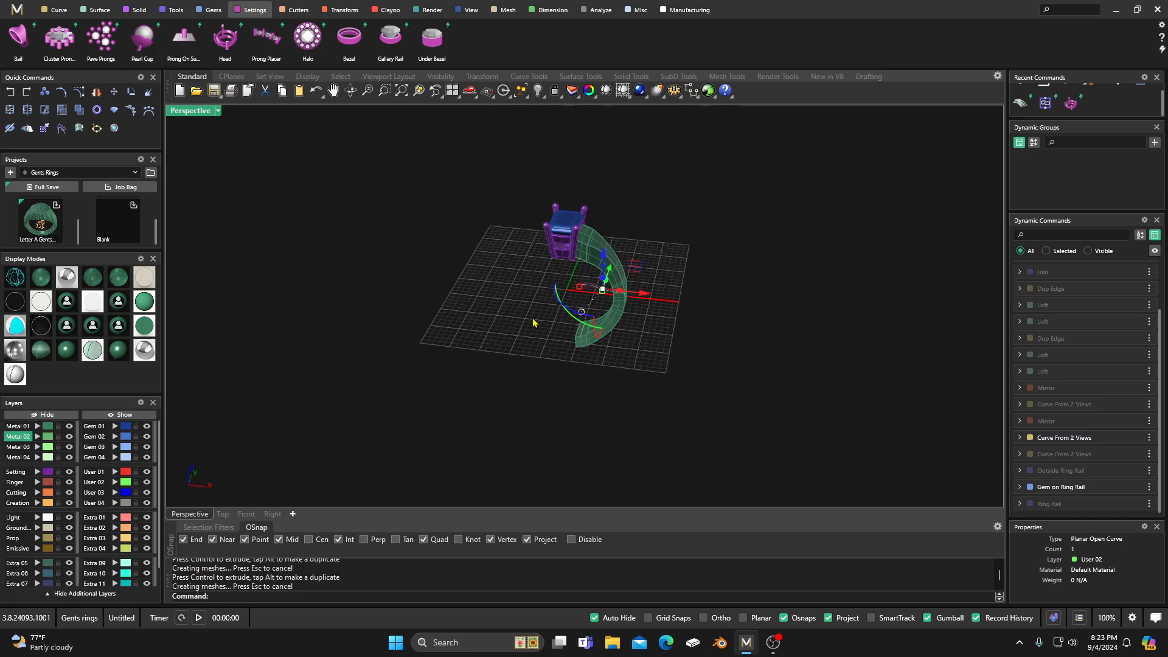
pyautogui.scroll(2, 545, 321)
pyautogui.moveTo(546, 322); pyautogui.dragTo(424, 348, button='right')
pyautogui.scroll(5, 542, 334)
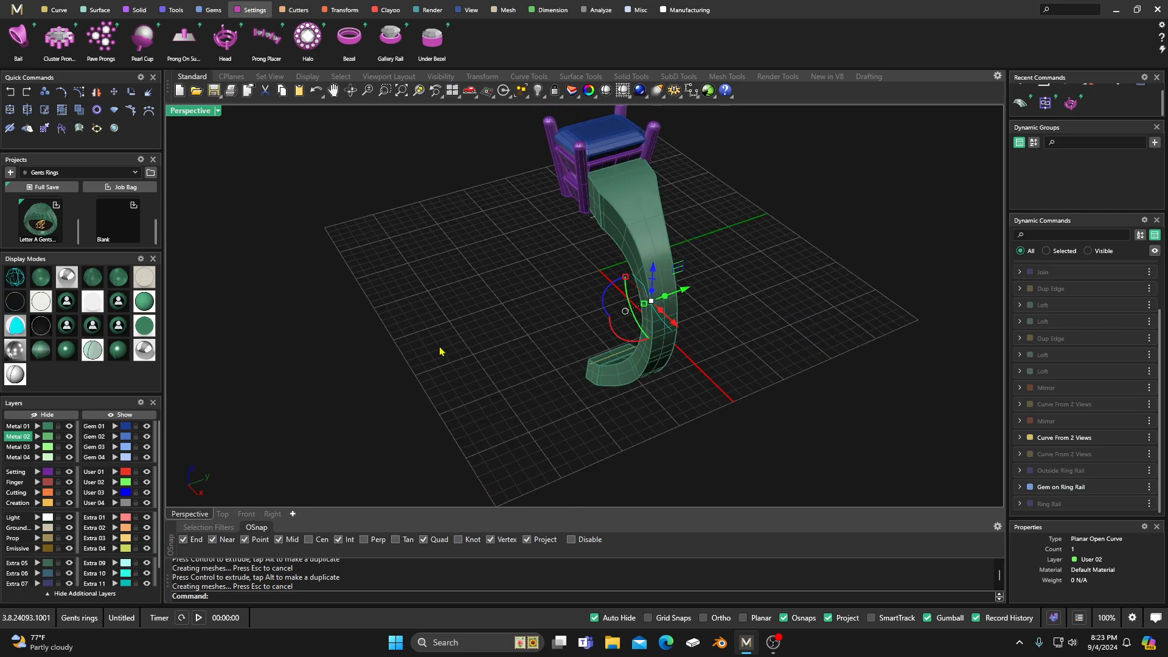
pyautogui.moveTo(478, 335); pyautogui.dragTo(523, 336, button='right')
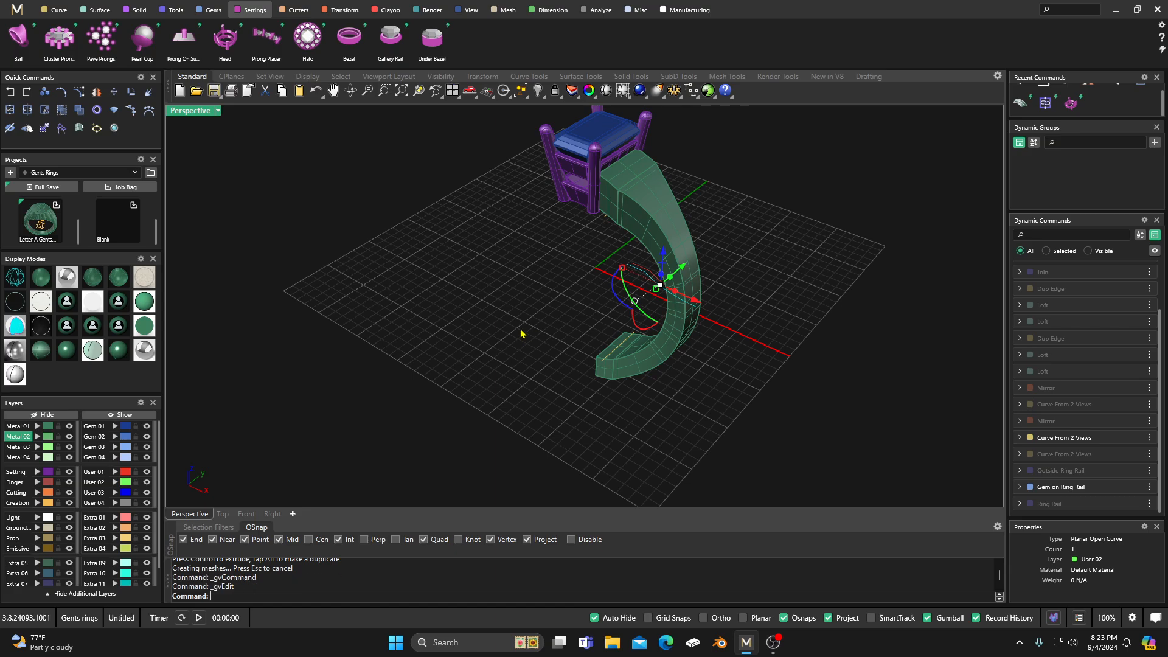
pyautogui.moveTo(542, 322); pyautogui.dragTo(516, 309, button='right')
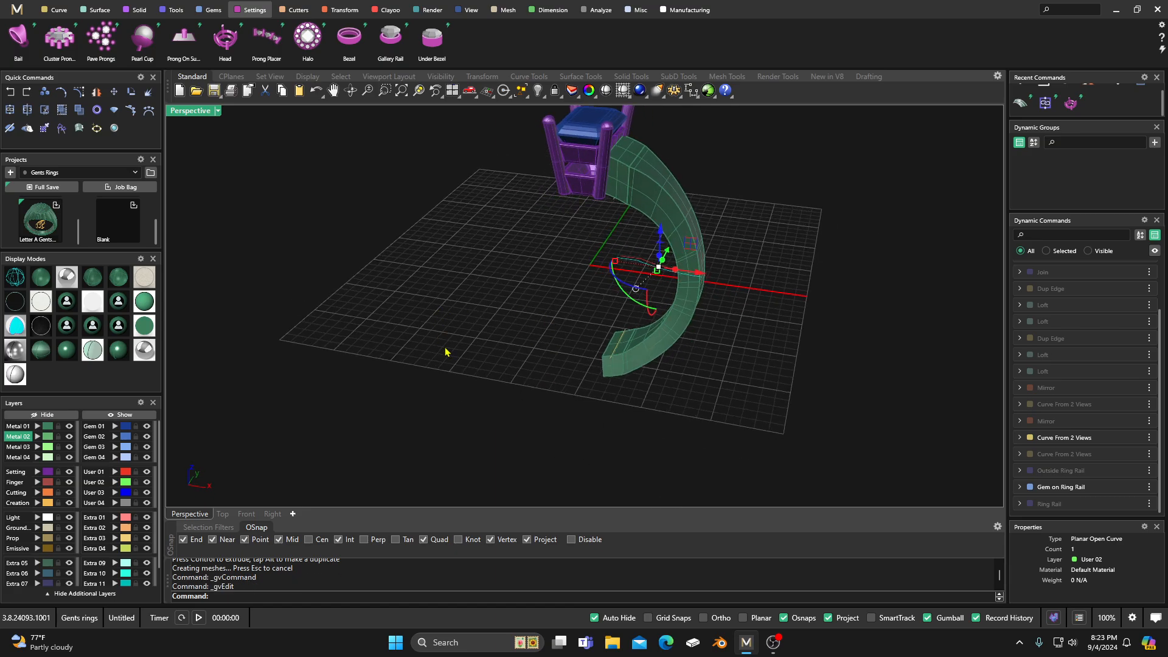
pyautogui.scroll(-6, 447, 352)
pyautogui.moveTo(448, 353); pyautogui.dragTo(558, 340, button='right')
pyautogui.scroll(3, 554, 315)
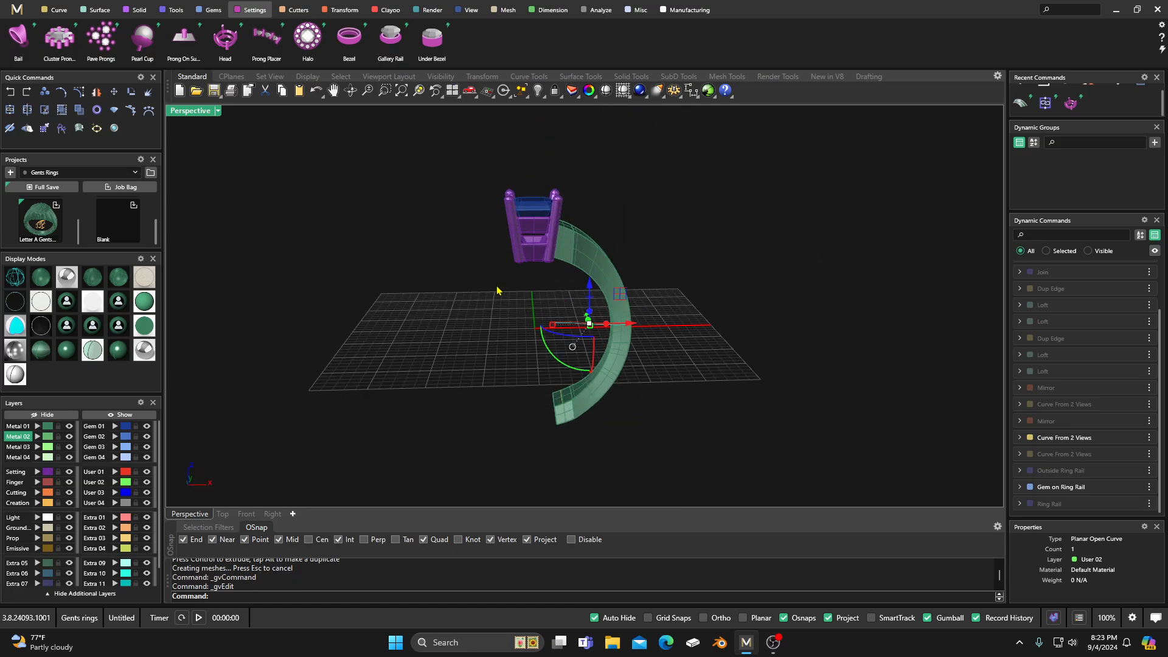
pyautogui.press('Escape')
pyautogui.moveTo(499, 331); pyautogui.dragTo(482, 360, button='right')
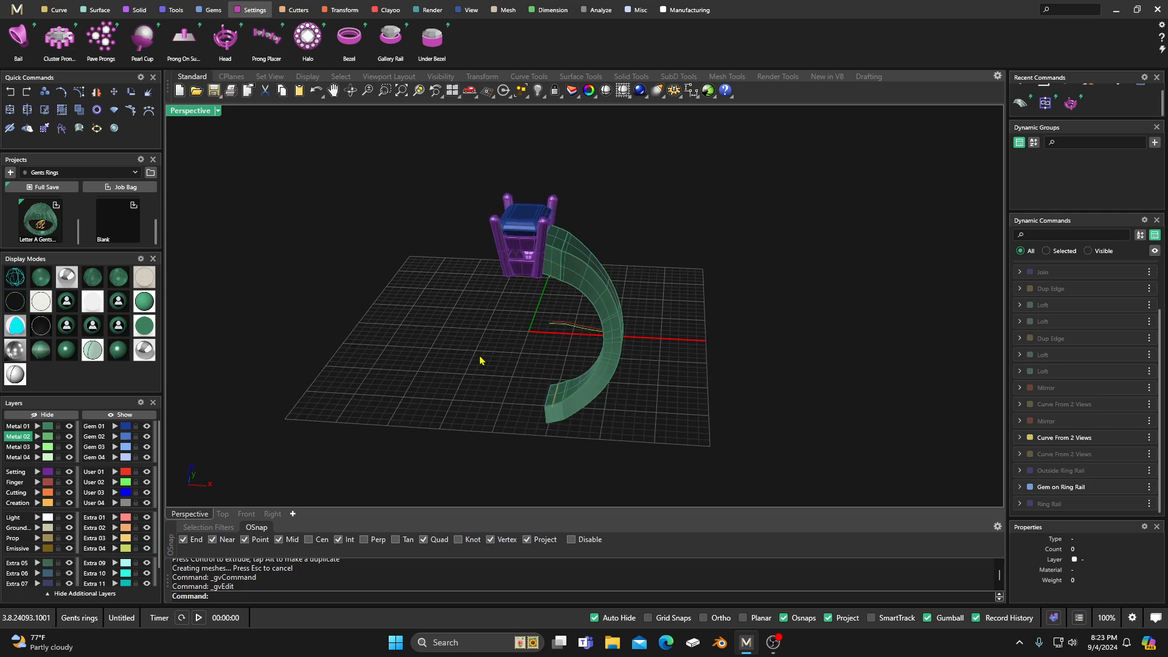
# Step: Mirror the closed shoulder solid to the opposite side of the head with Y Mirror on
pyautogui.scroll(5, 555, 295)
pyautogui.click(582, 264)
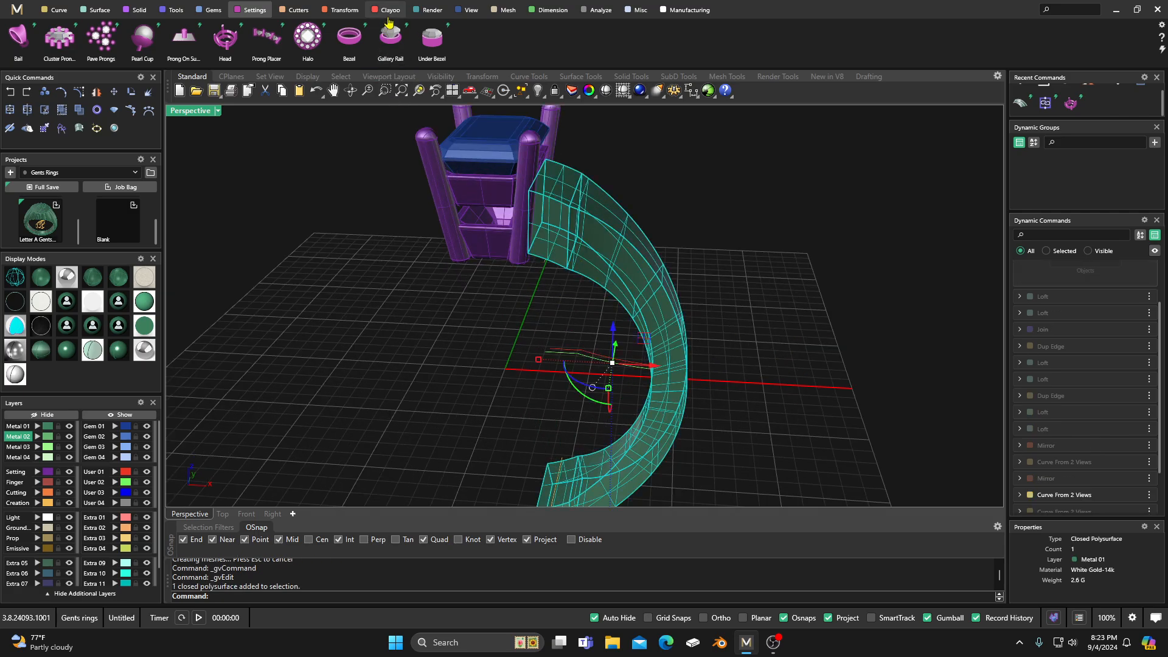
pyautogui.click(340, 11)
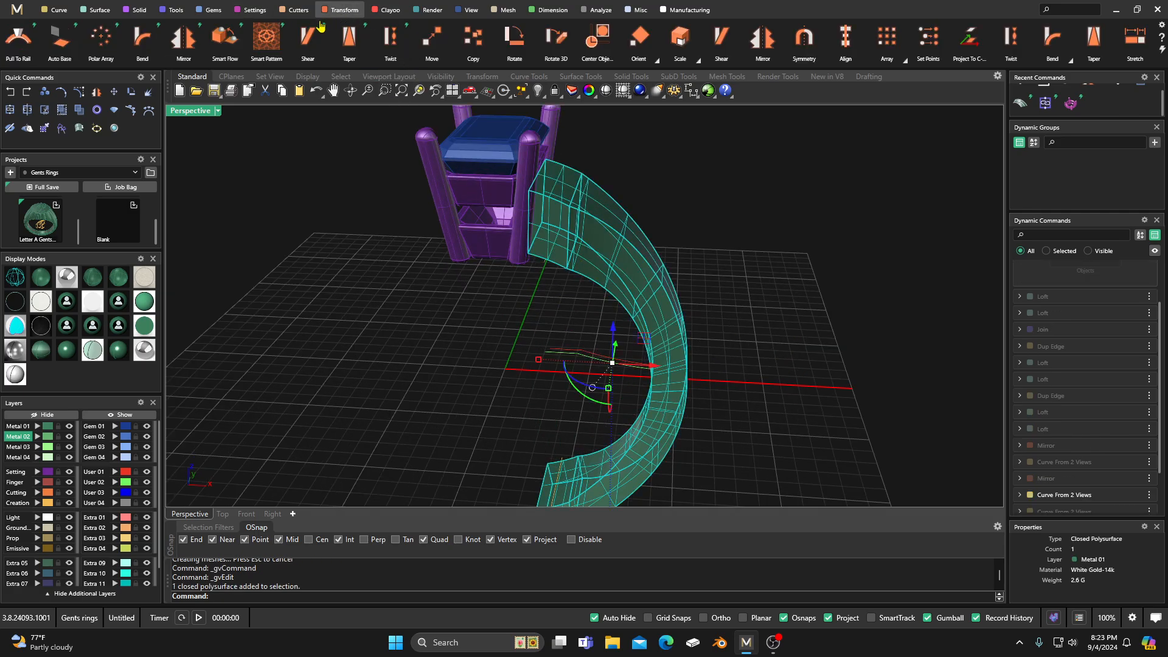
pyautogui.click(183, 38)
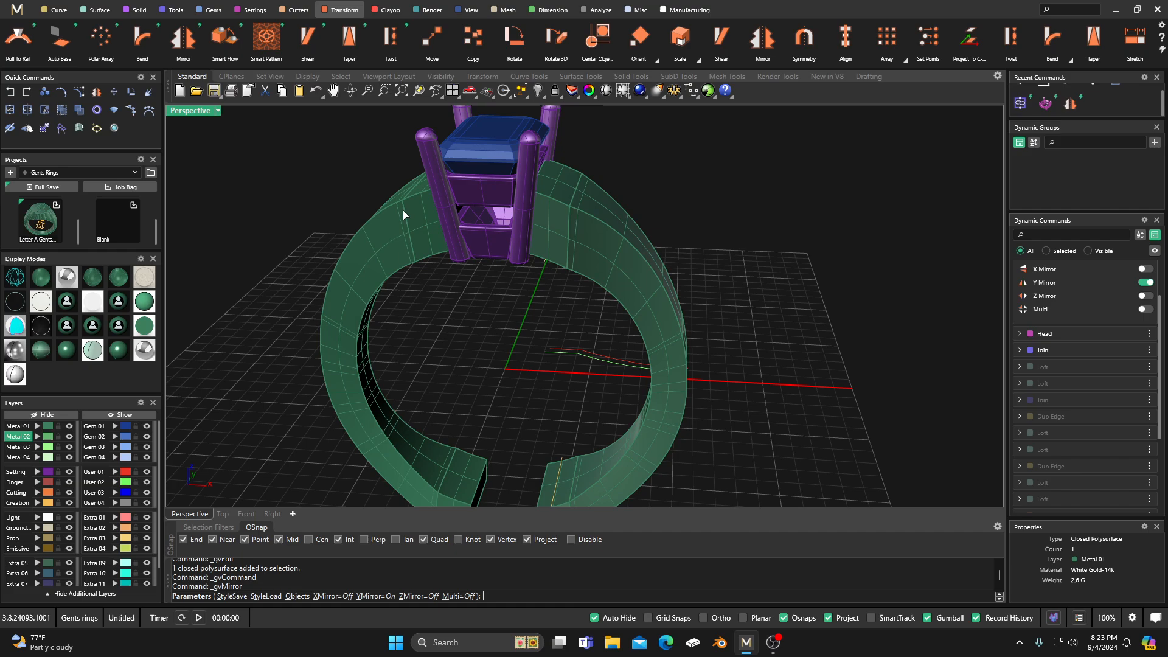
pyautogui.rightClick(507, 321)
pyautogui.scroll(-6, 507, 323)
pyautogui.moveTo(506, 322)
pyautogui.mouseDown(button='right')
pyautogui.moveTo(499, 358)
pyautogui.moveTo(482, 315)
pyautogui.moveTo(525, 309)
pyautogui.mouseUp(button='right')
pyautogui.scroll(5, 523, 340)
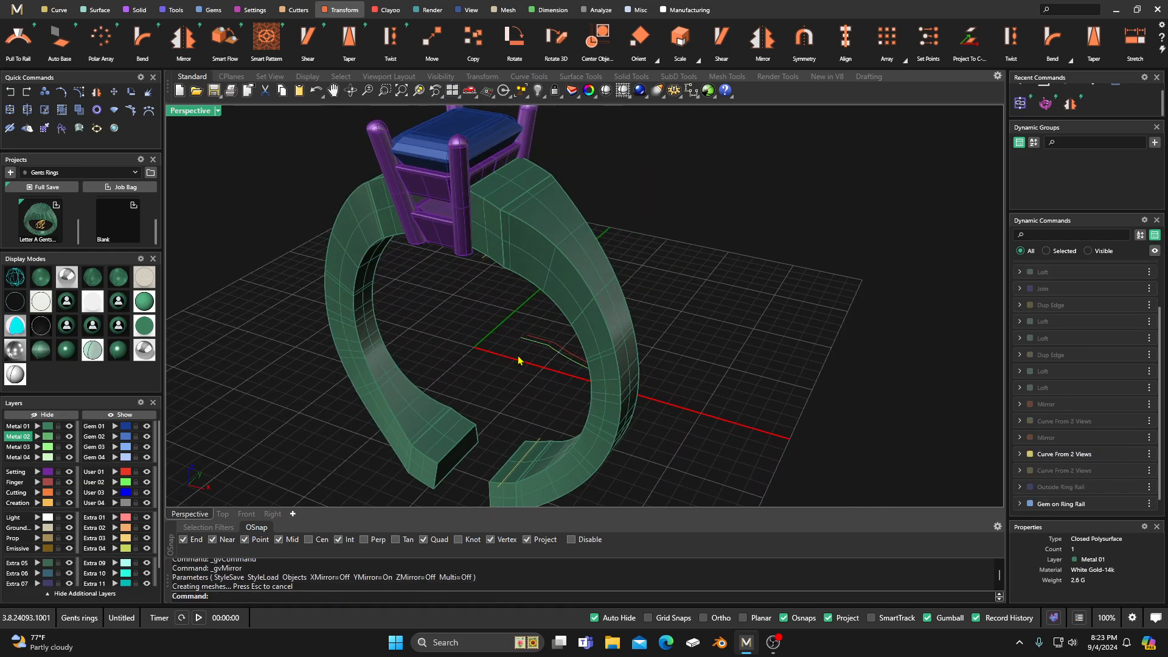
# Step: Nudge the two shoulder profile curves together slightly along the Y axis and clear the selection
pyautogui.keyDown('shift'); pyautogui.click(550, 351); pyautogui.keyUp('shift')
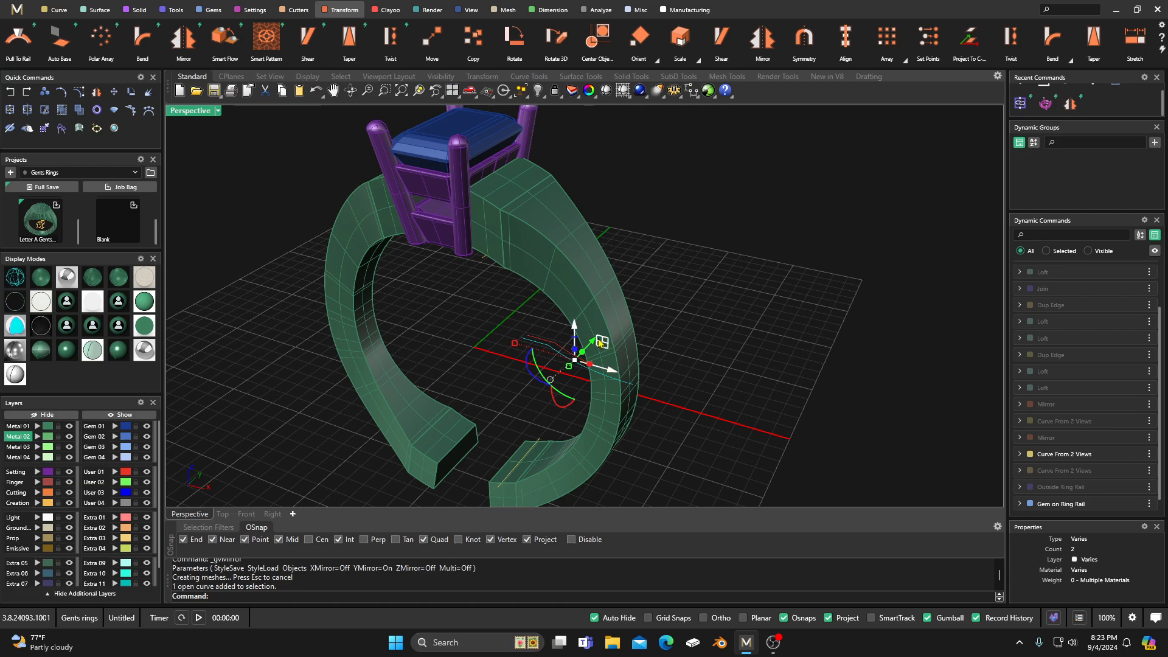
pyautogui.moveTo(593, 347); pyautogui.dragTo(592, 346)
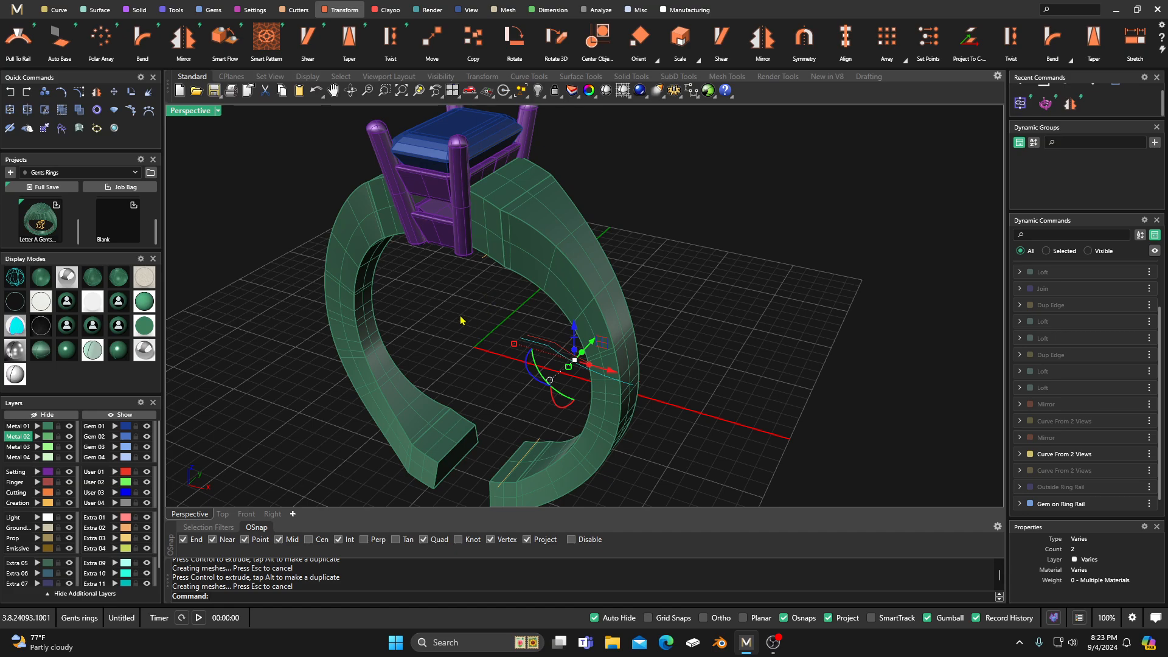
pyautogui.moveTo(460, 320)
pyautogui.mouseDown(button='right')
pyautogui.moveTo(469, 292)
pyautogui.moveTo(560, 286)
pyautogui.moveTo(482, 305)
pyautogui.moveTo(433, 334)
pyautogui.moveTo(442, 328)
pyautogui.mouseUp(button='right')
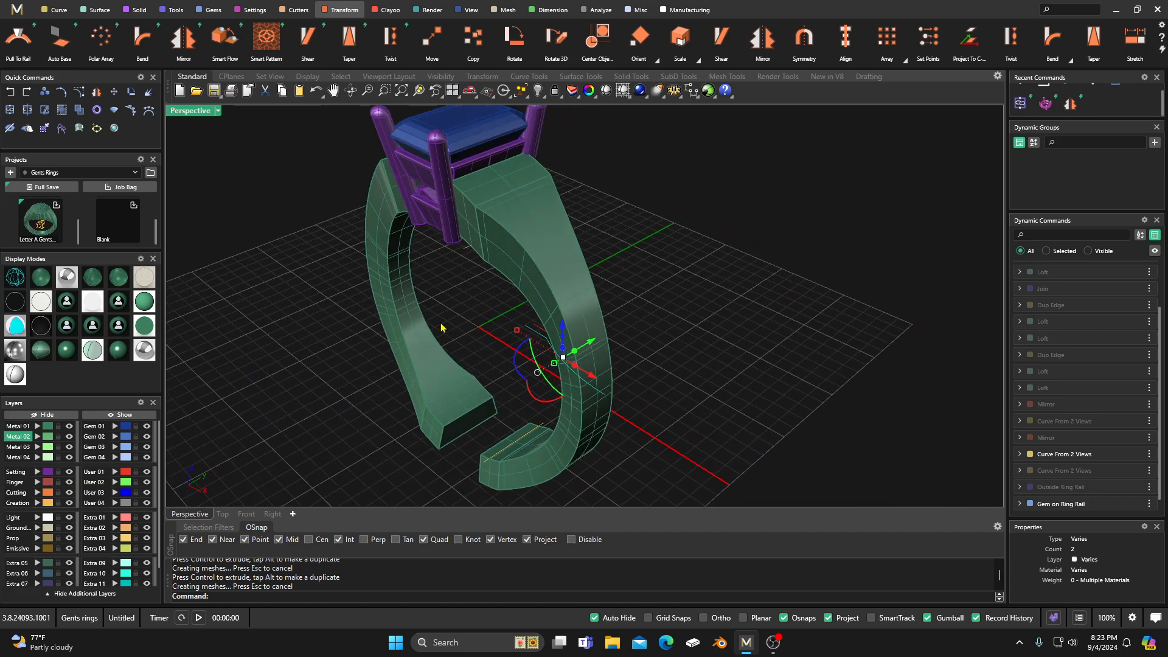
pyautogui.click(452, 332)
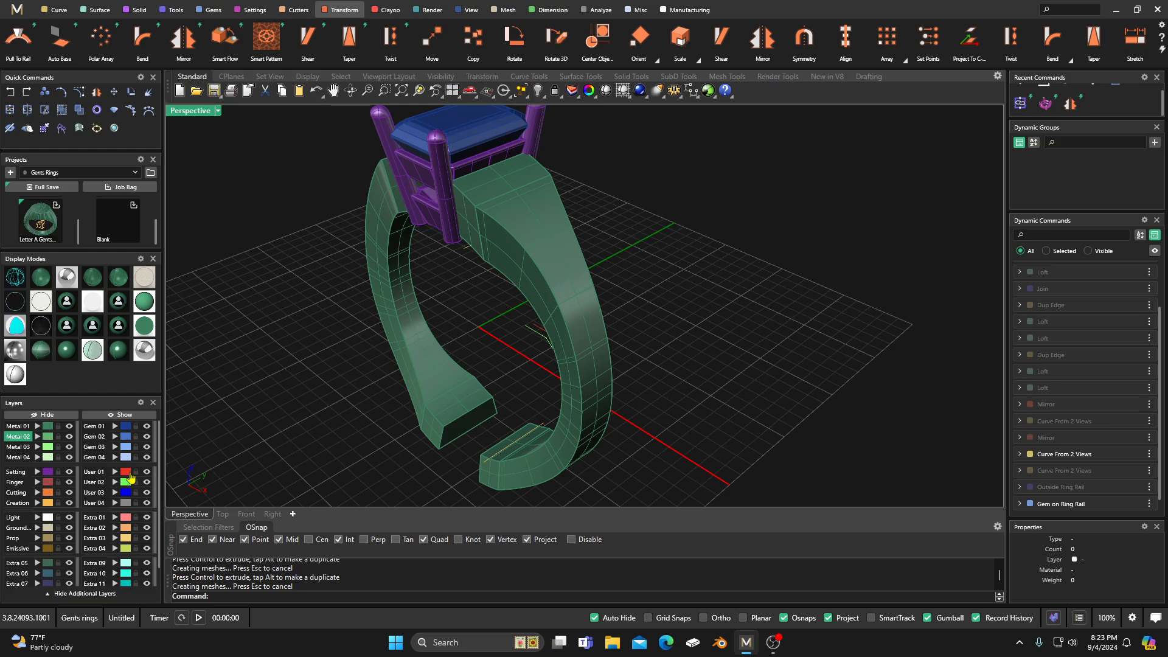
# Step: Move the User 01 profile curve slightly in the negative Y direction and check both shoulders
pyautogui.click(122, 475)
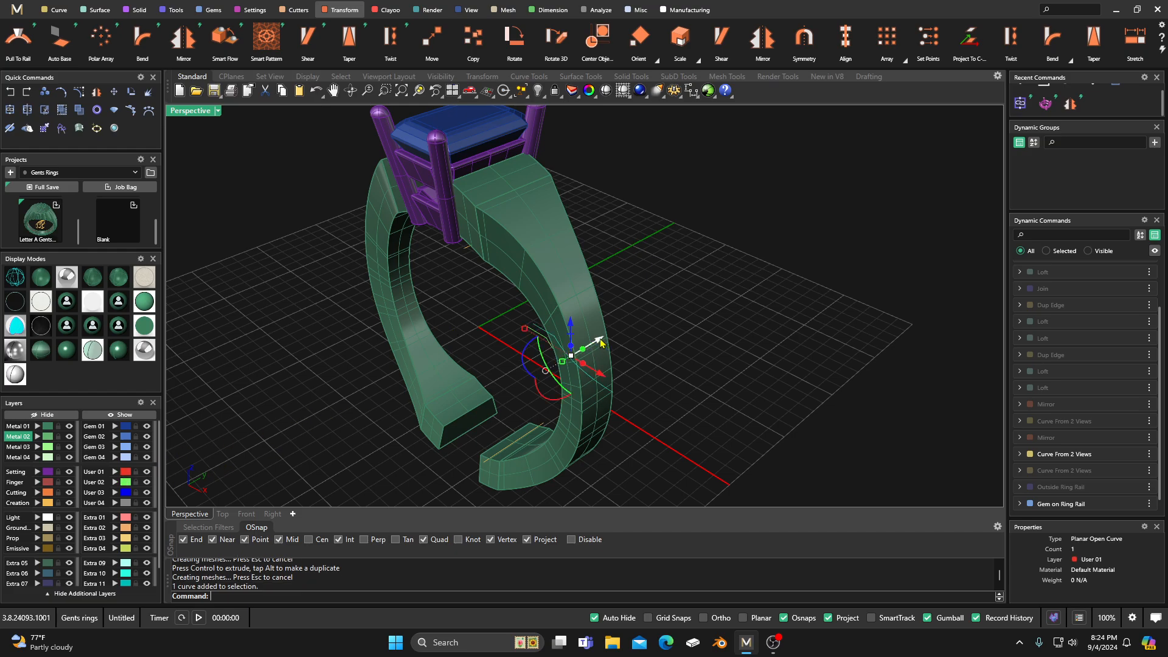
pyautogui.moveTo(600, 342)
pyautogui.mouseDown()
pyautogui.moveTo(578, 346)
pyautogui.moveTo(598, 348)
pyautogui.mouseUp()
pyautogui.moveTo(475, 339); pyautogui.dragTo(524, 323, button='right')
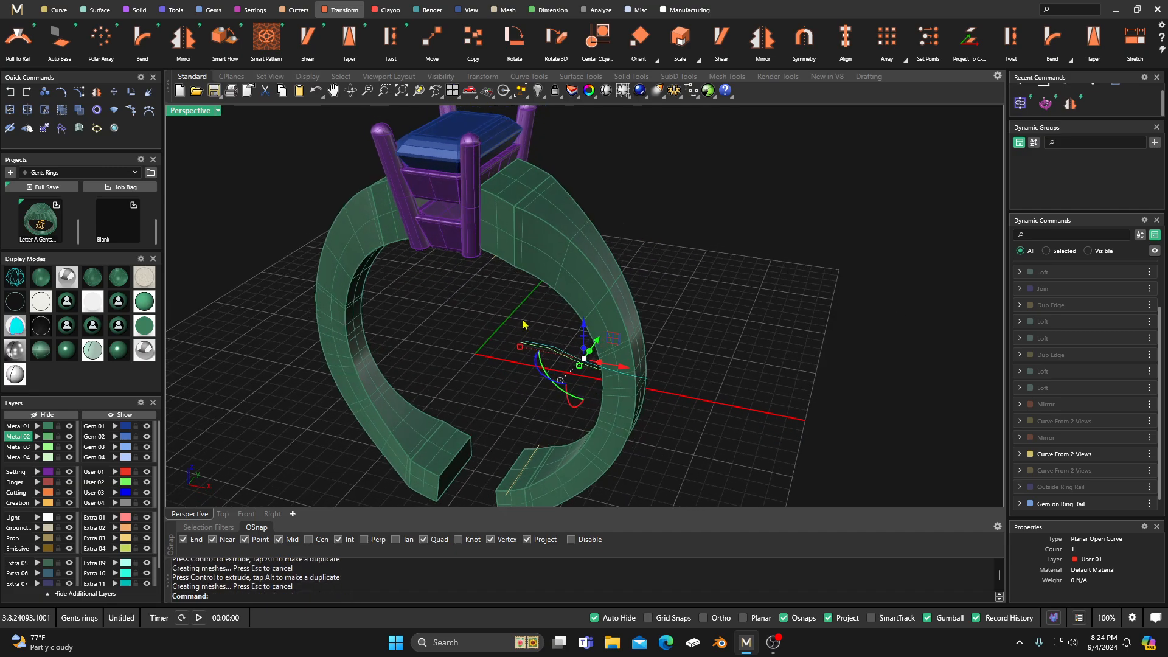
pyautogui.click(643, 218)
pyautogui.scroll(-3, 532, 279)
pyautogui.moveTo(532, 282); pyautogui.dragTo(553, 259, button='right')
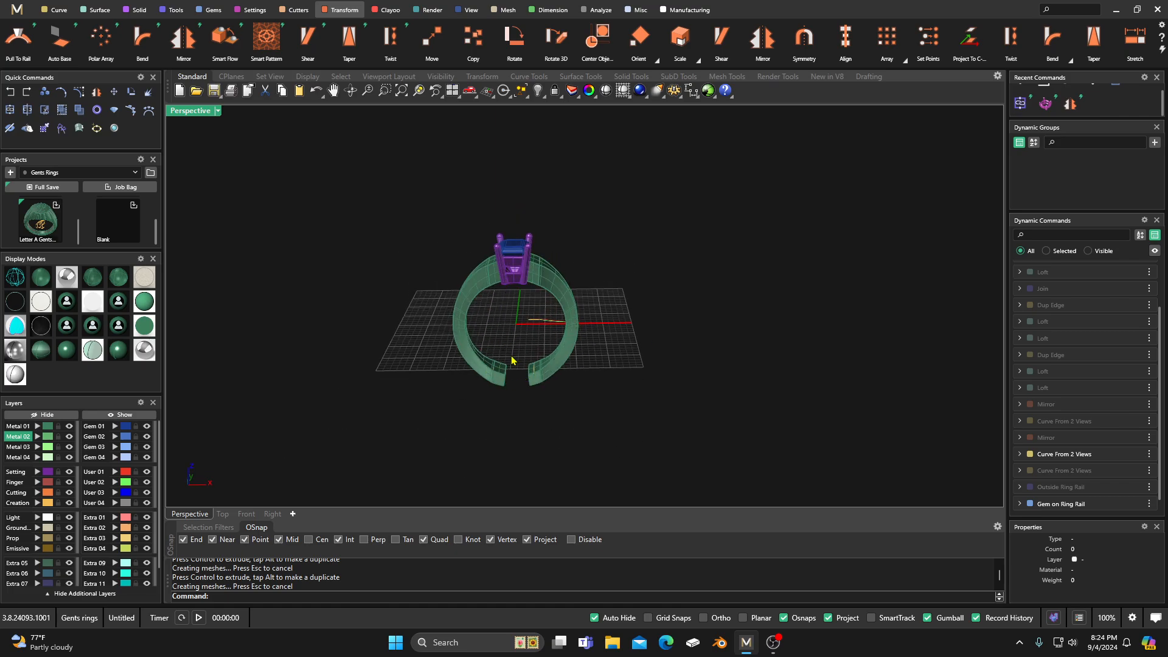
# Step: Switch to the four-view layout, start a Box and make the Cutting layer current
pyautogui.doubleClick(192, 111)
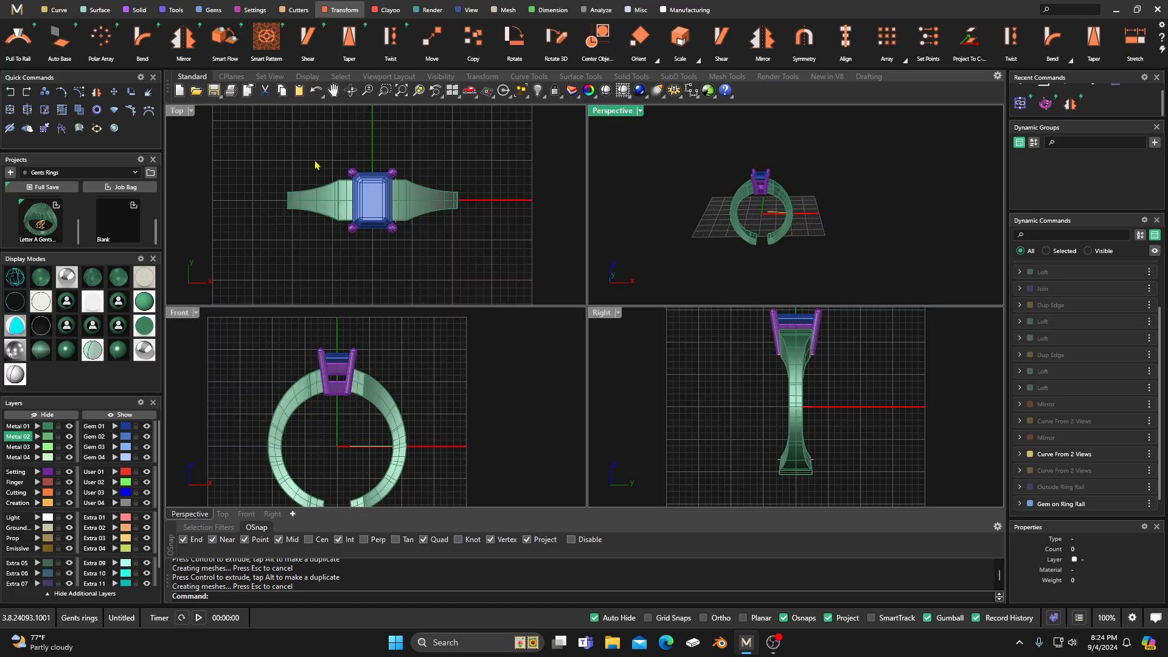
pyautogui.click(137, 10)
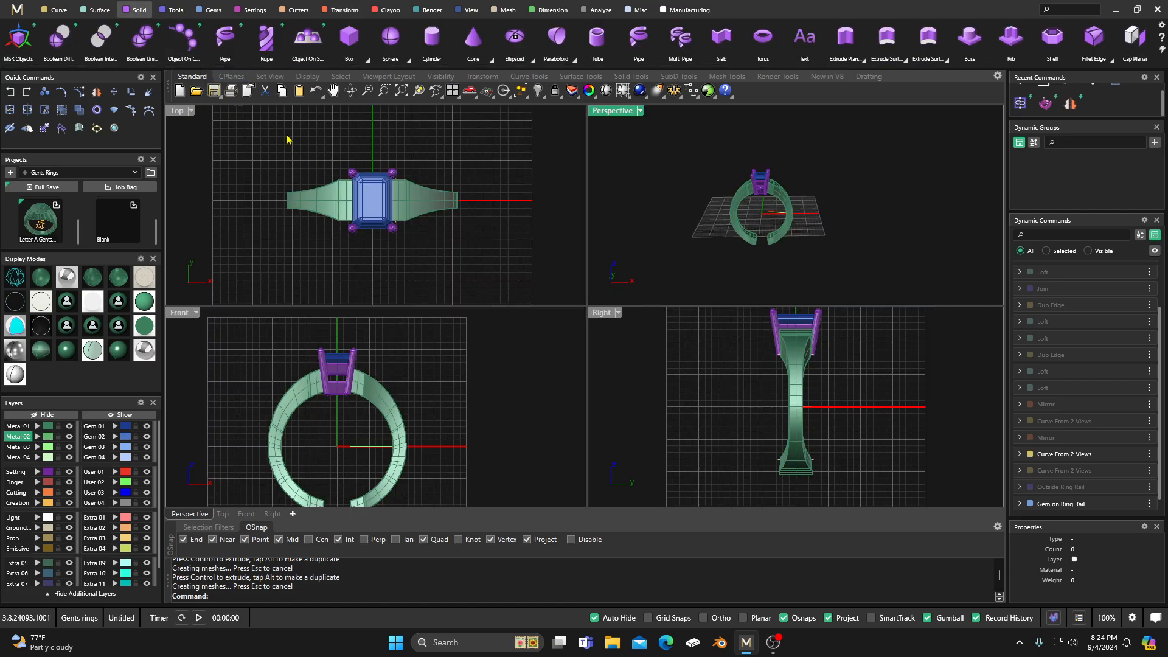
pyautogui.click(349, 37)
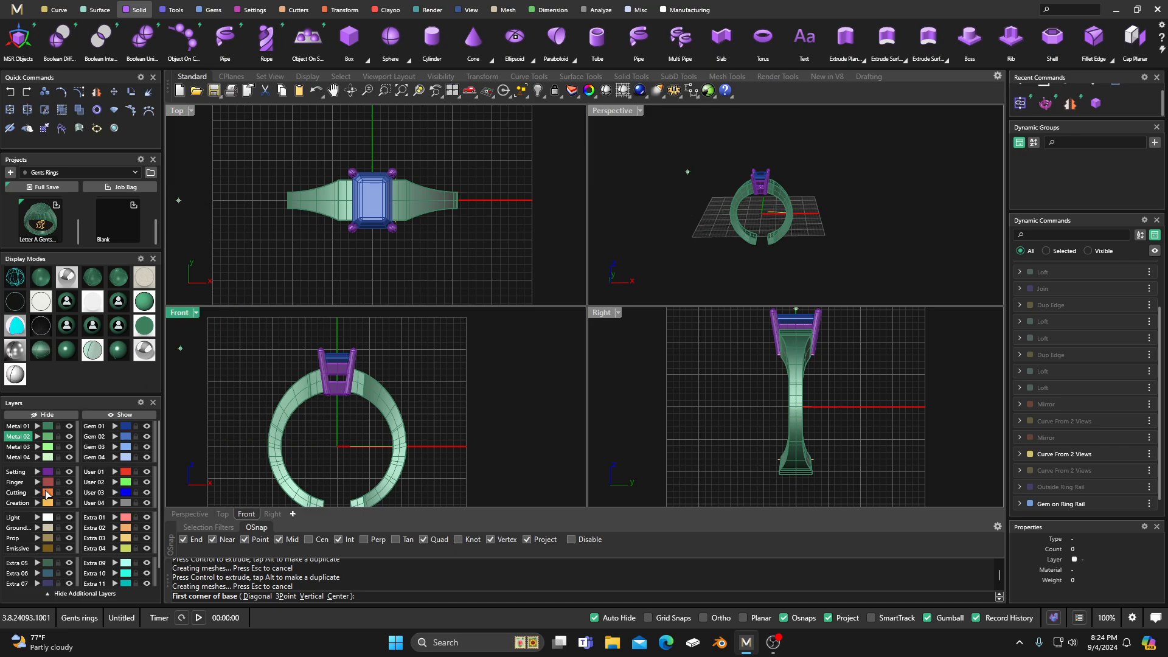
pyautogui.click(17, 493)
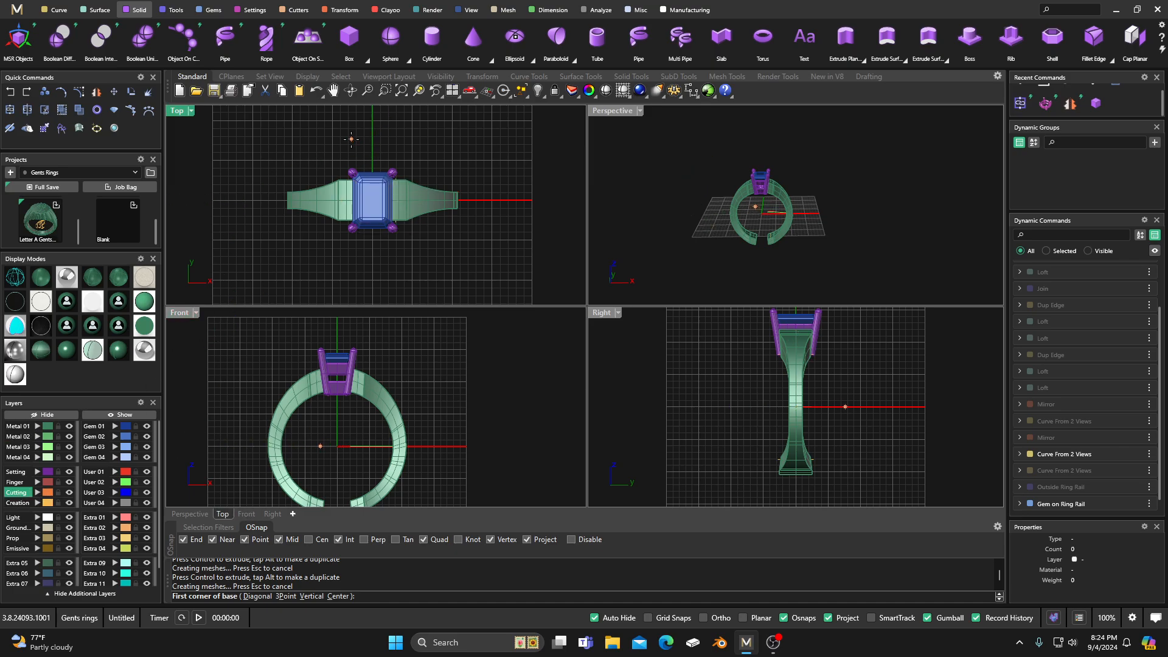
# Step: Try a cutting box started at 0,0,0 with its base in the Top view, and delete it
pyautogui.write('0,0,0')
pyautogui.press('Return')
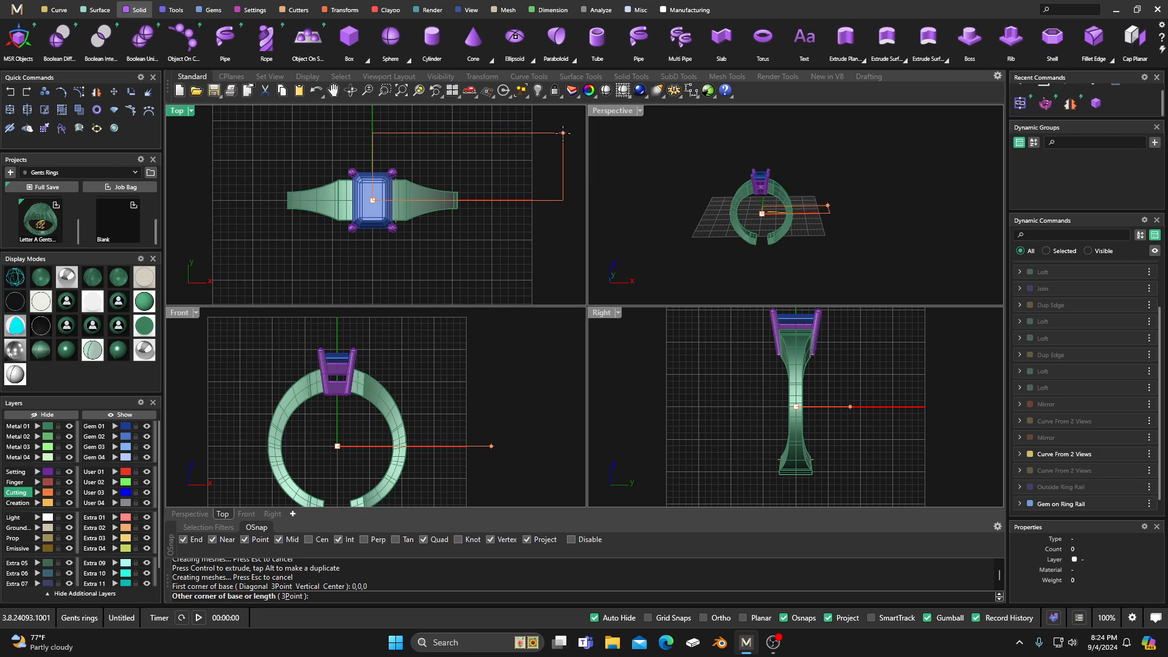
pyautogui.moveTo(563, 133); pyautogui.dragTo(491, 167, button='right')
pyautogui.click(495, 160)
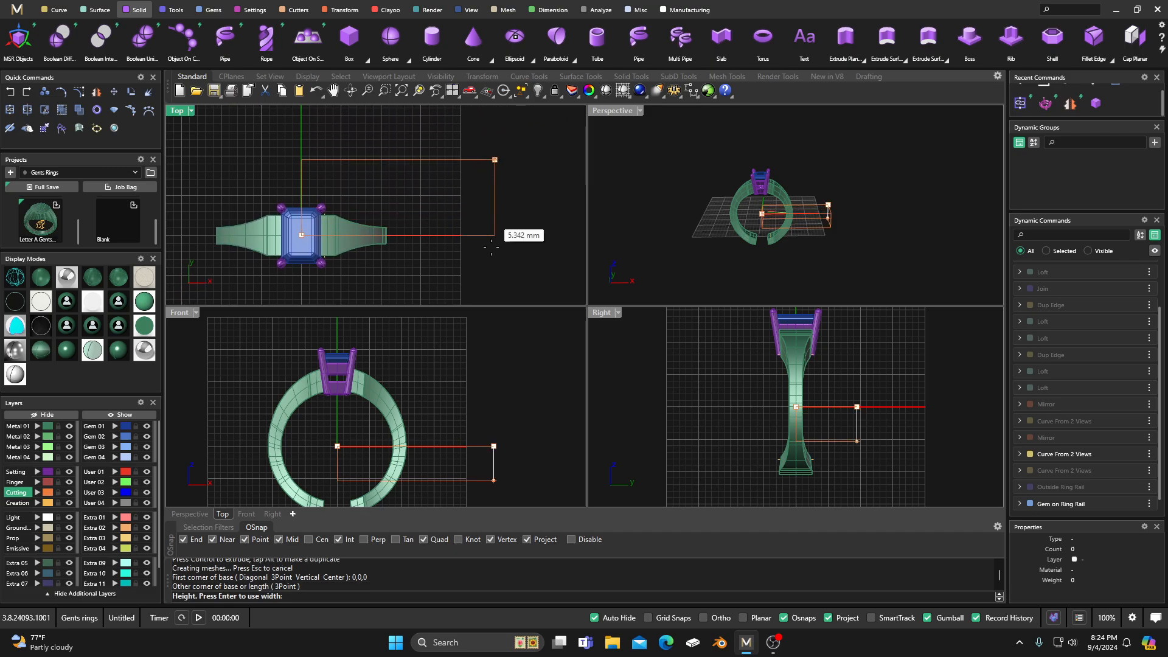
pyautogui.click(499, 387)
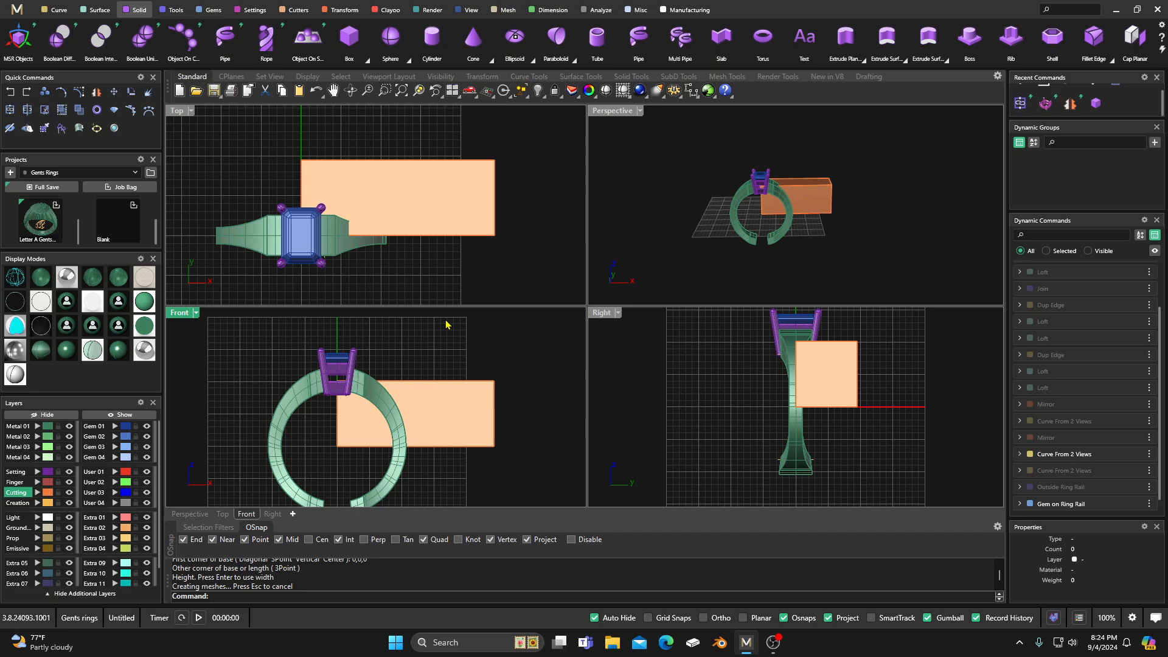
pyautogui.click(456, 404)
pyautogui.press('Delete')
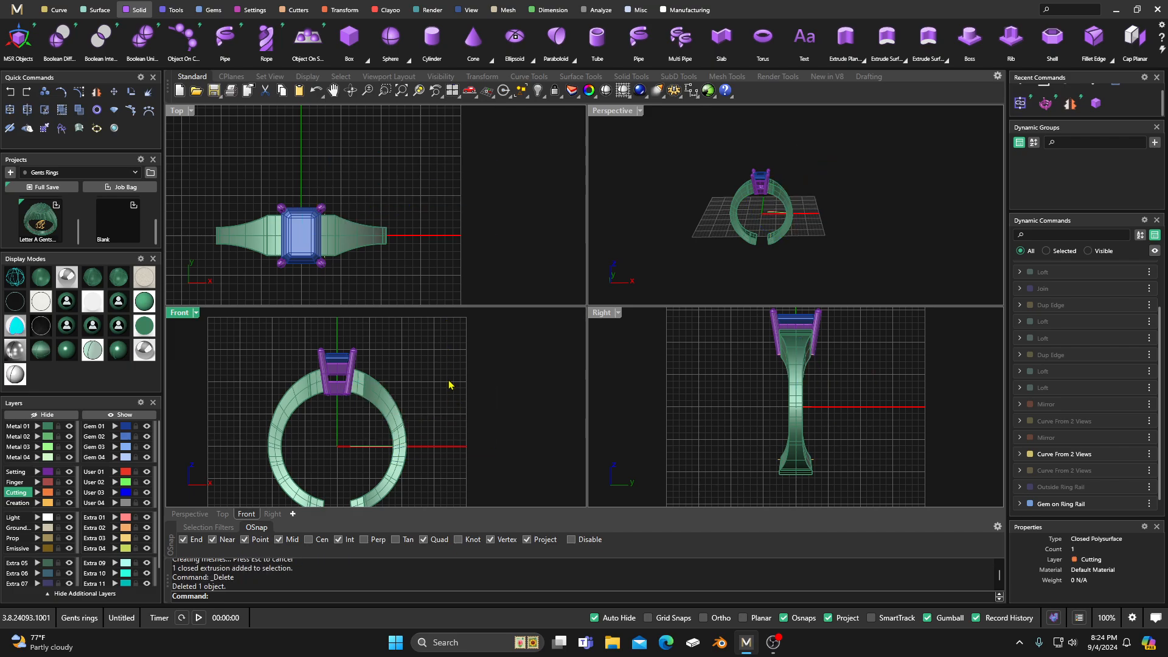
# Step: Draw a cutting box from 0,0,0 with its base in the Front view, deep and wide enough for the ring's lower half
pyautogui.rightClick(449, 381)
pyautogui.write('0,0,0')
pyautogui.press('Return')
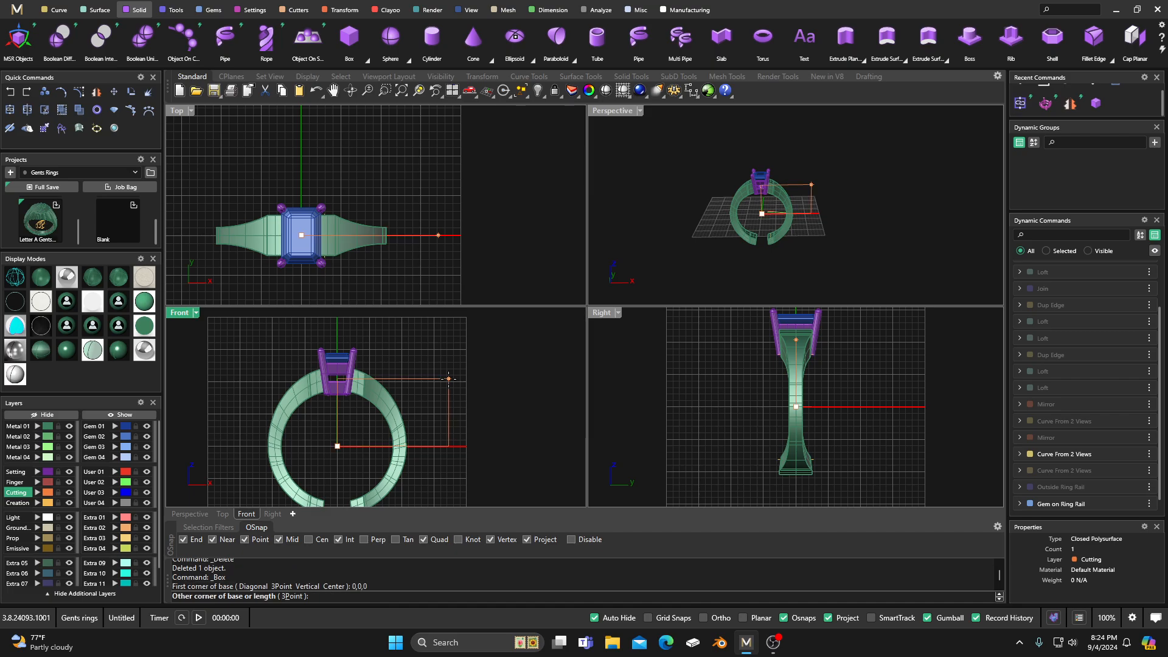
pyautogui.scroll(-5, 456, 395)
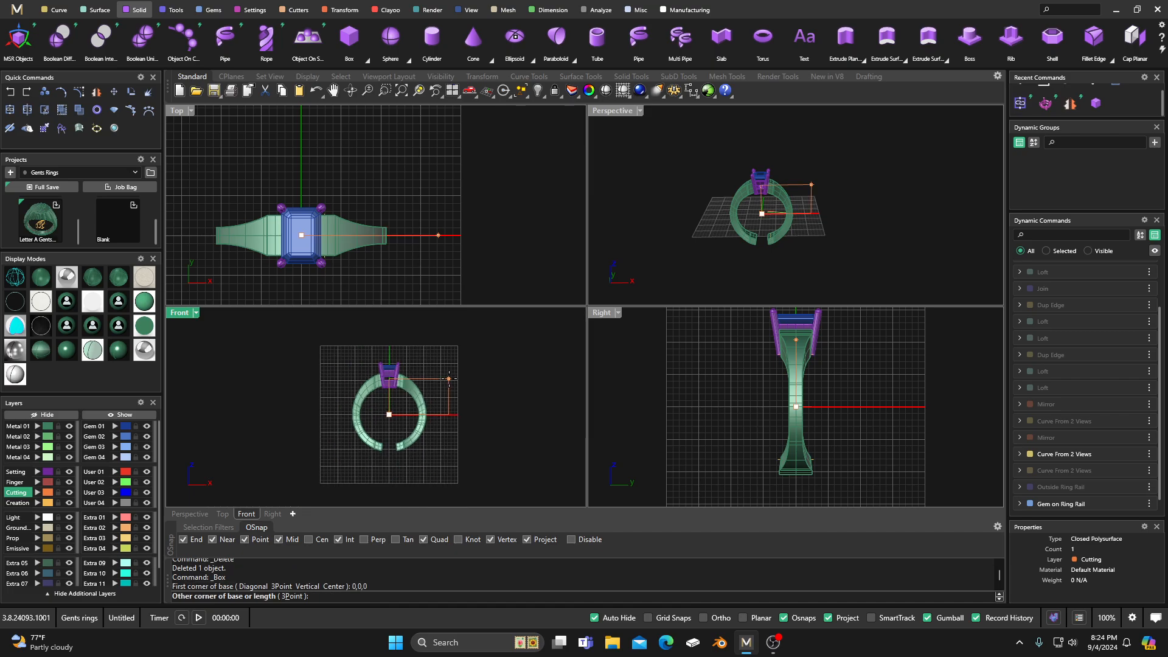
pyautogui.click(510, 453)
pyautogui.scroll(-2, 529, 173)
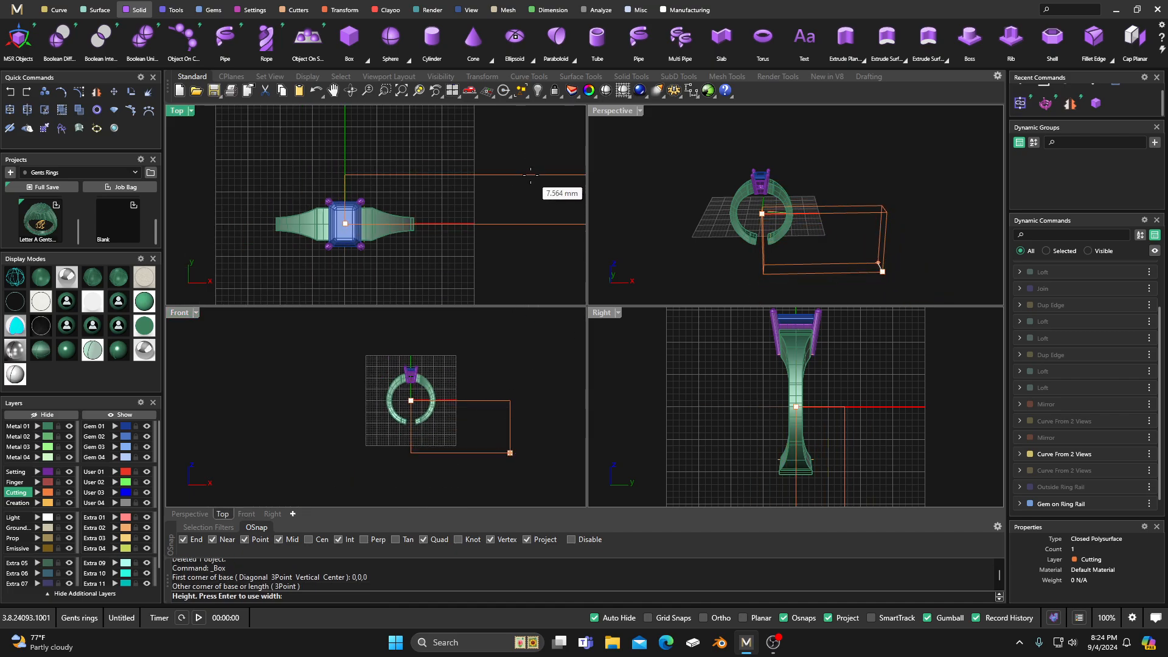
pyautogui.moveTo(529, 170); pyautogui.dragTo(463, 209, button='right')
pyautogui.click(472, 171)
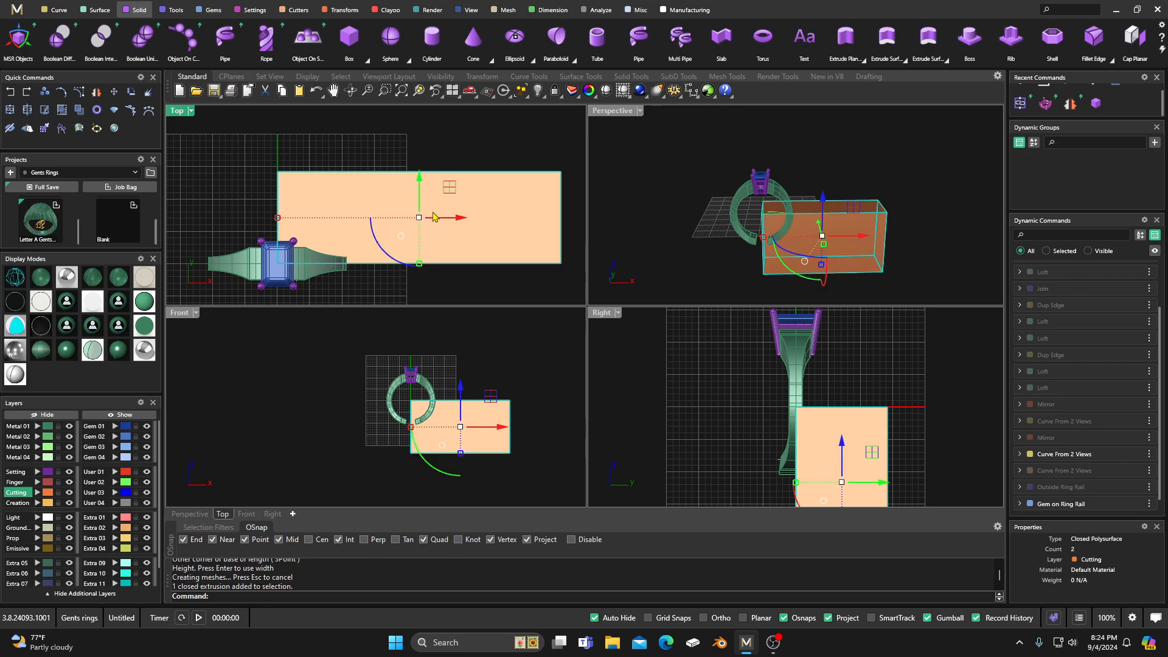
# Step: Move the cutting box along X and Y to centre it on the ring, enclosing everything below the ring's midline
pyautogui.moveTo(460, 217); pyautogui.dragTo(320, 212)
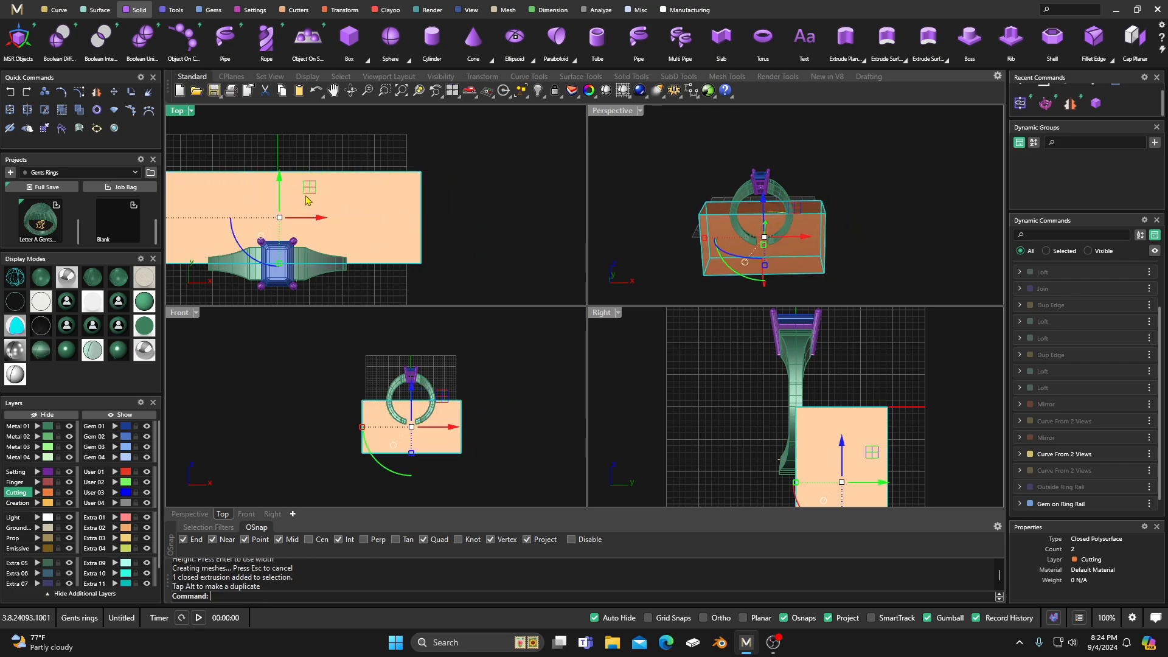
pyautogui.moveTo(280, 176); pyautogui.dragTo(280, 216)
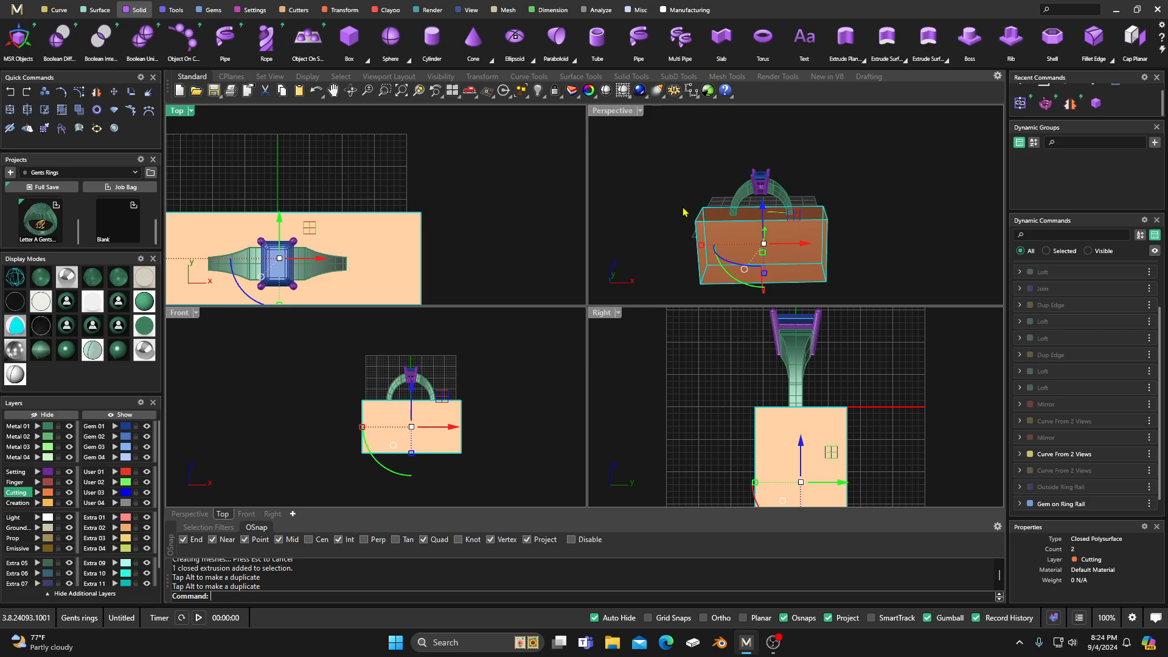
pyautogui.doubleClick(619, 112)
pyautogui.moveTo(631, 218); pyautogui.dragTo(600, 238, button='right')
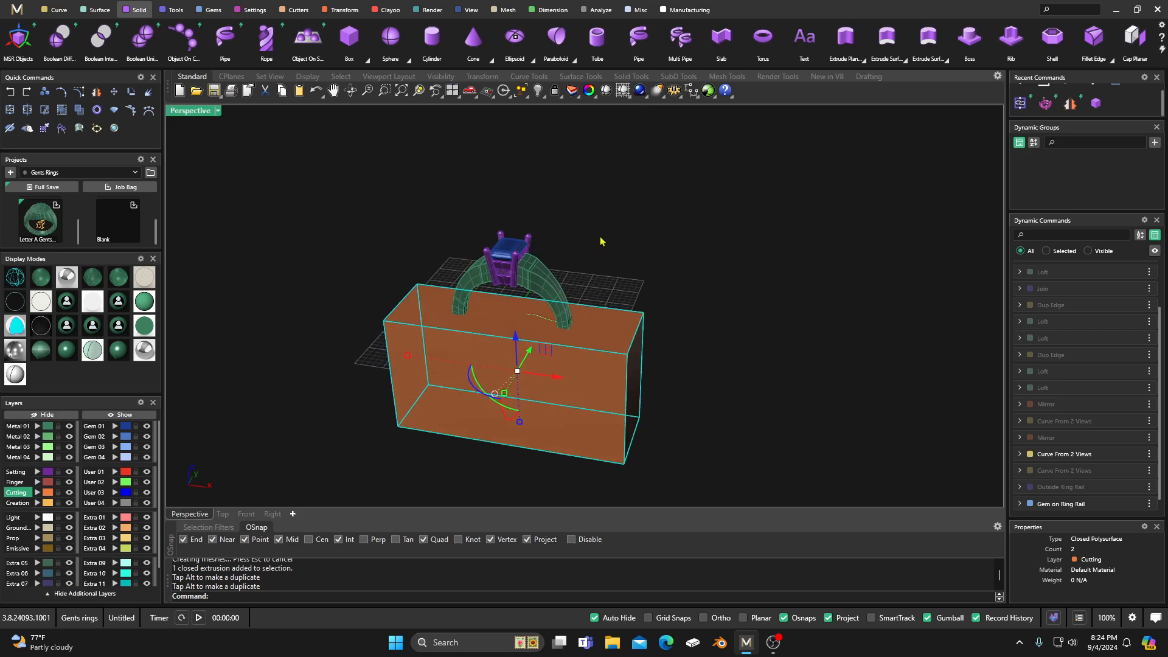
pyautogui.click(600, 238)
# Step: Check the cutting box and each shoulder by selecting them one at a time, and clear the selection
pyautogui.click(521, 384)
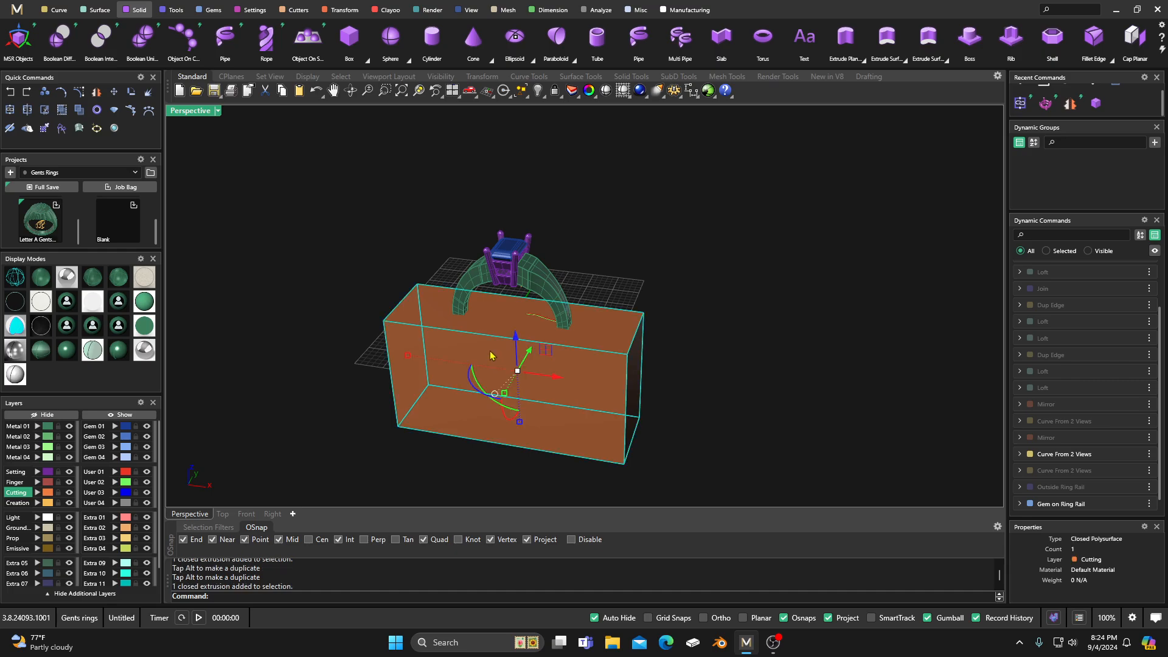
pyautogui.click(627, 211)
pyautogui.click(553, 291)
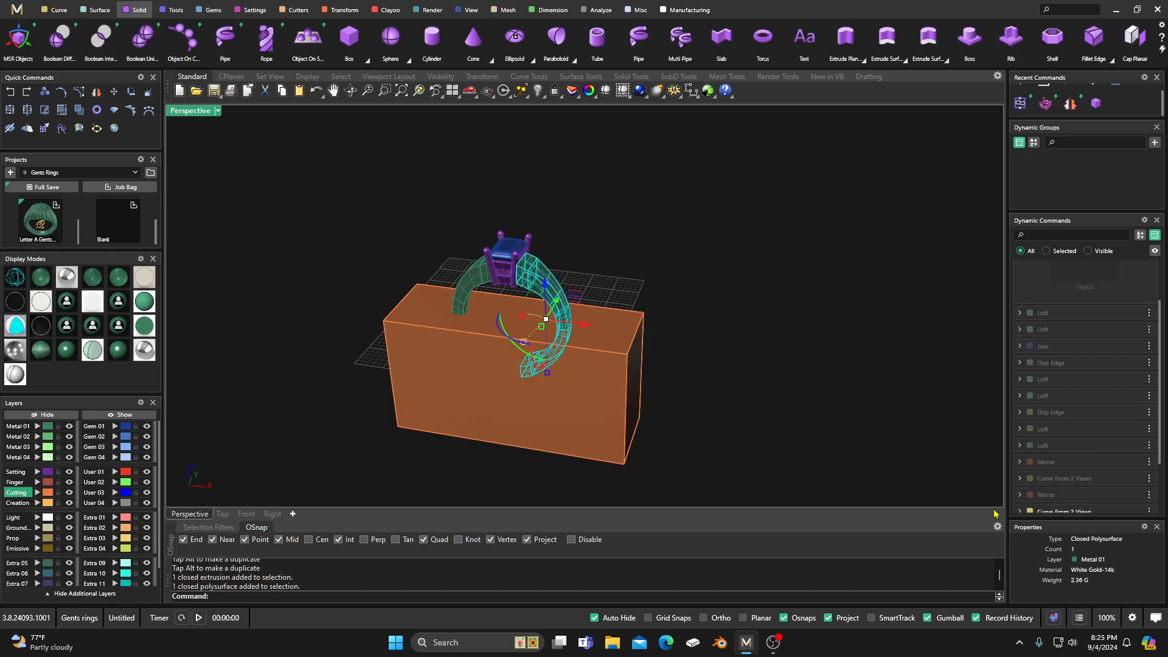
pyautogui.click(670, 275)
pyautogui.click(474, 278)
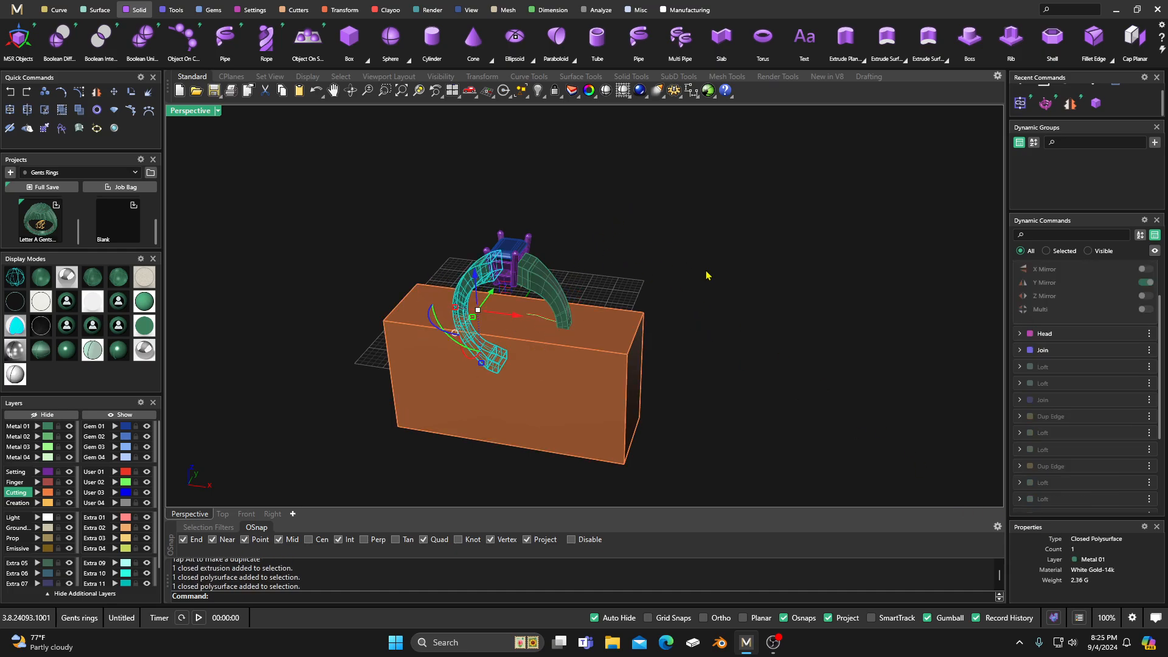
pyautogui.click(693, 296)
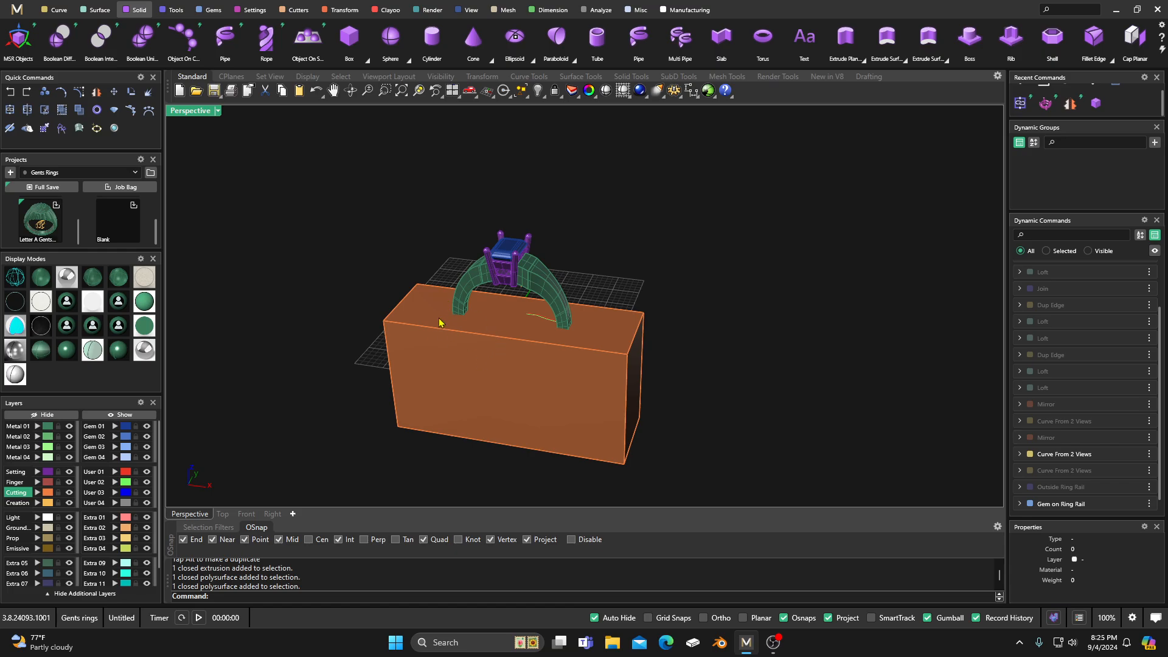
# Step: Subtract the cutting box from both shoulders with Boolean Difference to remove their lower halves
pyautogui.click(59, 39)
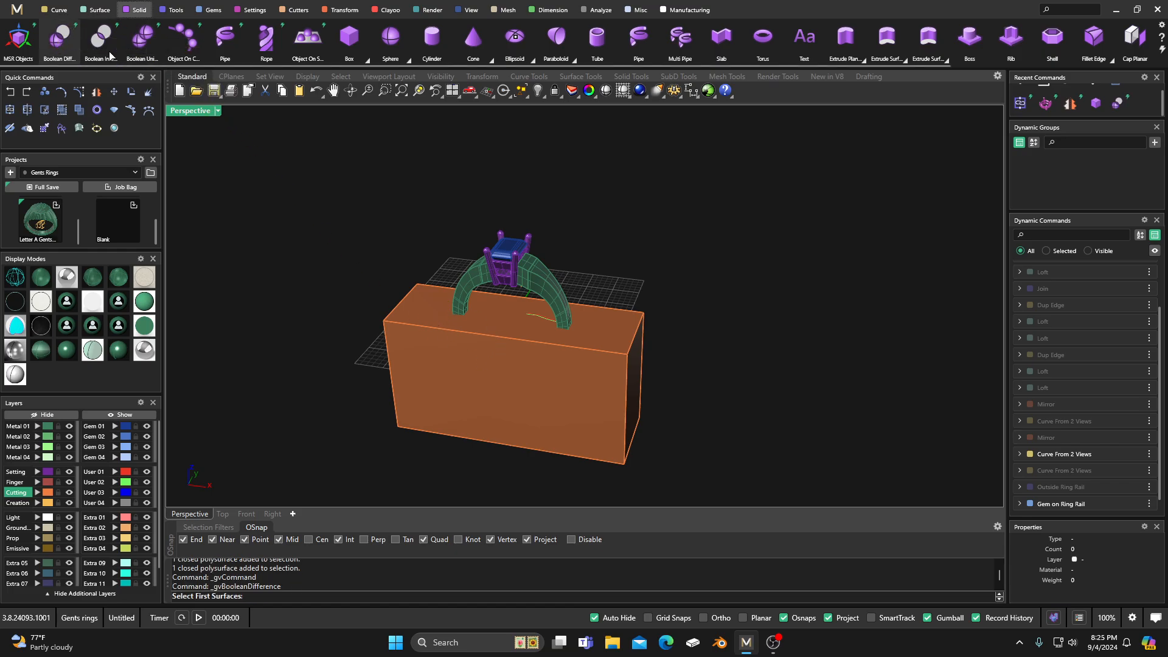
pyautogui.click(546, 289)
pyautogui.click(481, 292)
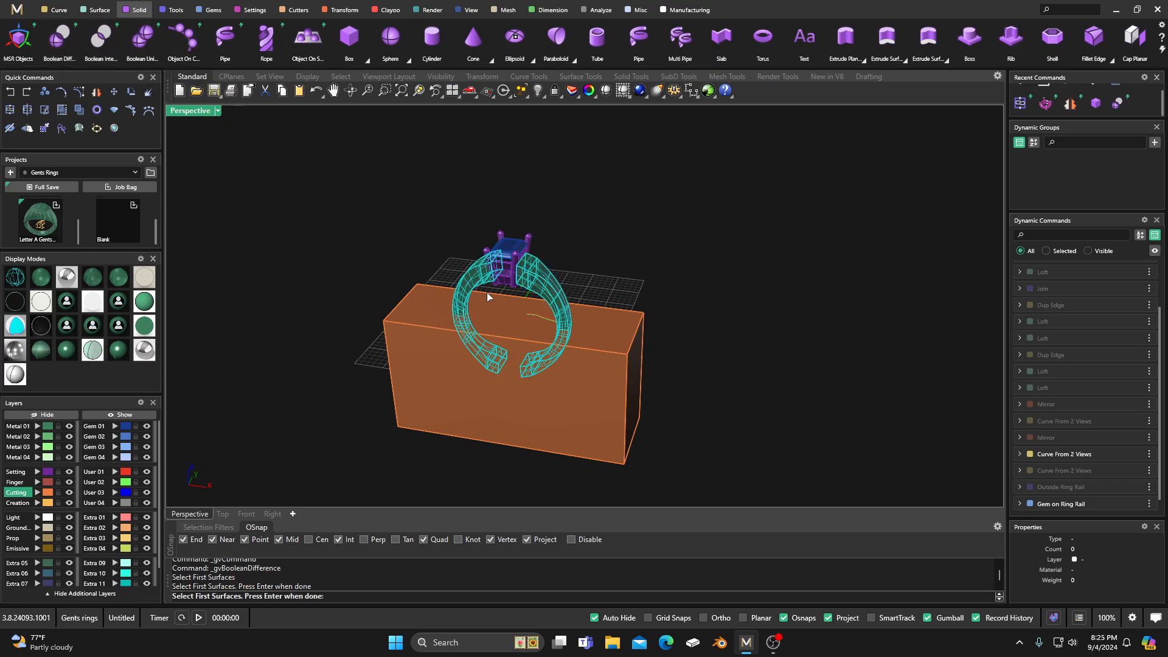
pyautogui.press('Return')
pyautogui.click(505, 335)
pyautogui.press('Return')
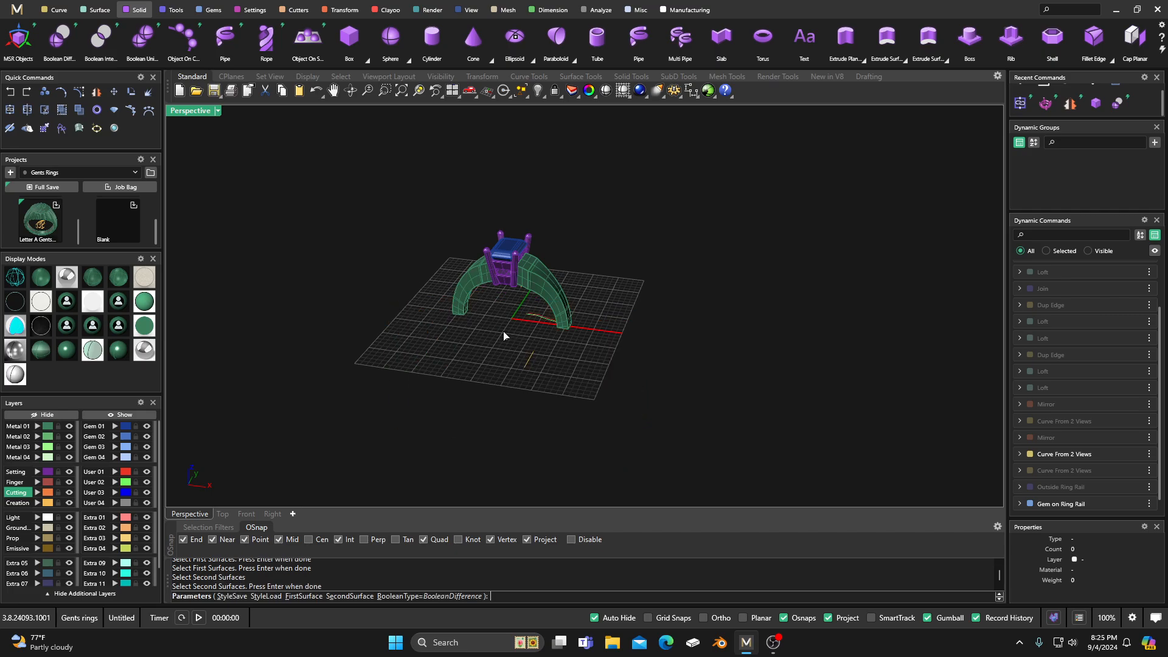
pyautogui.press('Return')
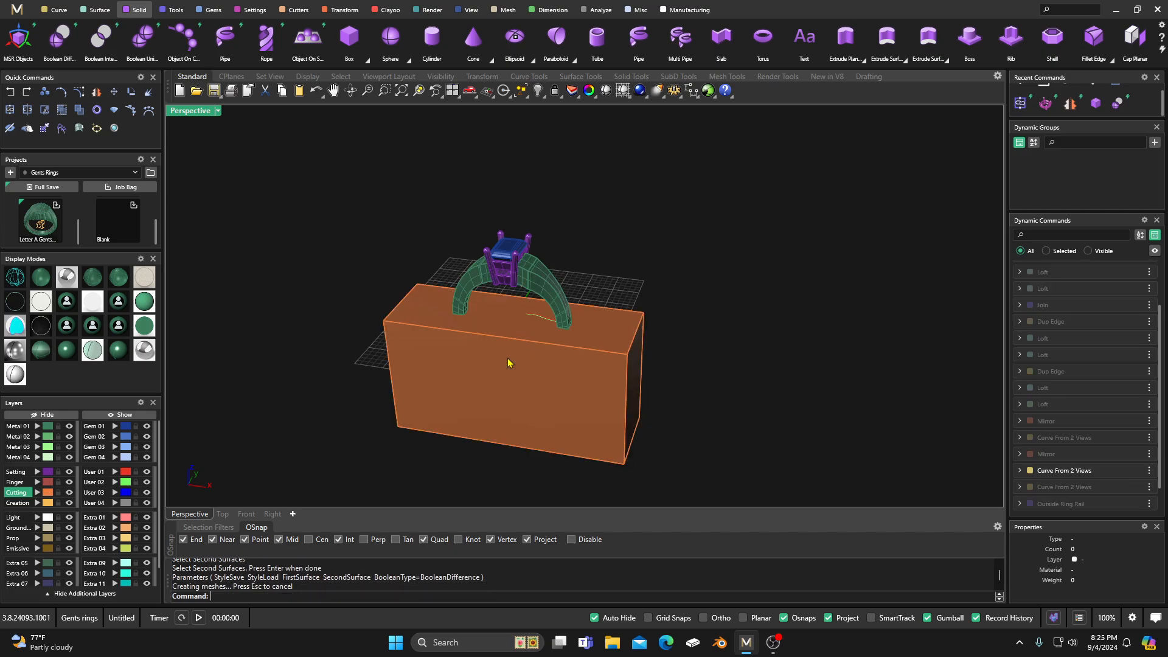
# Step: Move the cutting box to the User 04 layer and hide that layer
pyautogui.click(49, 495)
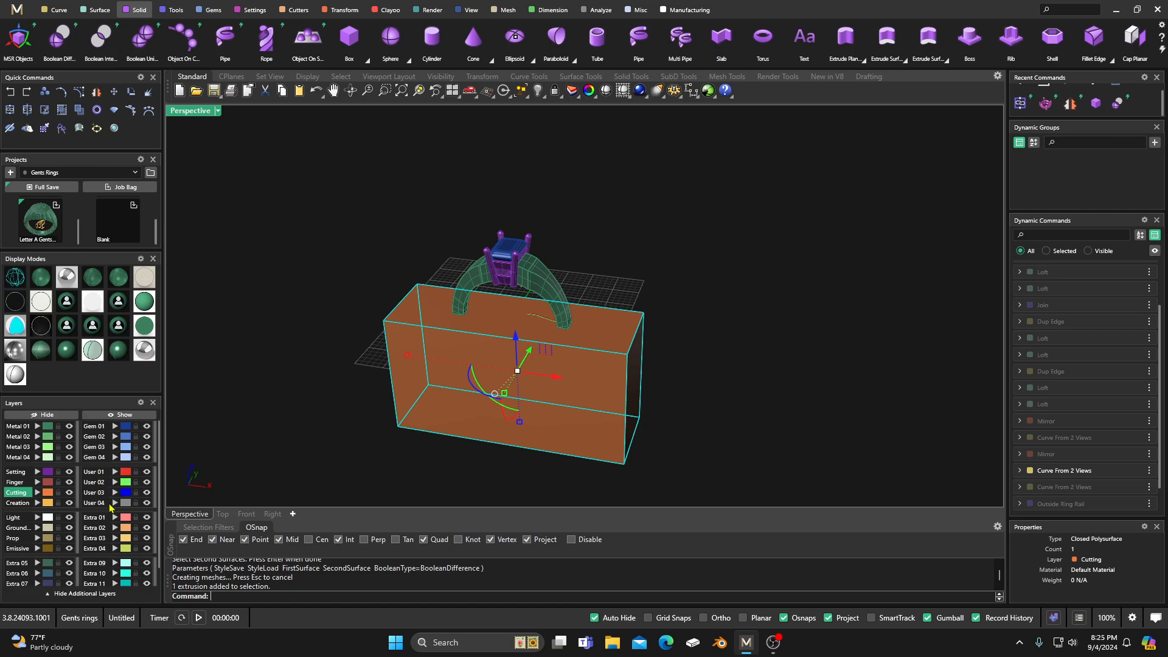
pyautogui.click(114, 503)
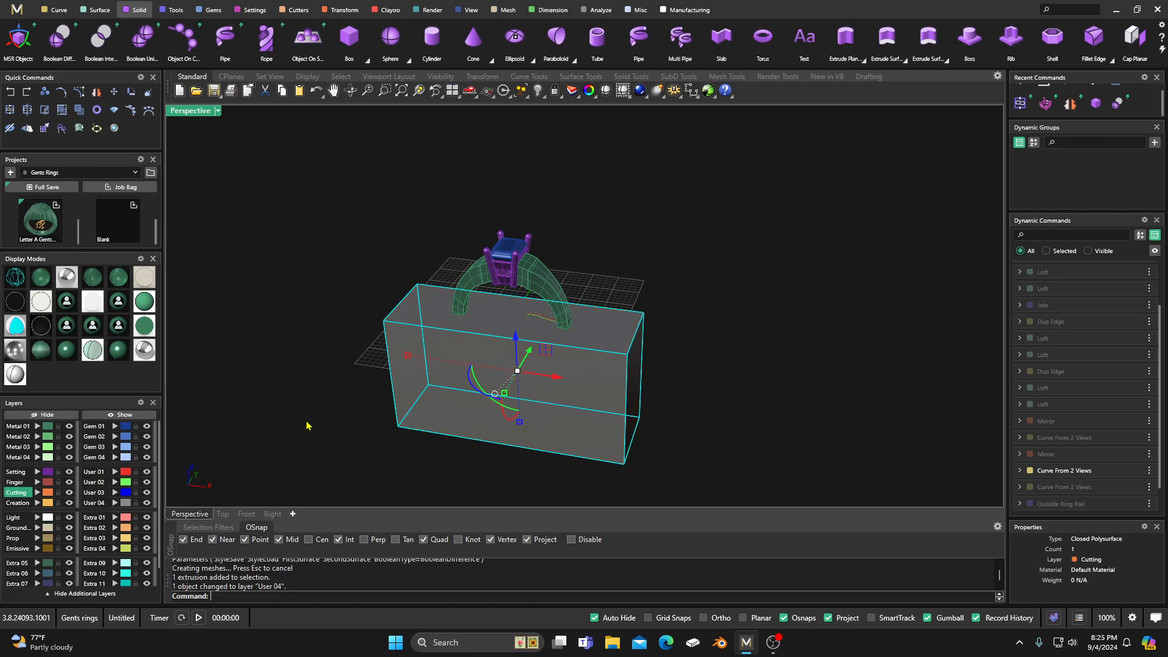
pyautogui.click(146, 503)
pyautogui.moveTo(427, 416); pyautogui.dragTo(530, 433, button='right')
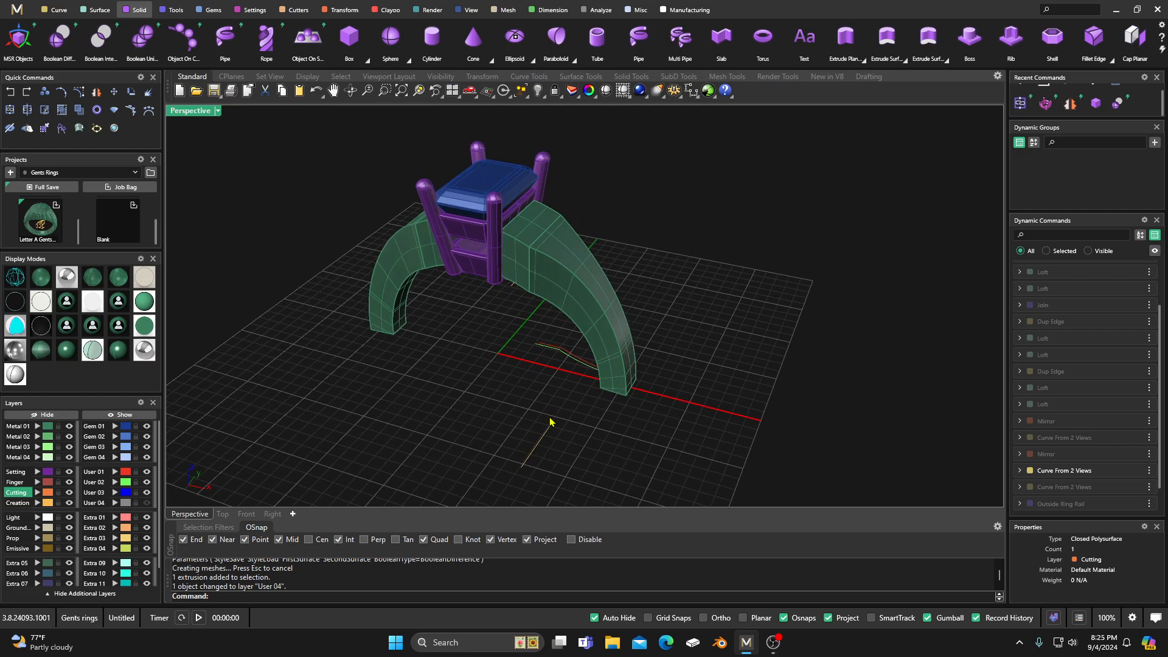
# Step: Select the two shoulder profile curves and fine-tune their position along X with a small outward move and a slight move back
pyautogui.scroll(3, 560, 364)
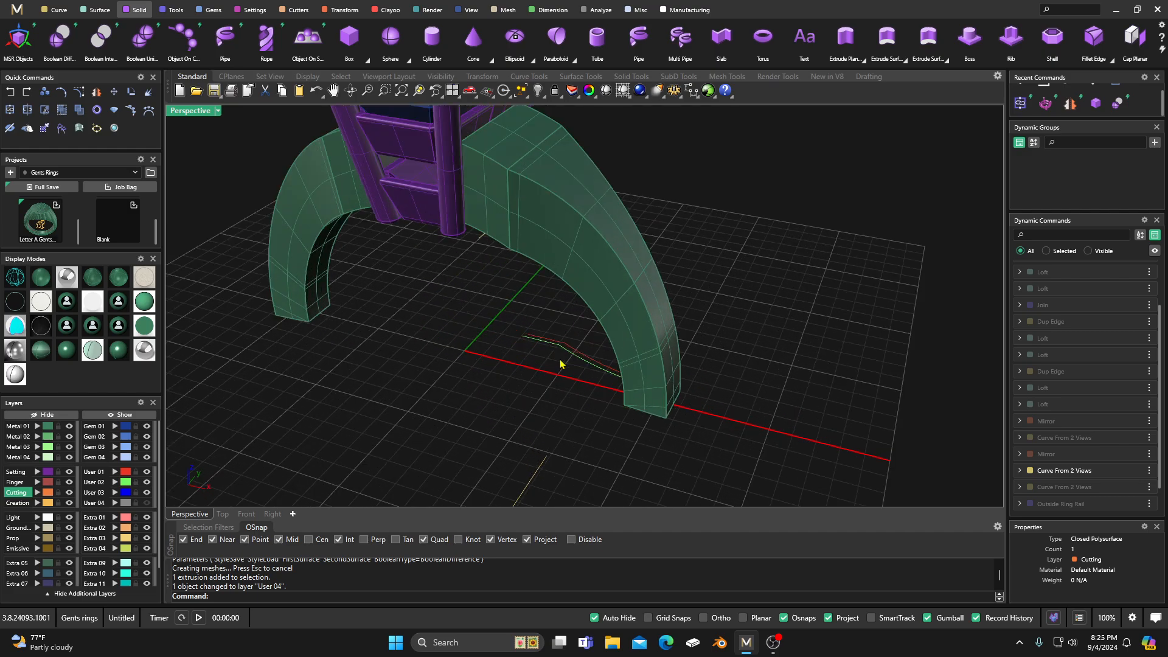
pyautogui.moveTo(541, 389); pyautogui.dragTo(558, 362, button='right')
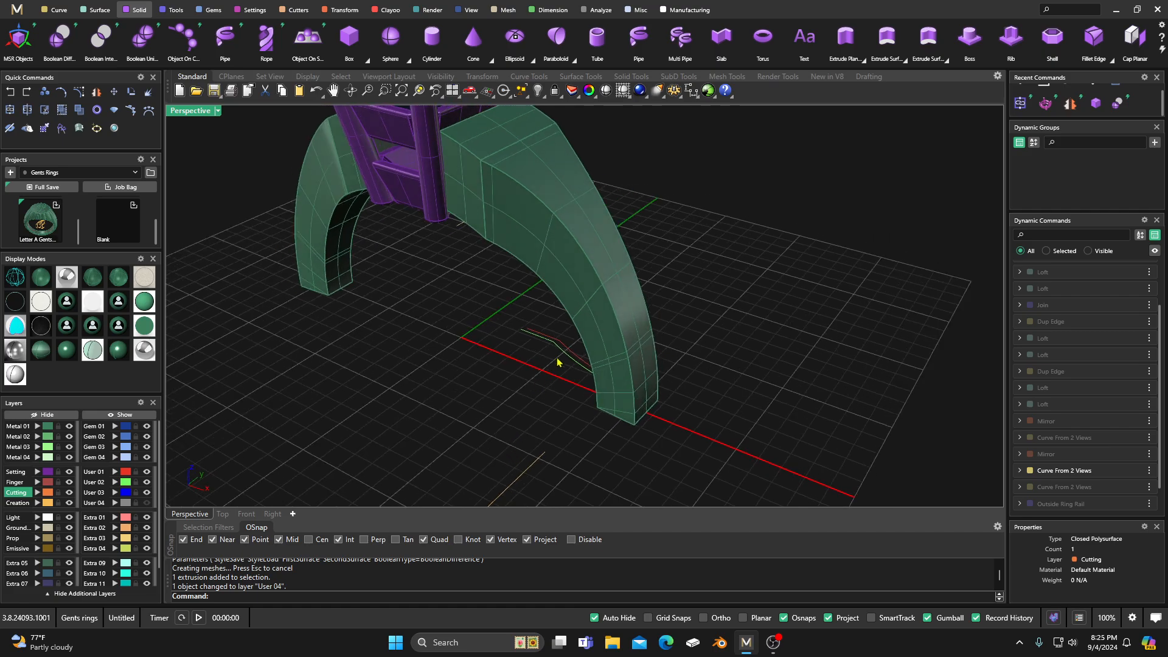
pyautogui.keyDown('shift'); pyautogui.click(575, 360); pyautogui.keyUp('shift')
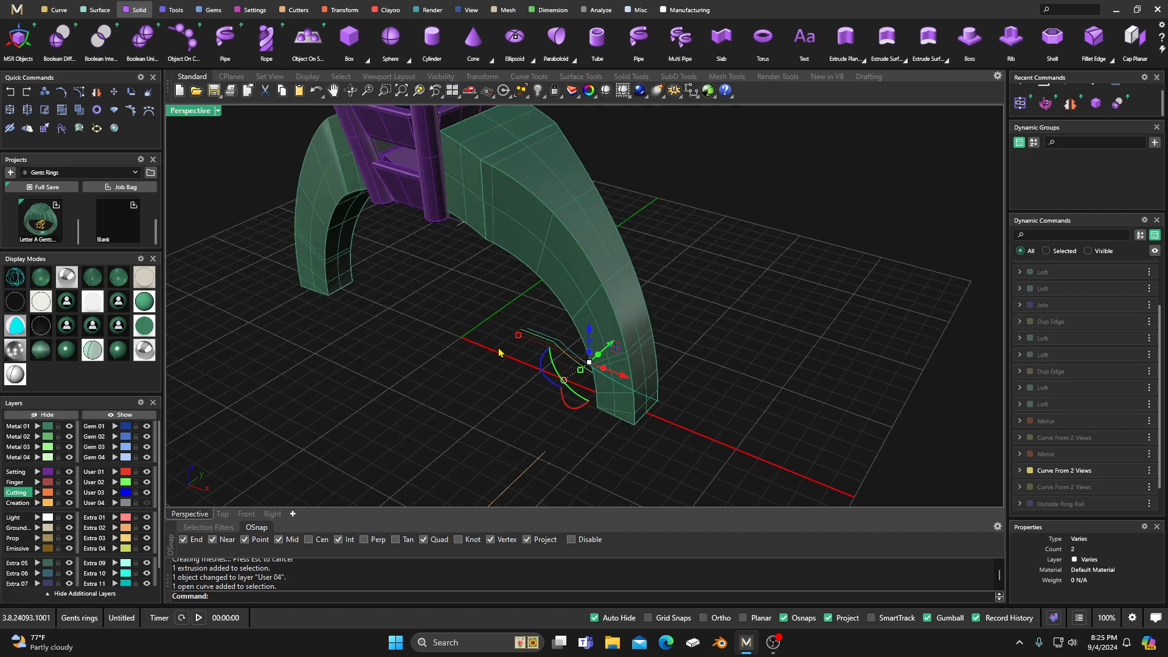
pyautogui.moveTo(627, 381); pyautogui.dragTo(635, 384)
pyautogui.moveTo(508, 406); pyautogui.dragTo(606, 388, button='right')
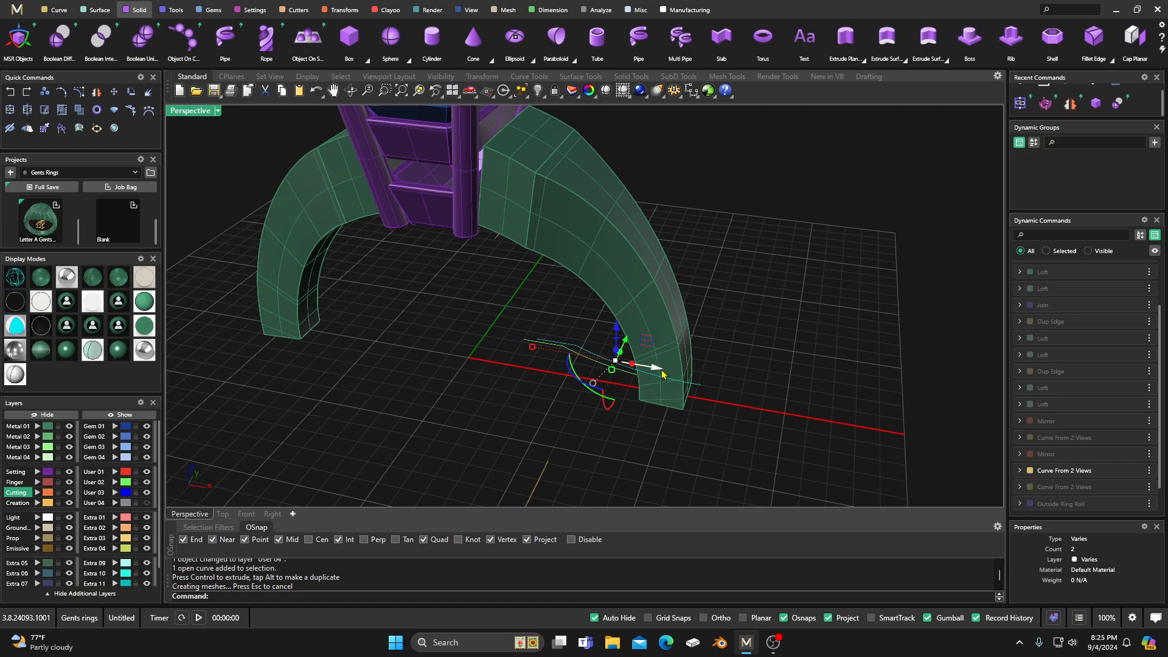
pyautogui.moveTo(663, 373); pyautogui.dragTo(654, 374)
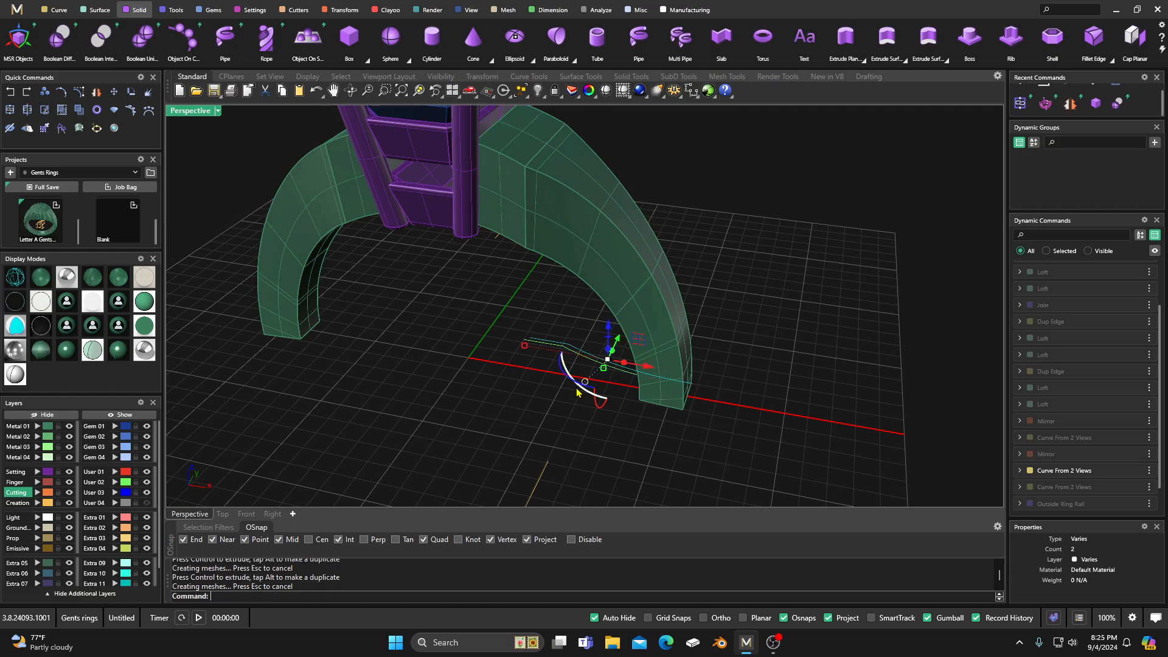
# Step: Try shifting the two profile curves further in the negative X direction and undo that move
pyautogui.moveTo(511, 416); pyautogui.dragTo(522, 446, button='right')
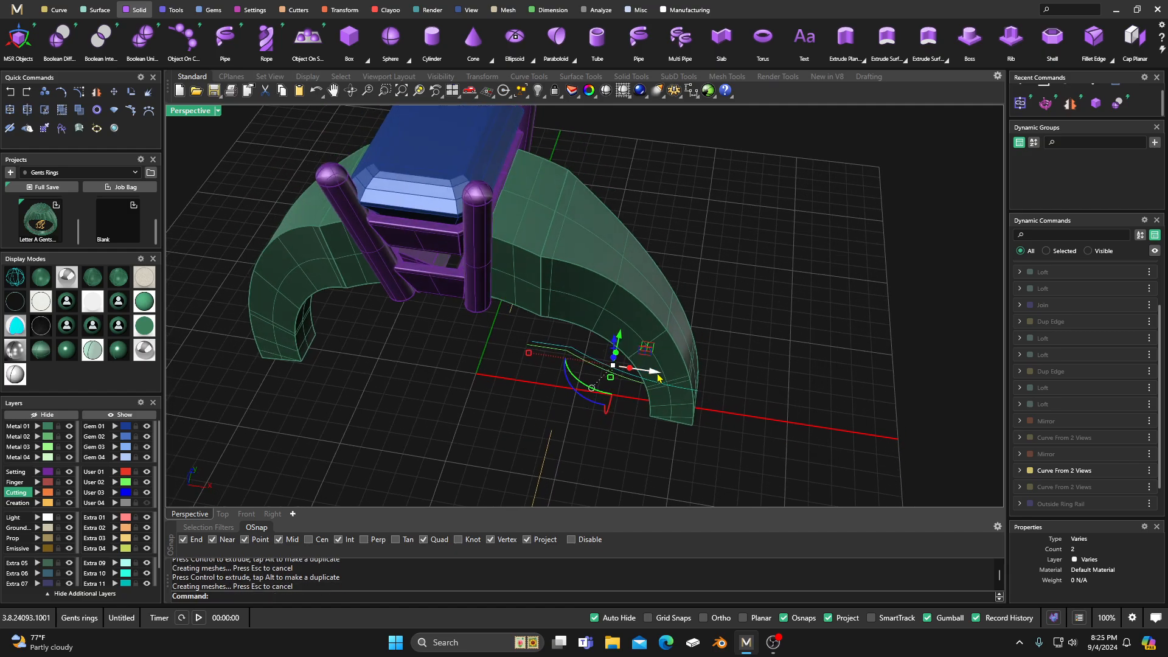
pyautogui.moveTo(659, 378); pyautogui.dragTo(640, 387)
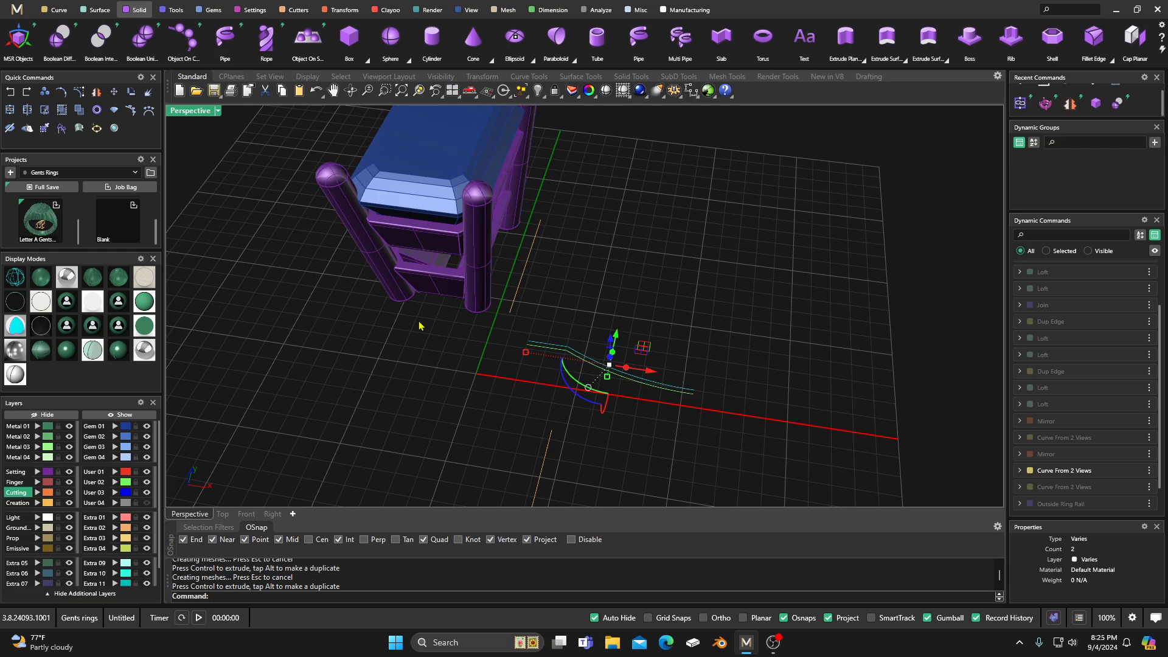
pyautogui.click(10, 93)
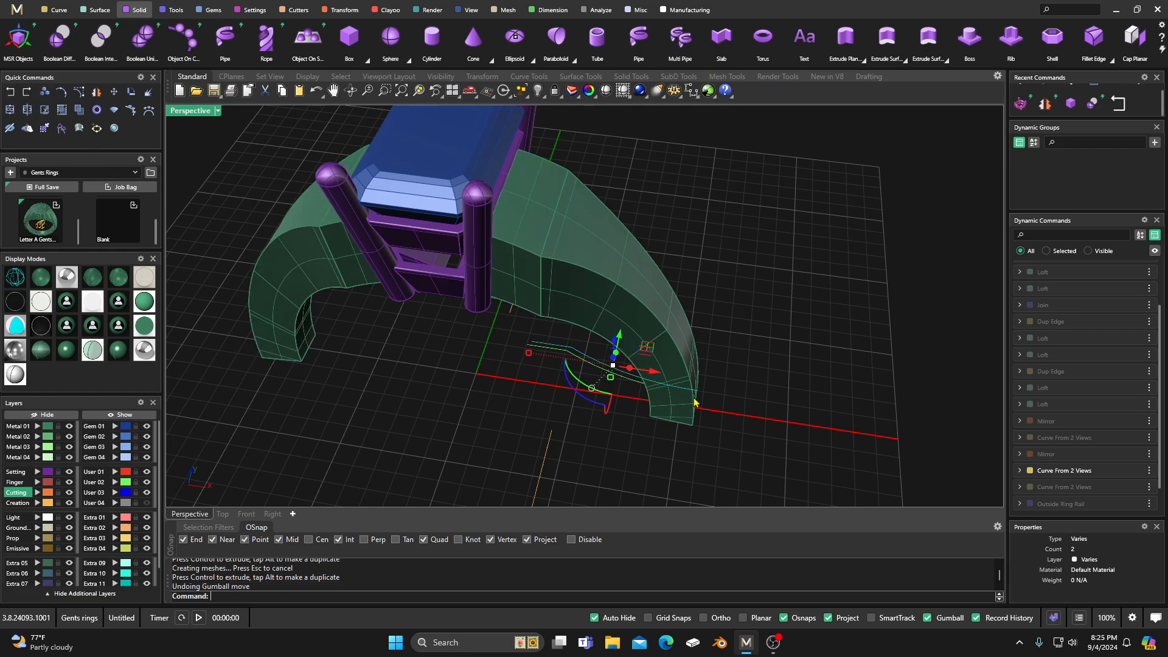
pyautogui.scroll(3, 695, 402)
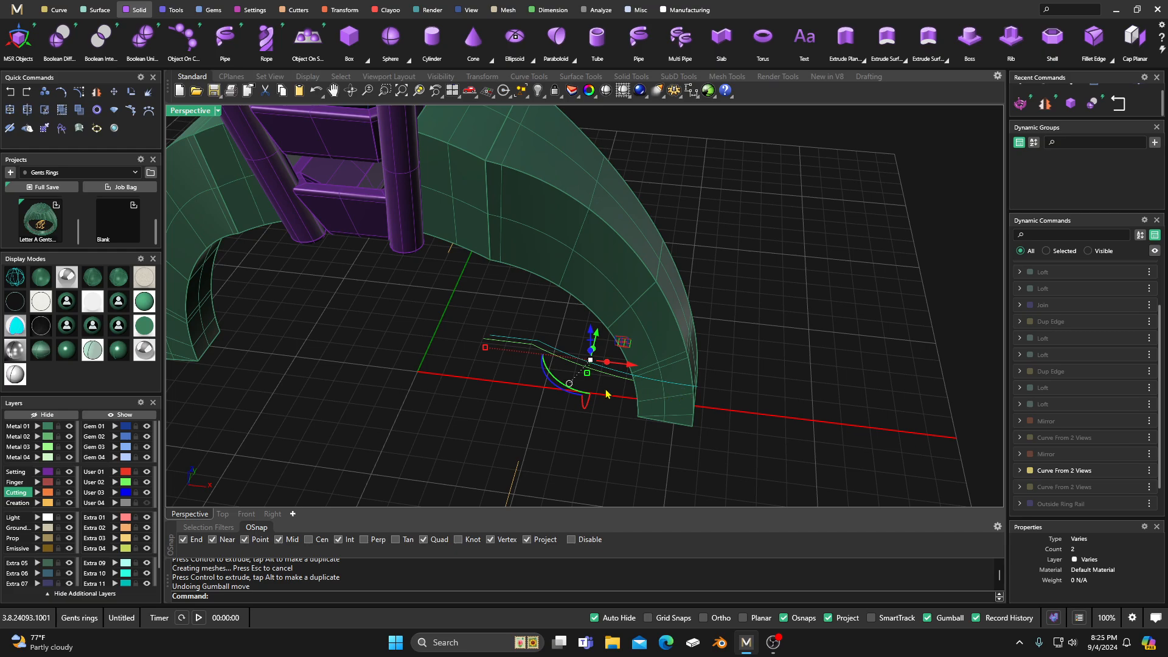
# Step: Inspect the trimmed shoulders and their junction with the head from several angles, in wireframe and shaded display
pyautogui.moveTo(585, 442); pyautogui.dragTo(604, 380, button='right')
pyautogui.scroll(-2, 585, 443)
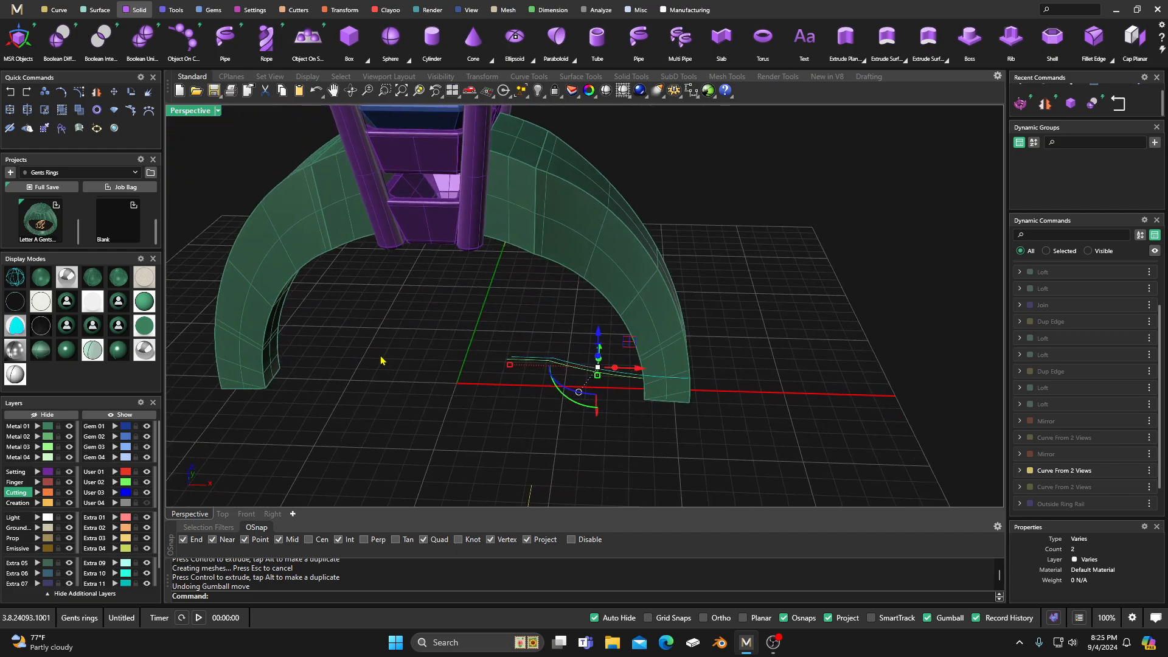
pyautogui.click(18, 281)
pyautogui.moveTo(517, 420); pyautogui.dragTo(541, 383, button='right')
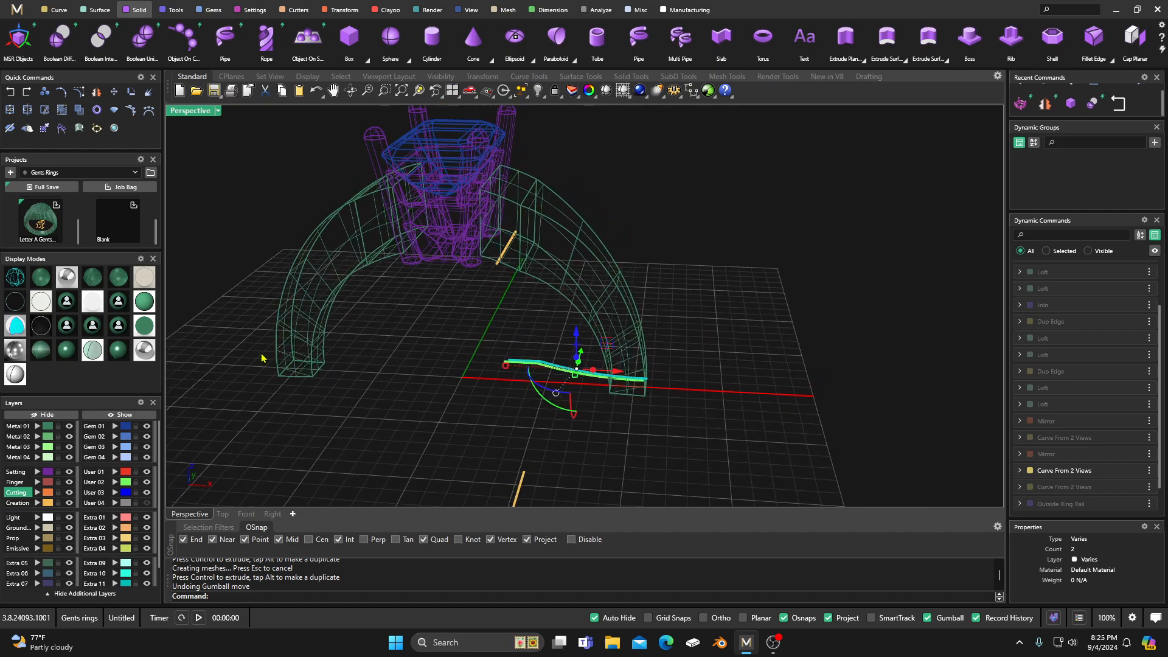
pyautogui.click(46, 282)
pyautogui.scroll(10, 479, 231)
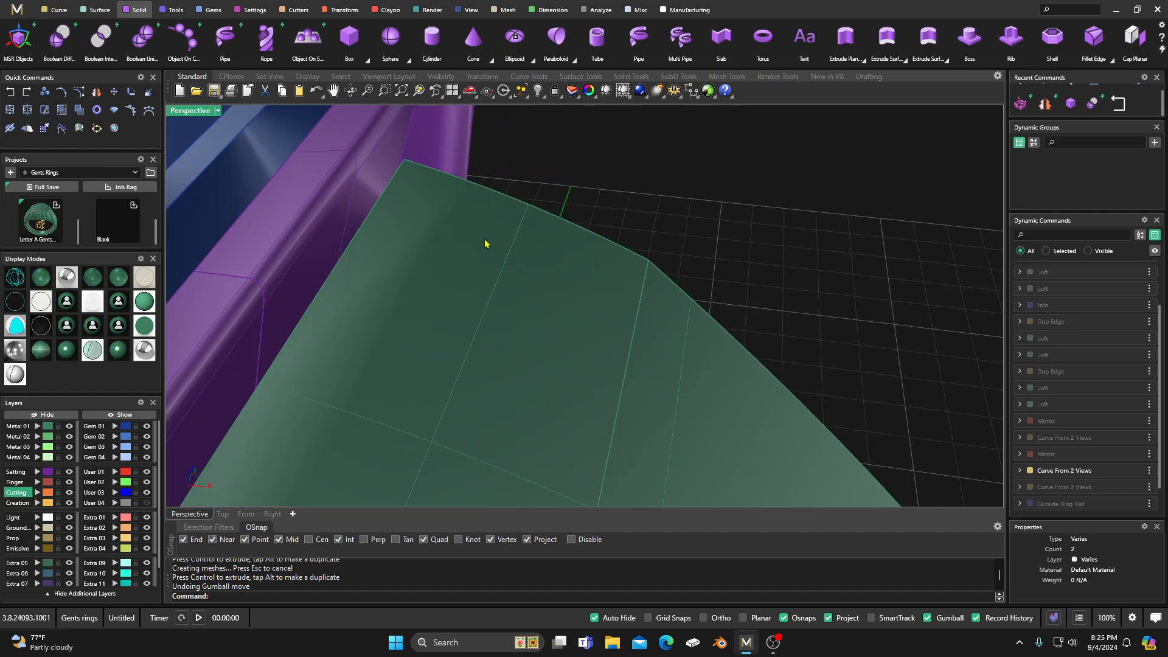
pyautogui.moveTo(484, 243); pyautogui.dragTo(511, 219, button='right')
pyautogui.scroll(-14, 512, 221)
pyautogui.moveTo(493, 365)
pyautogui.mouseDown(button='right')
pyautogui.moveTo(495, 250)
pyautogui.moveTo(517, 210)
pyautogui.moveTo(537, 235)
pyautogui.moveTo(490, 374)
pyautogui.mouseUp(button='right')
pyautogui.scroll(10, 523, 225)
pyautogui.scroll(-12, 529, 225)
pyautogui.click(490, 374)
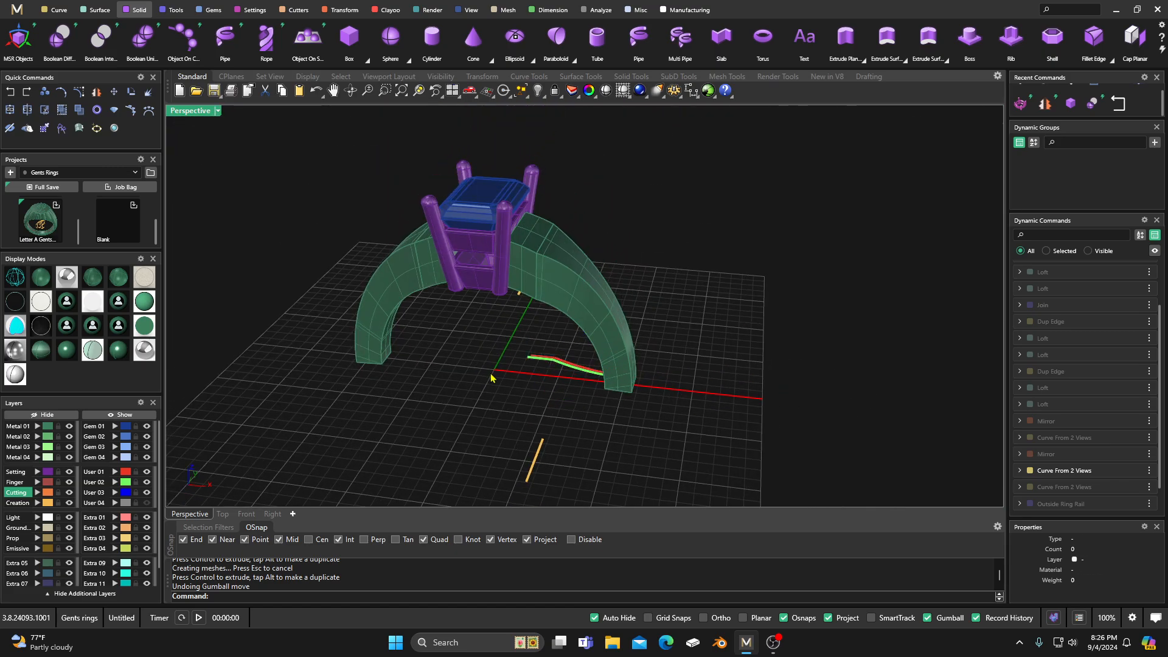
# Step: Move only the User 02 shoulder profile curve slightly in the negative X direction
pyautogui.moveTo(441, 407); pyautogui.dragTo(439, 424, button='right')
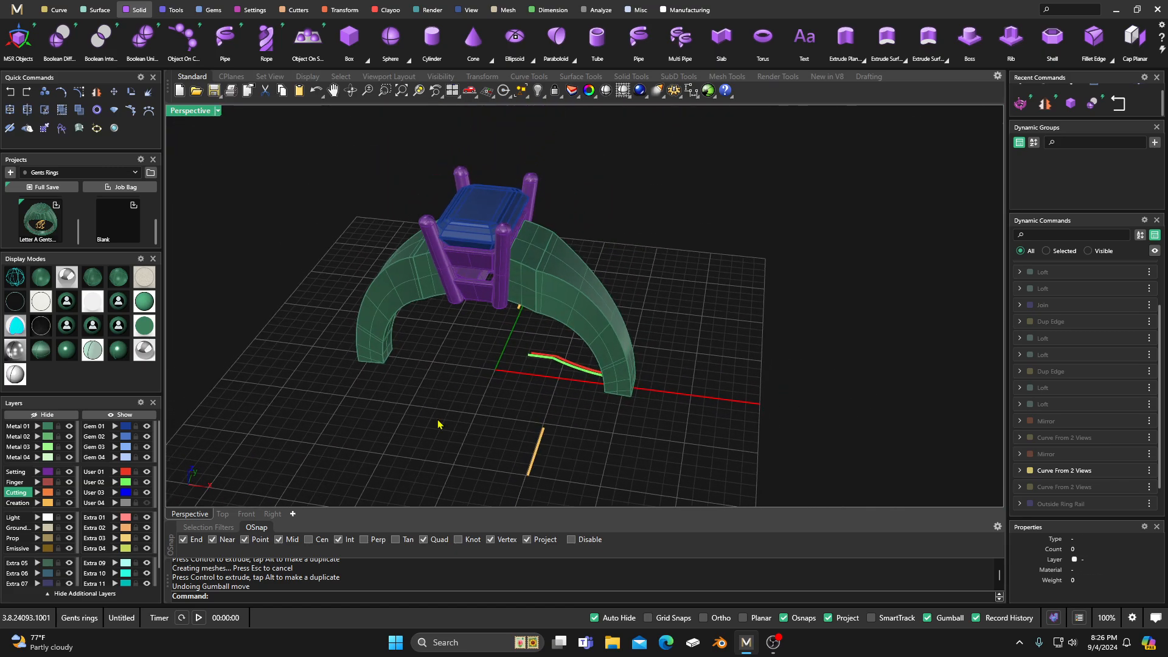
pyautogui.click(550, 358)
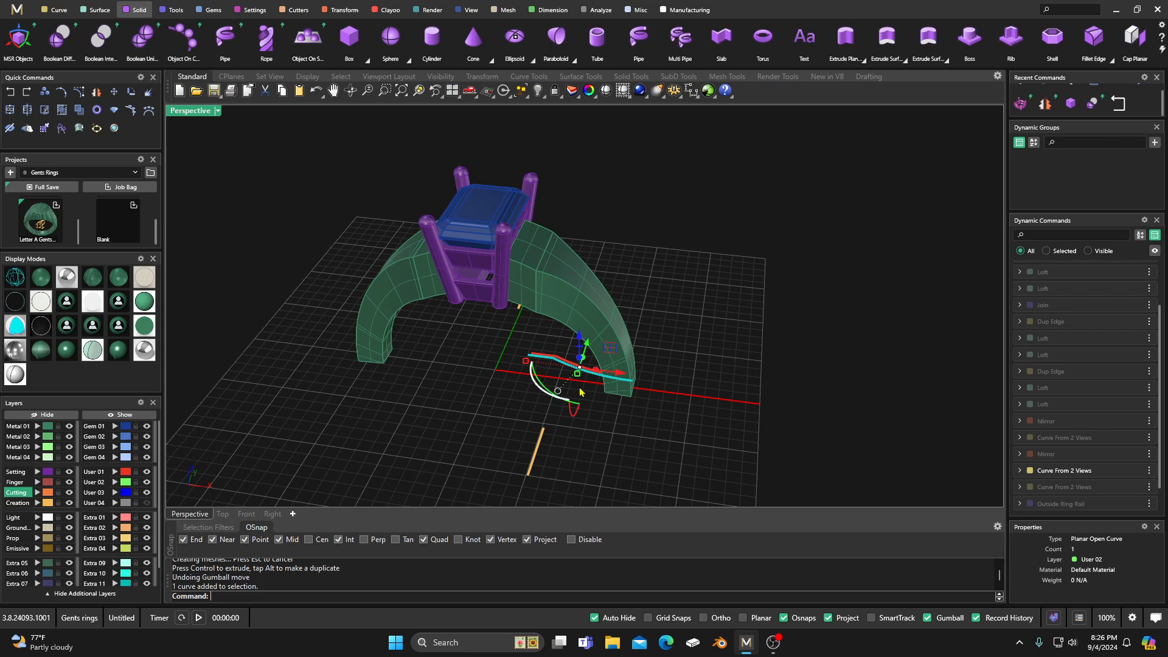
pyautogui.moveTo(617, 374); pyautogui.dragTo(615, 375)
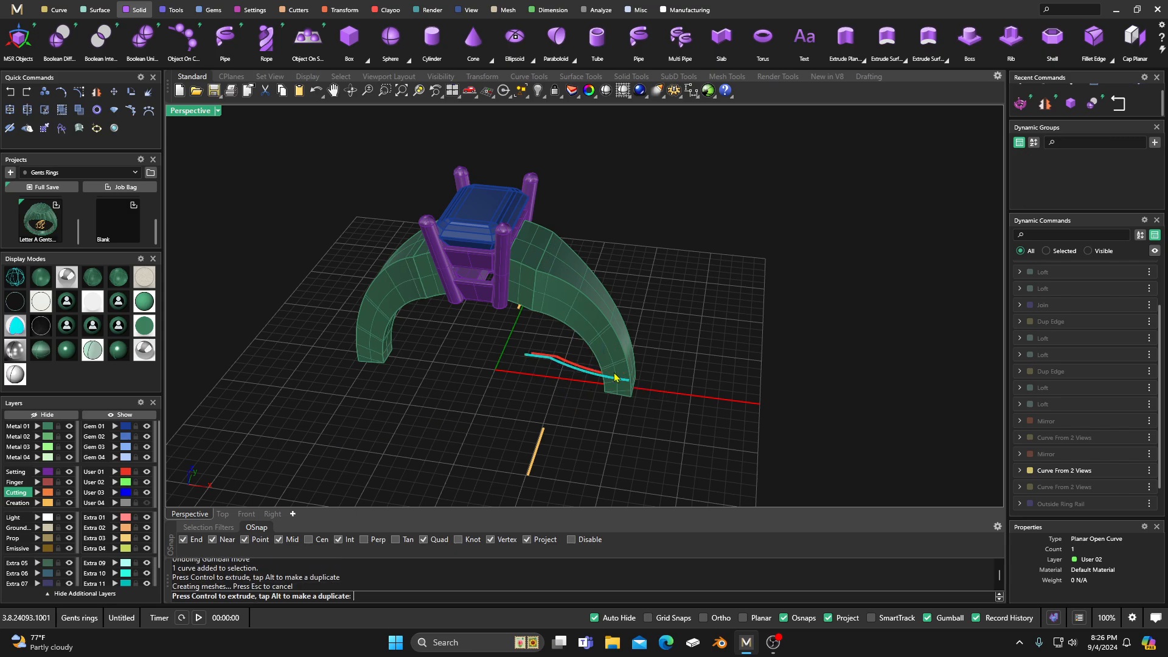
pyautogui.moveTo(462, 425); pyautogui.dragTo(537, 222, button='right')
pyautogui.scroll(10, 539, 220)
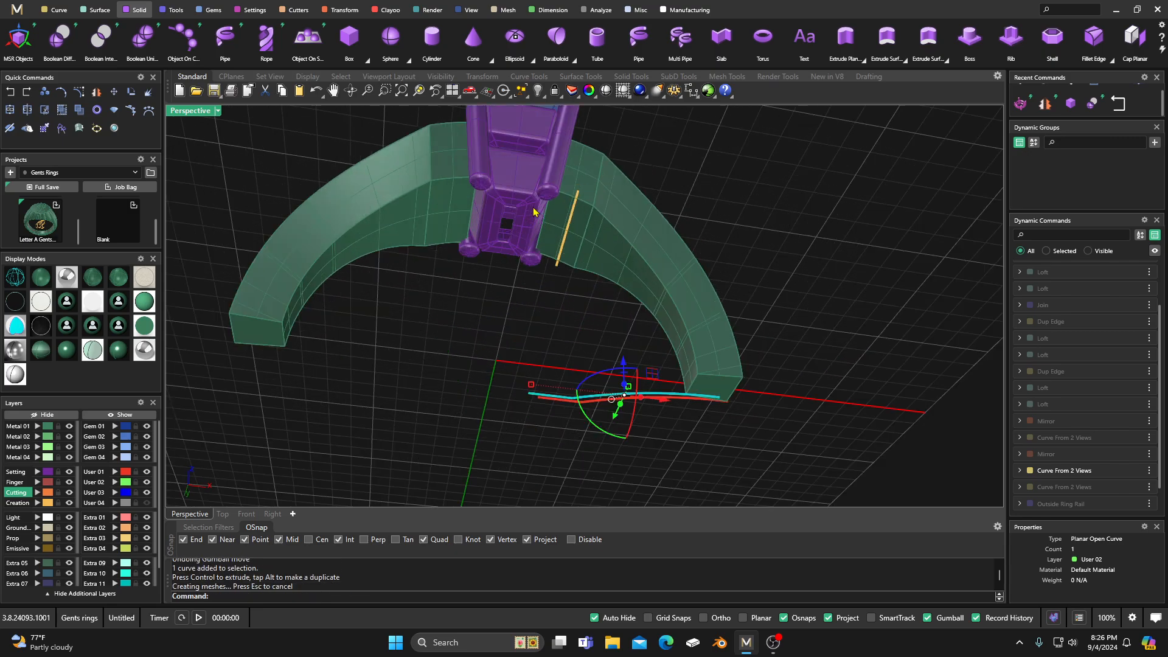
# Step: Edit the prong head and set its X Angle to 8
pyautogui.moveTo(546, 277); pyautogui.dragTo(513, 370, button='right')
pyautogui.scroll(-6, 528, 326)
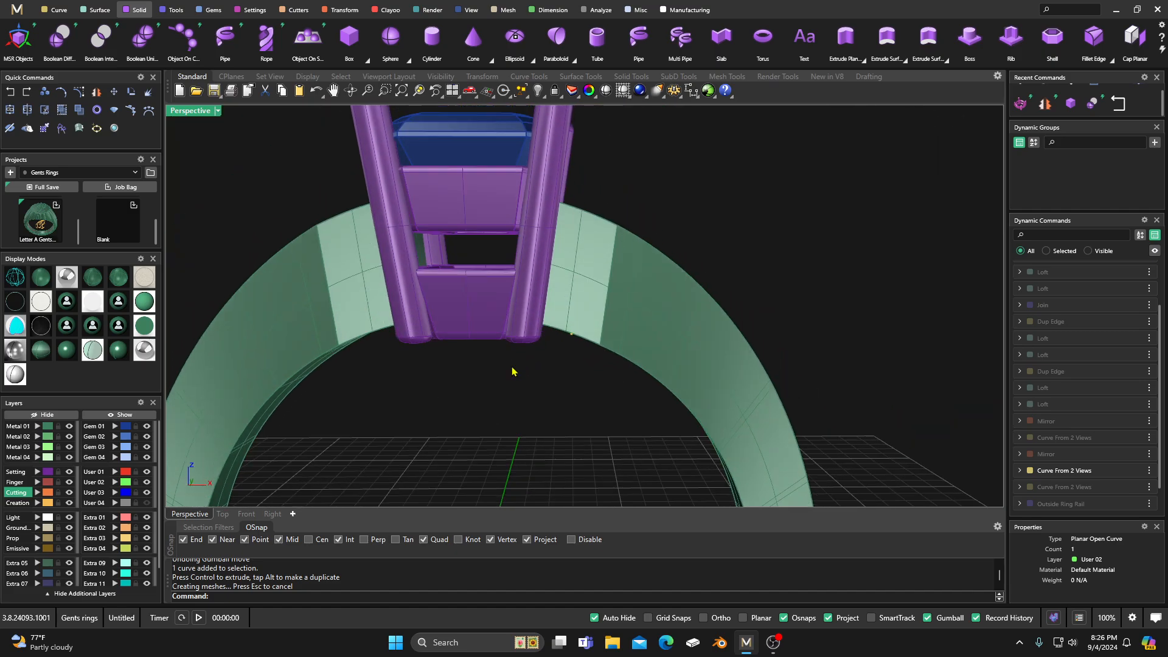
pyautogui.click(477, 319)
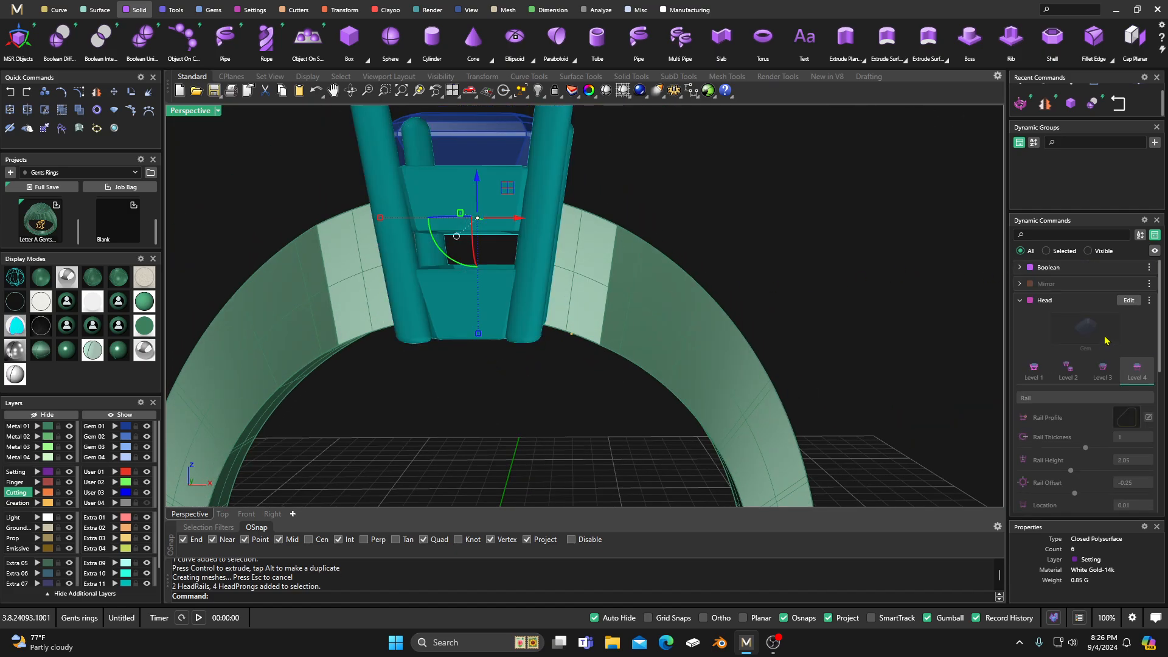
pyautogui.click(1126, 301)
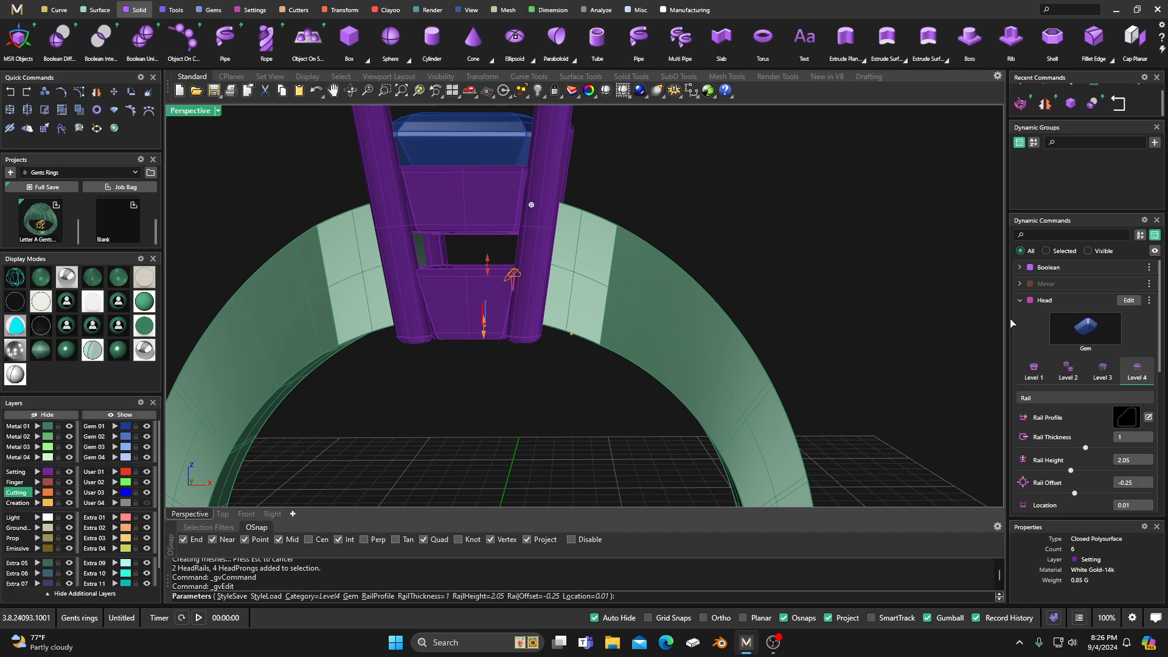
pyautogui.click(1034, 371)
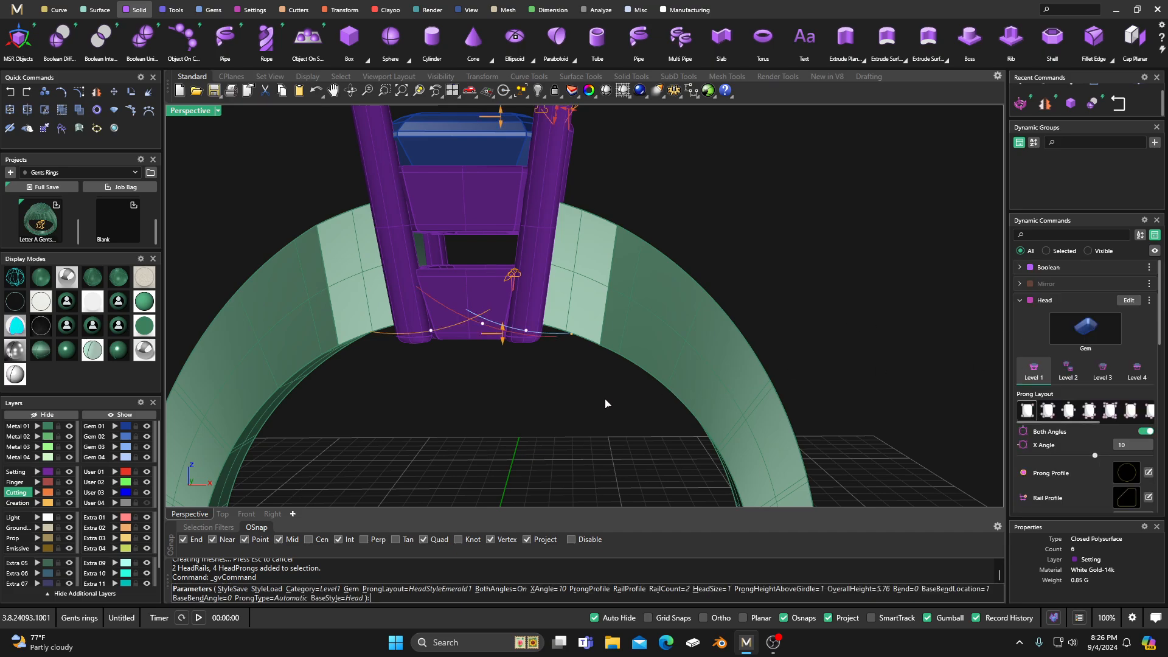
pyautogui.moveTo(605, 400); pyautogui.dragTo(609, 409, button='right')
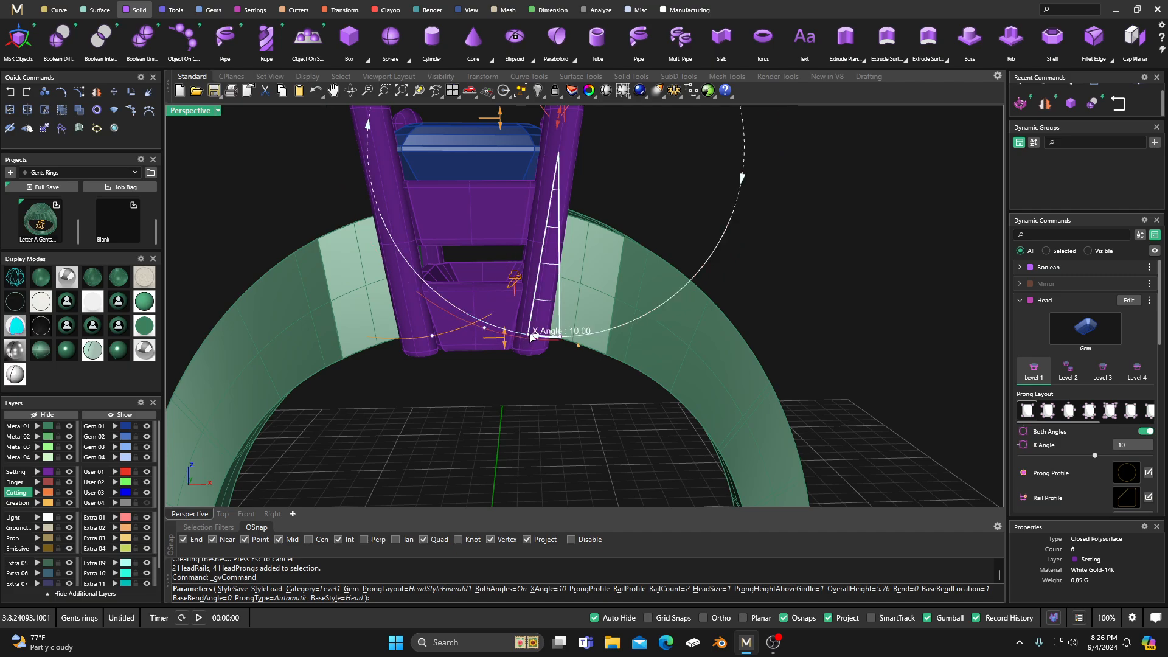
pyautogui.moveTo(531, 336); pyautogui.dragTo(538, 334)
pyautogui.moveTo(518, 431); pyautogui.dragTo(550, 404, button='right')
pyautogui.rightClick(536, 418)
# Step: Open the ring rail for editing and show its hidden finger-size curve again
pyautogui.scroll(-6, 529, 379)
pyautogui.scroll(-6, 649, 293)
pyautogui.moveTo(649, 292); pyautogui.dragTo(629, 362, button='right')
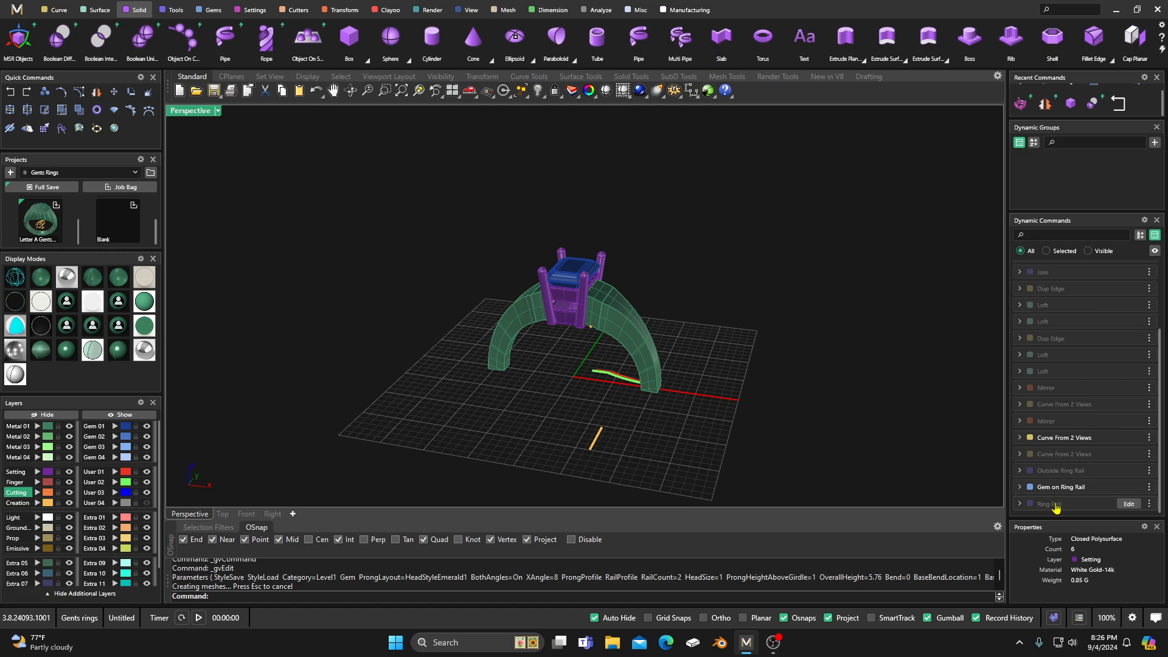
pyautogui.click(1128, 505)
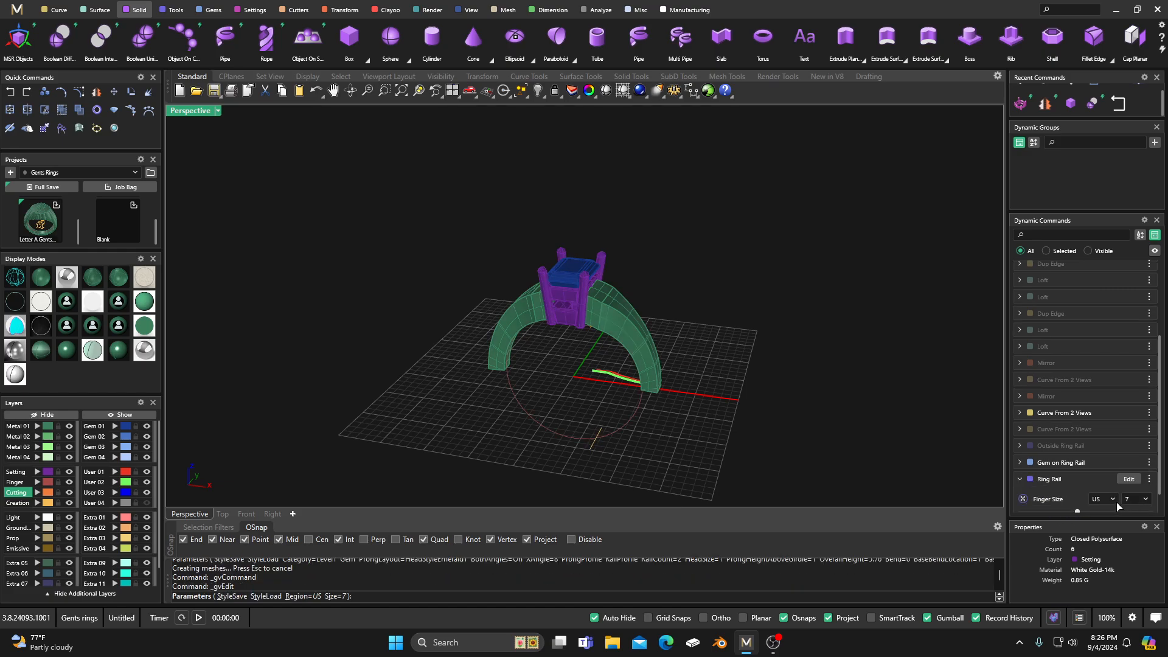
pyautogui.click(1149, 478)
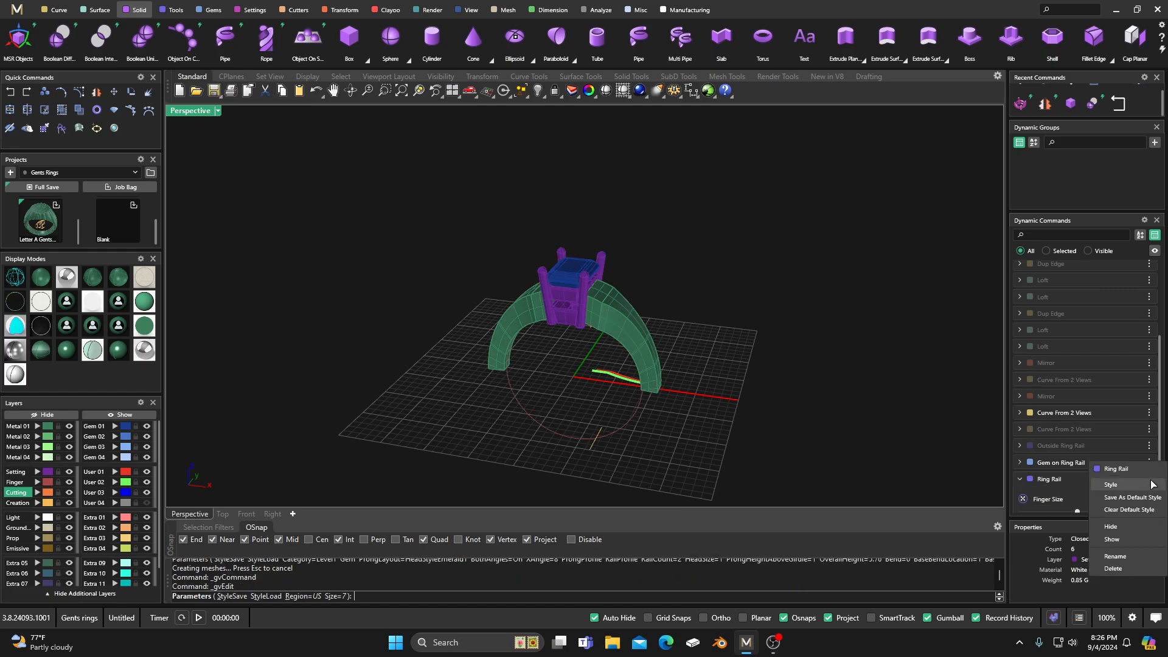
pyautogui.click(1122, 542)
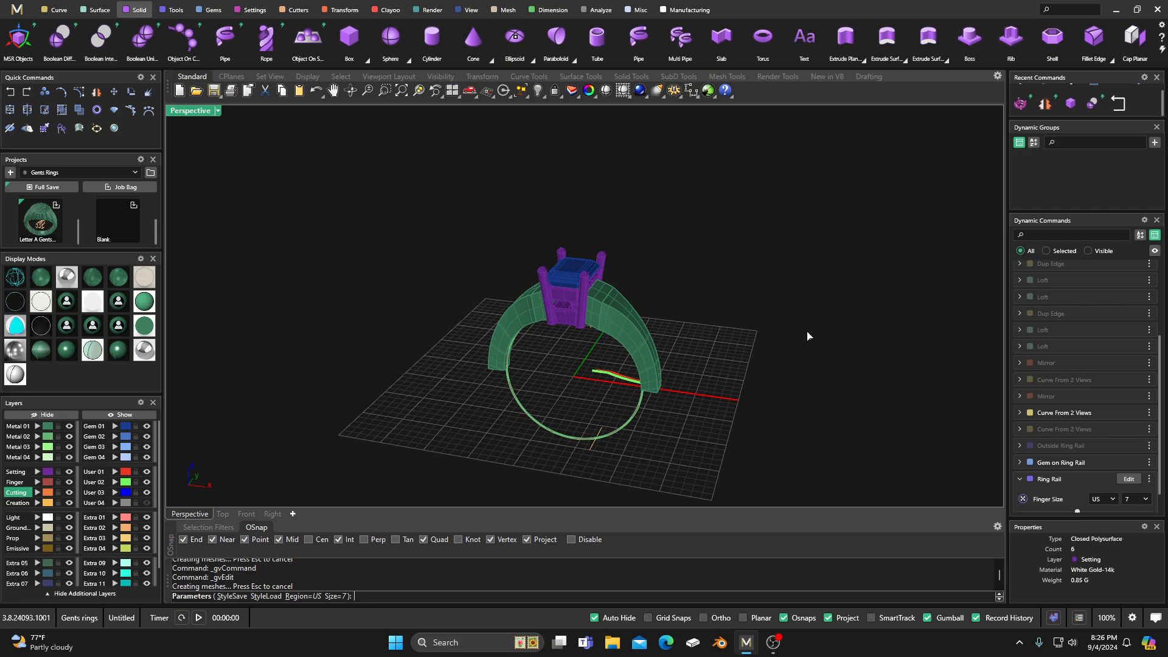
pyautogui.rightClick(782, 313)
pyautogui.moveTo(770, 327); pyautogui.dragTo(733, 332, button='right')
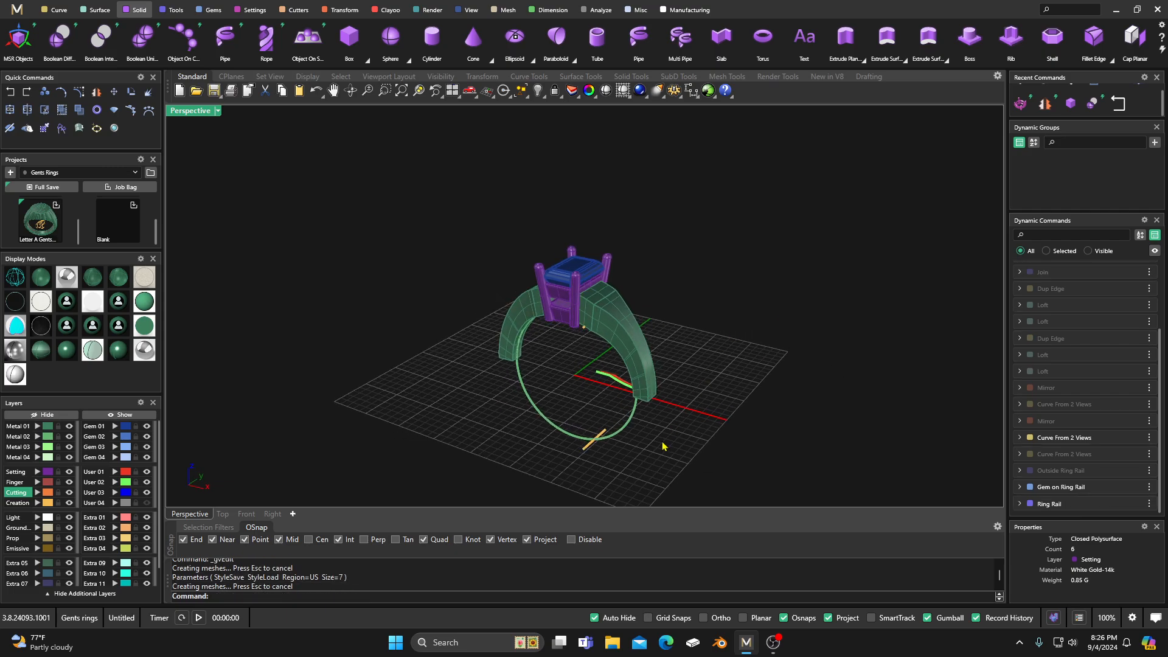
# Step: Undo the accidental shift of the ring rail and head, and assign the ring rail curve to the Finger layer
pyautogui.moveTo(630, 417); pyautogui.dragTo(618, 416)
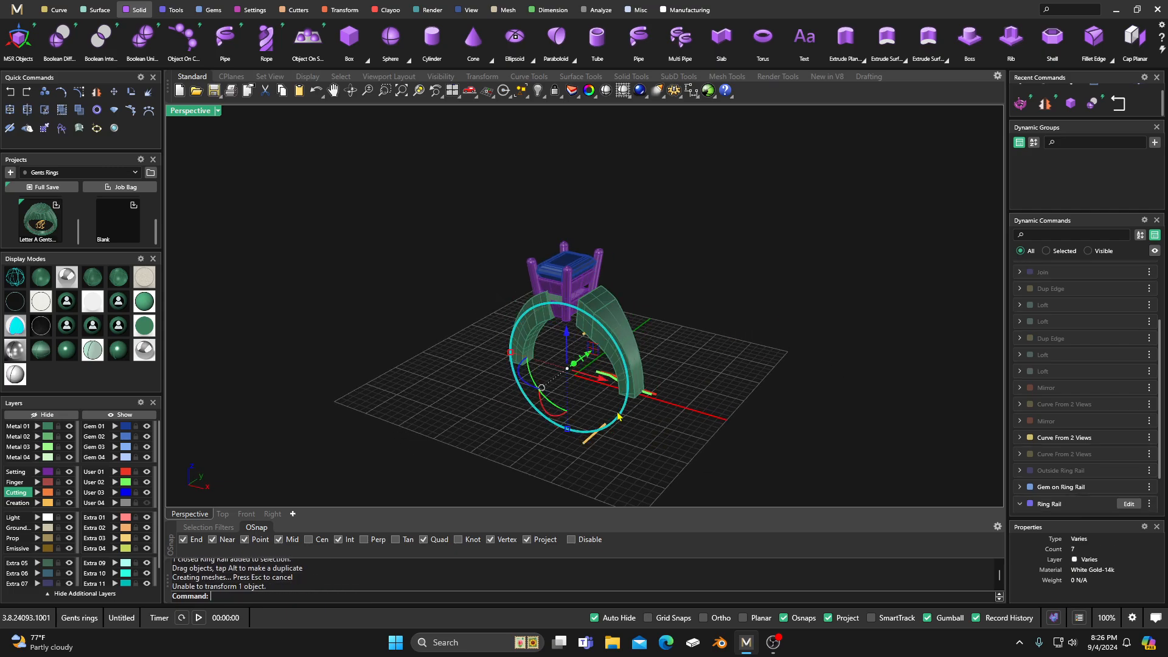
pyautogui.click(10, 91)
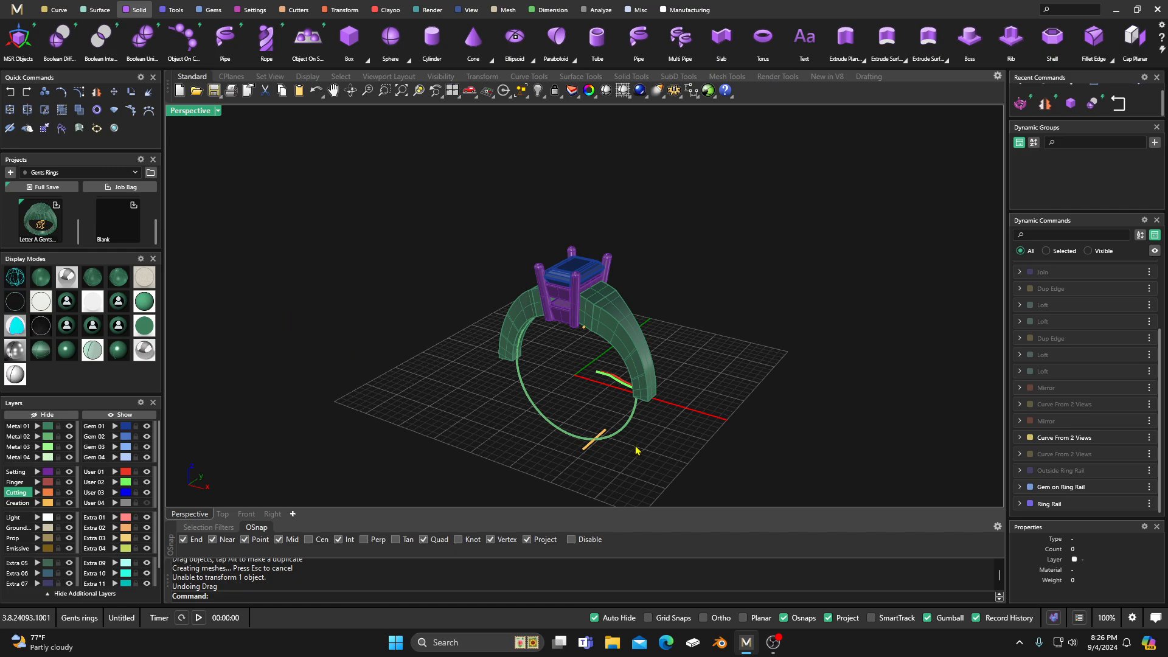
pyautogui.click(630, 426)
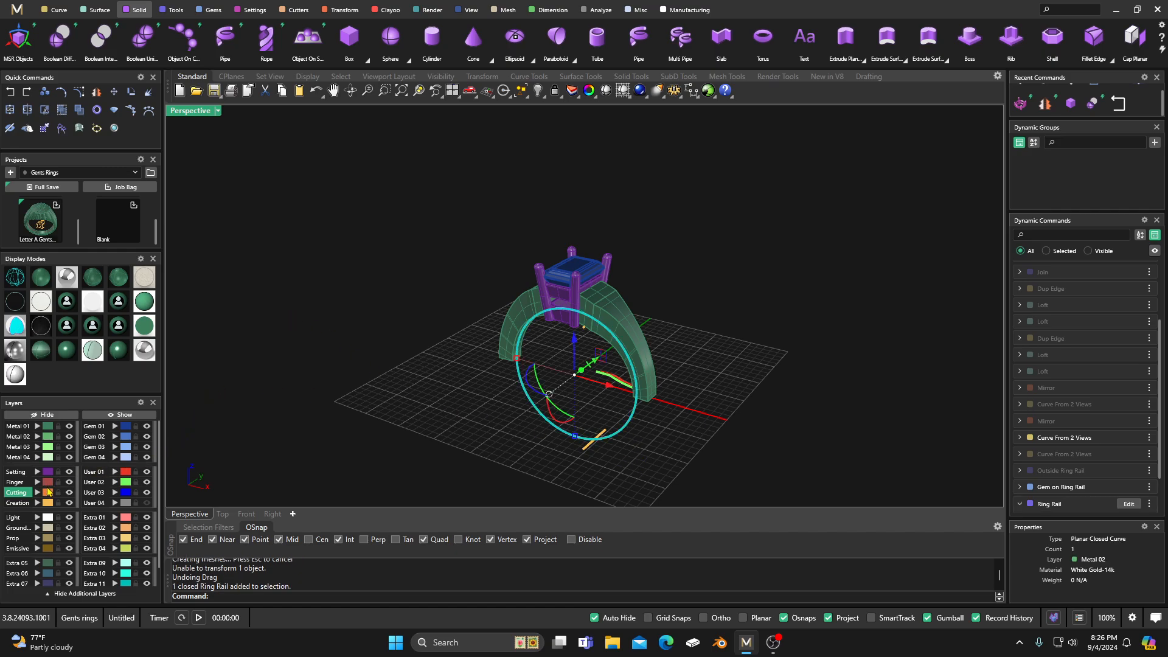
pyautogui.click(37, 481)
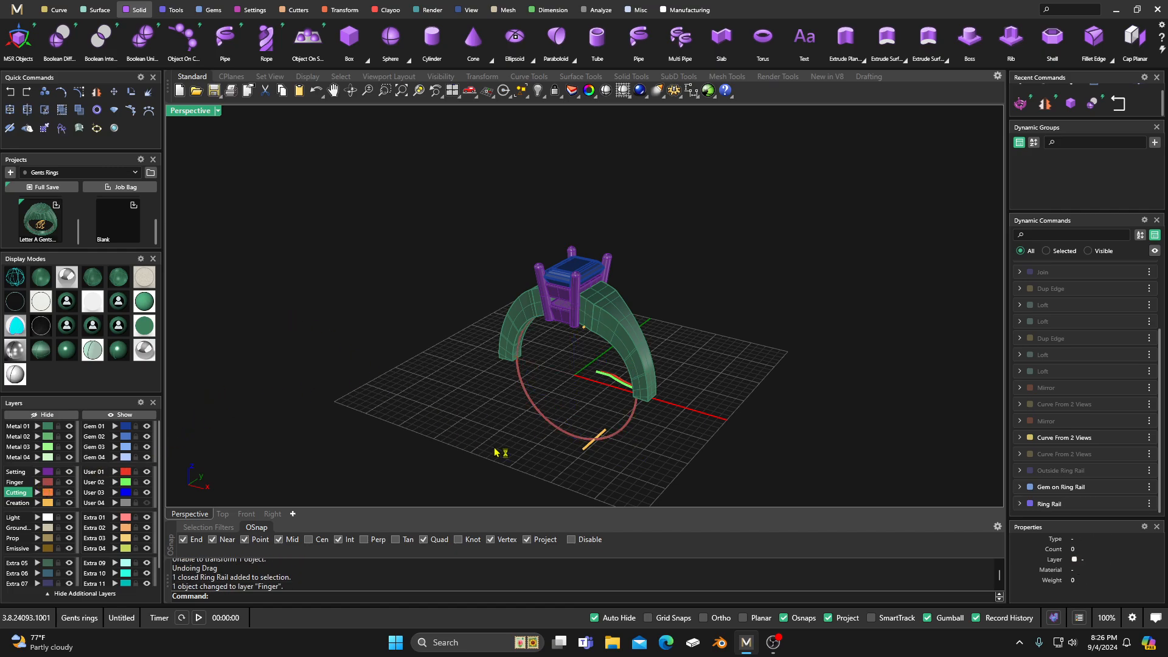
# Step: Wire Cut the lower gallery rail and all four prongs with the ring rail curve, cutting through completely and keeping all pieces
pyautogui.moveTo(494, 449); pyautogui.dragTo(474, 436, button='right')
pyautogui.scroll(-3, 1052, 40)
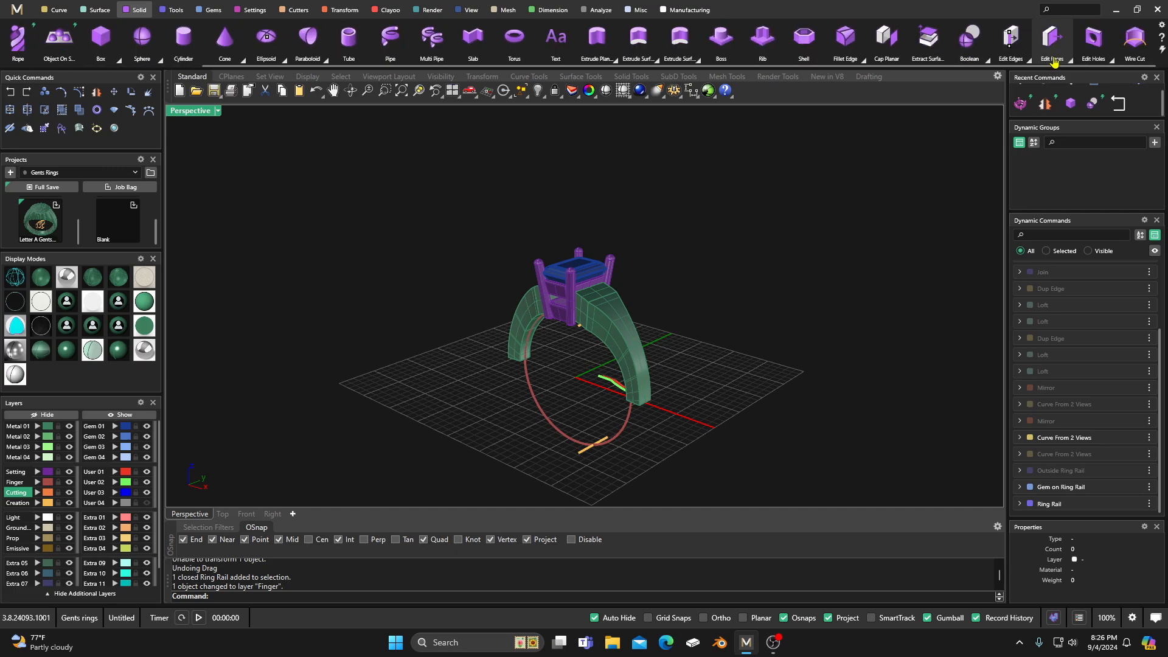
pyautogui.click(1127, 48)
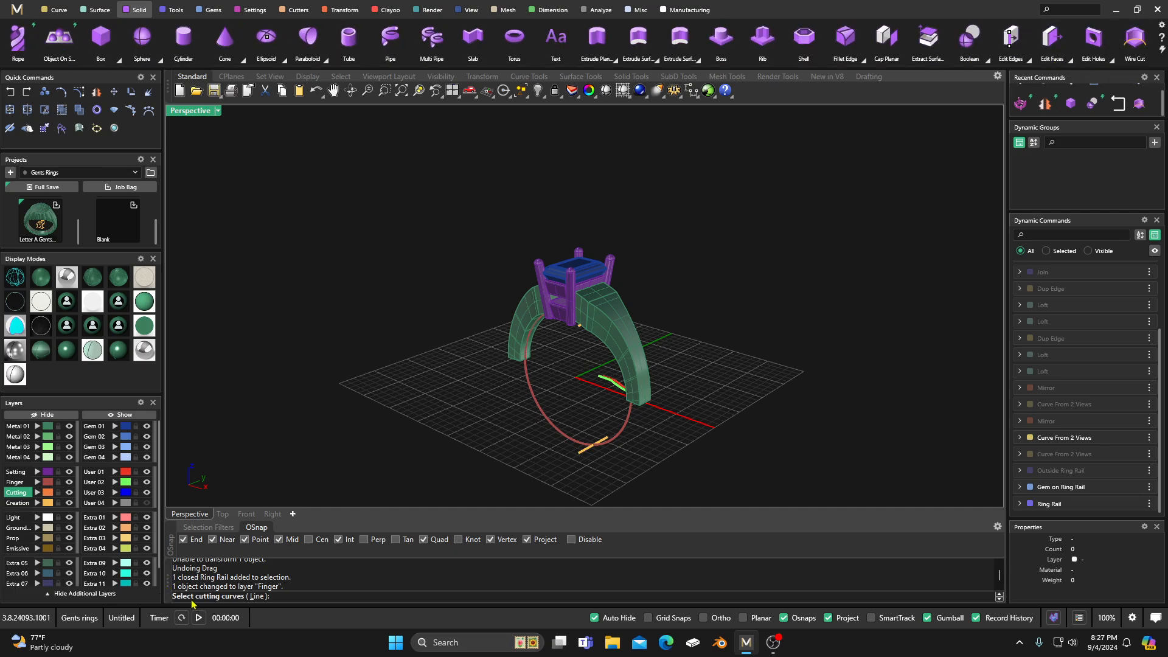
pyautogui.click(628, 428)
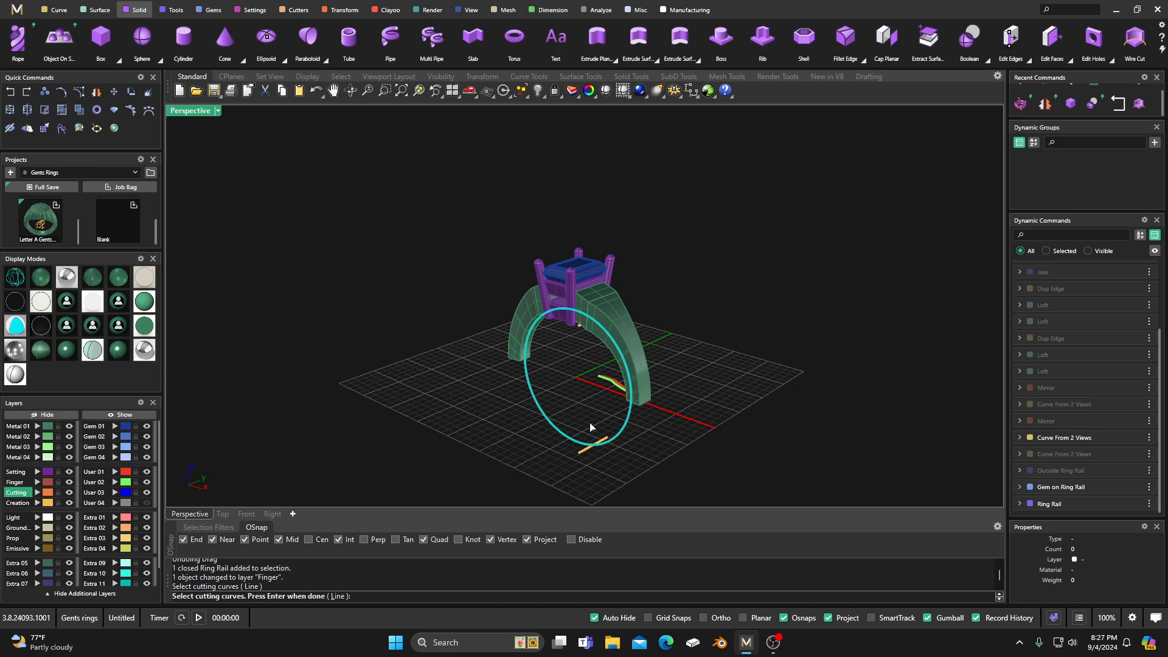
pyautogui.press('Return')
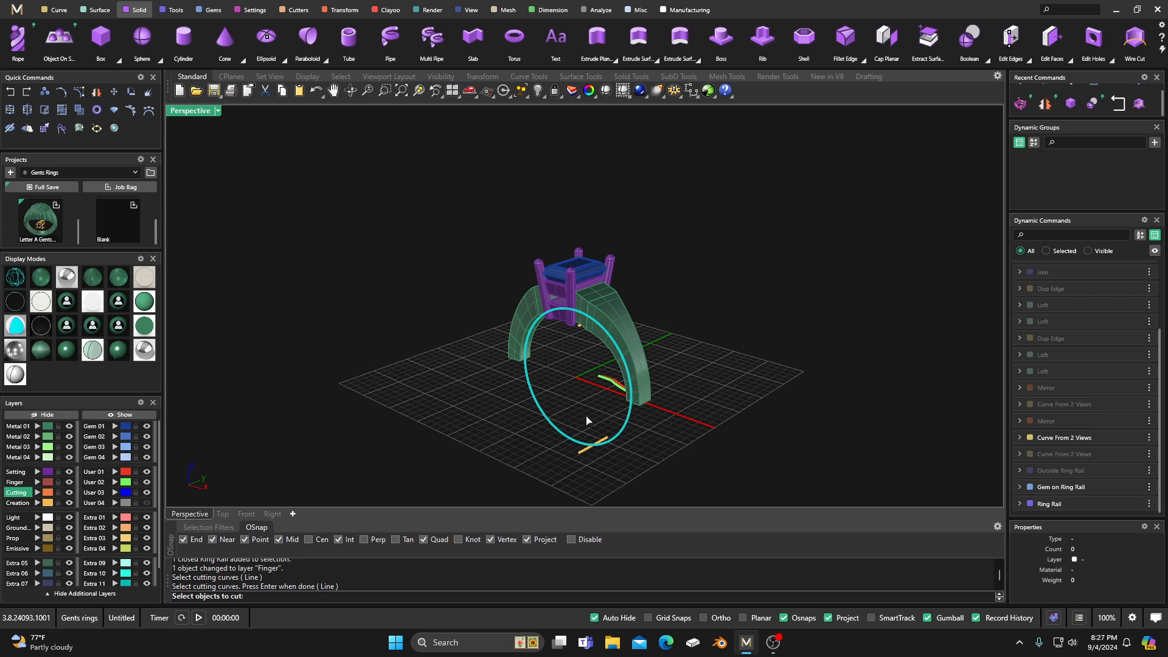
pyautogui.moveTo(587, 420); pyautogui.dragTo(563, 332, button='right')
pyautogui.click(565, 323)
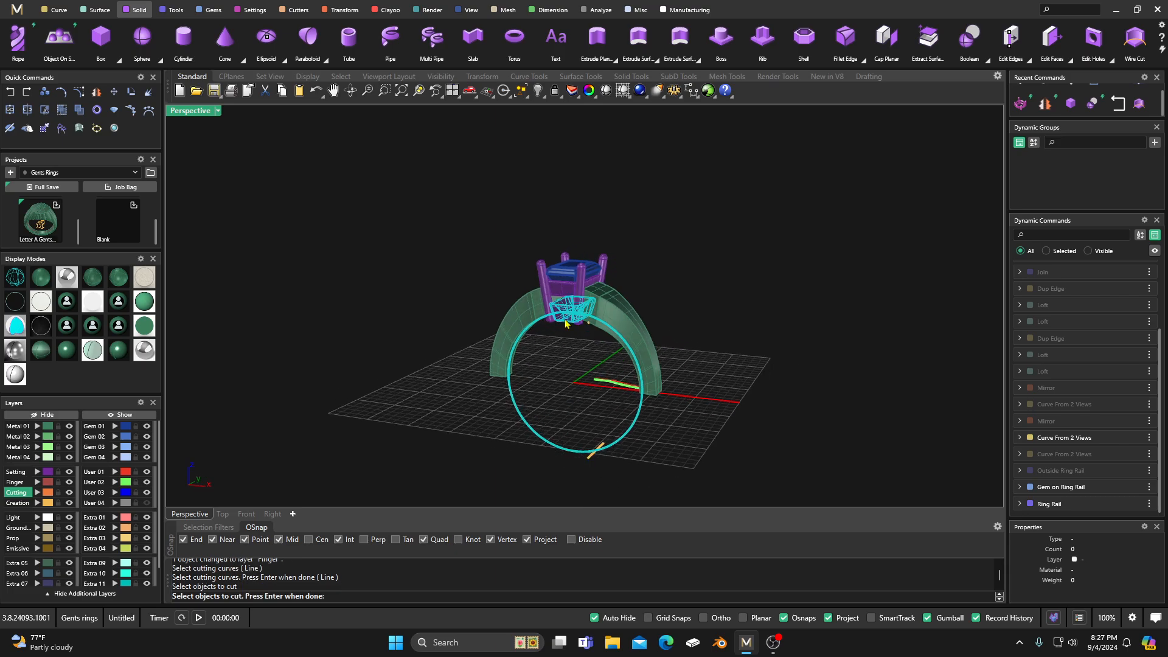
pyautogui.click(546, 274)
pyautogui.click(565, 258)
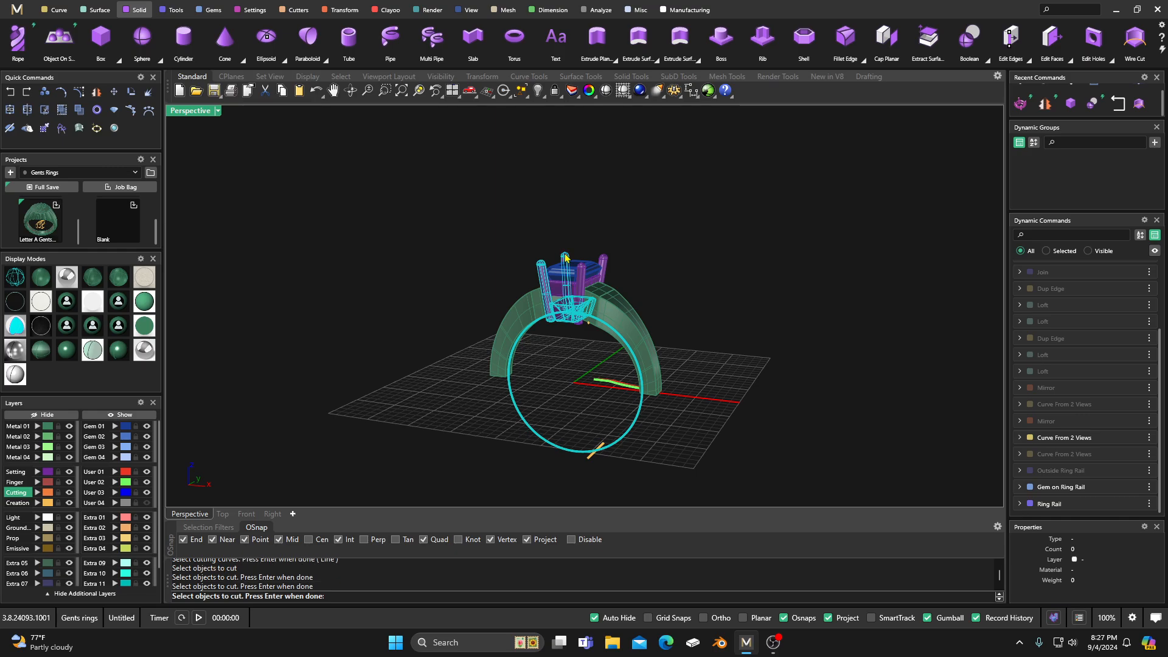
pyautogui.click(604, 263)
pyautogui.click(583, 286)
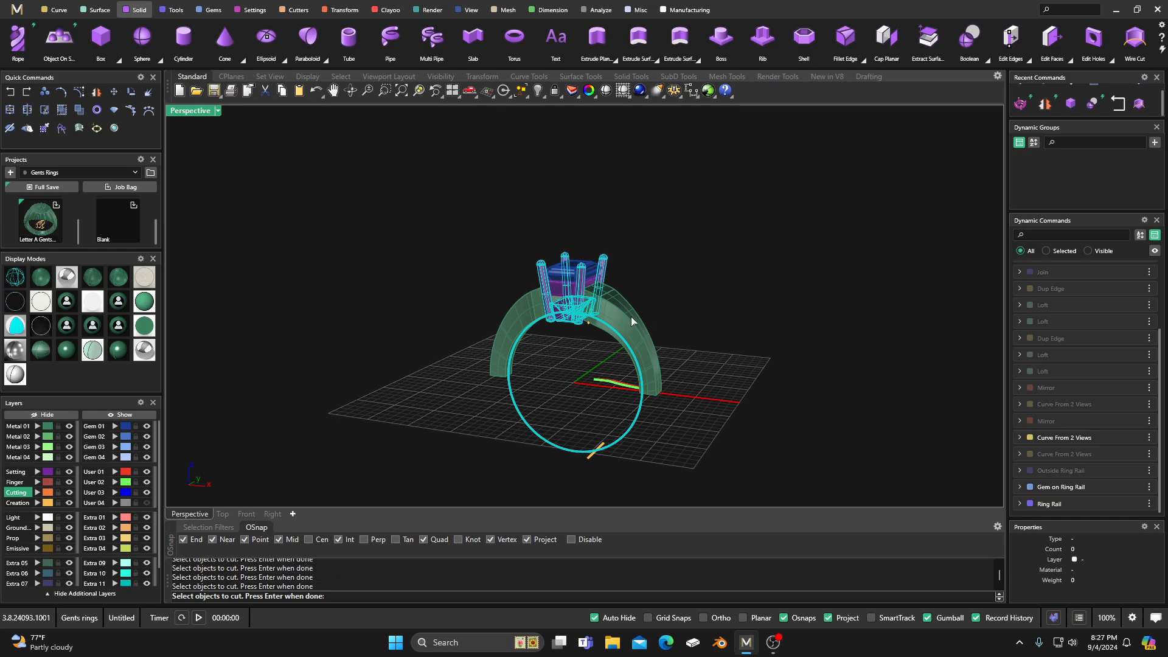
pyautogui.rightClick(674, 305)
pyautogui.click(718, 287)
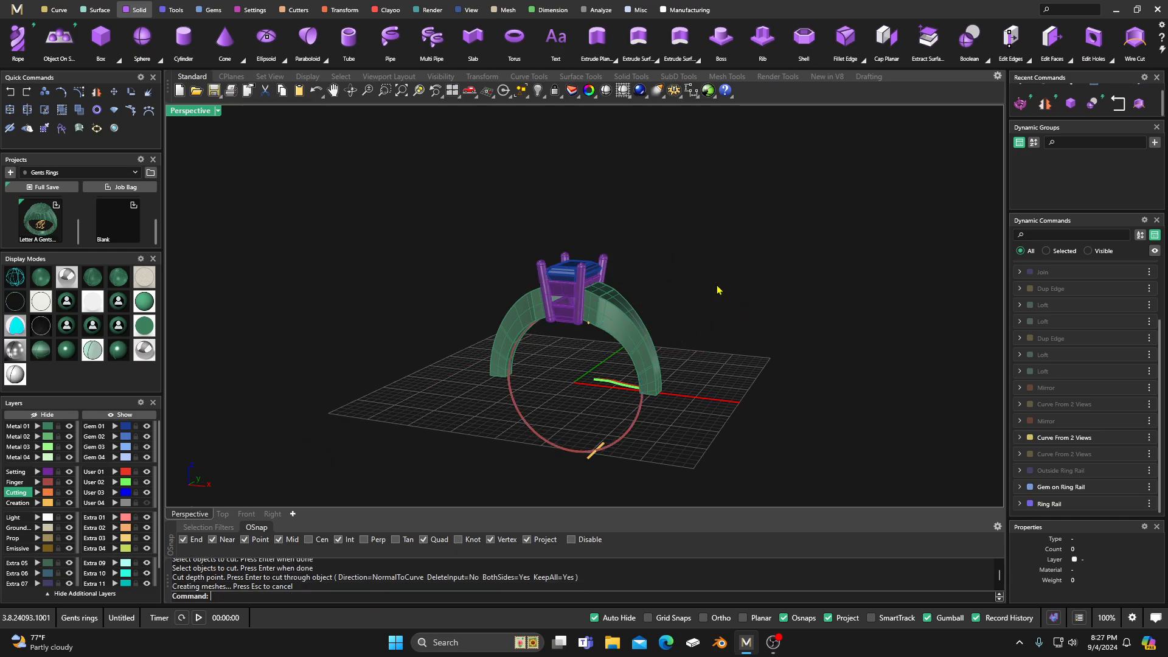
# Step: Ungroup the cut head so its pieces can be selected individually
pyautogui.scroll(4, 564, 384)
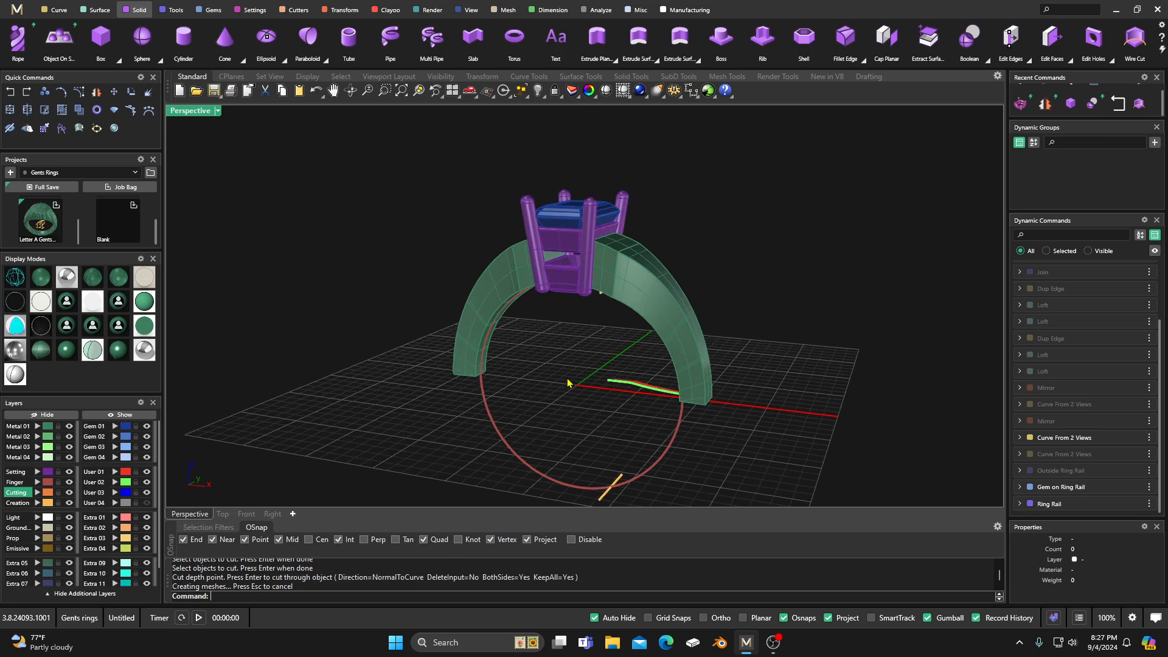
pyautogui.moveTo(569, 383); pyautogui.dragTo(593, 349, button='right')
pyautogui.scroll(2, 575, 268)
pyautogui.scroll(1, 574, 271)
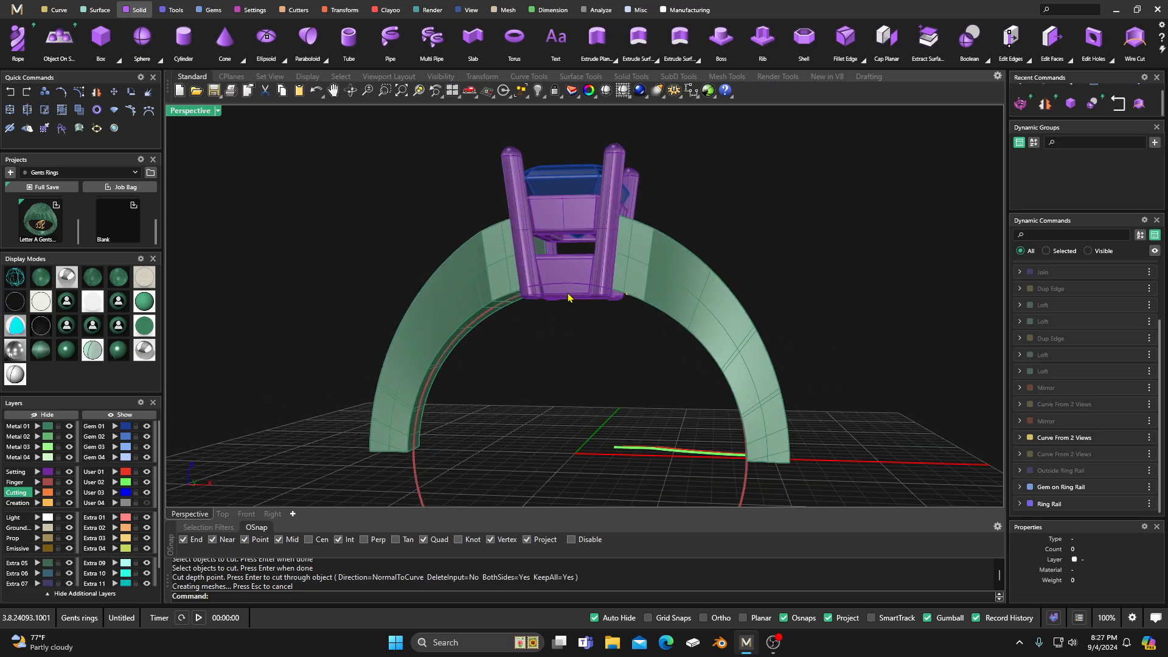
pyautogui.click(568, 296)
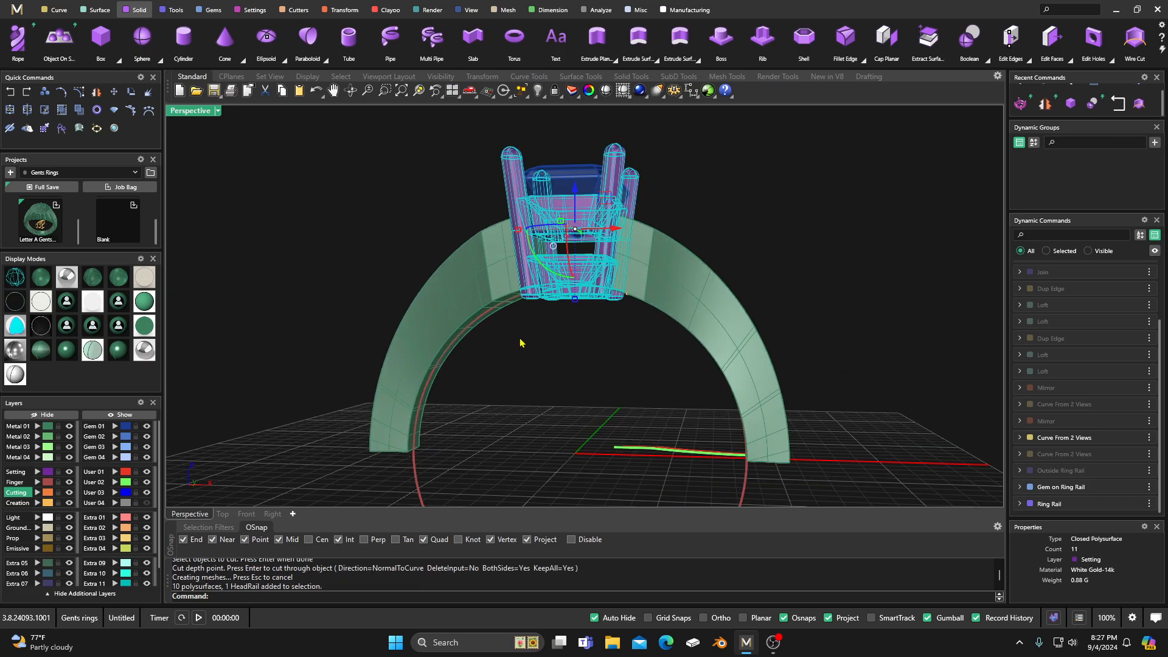
pyautogui.click(79, 111)
pyautogui.click(400, 244)
# Step: Delete the cut-off pieces of the lower gallery rail and prongs that lie inside the finger hole
pyautogui.click(568, 297)
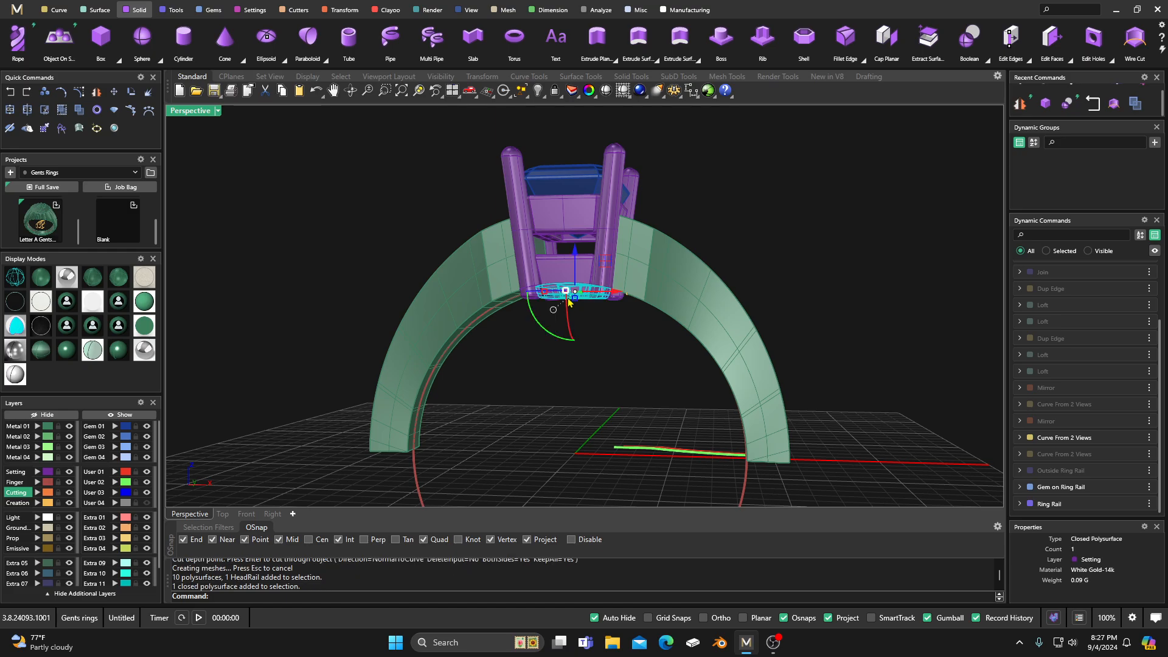
pyautogui.press('Delete')
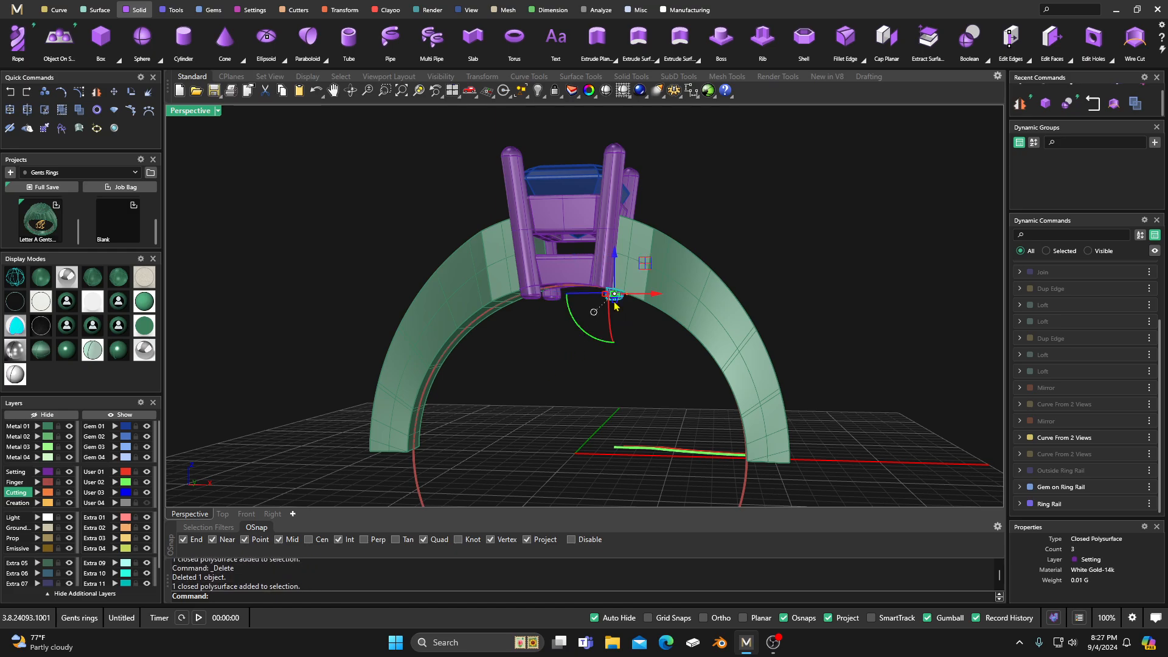
pyautogui.click(553, 298)
pyautogui.press('Delete')
pyautogui.click(533, 297)
pyautogui.press('Delete')
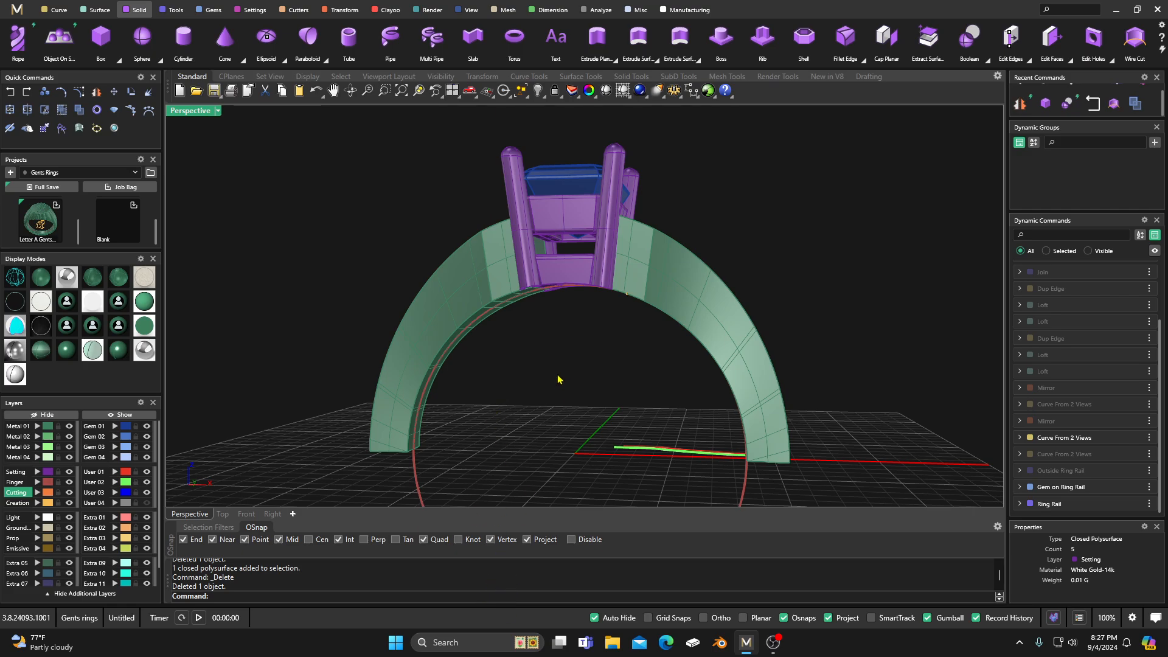
# Step: Try shifting the green and red shoulder outline curves along the X axis
pyautogui.scroll(-3, 559, 379)
pyautogui.moveTo(571, 389); pyautogui.dragTo(355, 331, button='right')
pyautogui.scroll(5, 590, 368)
pyautogui.scroll(-5, 446, 307)
pyautogui.moveTo(447, 309); pyautogui.dragTo(599, 447, button='right')
pyautogui.scroll(5, 620, 393)
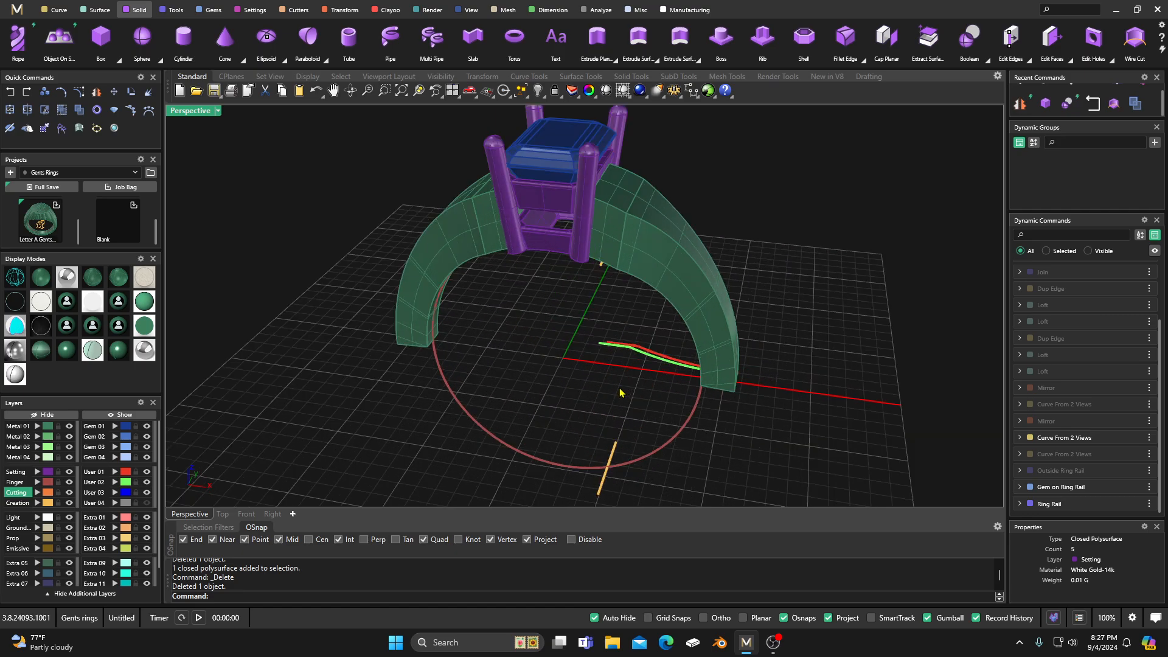
pyautogui.click(647, 361)
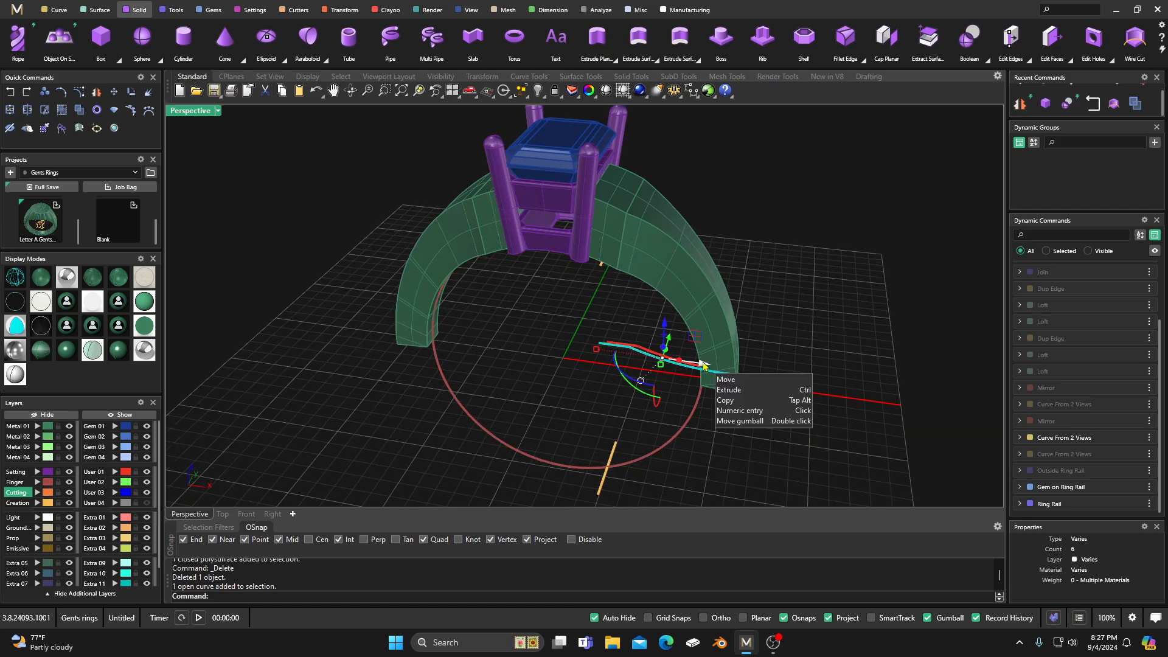
pyautogui.moveTo(704, 372); pyautogui.dragTo(705, 368)
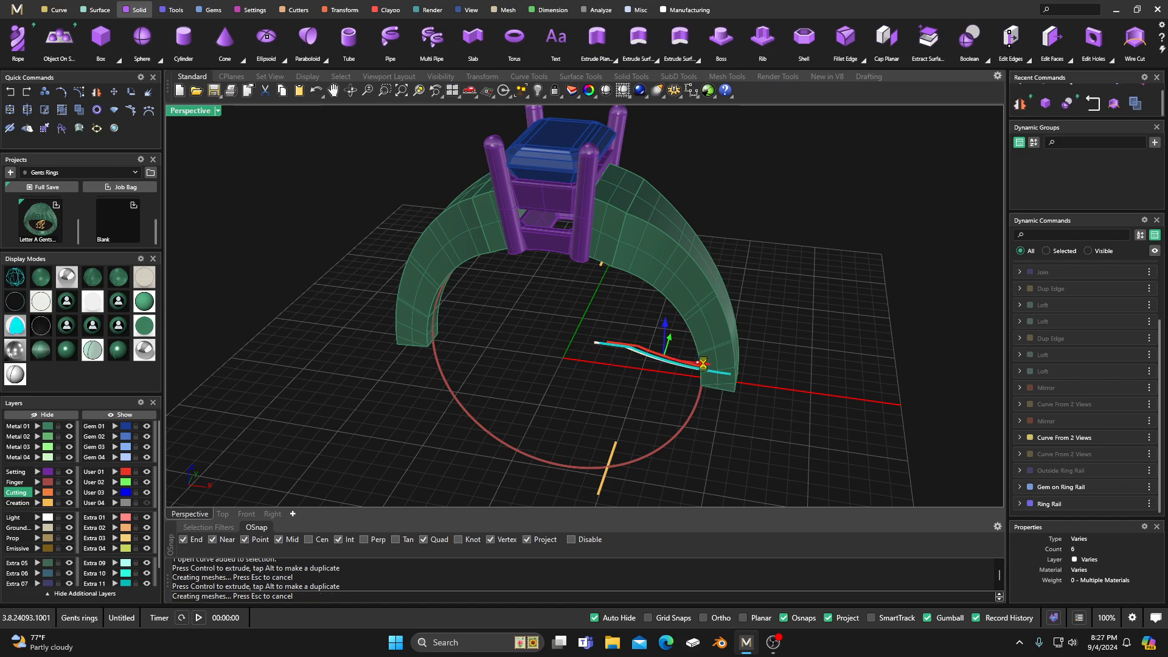
pyautogui.click(647, 327)
pyautogui.click(657, 355)
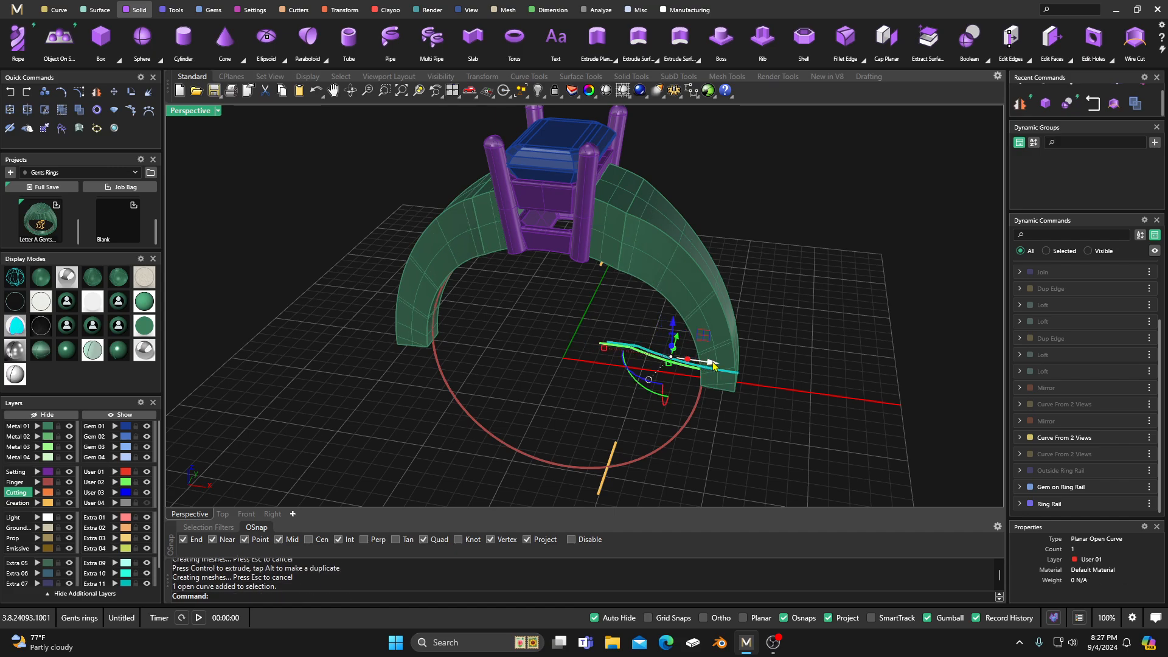
pyautogui.moveTo(716, 365)
pyautogui.mouseDown()
pyautogui.moveTo(699, 359)
pyautogui.moveTo(711, 365)
pyautogui.mouseUp()
pyautogui.click(573, 347)
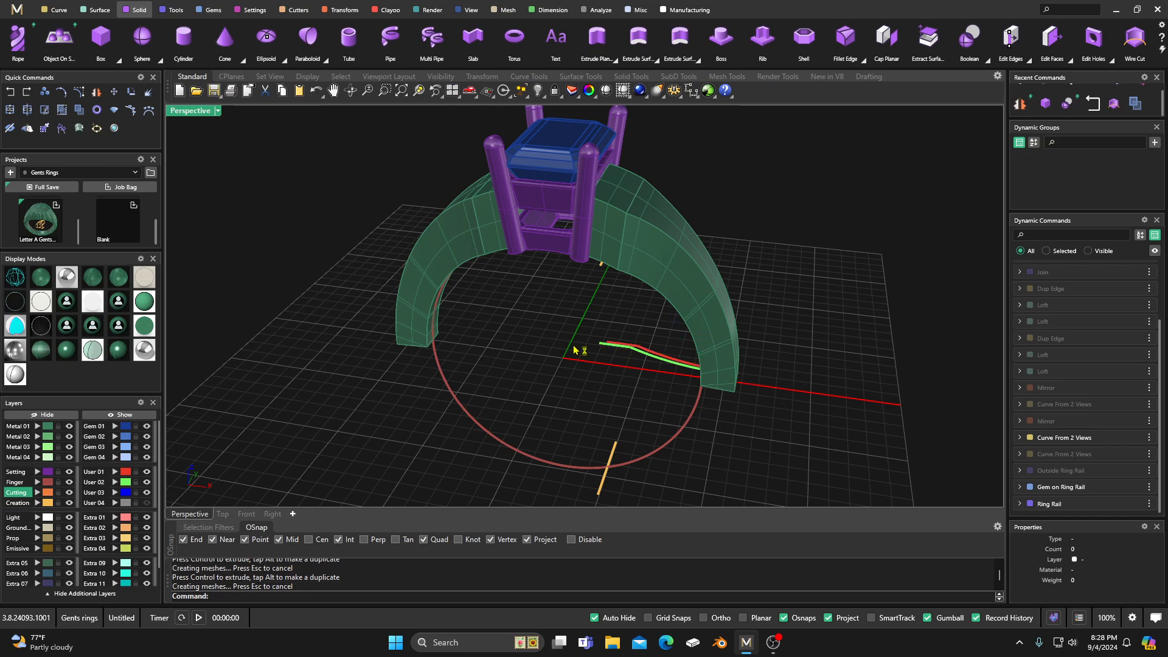
# Step: Examine the trimmed head and the open lower ends of both shoulders from below and from the front
pyautogui.moveTo(574, 348); pyautogui.dragTo(670, 375, button='right')
pyautogui.scroll(5, 670, 376)
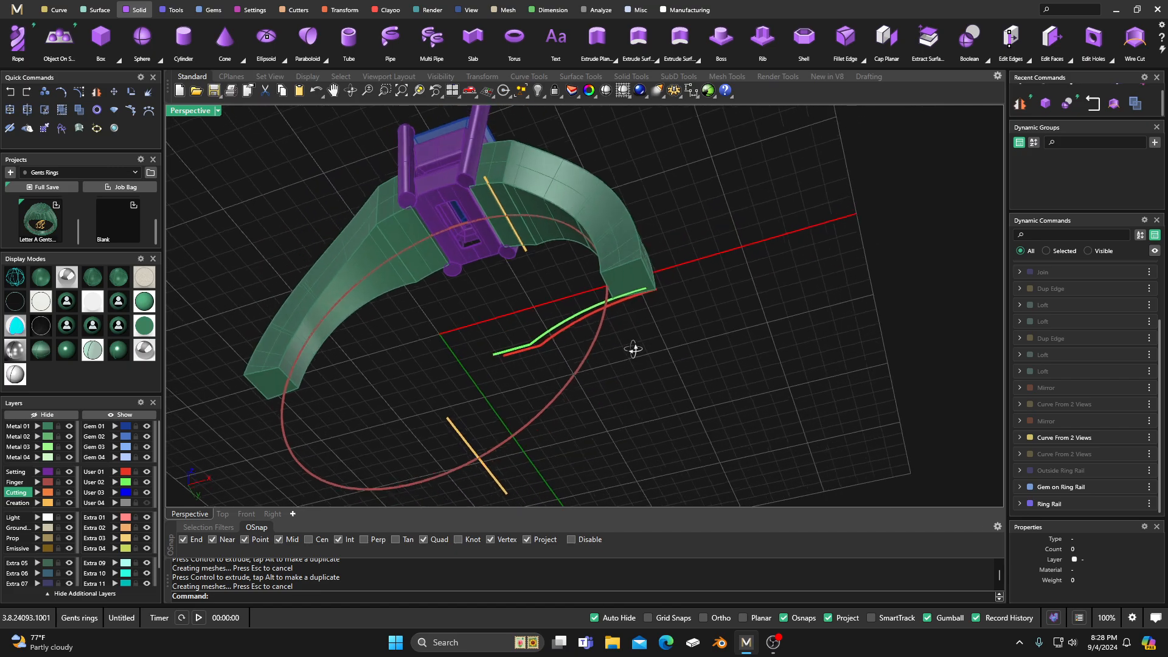
pyautogui.scroll(-5, 633, 349)
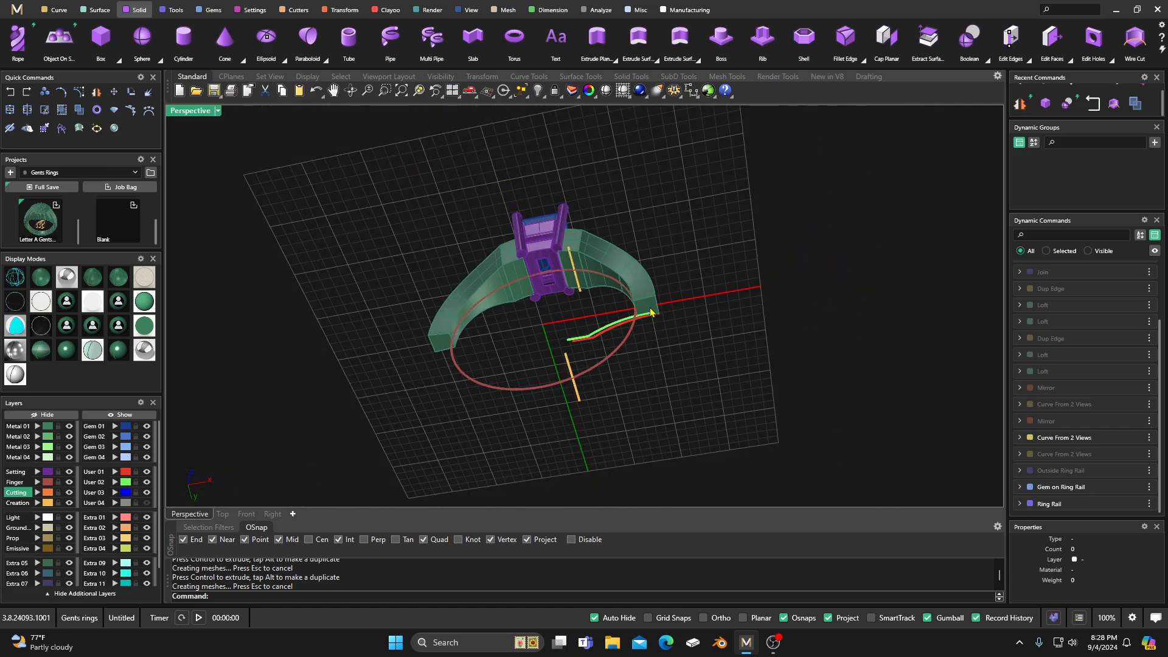
pyautogui.moveTo(637, 328); pyautogui.dragTo(629, 420, button='right')
pyautogui.scroll(3, 616, 382)
pyautogui.scroll(-3, 629, 419)
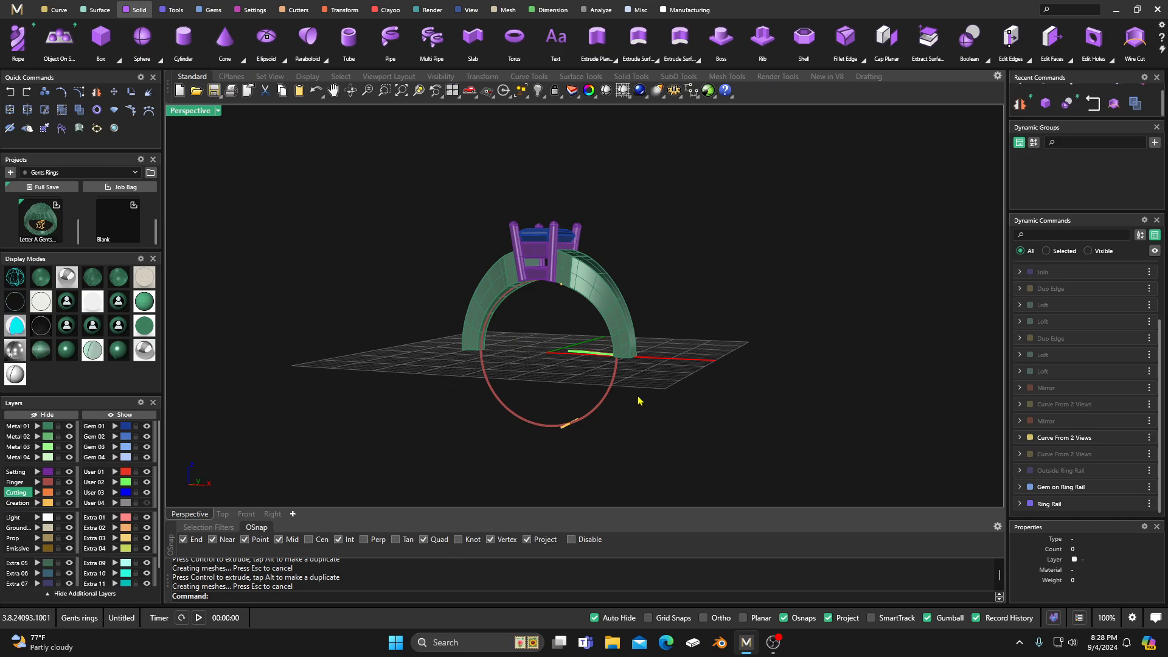
pyautogui.moveTo(505, 313); pyautogui.dragTo(571, 261, button='right')
pyautogui.scroll(5, 535, 380)
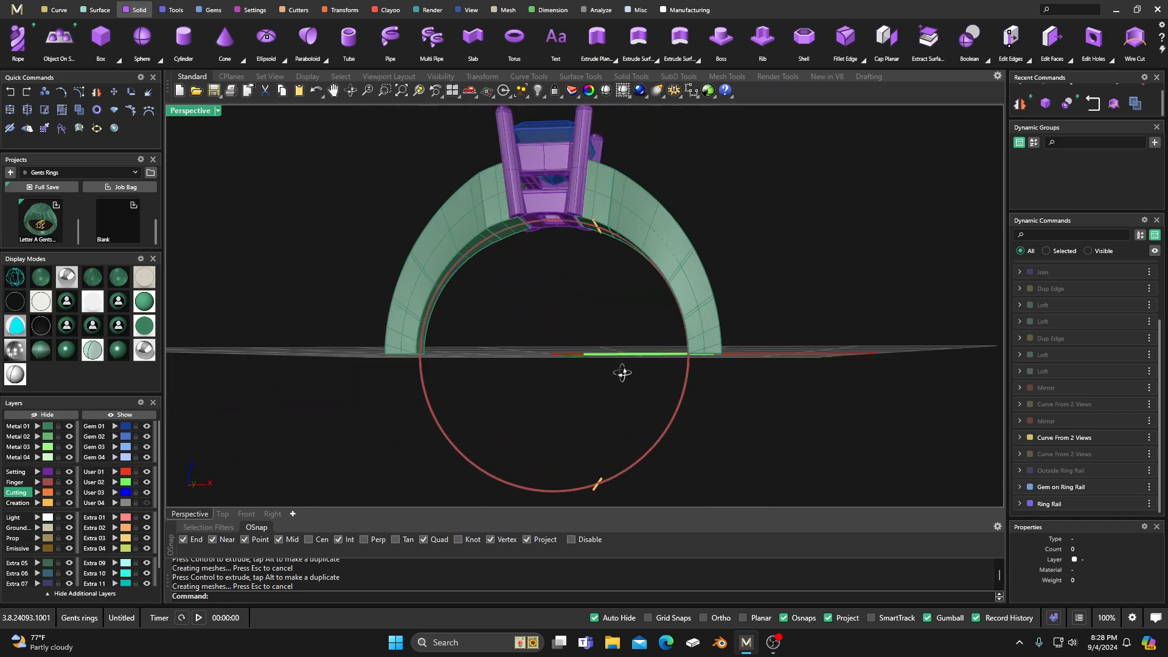
pyautogui.moveTo(623, 373); pyautogui.dragTo(668, 256, button='right')
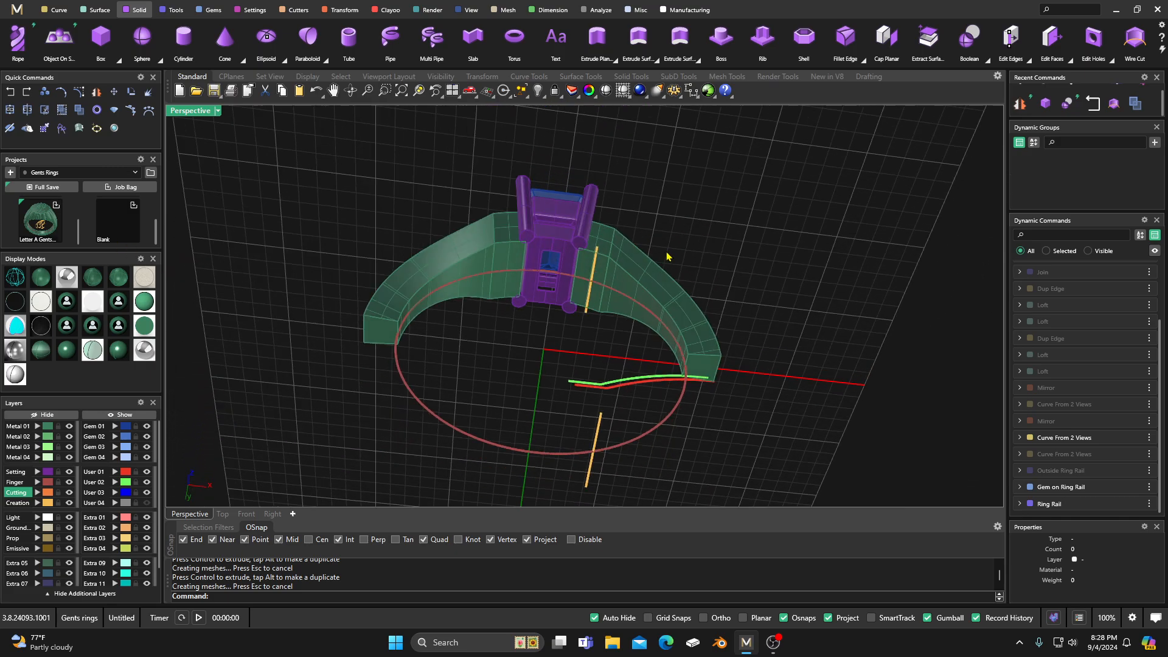
# Step: Duplicate the edges of the flat lower end faces on both ring shoulders with Dup Edge
pyautogui.click(59, 10)
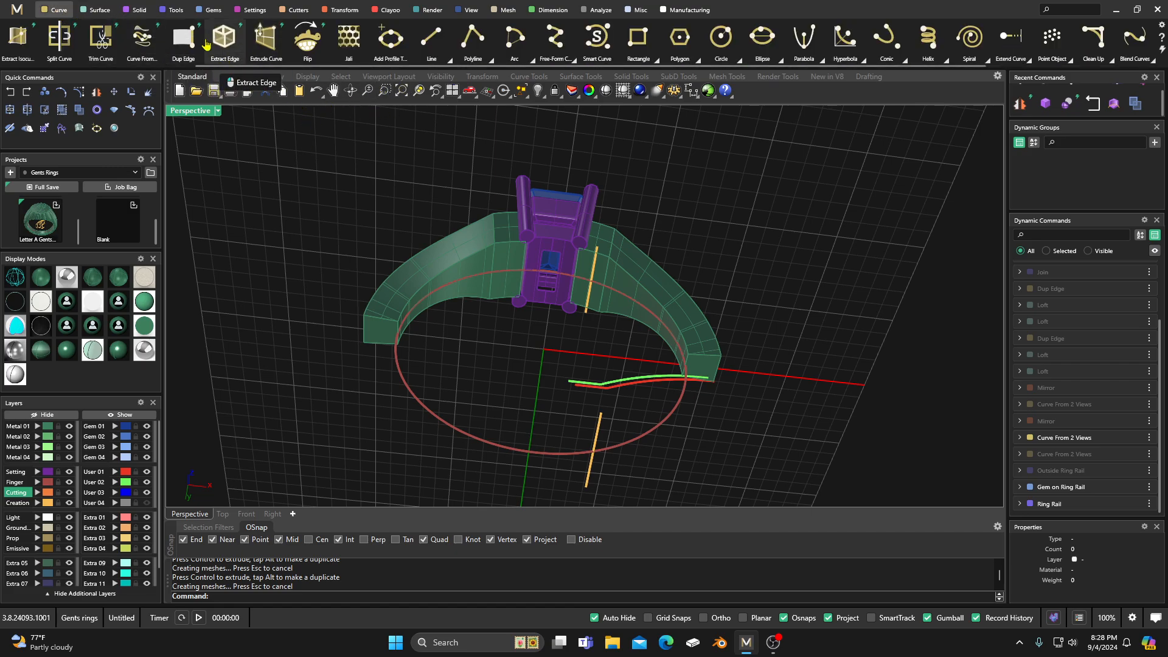
pyautogui.click(183, 39)
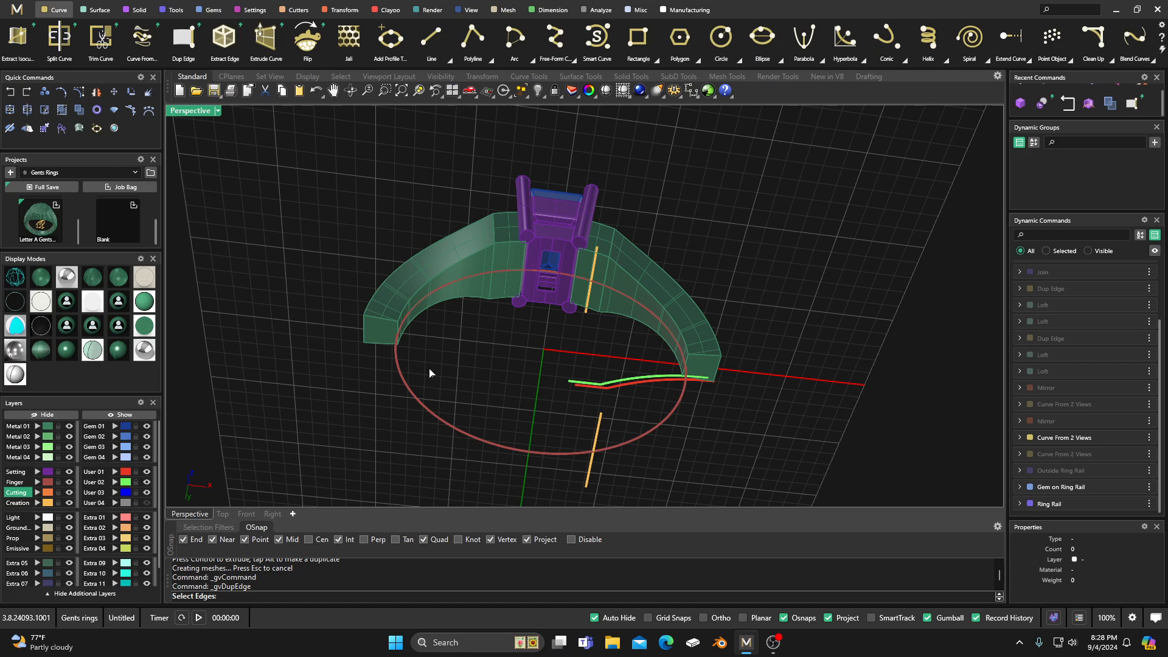
pyautogui.moveTo(346, 335); pyautogui.dragTo(336, 361, button='right')
pyautogui.moveTo(354, 352); pyautogui.dragTo(432, 407)
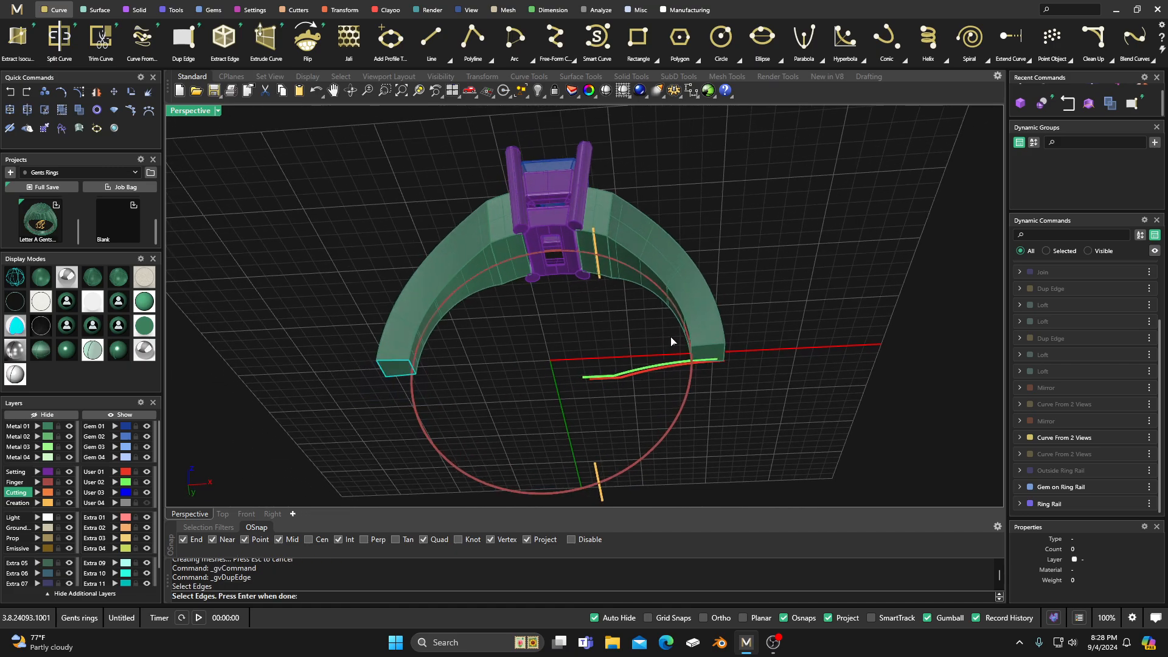
pyautogui.moveTo(672, 339); pyautogui.dragTo(741, 395)
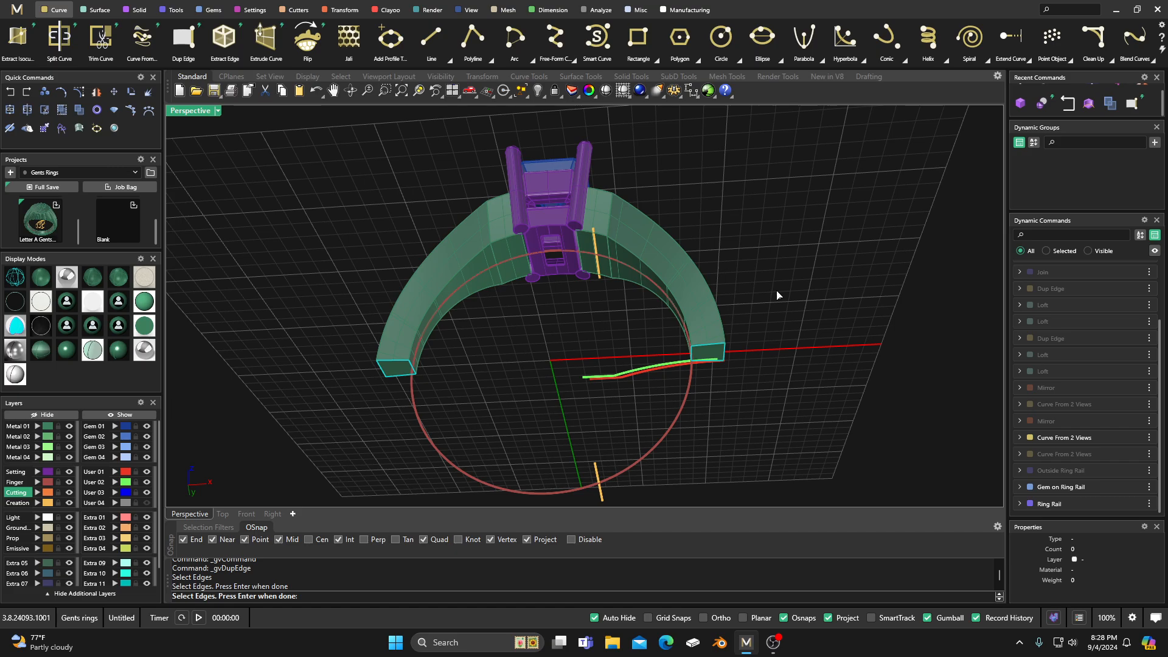
pyautogui.press('Return')
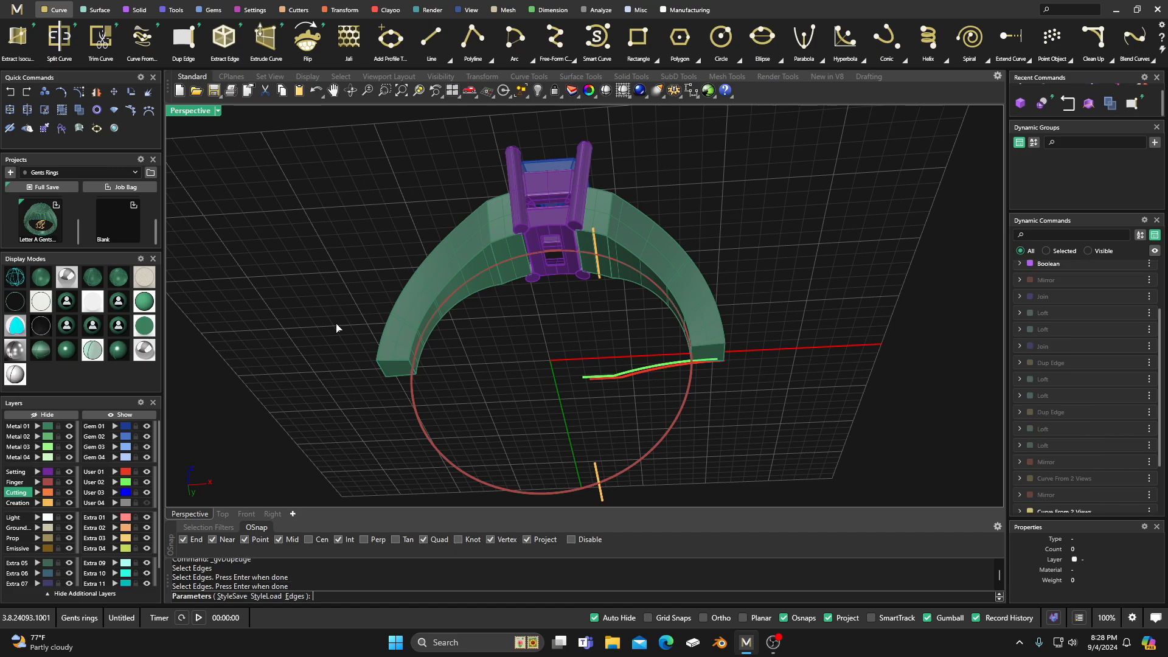
pyautogui.moveTo(337, 329); pyautogui.dragTo(333, 374, button='right')
pyautogui.press('Return')
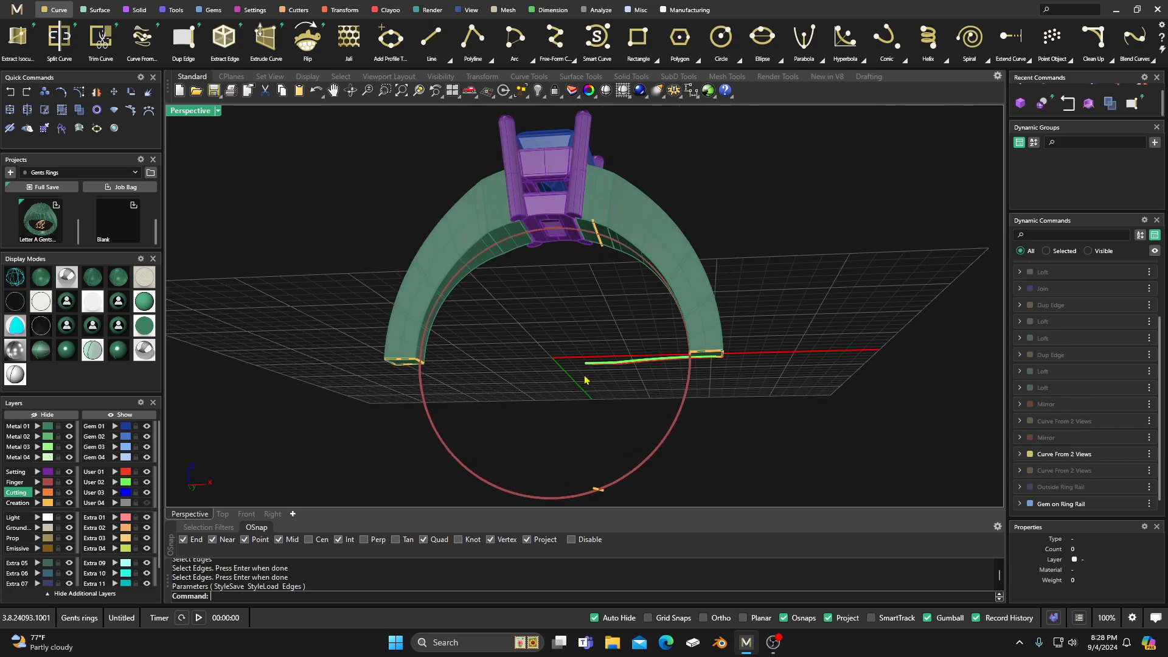
# Step: Show the hidden Outside Ring Rail curve again
pyautogui.scroll(2, 593, 381)
pyautogui.scroll(6, 389, 371)
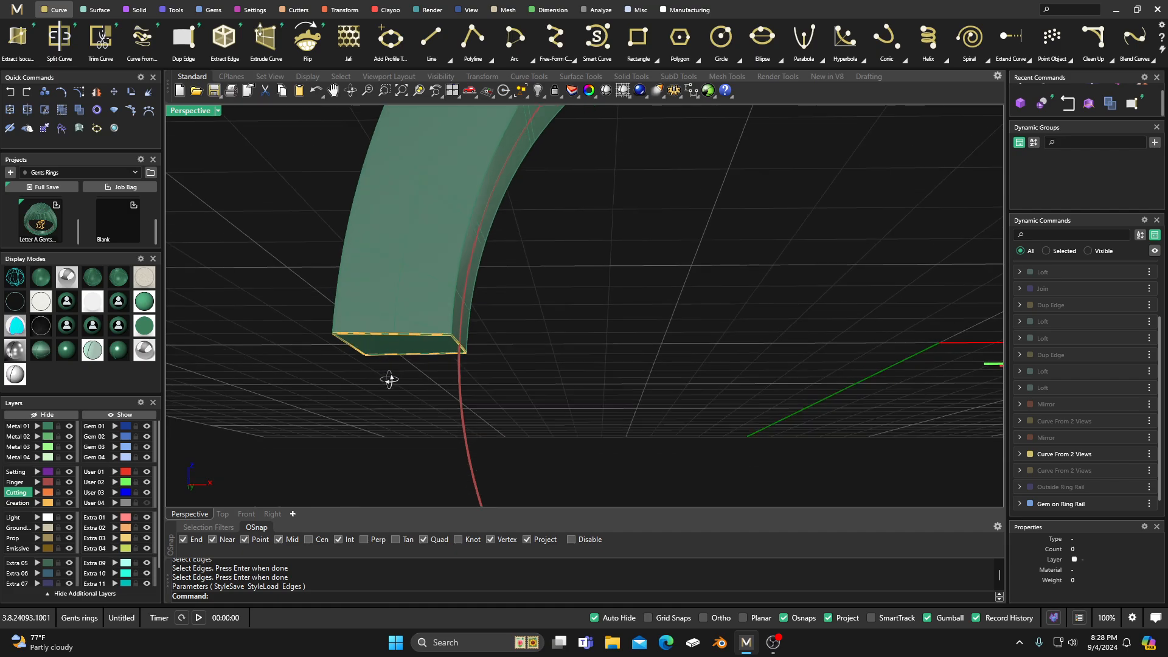
pyautogui.scroll(-8, 389, 378)
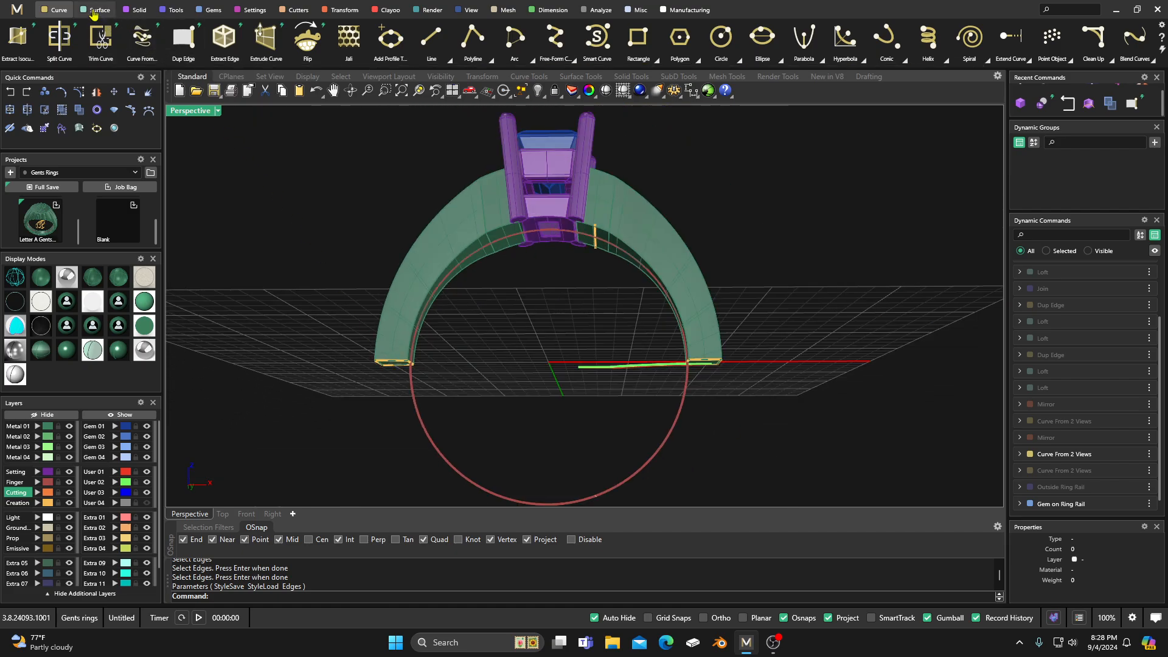
pyautogui.click(94, 10)
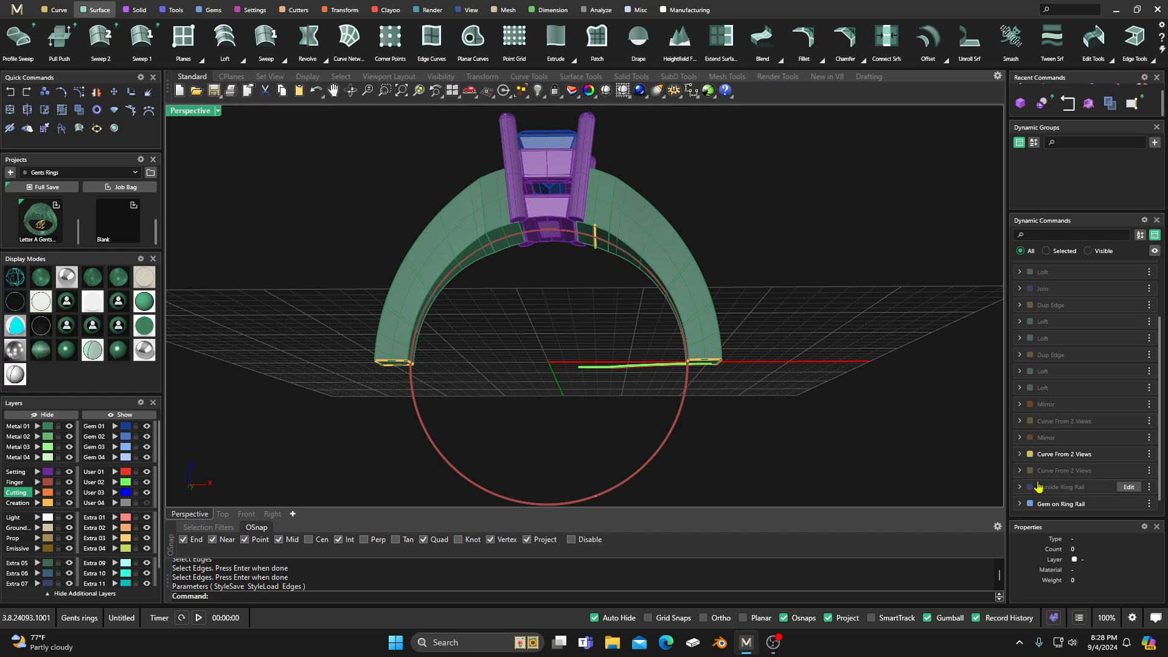
pyautogui.click(1149, 487)
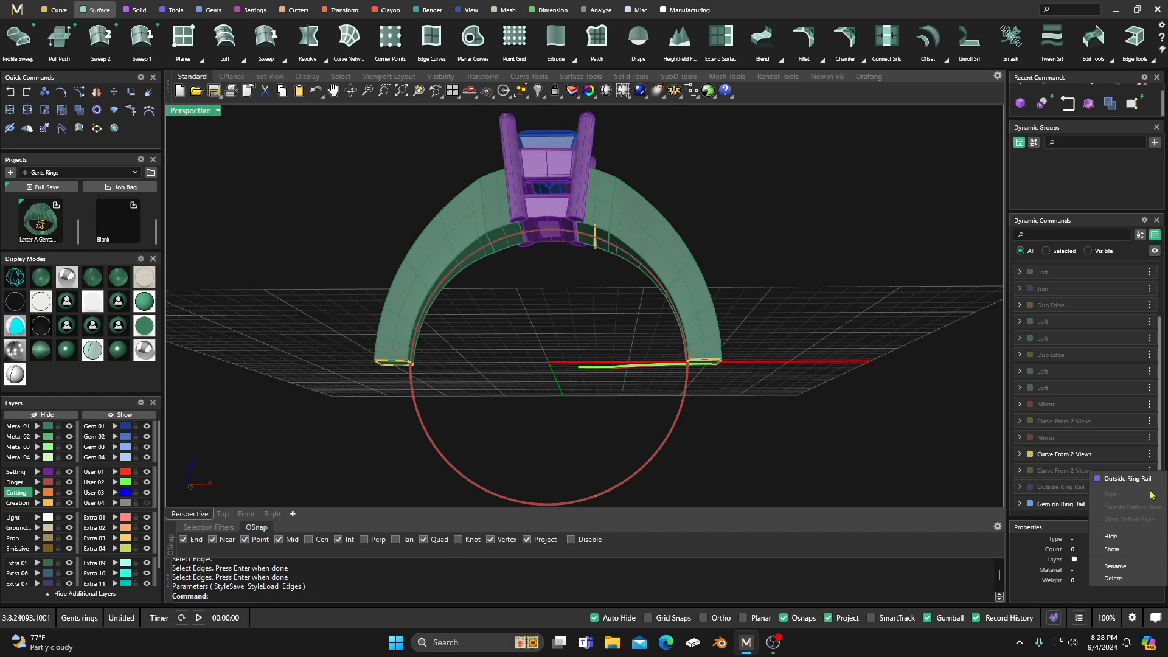
pyautogui.click(1112, 550)
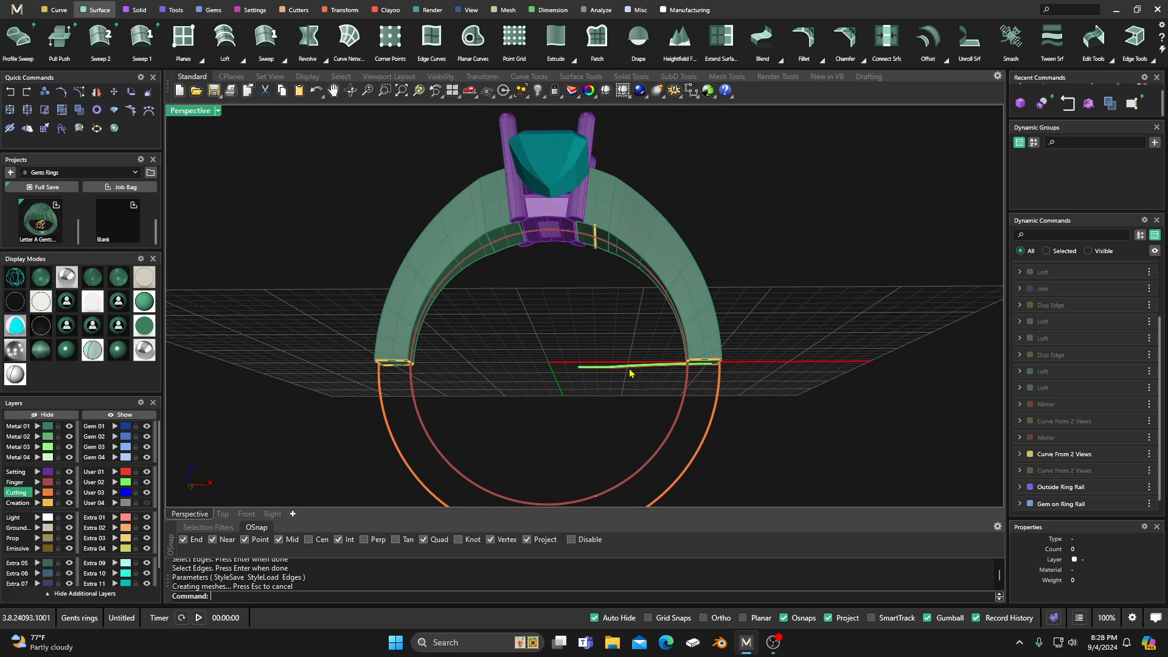
# Step: Try a Sweep 2 along the inner and outside ring rails, using the duplicated shoulder-end edges as profiles
pyautogui.moveTo(594, 362); pyautogui.dragTo(549, 334, button='right')
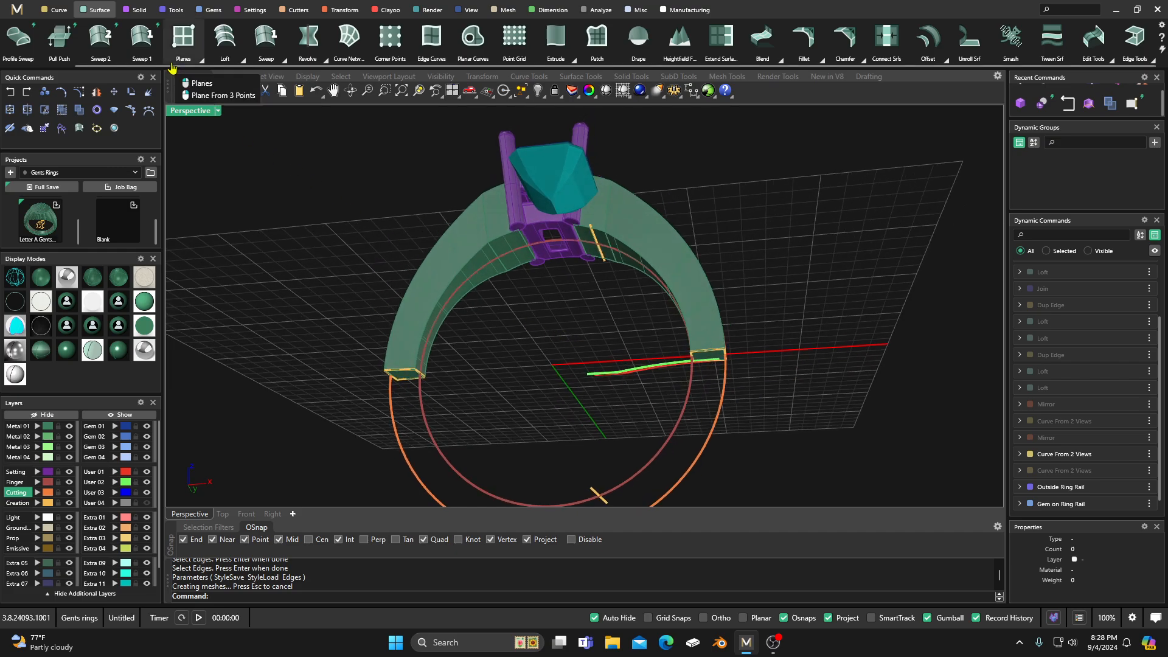
pyautogui.click(100, 40)
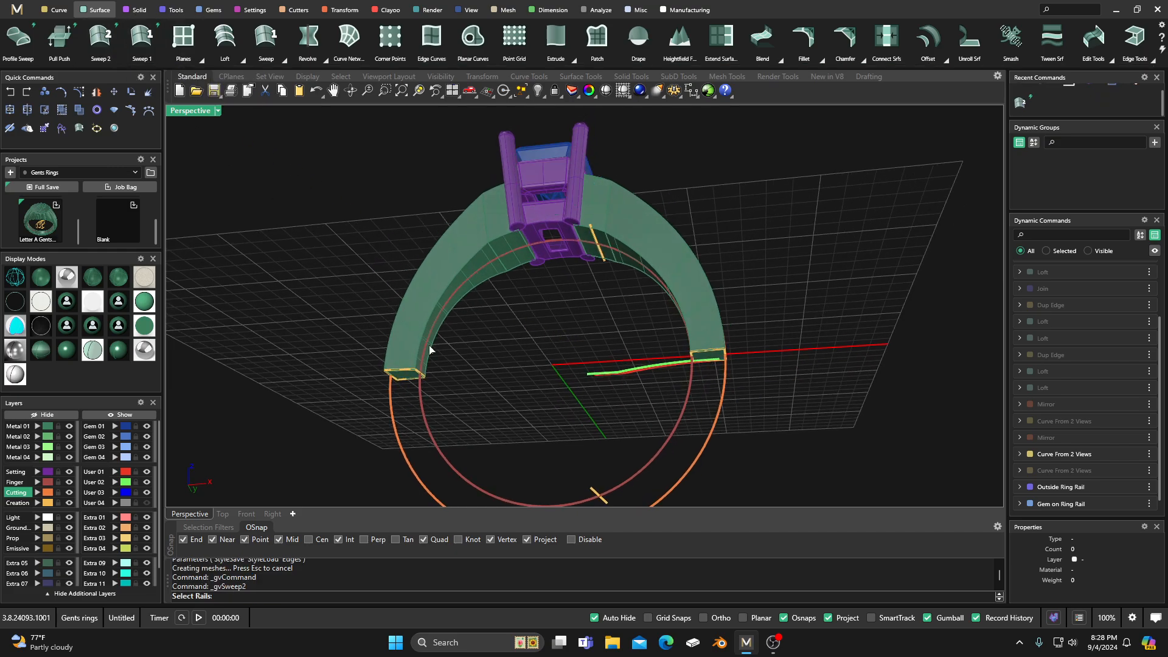
pyautogui.click(425, 420)
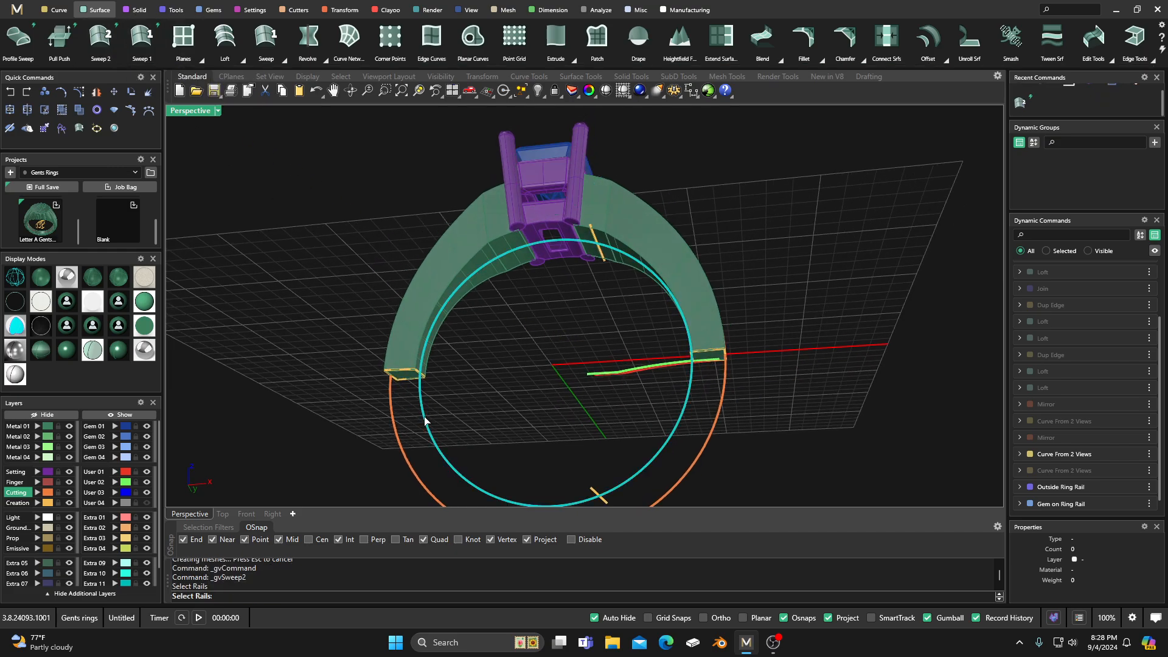
pyautogui.click(394, 429)
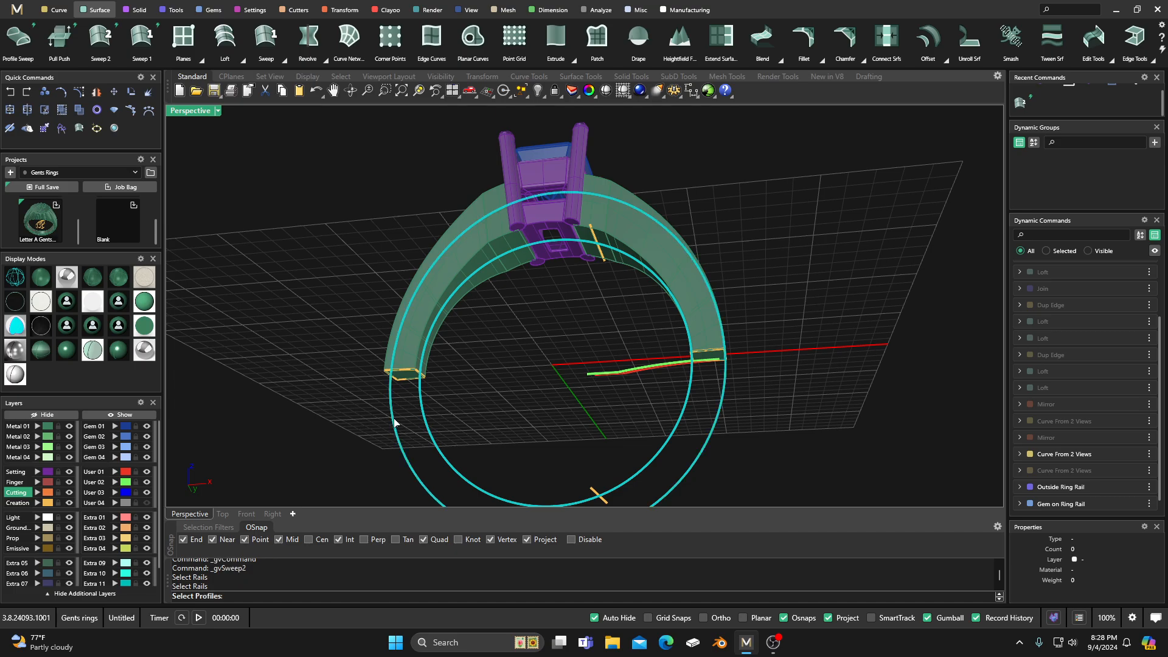
pyautogui.click(407, 383)
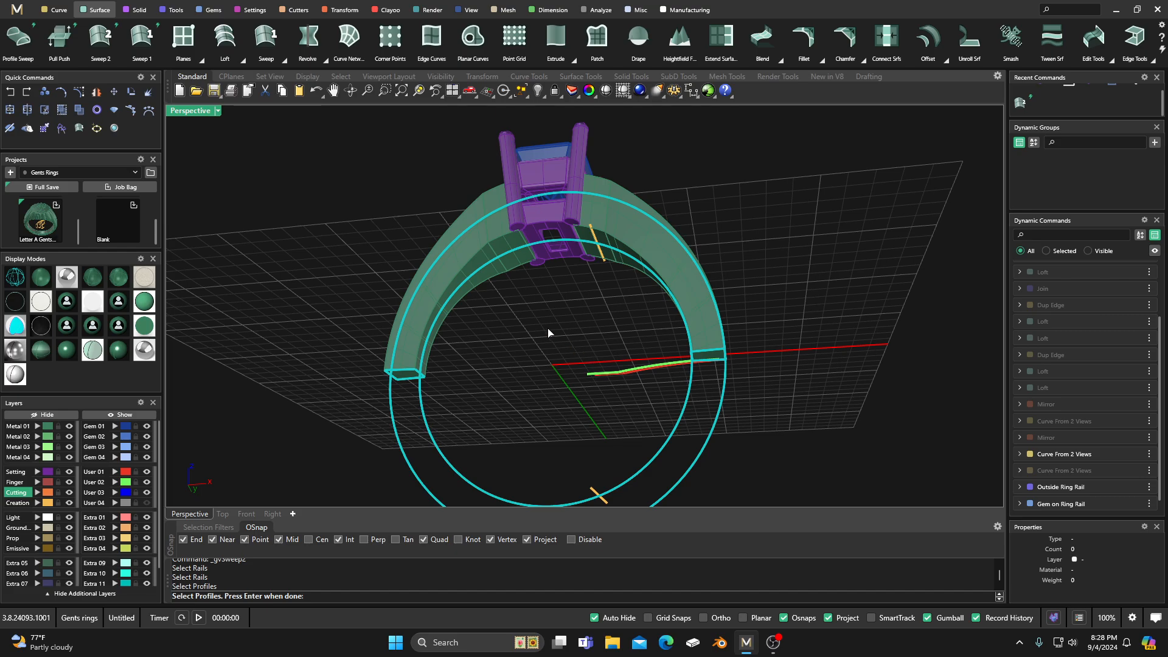
pyautogui.press('Return')
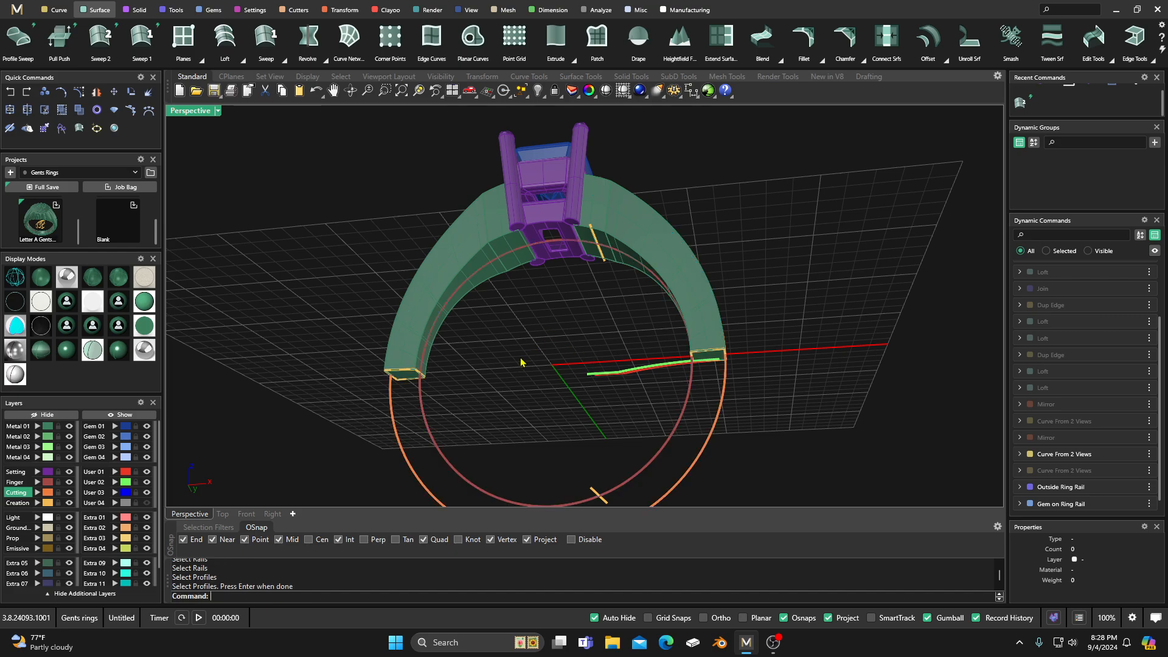
# Step: Ungroup the Dup Edge curves so the edges at each shoulder end can be selected separately
pyautogui.click(406, 373)
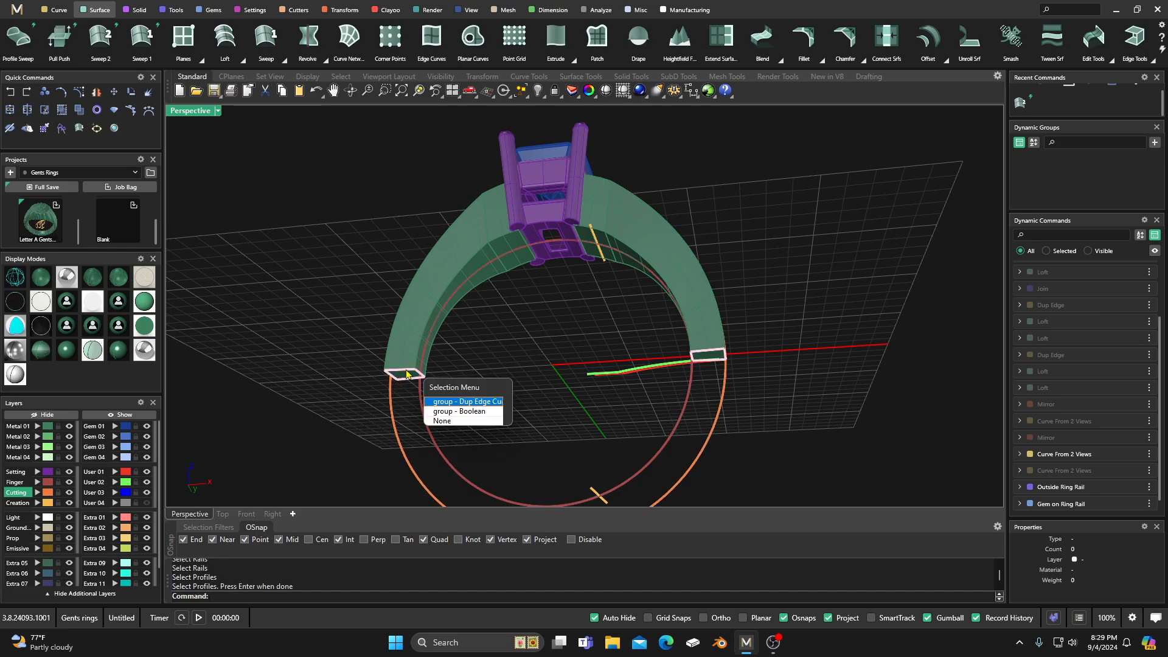
pyautogui.click(444, 403)
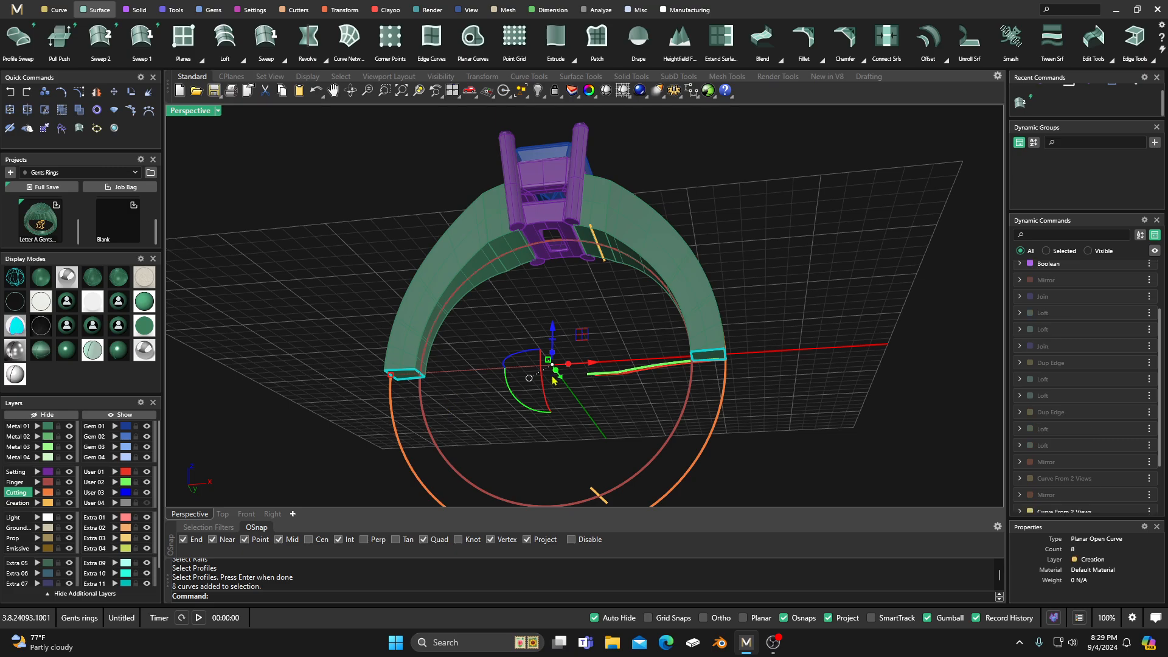
pyautogui.click(79, 111)
pyautogui.click(339, 317)
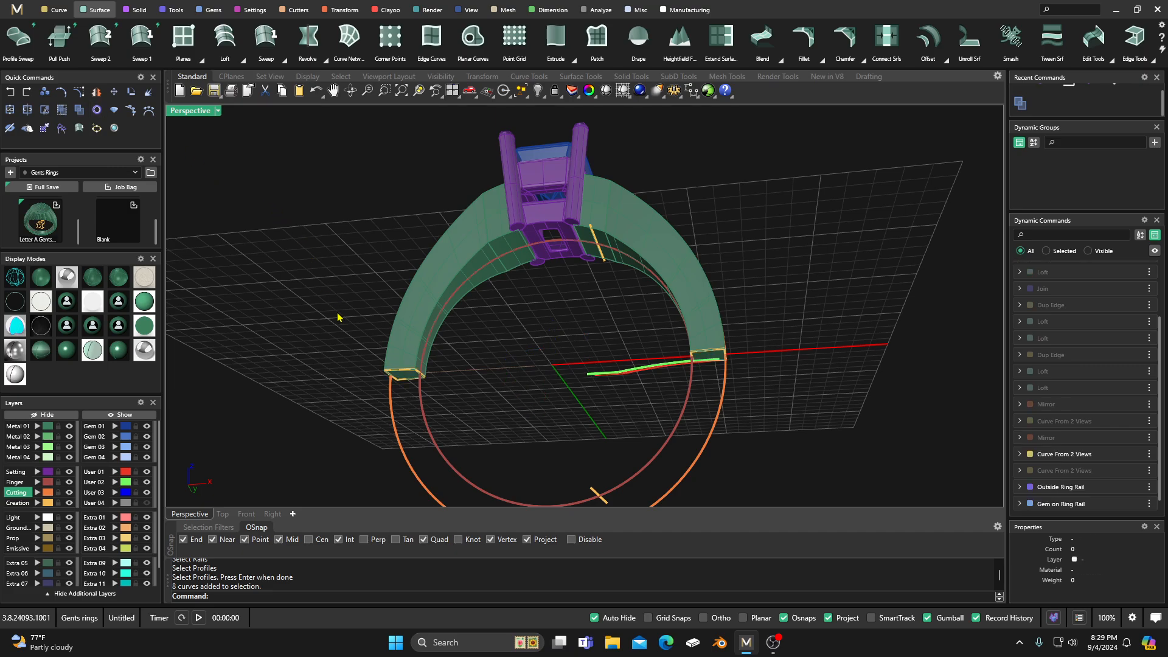
pyautogui.click(407, 375)
pyautogui.click(362, 389)
# Step: Join the four duplicated edge curves at each shoulder end into a closed profile curve
pyautogui.moveTo(351, 406); pyautogui.dragTo(450, 353)
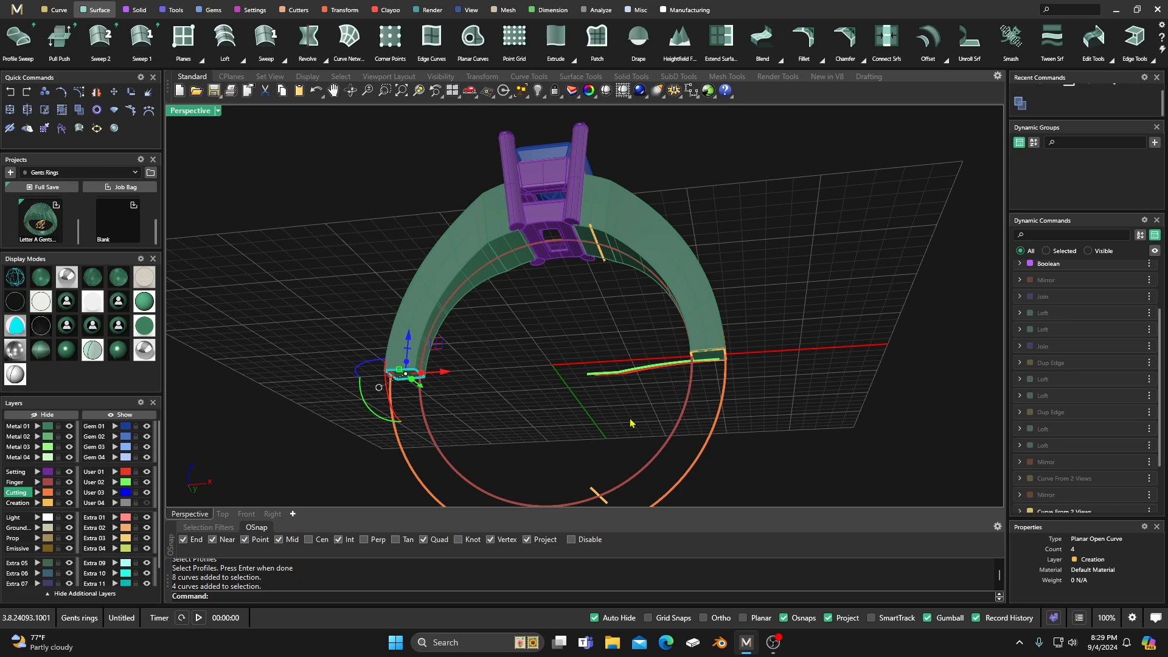
pyautogui.moveTo(680, 389); pyautogui.dragTo(784, 328)
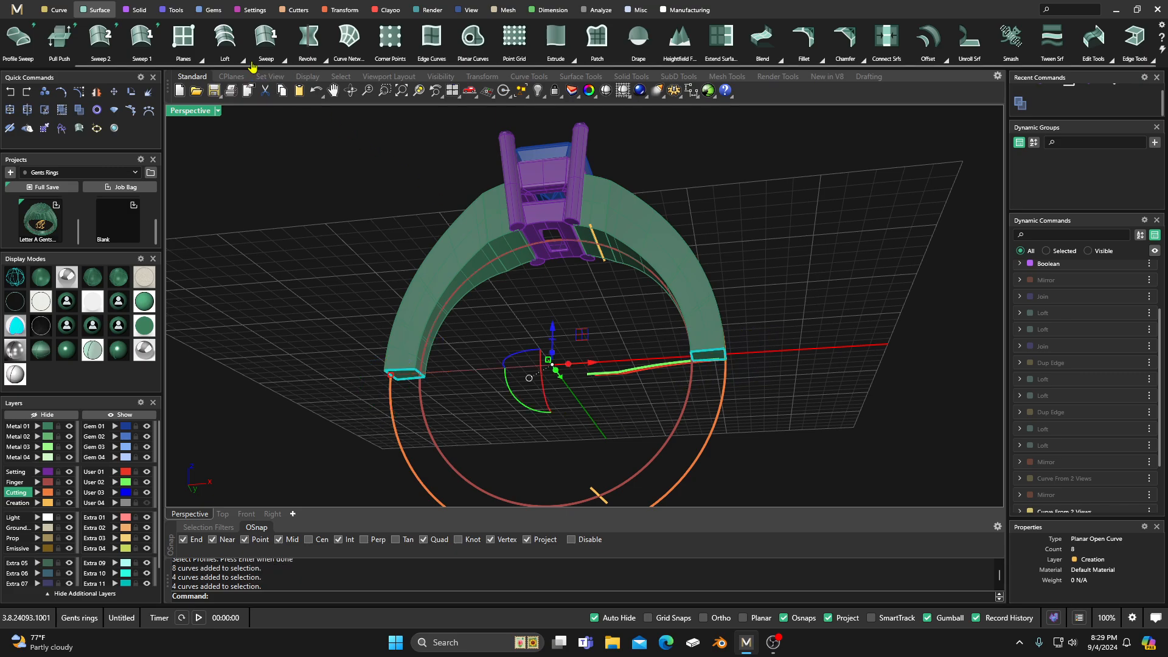
pyautogui.click(174, 11)
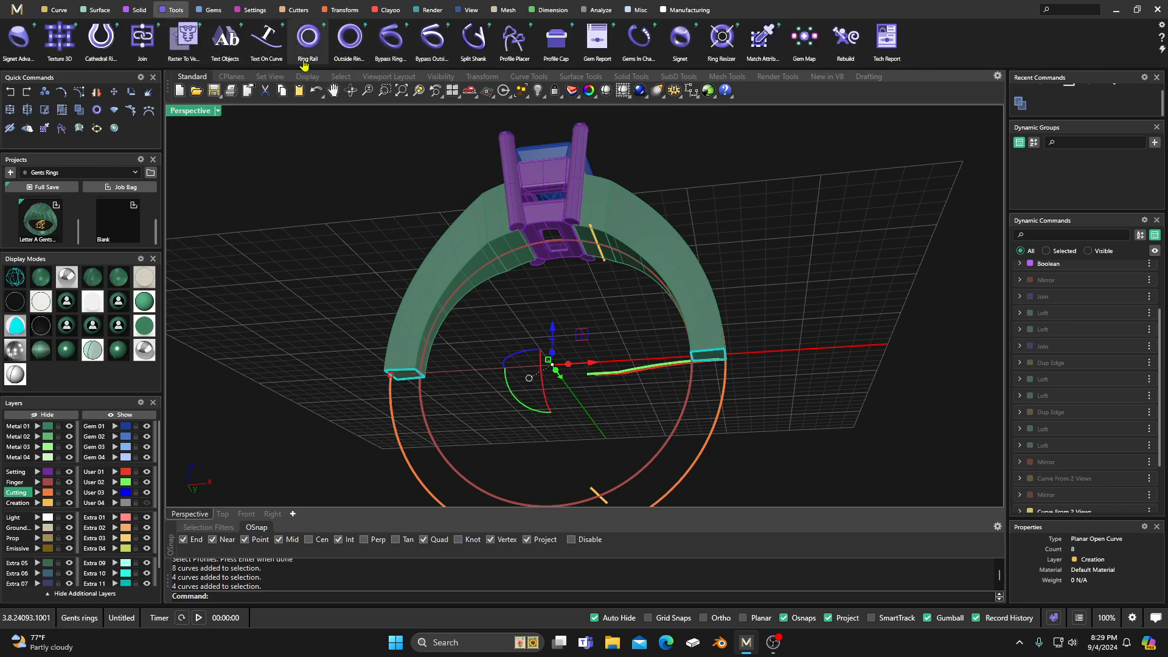
pyautogui.click(141, 38)
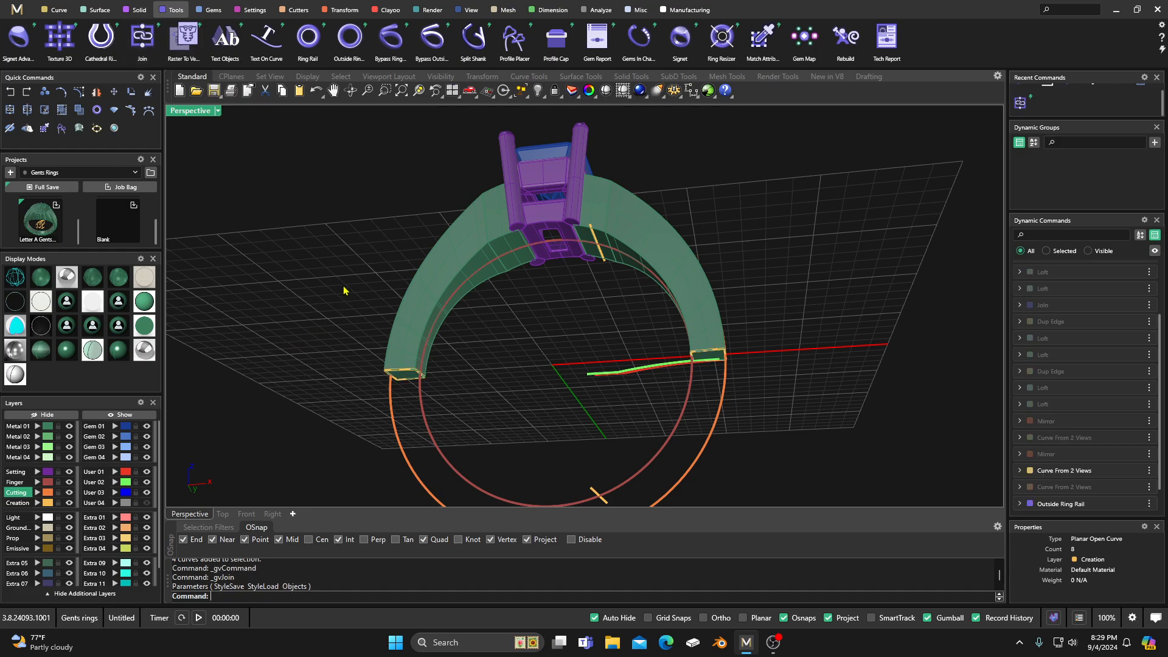
pyautogui.click(405, 374)
pyautogui.click(437, 401)
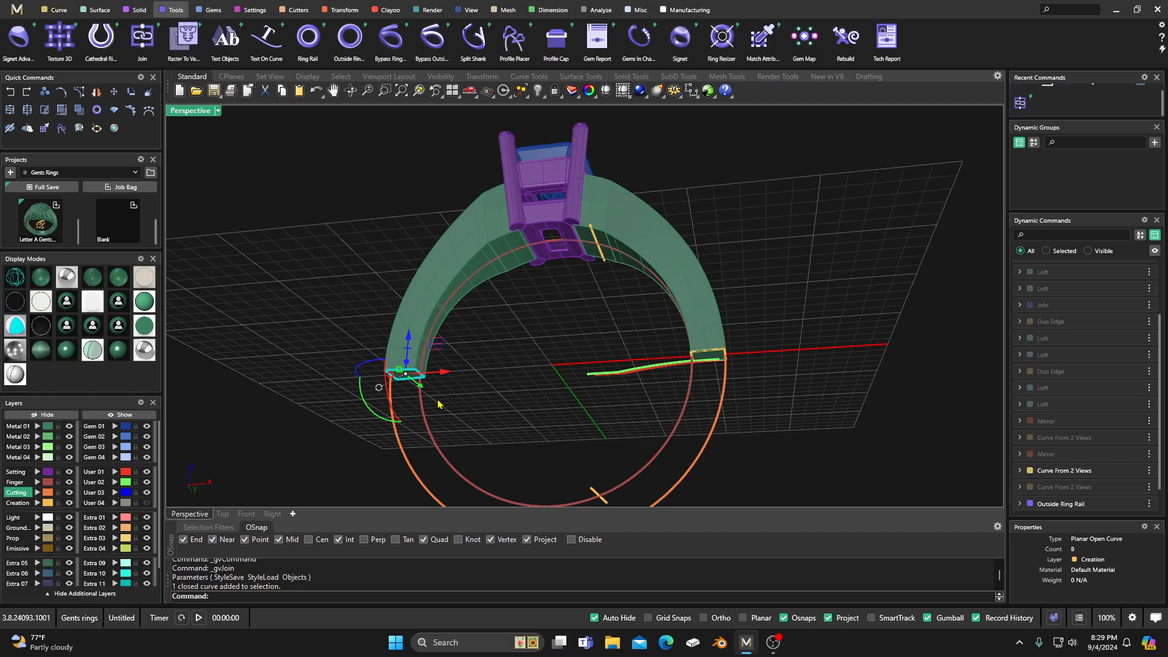
# Step: Check that the joined profile at each shoulder end selects as a single closed curve
pyautogui.click(322, 296)
pyautogui.click(713, 358)
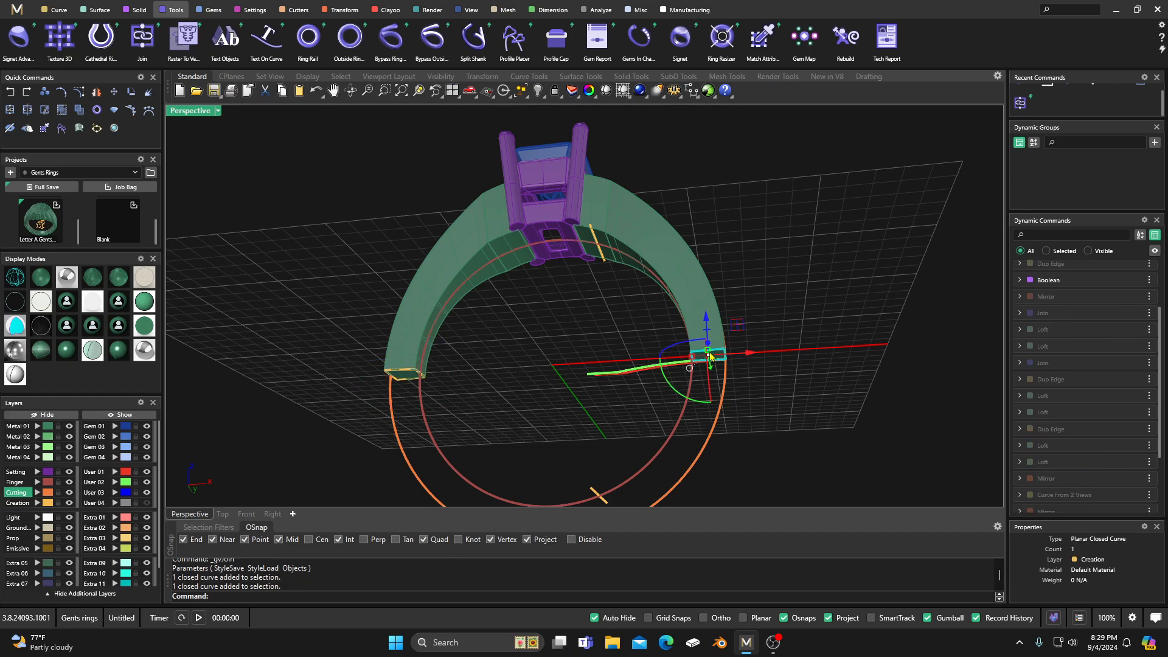
pyautogui.click(611, 331)
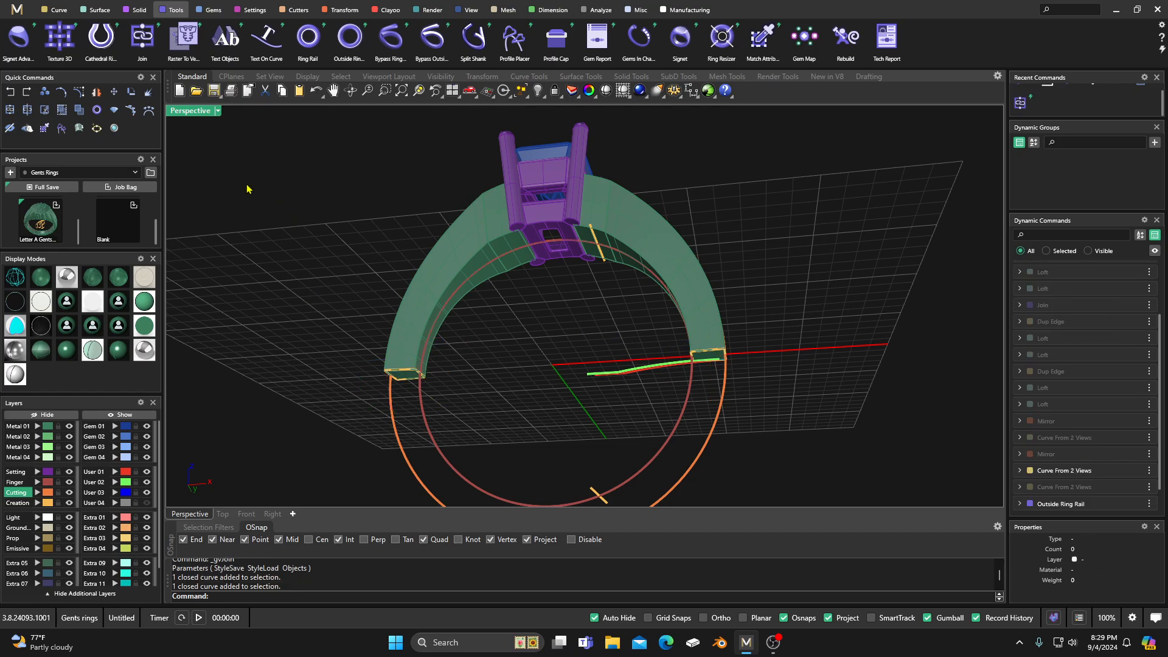
# Step: Sweep the lower shank with Sweep 2 along the inner and outside ring rails, using the two joined shoulder-end curves as profiles
pyautogui.click(97, 10)
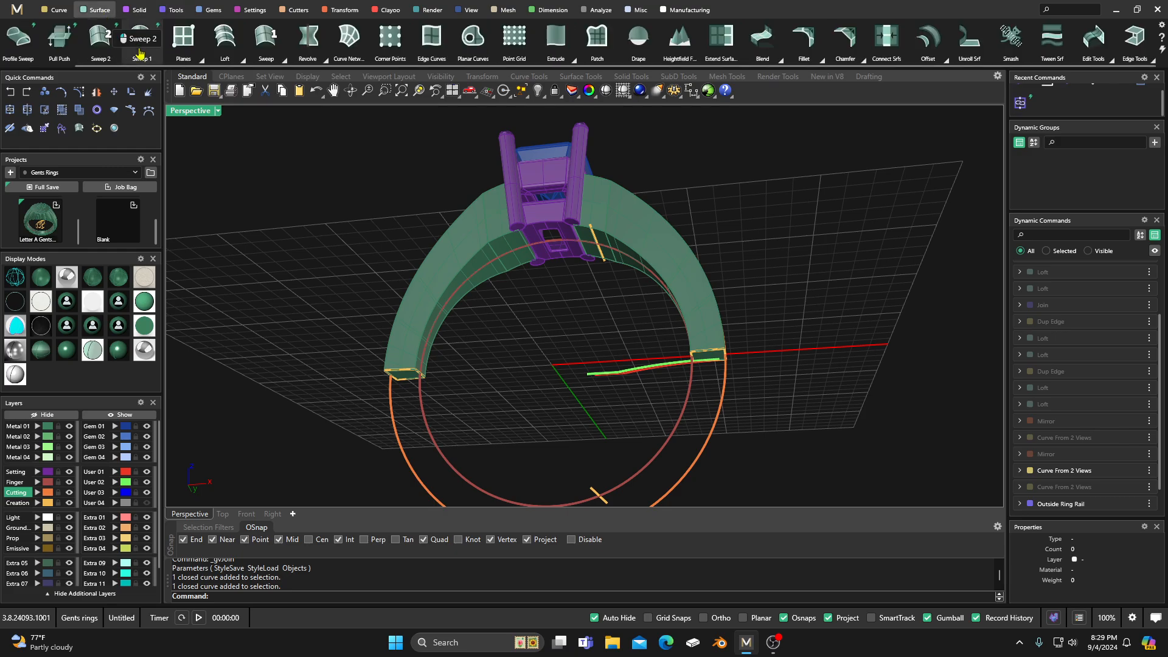
pyautogui.click(100, 40)
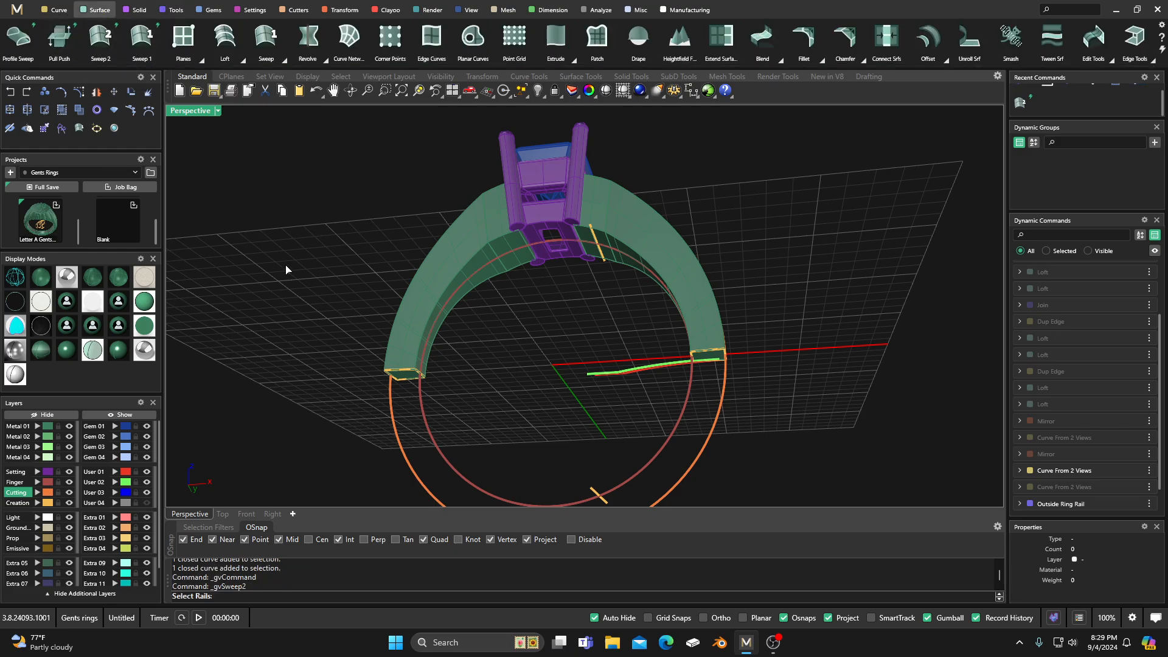
pyautogui.click(419, 414)
pyautogui.click(392, 420)
pyautogui.click(407, 375)
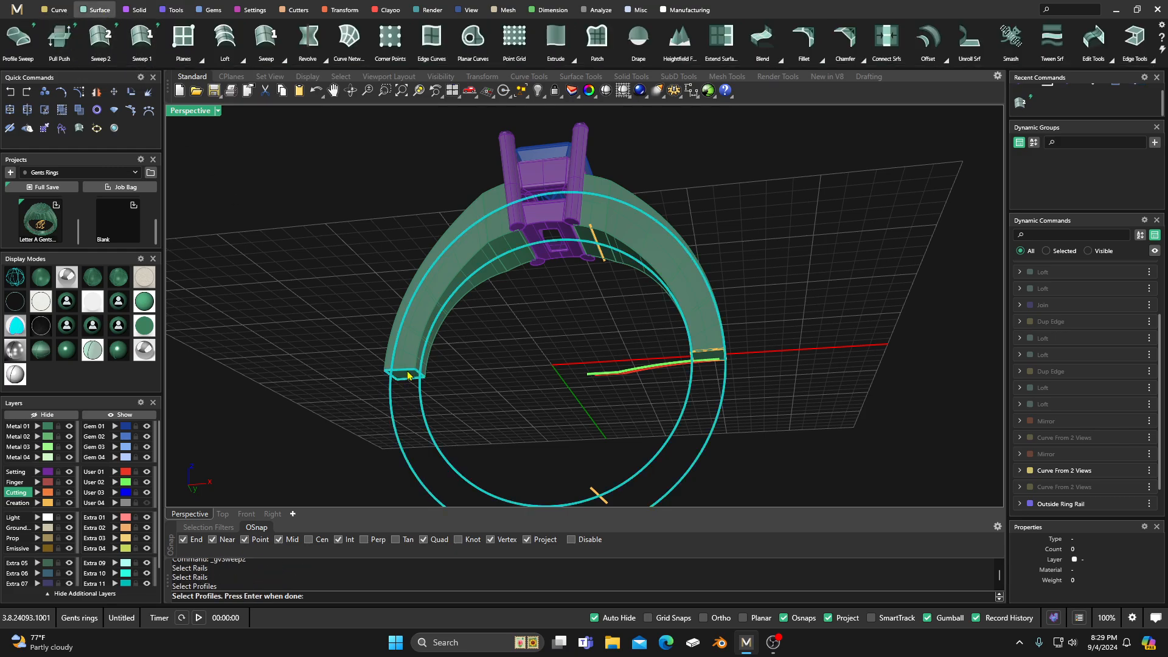
pyautogui.click(724, 358)
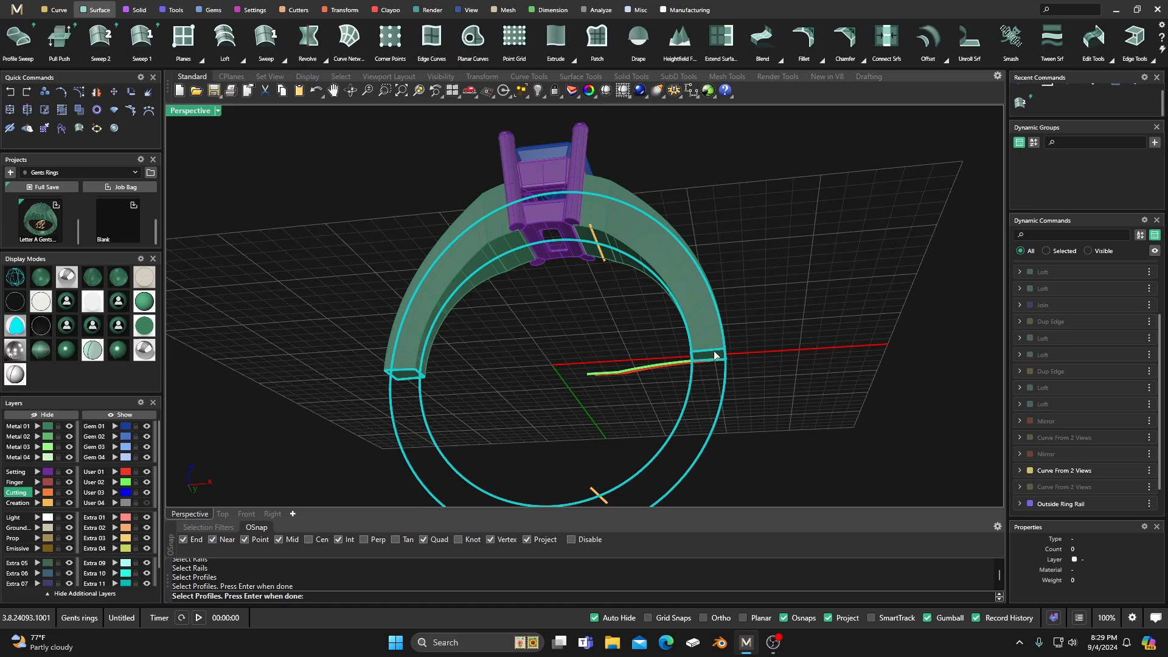
pyautogui.rightClick(748, 251)
pyautogui.scroll(-5, 654, 279)
pyautogui.moveTo(634, 315); pyautogui.dragTo(489, 354, button='right')
pyautogui.scroll(2, 589, 340)
pyautogui.scroll(3, 588, 341)
pyautogui.moveTo(581, 357); pyautogui.dragTo(683, 385, button='right')
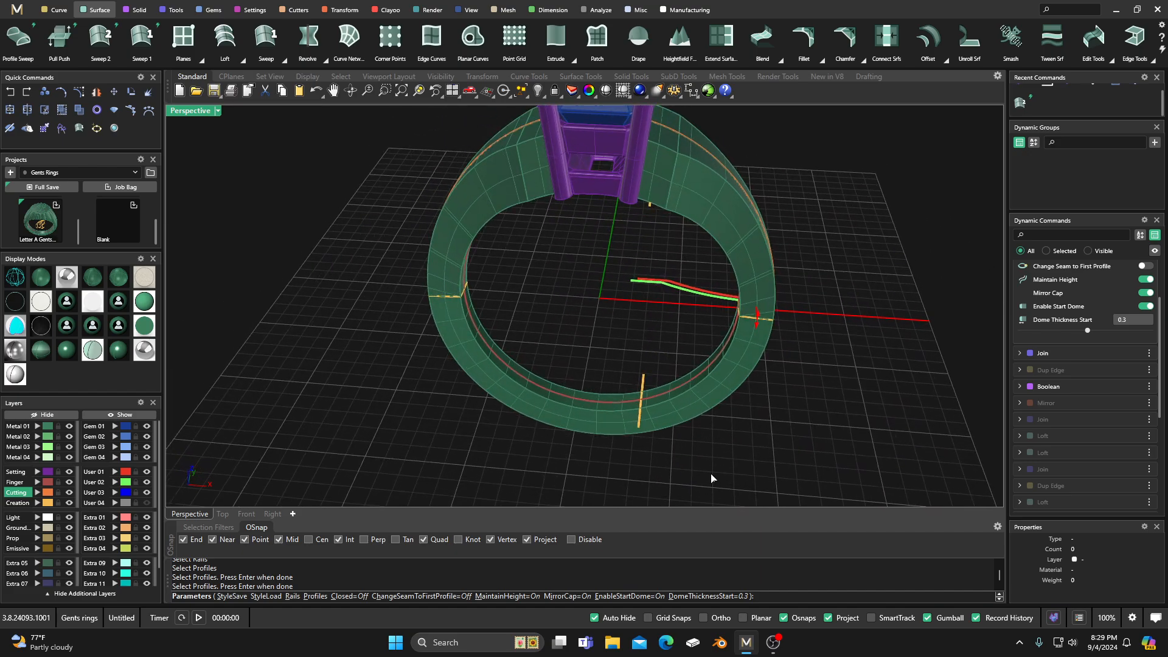
pyautogui.scroll(-2, 633, 430)
pyautogui.moveTo(633, 430); pyautogui.dragTo(613, 338, button='right')
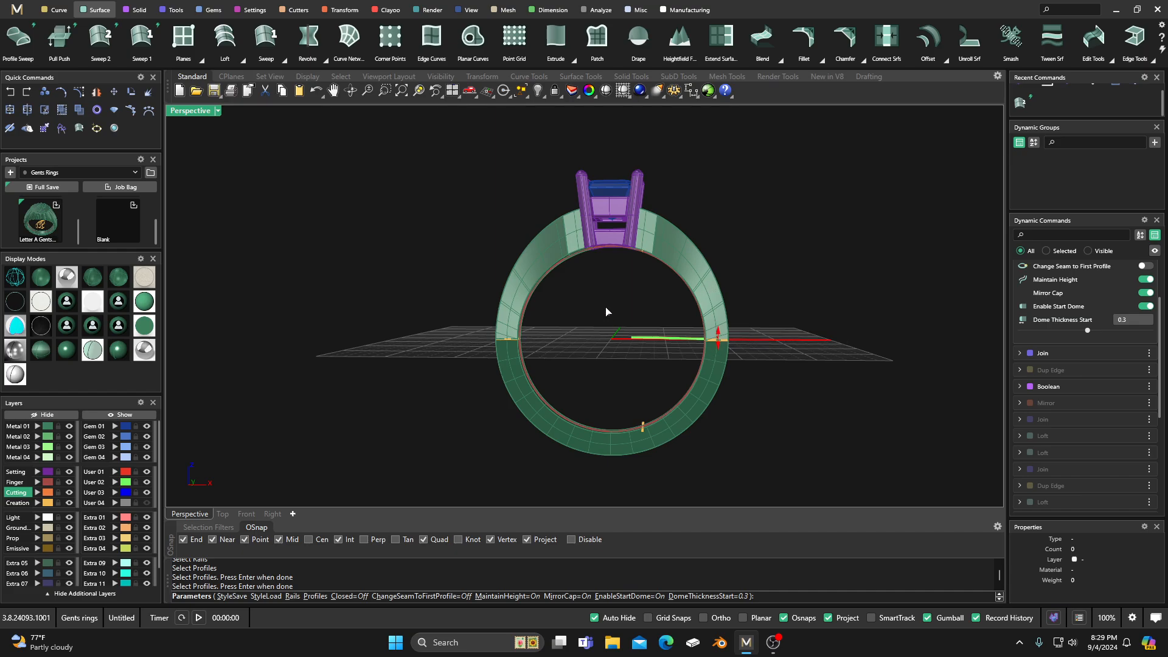
pyautogui.press('Return')
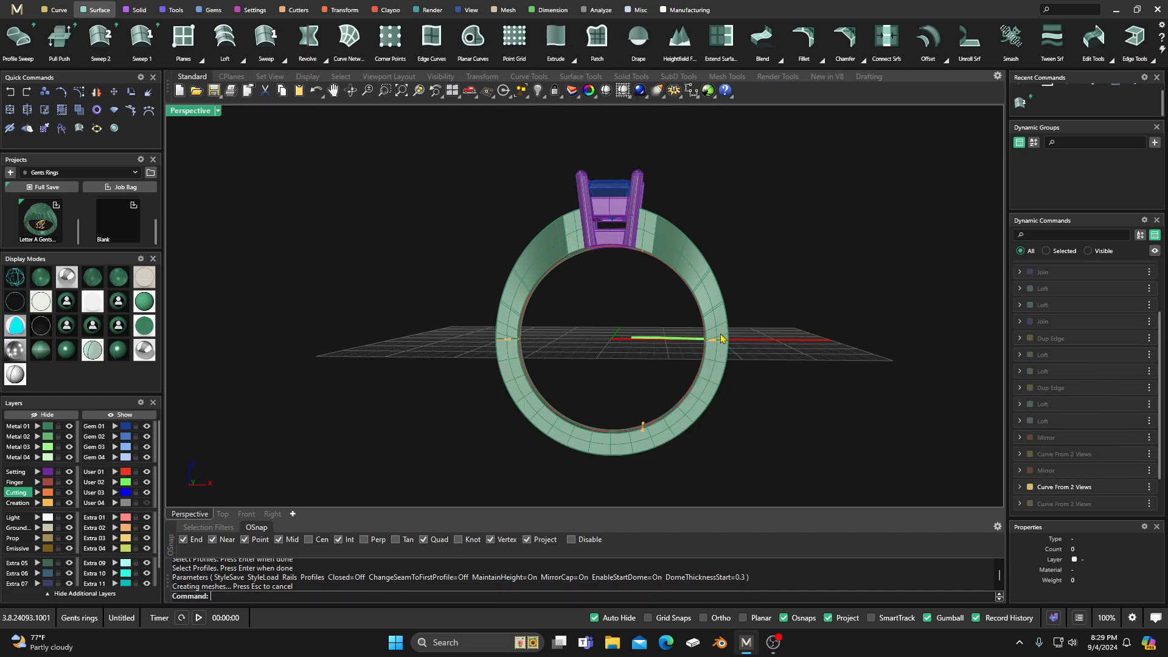
# Step: Try a Boolean Union with the lower shank and the shoulders both picked as first surfaces
pyautogui.moveTo(589, 301); pyautogui.dragTo(545, 320, button='right')
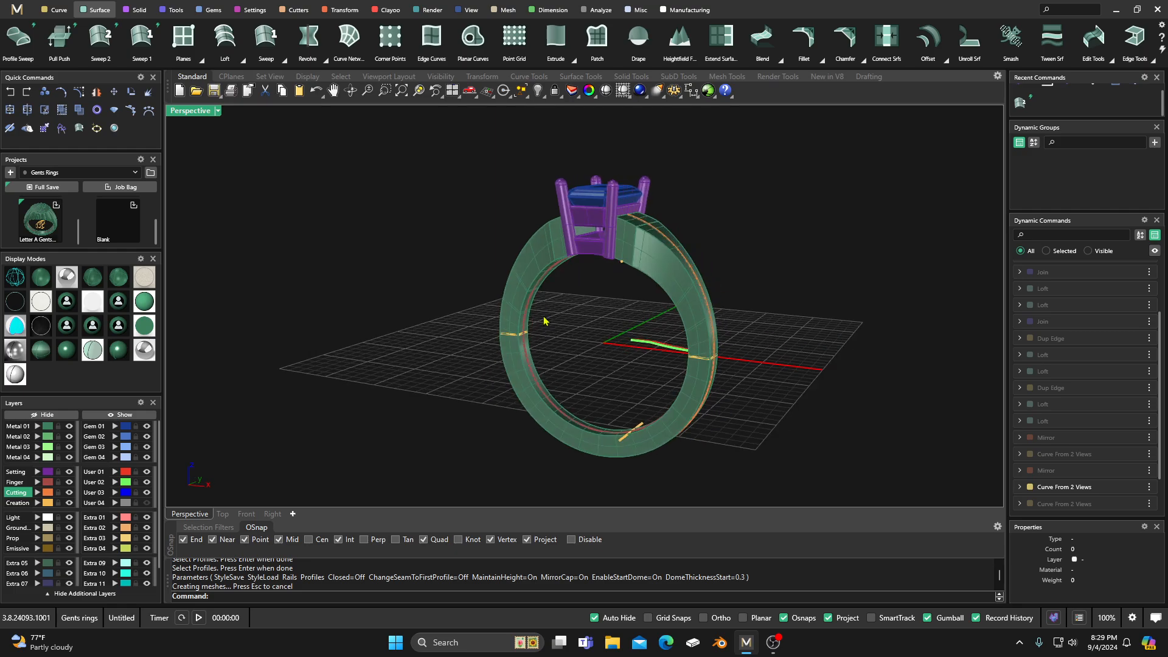
pyautogui.click(135, 10)
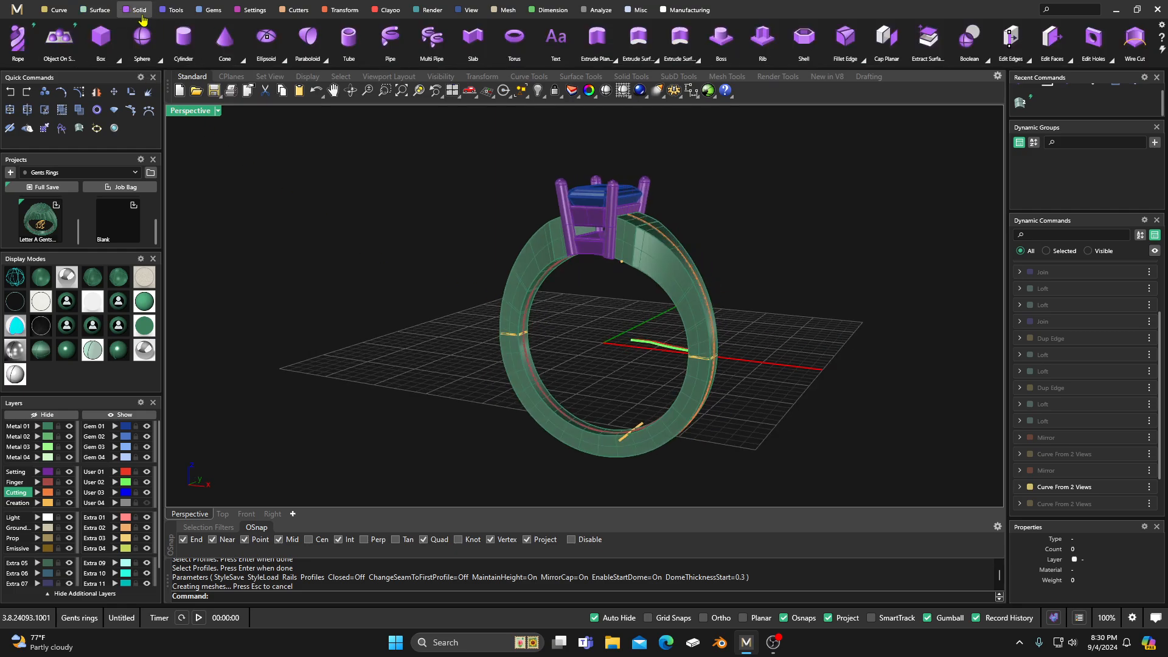
pyautogui.scroll(3, 80, 40)
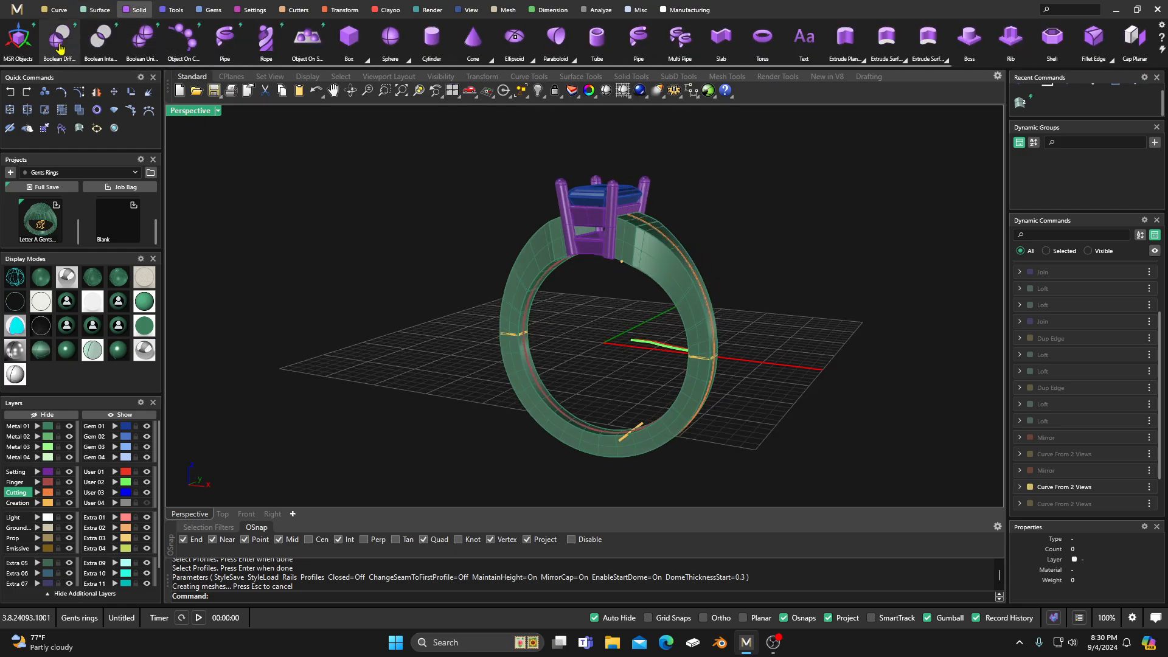
pyautogui.click(59, 37)
pyautogui.press('Escape')
pyautogui.click(147, 44)
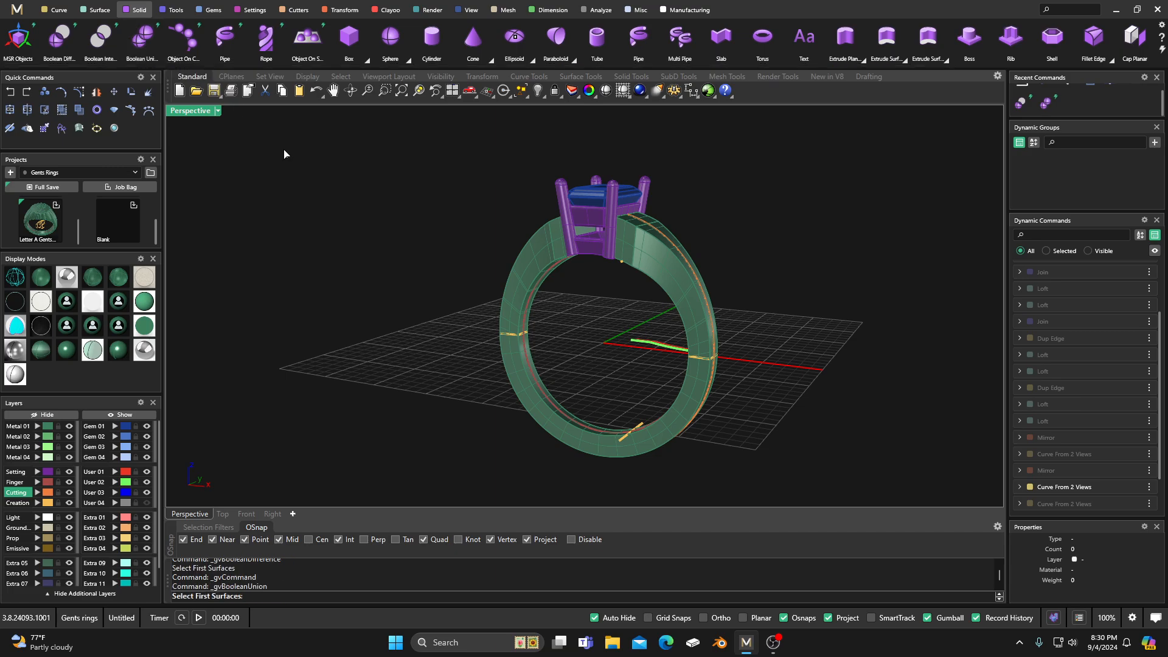
pyautogui.click(522, 373)
pyautogui.click(517, 309)
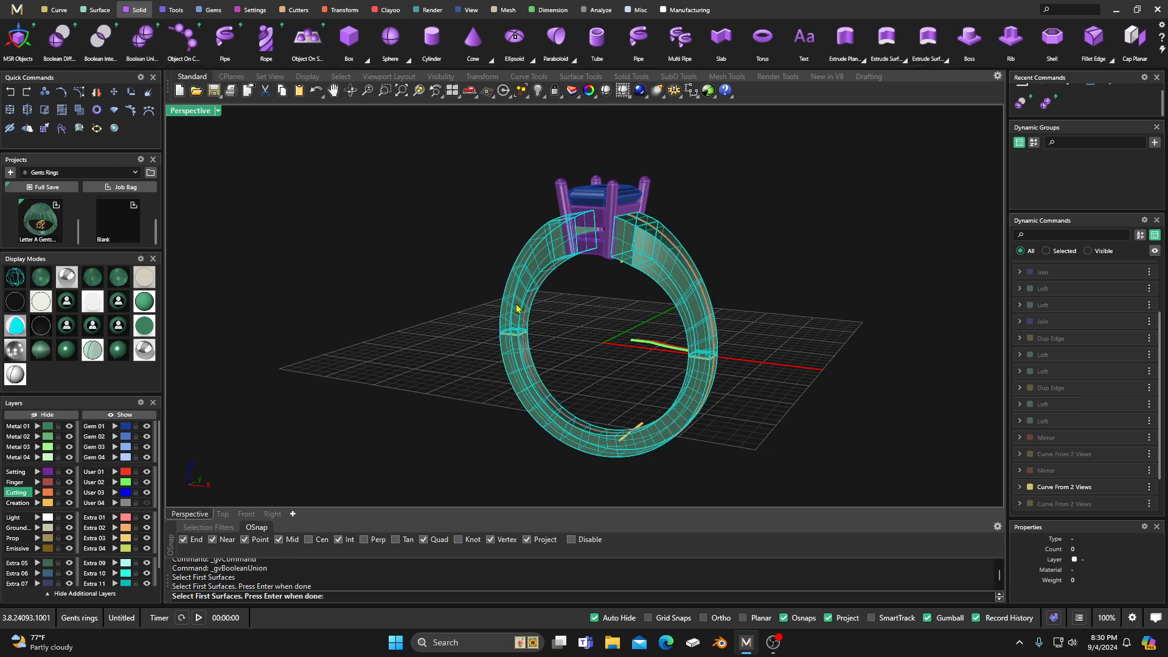
pyautogui.rightClick(565, 338)
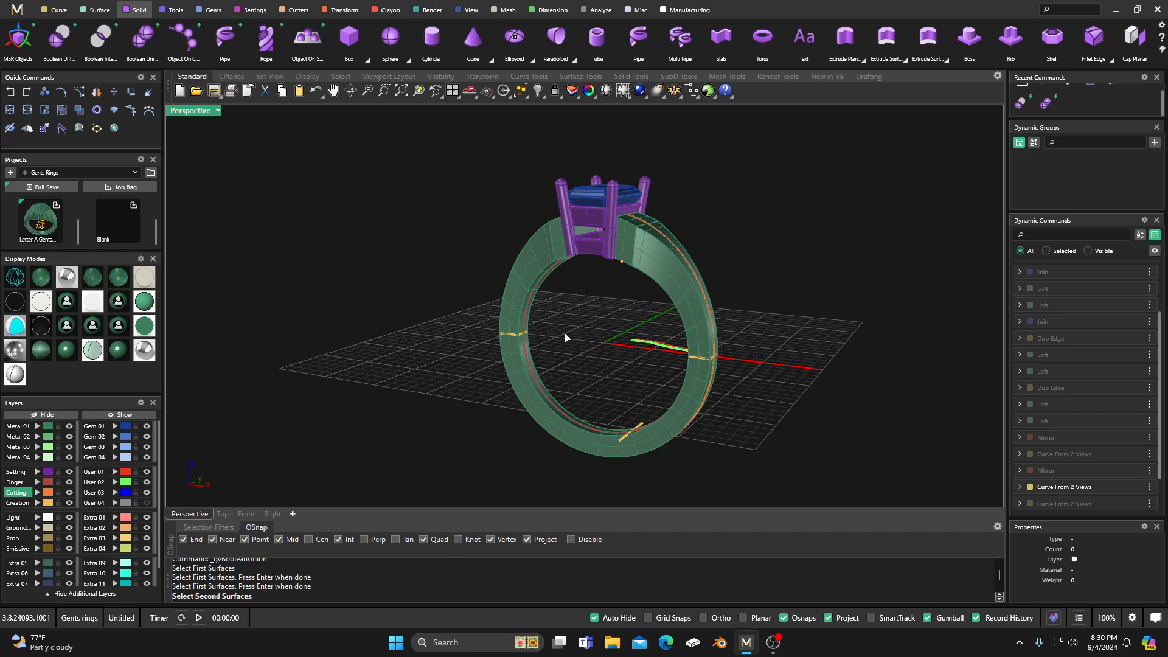
pyautogui.moveTo(565, 333); pyautogui.dragTo(562, 371, button='right')
pyautogui.rightClick(562, 371)
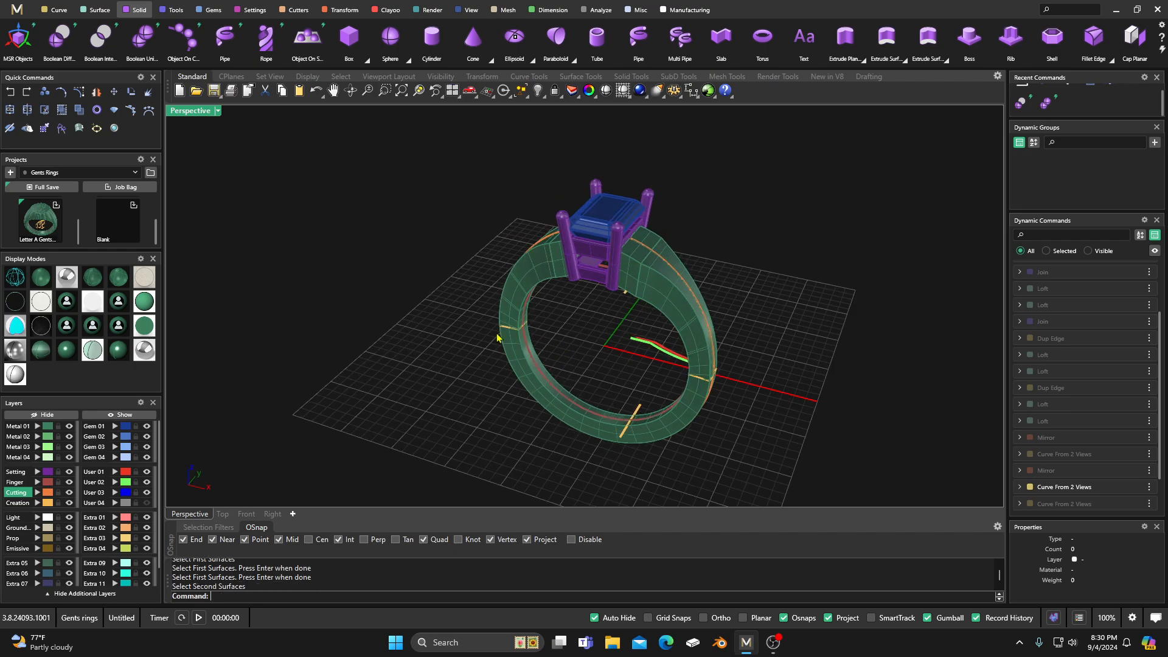
# Step: Boolean Union the lower shank as the first surface with the shoulders as the second surface
pyautogui.rightClick(466, 342)
pyautogui.click(524, 366)
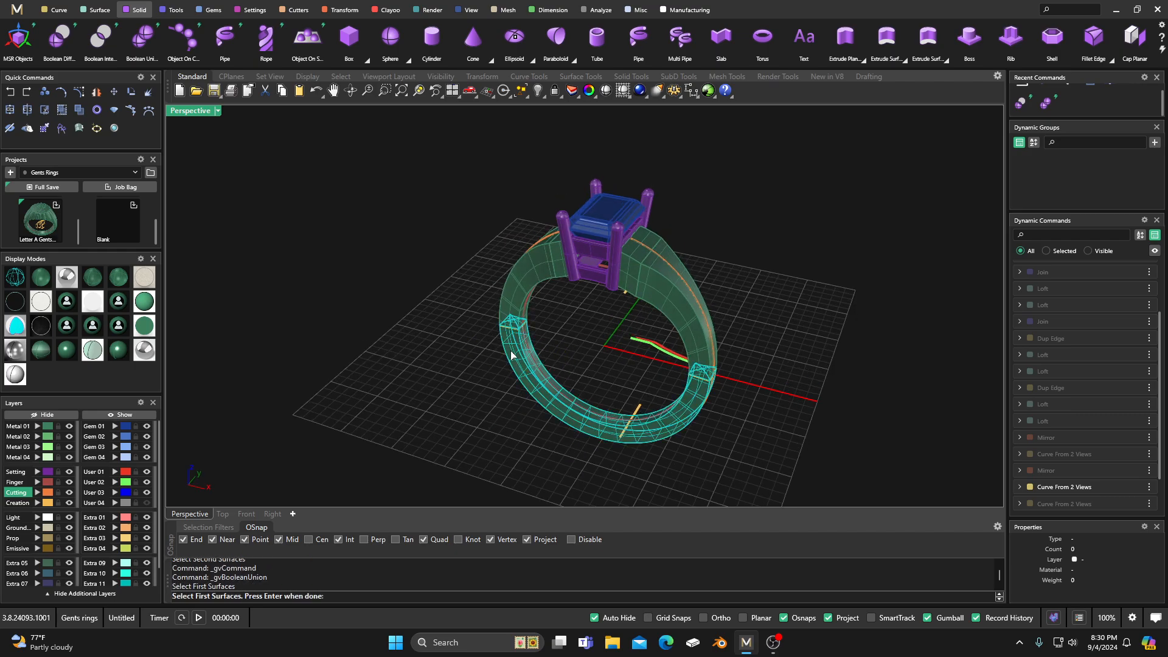
pyautogui.rightClick(511, 355)
pyautogui.click(513, 308)
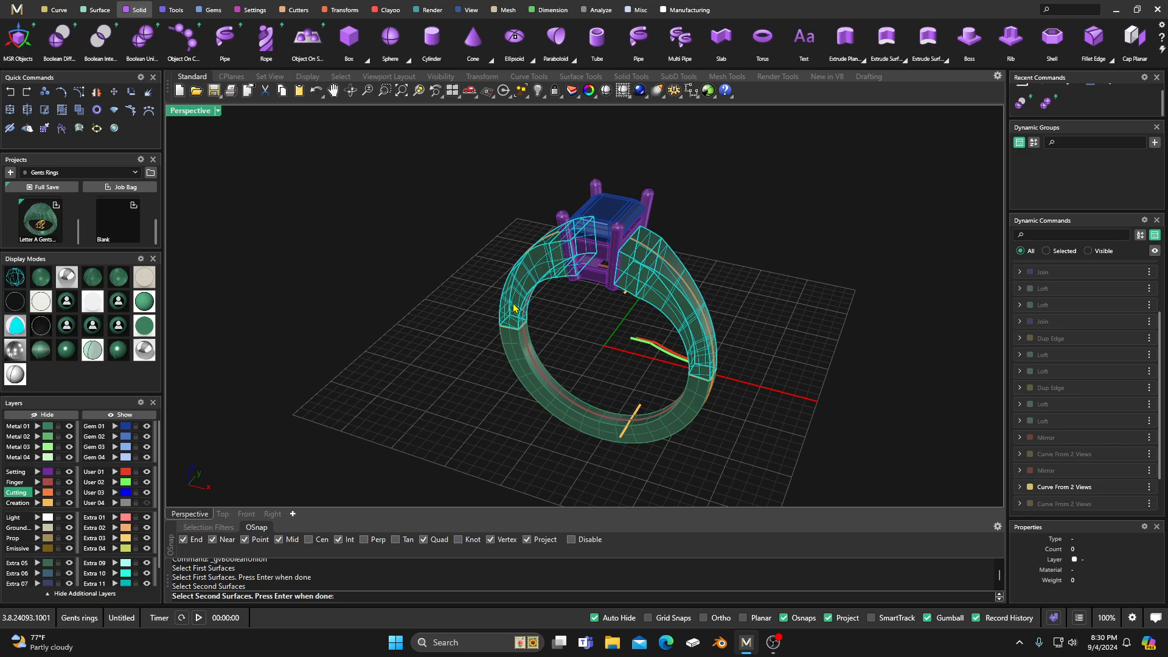
pyautogui.rightClick(558, 345)
pyautogui.rightClick(560, 345)
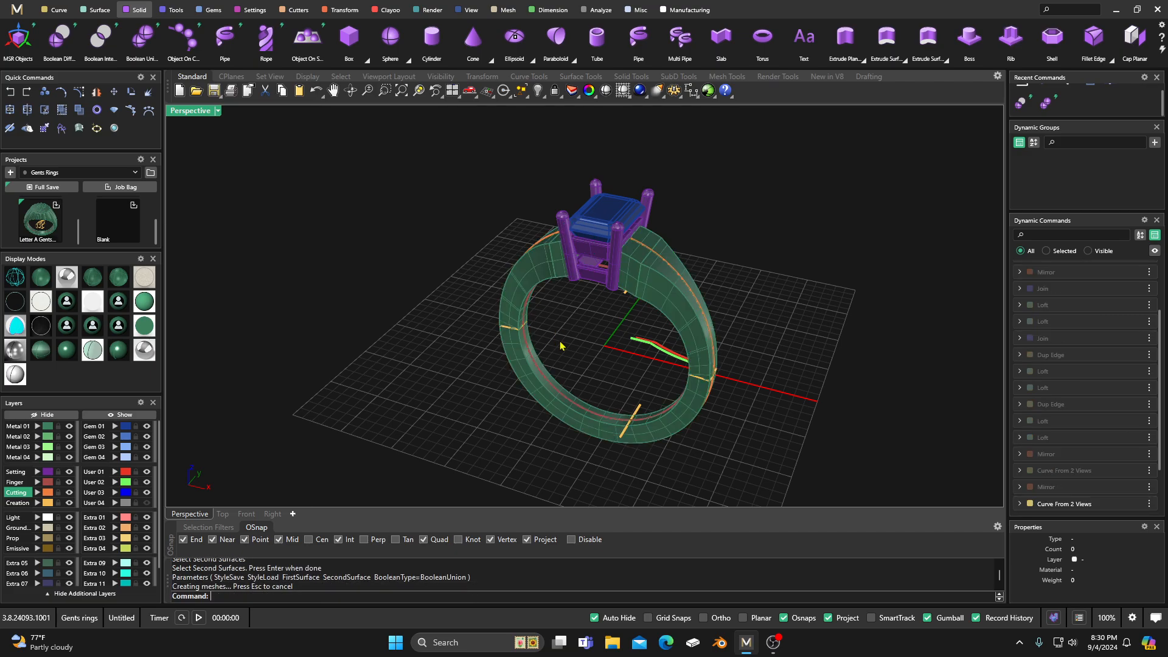
# Step: Move the green User 02 shoulder curve slightly outward along the X axis to reshape the shoulders
pyautogui.scroll(-2, 596, 346)
pyautogui.moveTo(596, 346); pyautogui.dragTo(638, 329, button='right')
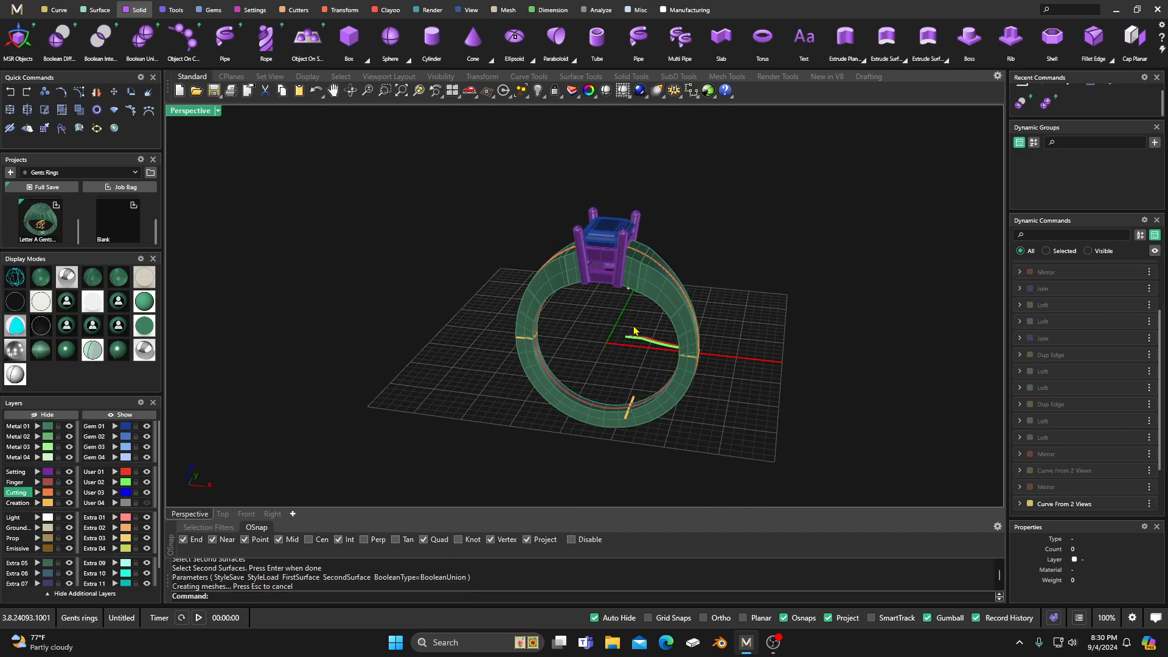
pyautogui.scroll(5, 637, 329)
pyautogui.moveTo(629, 373); pyautogui.dragTo(604, 370, button='right')
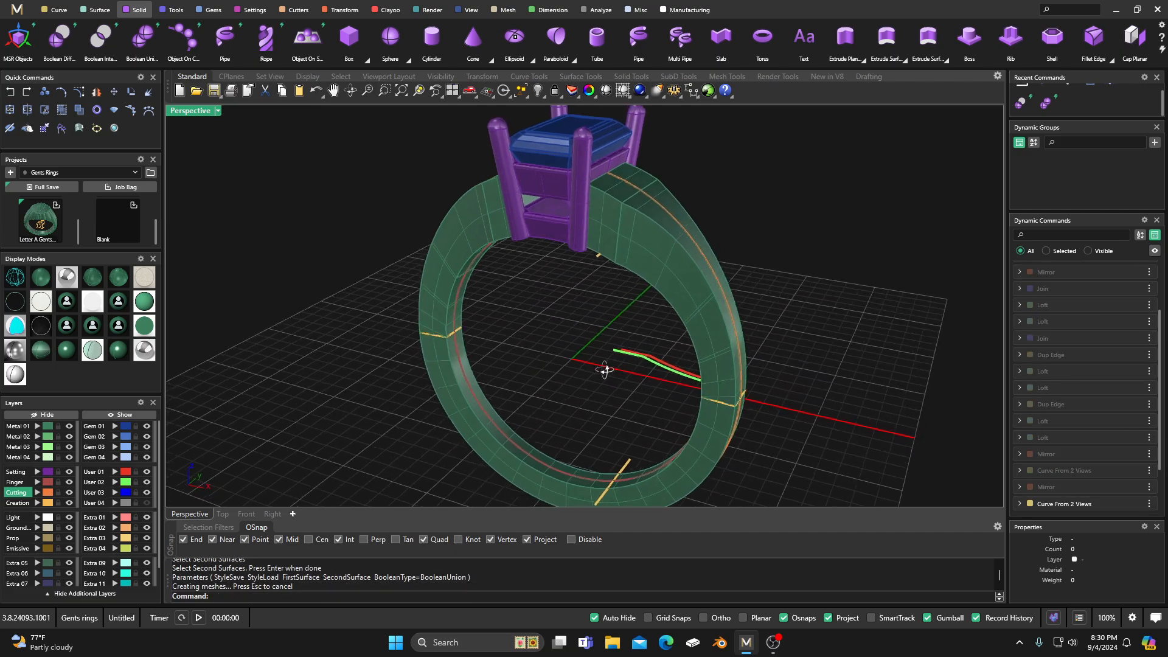
pyautogui.click(655, 370)
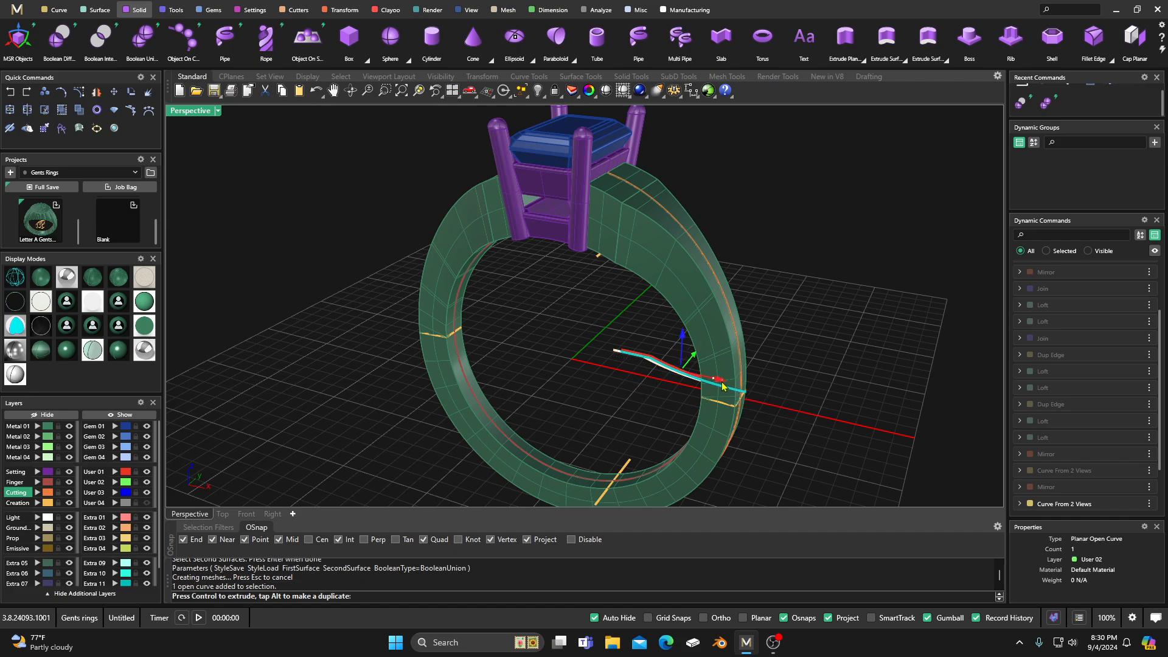
pyautogui.moveTo(716, 382); pyautogui.dragTo(722, 385)
pyautogui.click(621, 313)
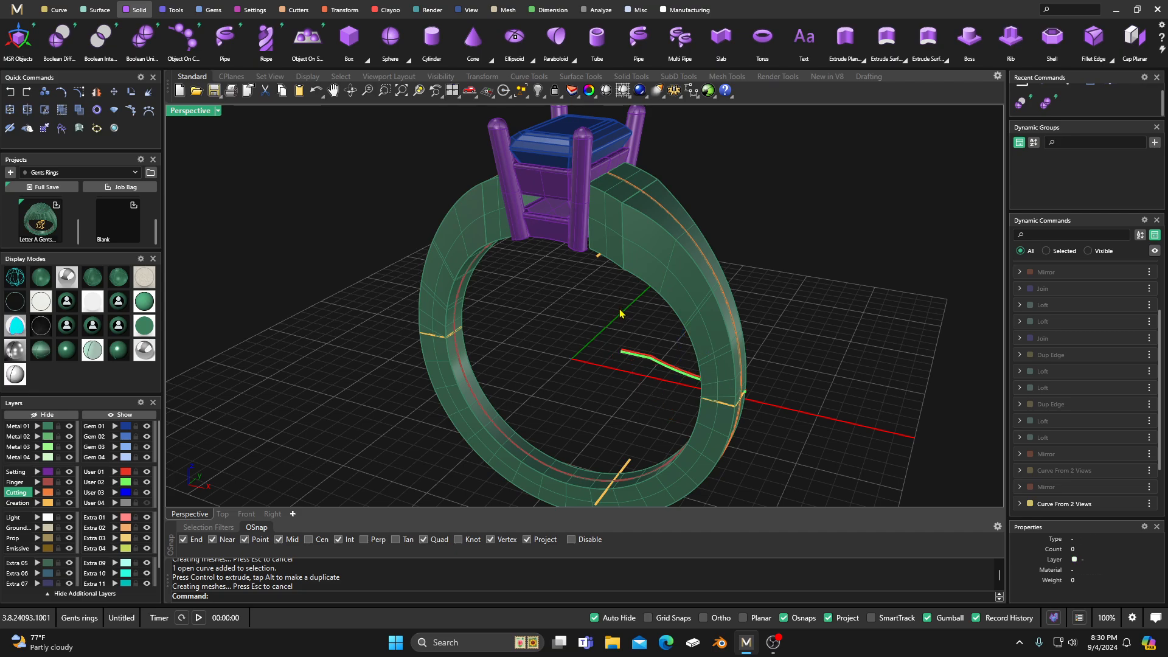
# Step: Shift the green User 02 curve slightly back inward along the X axis and check the shoulder taper from above and below
pyautogui.click(669, 373)
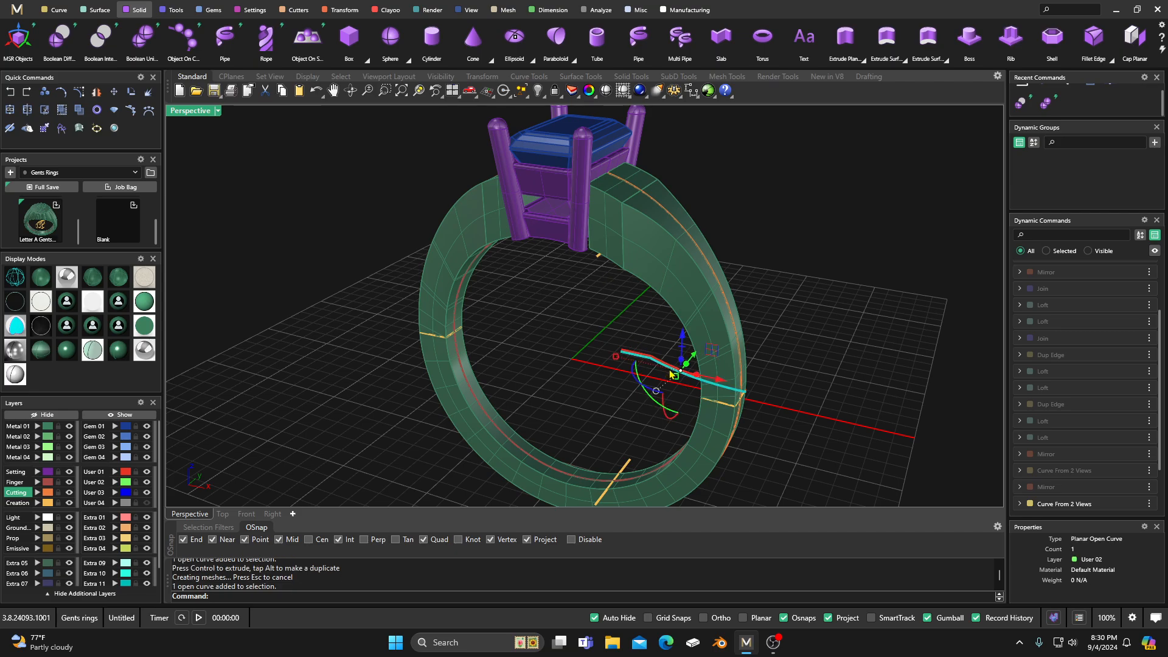
pyautogui.moveTo(721, 382); pyautogui.dragTo(718, 381)
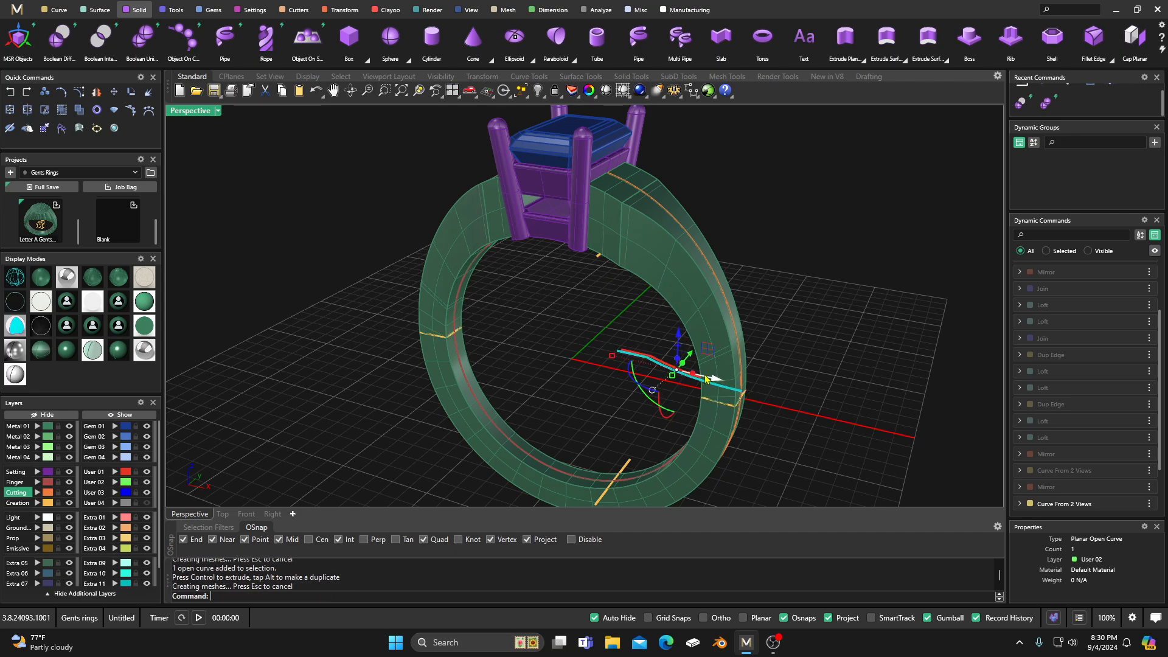
pyautogui.moveTo(655, 345); pyautogui.dragTo(631, 277, button='right')
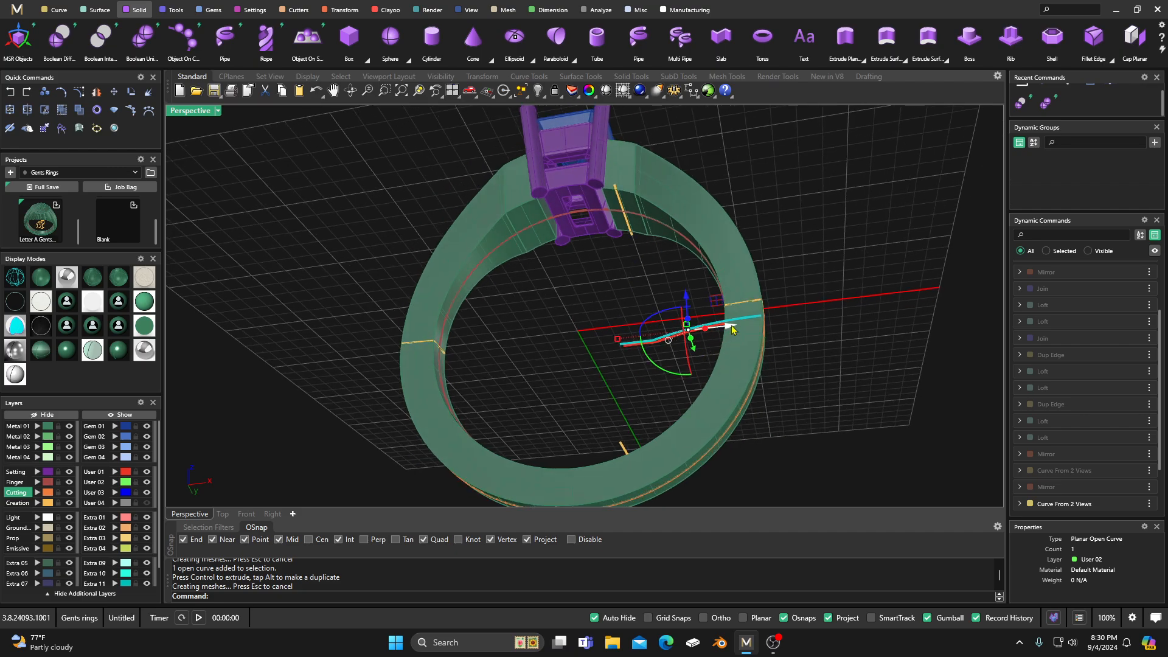
pyautogui.moveTo(727, 325); pyautogui.dragTo(722, 325)
pyautogui.moveTo(713, 325); pyautogui.dragTo(562, 426, button='right')
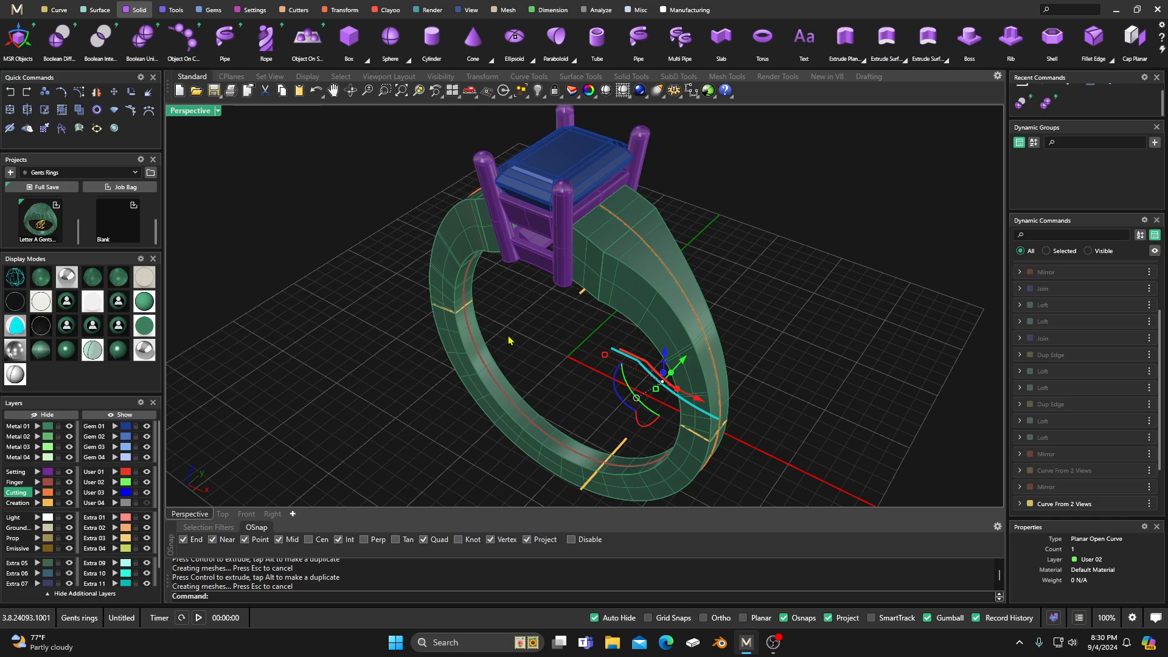
pyautogui.moveTo(508, 340); pyautogui.dragTo(510, 359, button='right')
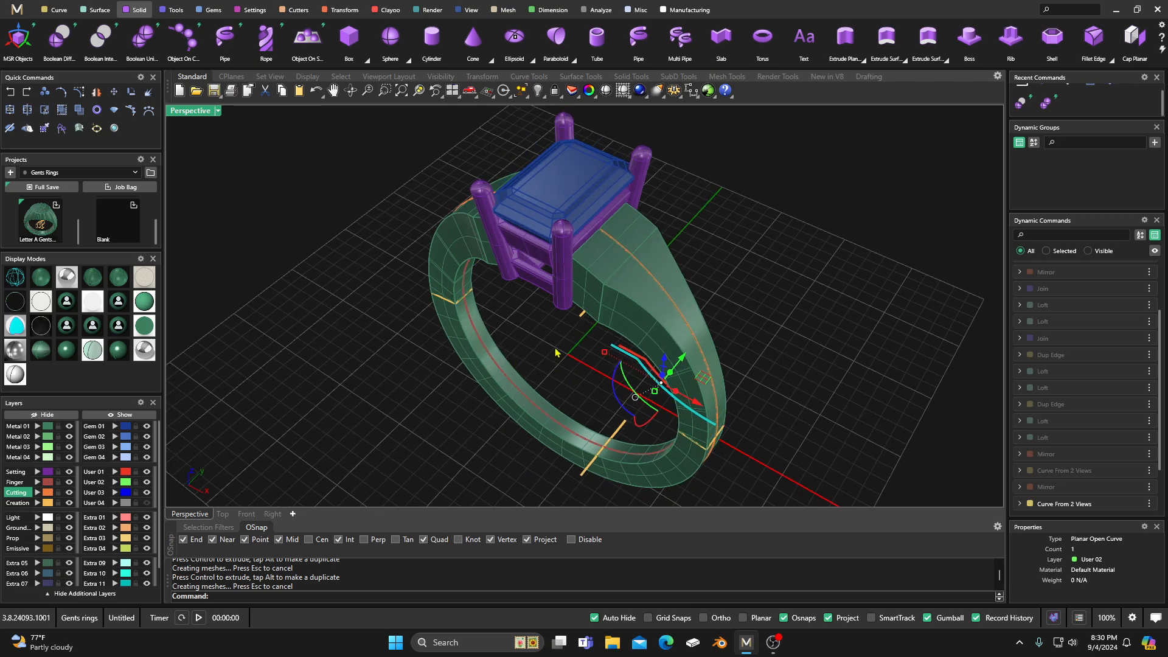
pyautogui.moveTo(556, 353); pyautogui.dragTo(546, 187, button='right')
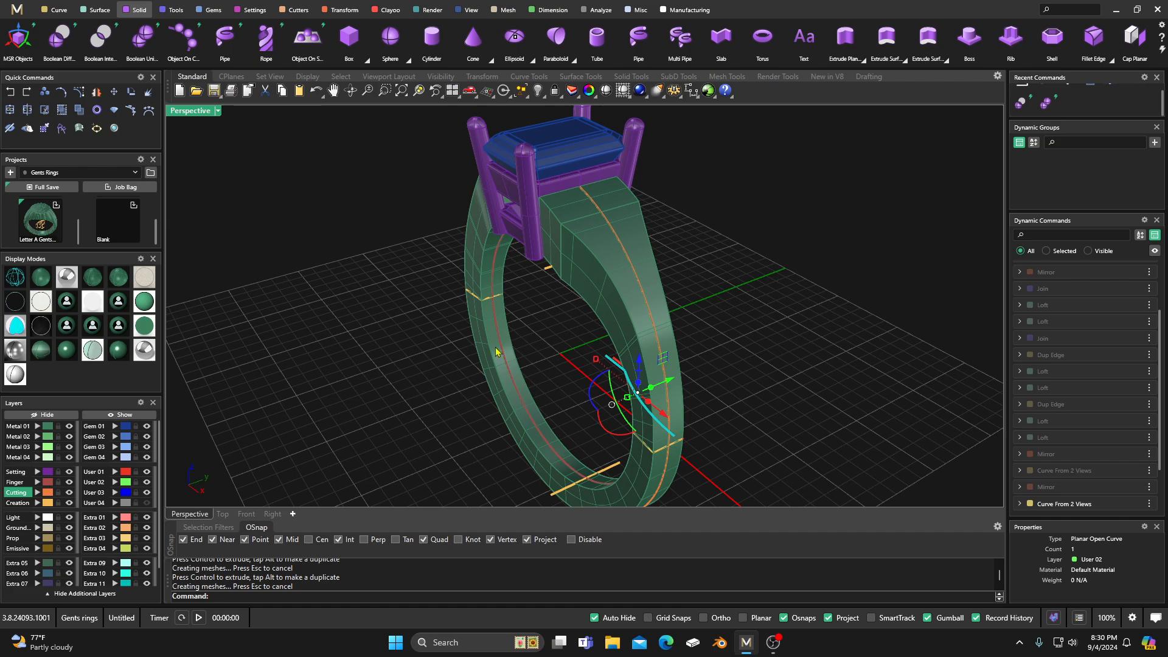
# Step: Edit the Outside Ring Rail to a side thickness of 1.8 mm and a top thickness of 3.4 mm
pyautogui.rightClick(376, 290)
pyautogui.scroll(-7, 396, 298)
pyautogui.moveTo(406, 304); pyautogui.dragTo(575, 327, button='right')
pyautogui.scroll(-4, 560, 297)
pyautogui.scroll(10, 528, 343)
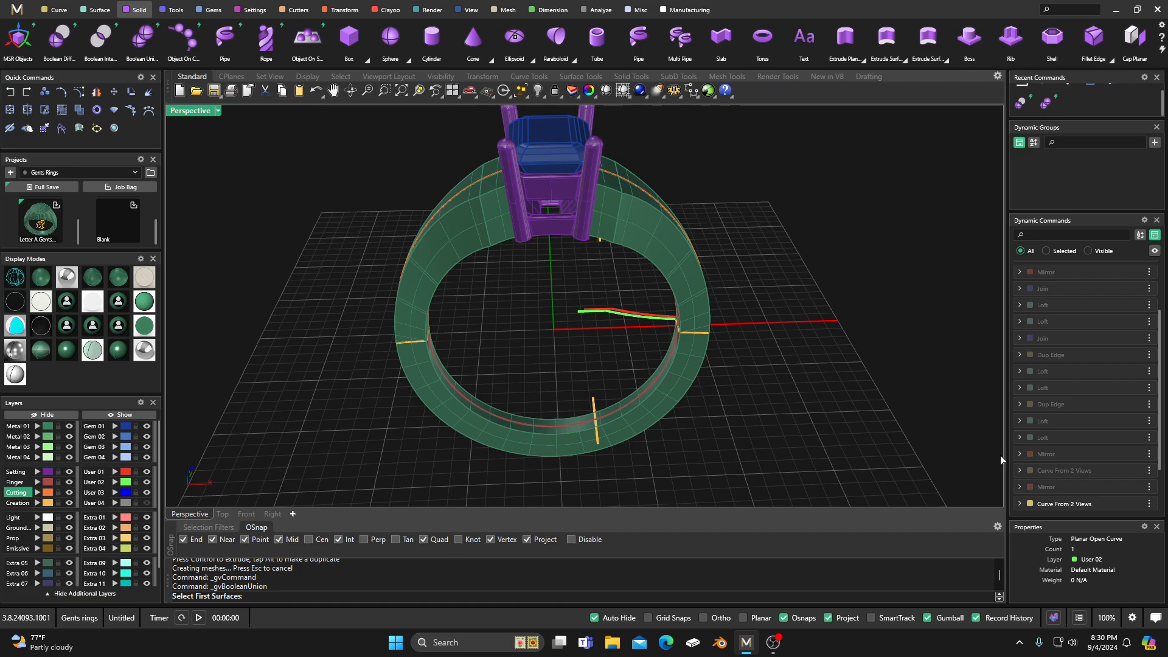
pyautogui.scroll(-2, 1049, 467)
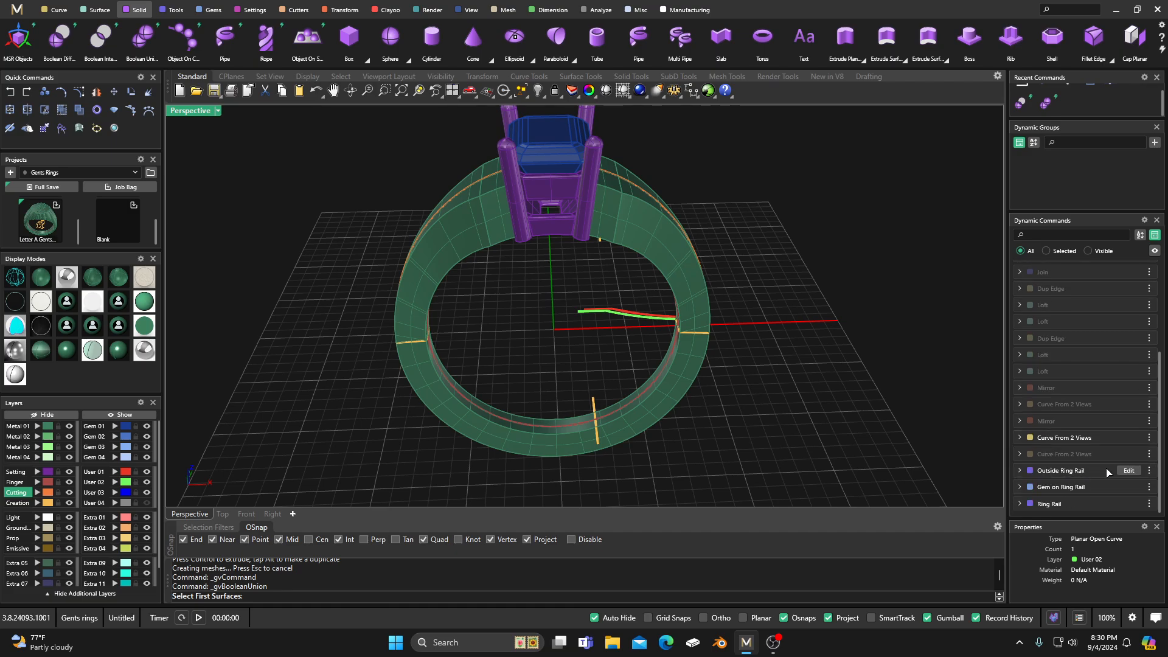
pyautogui.click(1130, 471)
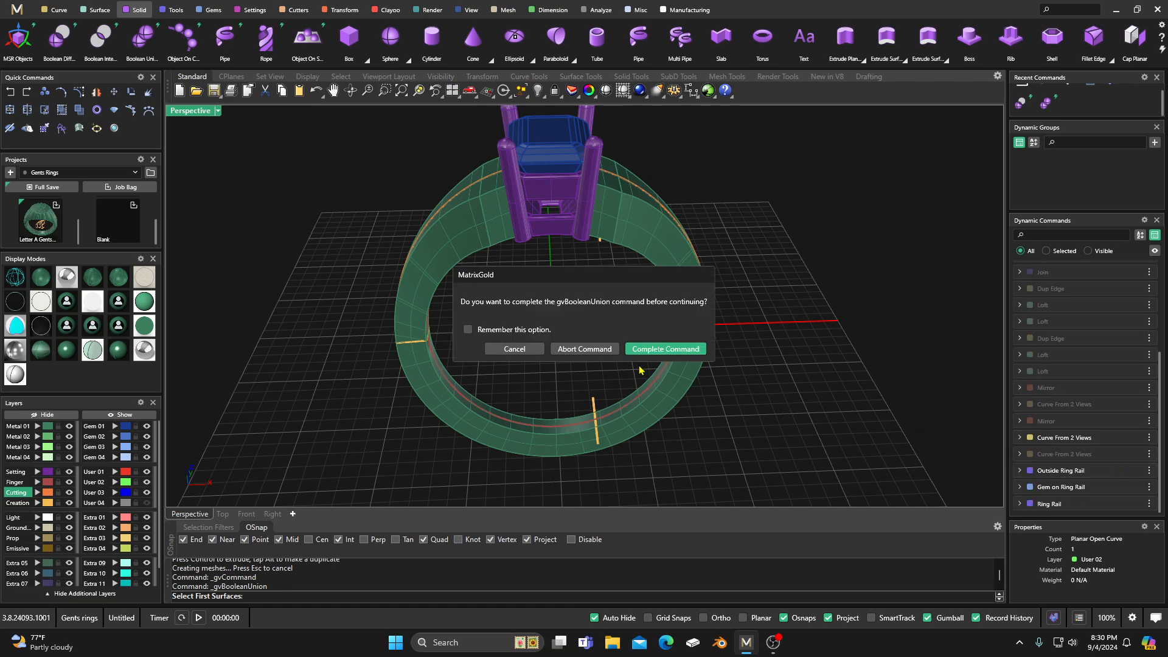
pyautogui.click(674, 351)
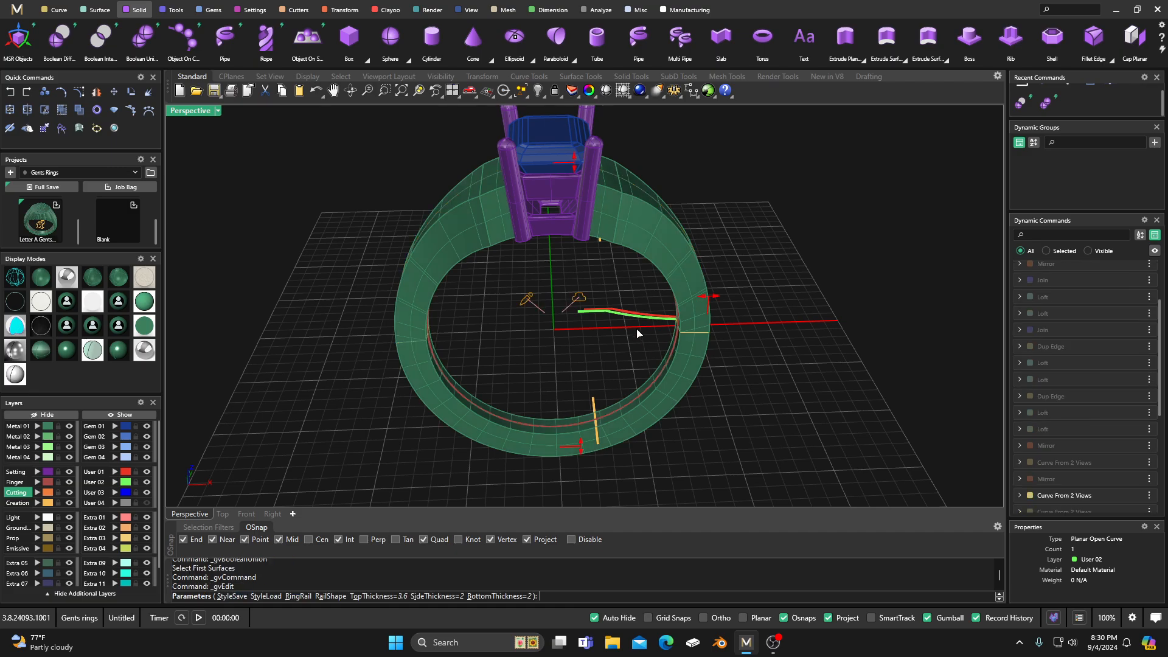
pyautogui.moveTo(616, 316); pyautogui.dragTo(702, 295, button='right')
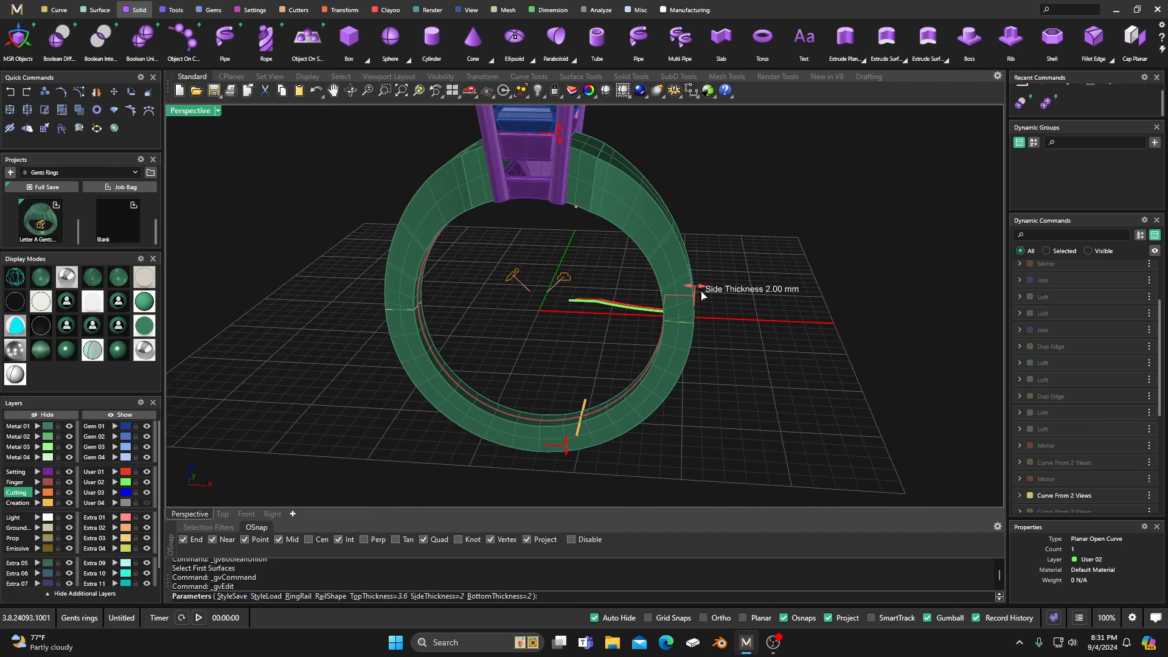
pyautogui.moveTo(698, 292); pyautogui.dragTo(686, 288)
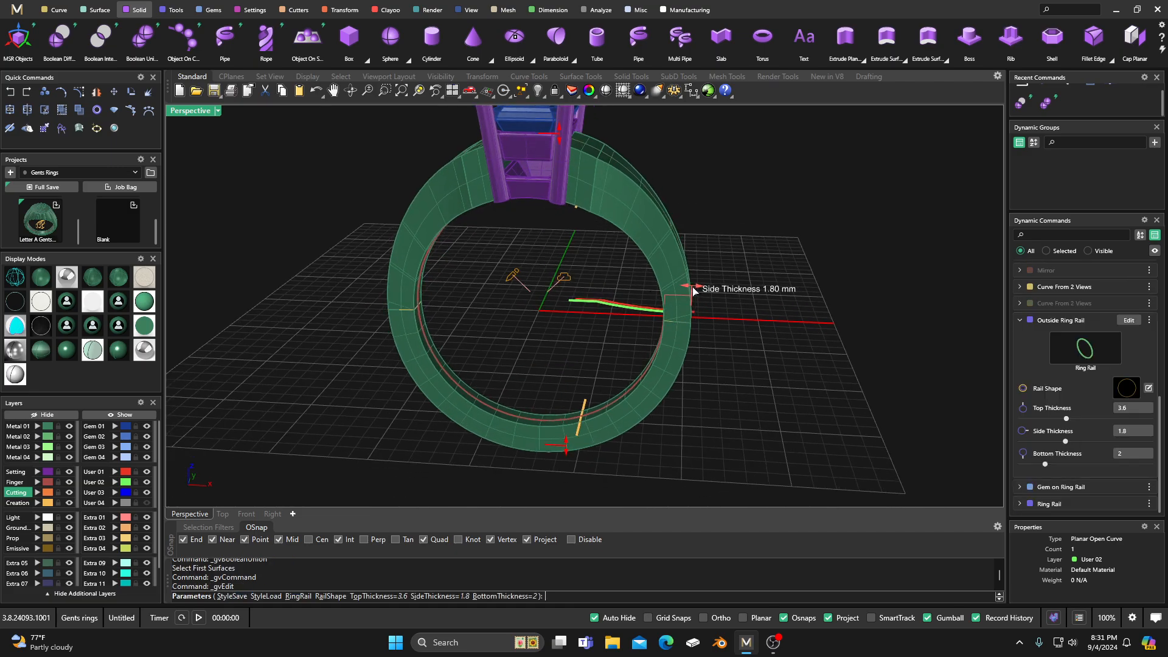
pyautogui.moveTo(560, 137); pyautogui.dragTo(560, 142)
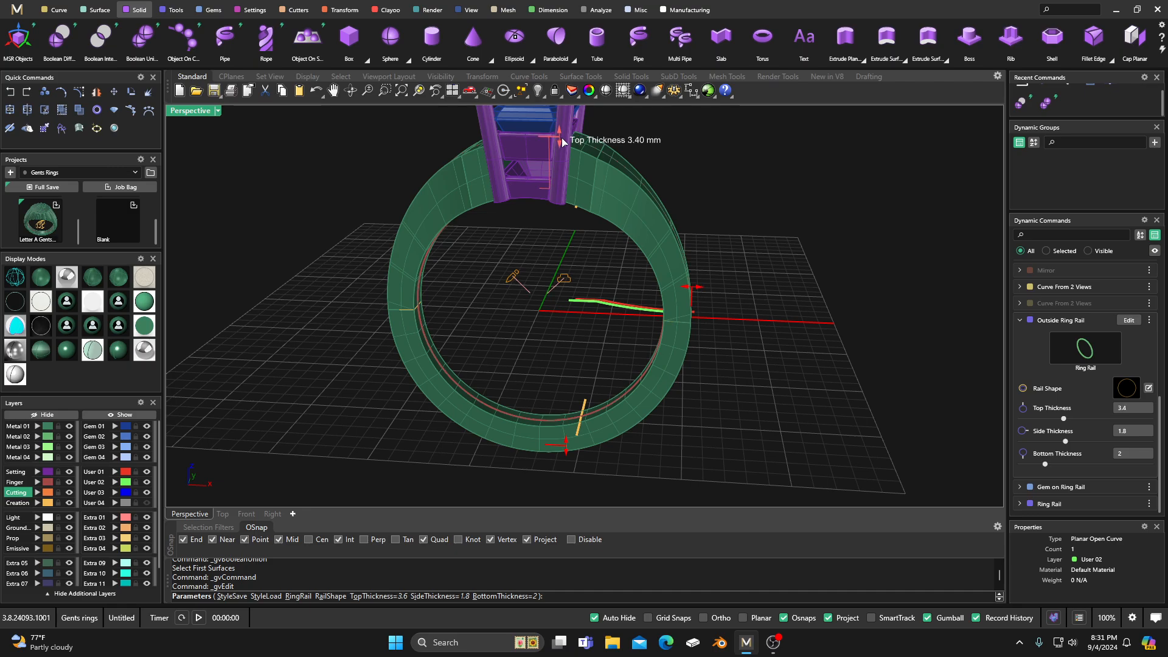
pyautogui.rightClick(711, 198)
# Step: Select all the ring geometry and store it as a Full Save in the Gents Rings project, then clear the selection
pyautogui.moveTo(752, 263); pyautogui.dragTo(616, 376, button='right')
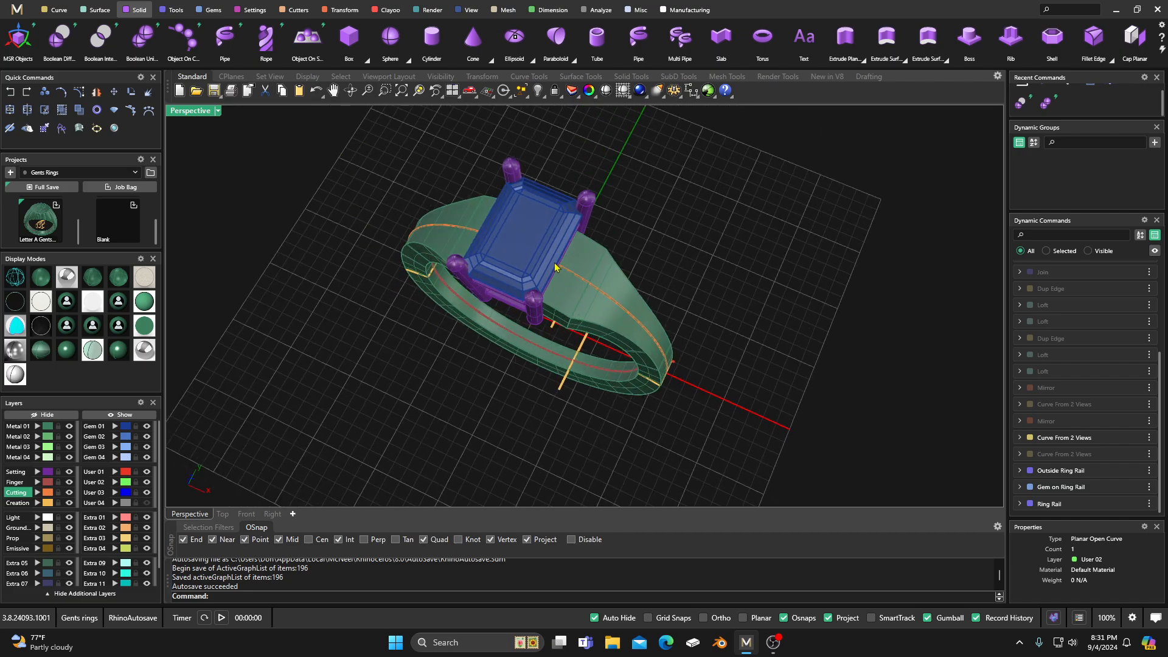
pyautogui.moveTo(600, 295); pyautogui.dragTo(620, 277, button='right')
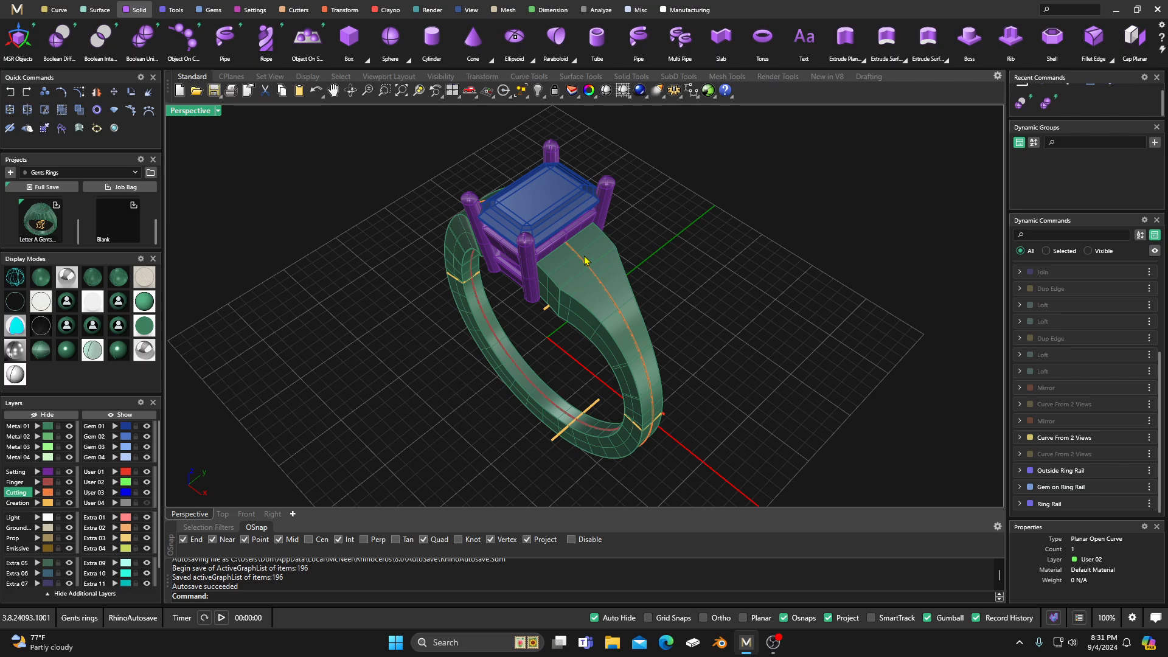
pyautogui.click(95, 10)
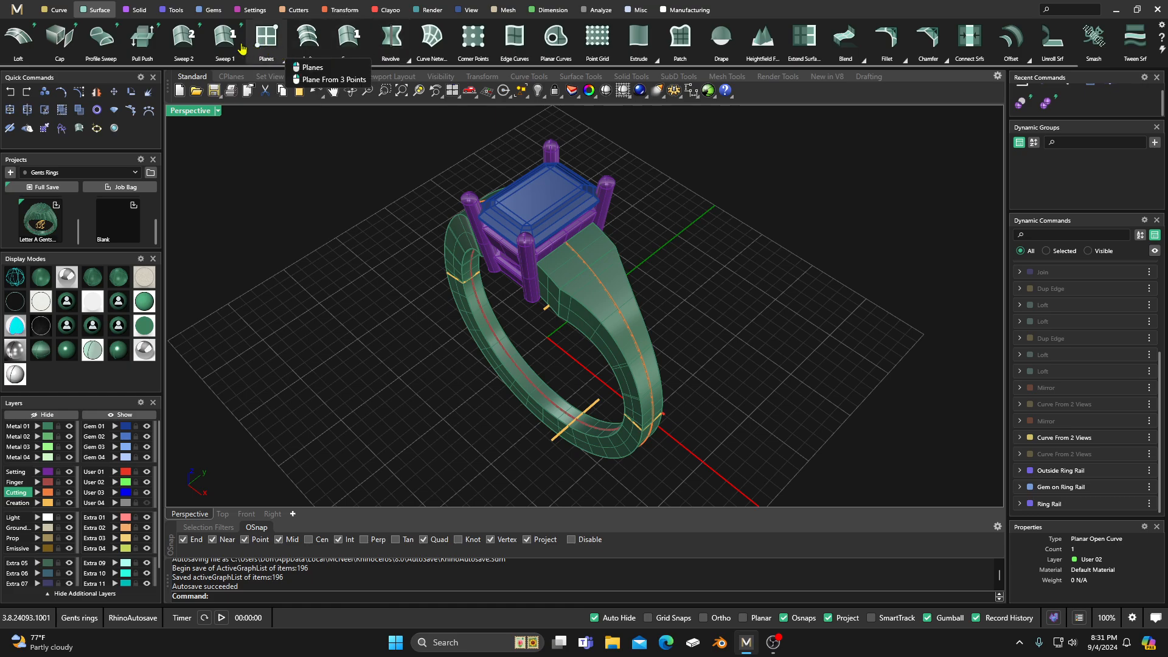
pyautogui.moveTo(318, 206); pyautogui.dragTo(437, 275, button='right')
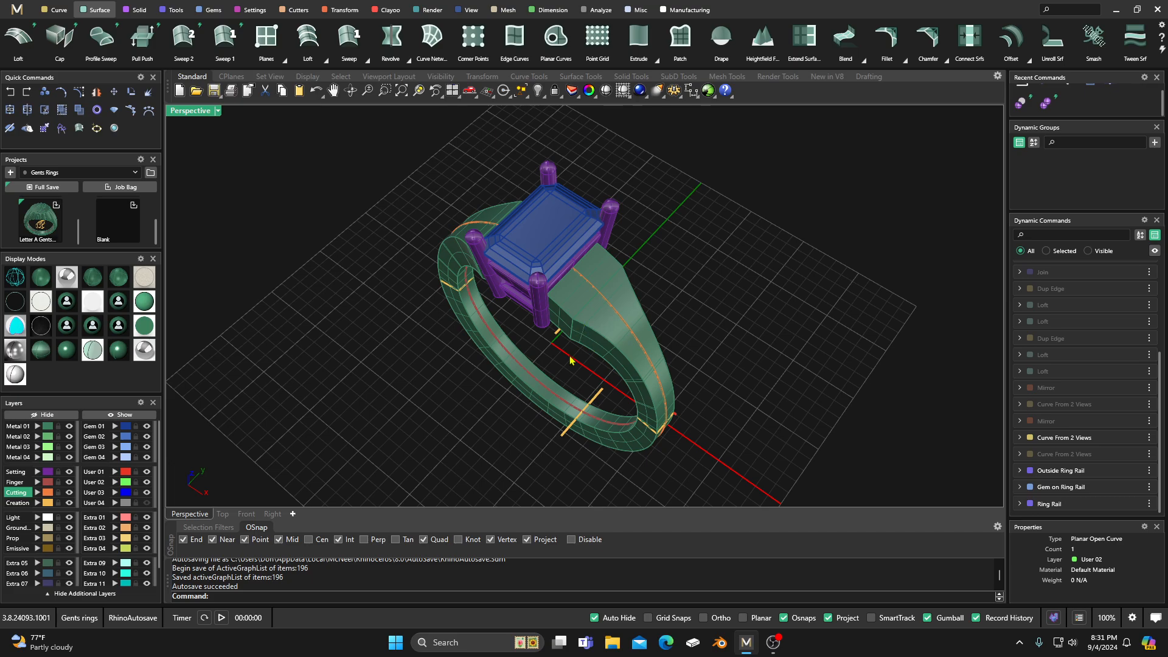
pyautogui.scroll(-3, 570, 360)
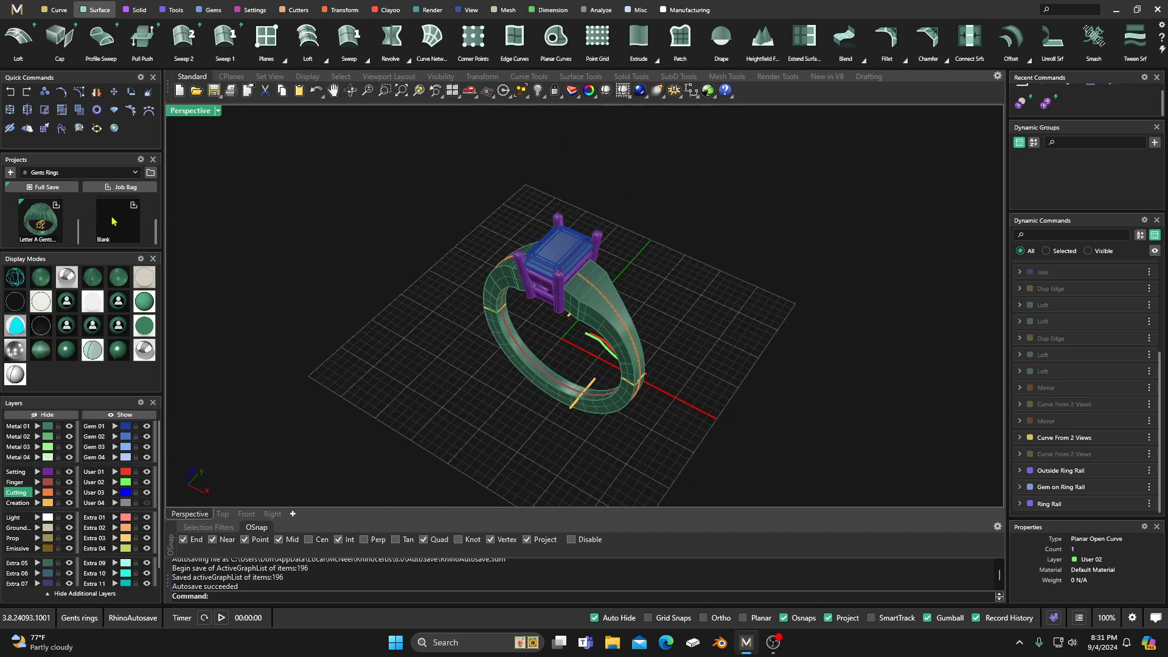
pyautogui.moveTo(382, 180); pyautogui.dragTo(680, 395)
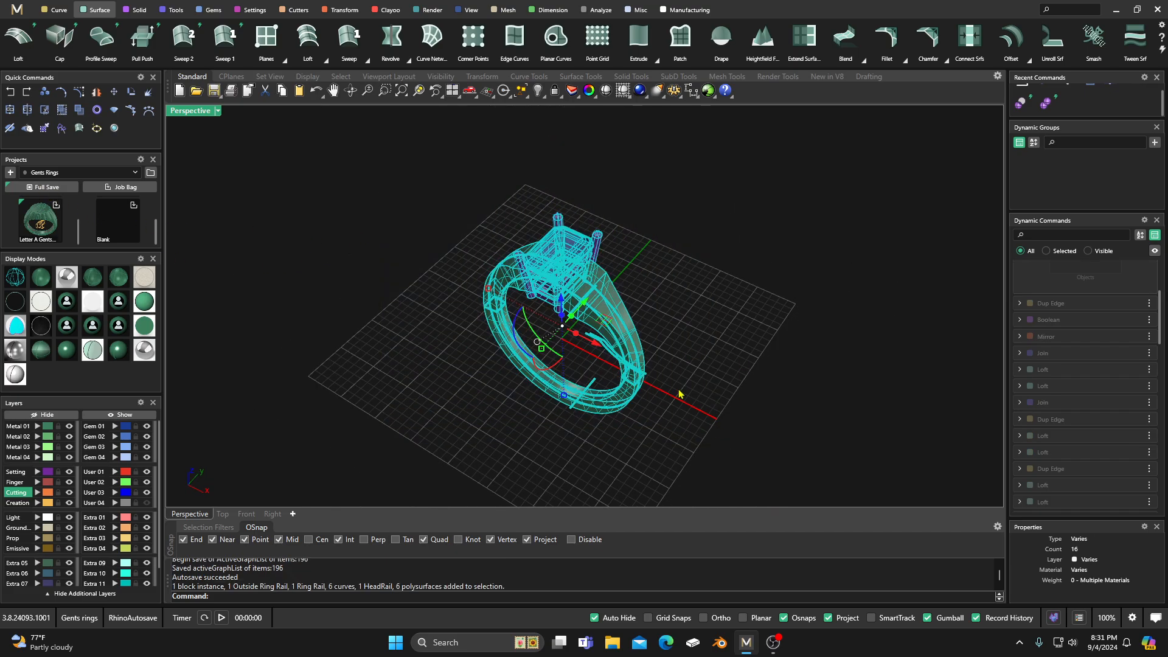
pyautogui.click(44, 186)
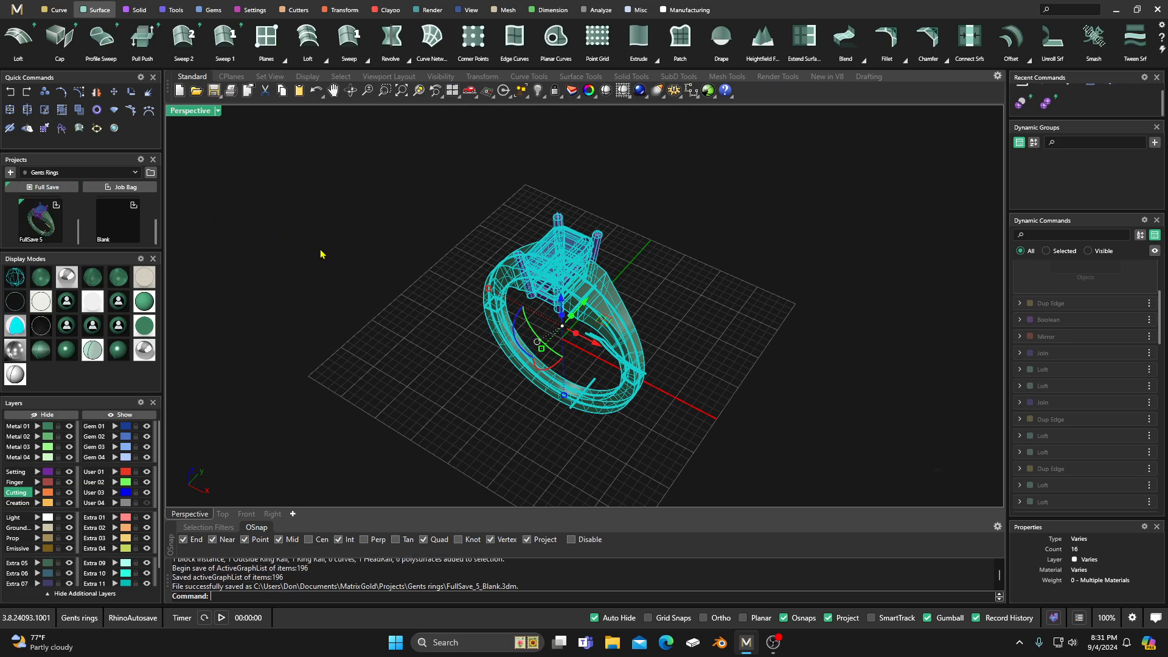
pyautogui.click(429, 307)
# Step: Examine the ring's head, tapered shoulders and shank from above and from several side angles
pyautogui.scroll(4, 462, 373)
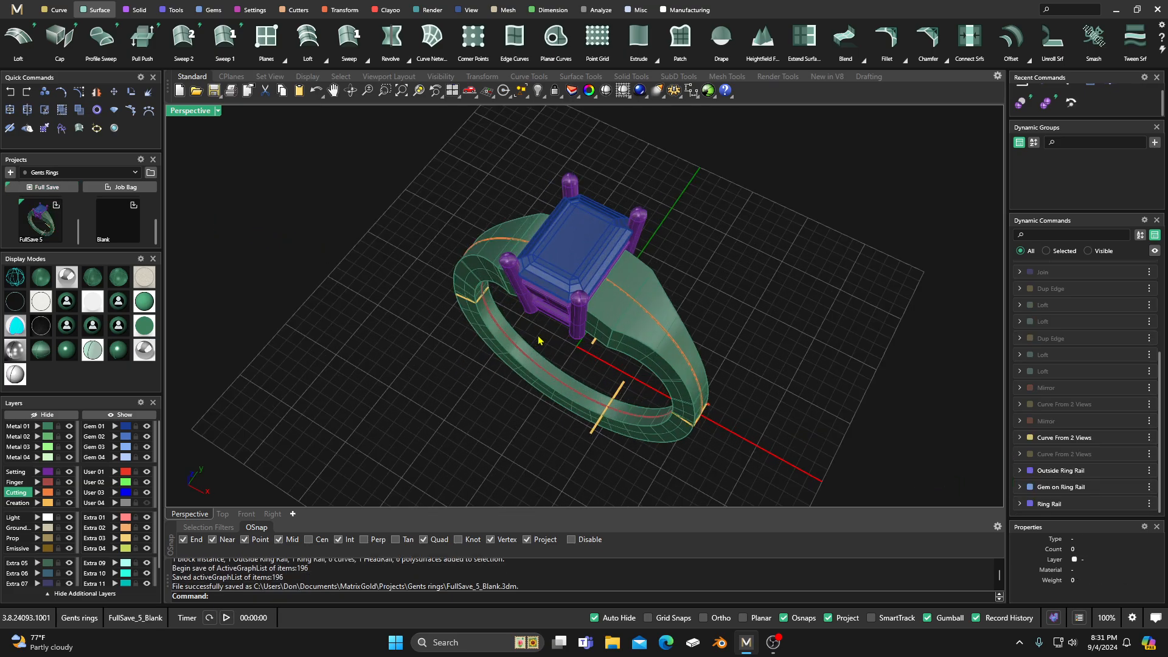
pyautogui.moveTo(512, 378); pyautogui.dragTo(503, 339, button='right')
pyautogui.moveTo(596, 340); pyautogui.dragTo(599, 325, button='right')
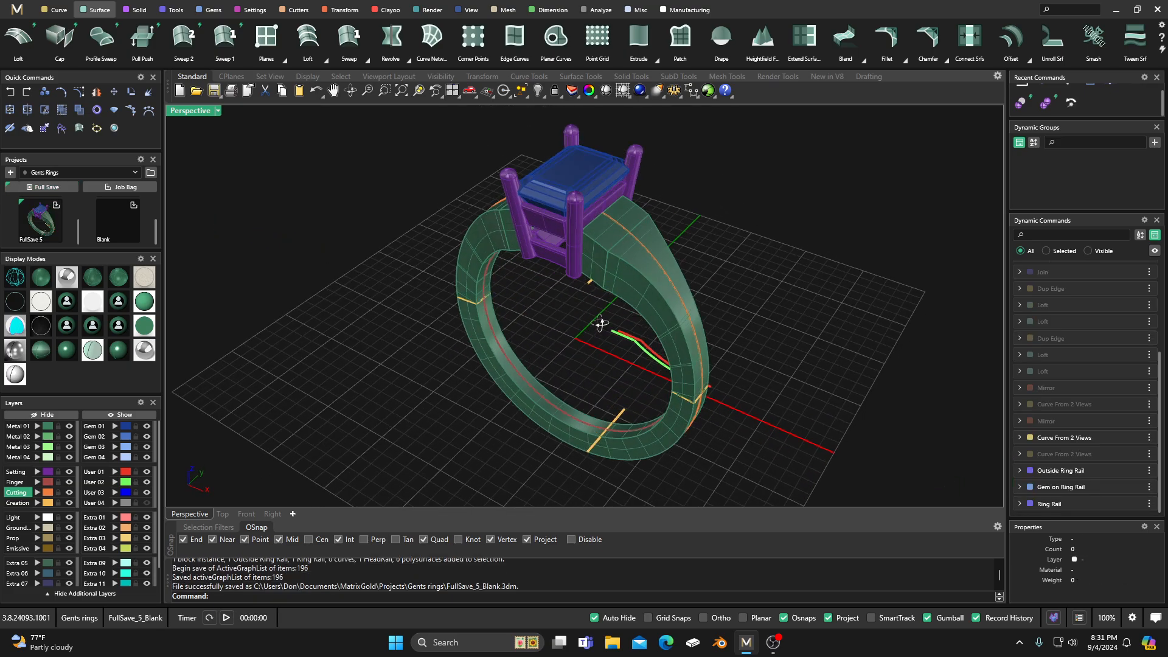
pyautogui.scroll(3, 621, 244)
pyautogui.scroll(4, 619, 243)
pyautogui.moveTo(612, 267); pyautogui.dragTo(614, 416, button='right')
pyautogui.scroll(-6, 598, 287)
pyautogui.moveTo(529, 293); pyautogui.dragTo(539, 334, button='right')
pyautogui.scroll(-5, 539, 334)
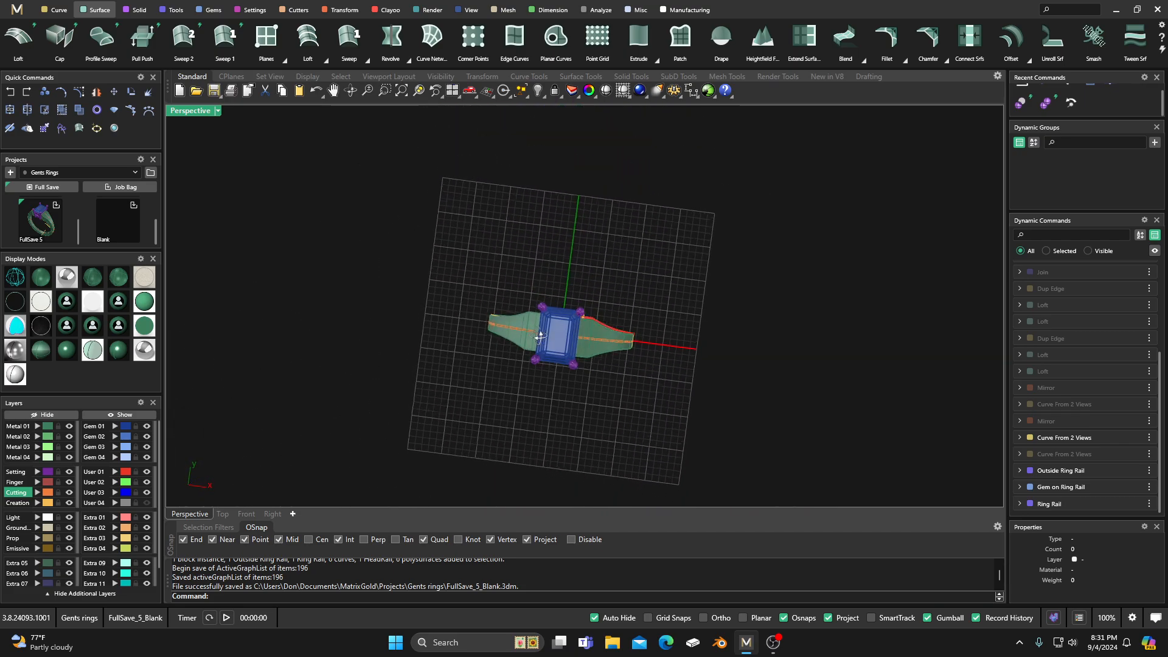
pyautogui.scroll(7, 541, 336)
pyautogui.moveTo(566, 398); pyautogui.dragTo(503, 317, button='right')
pyautogui.scroll(-4, 553, 334)
pyautogui.scroll(6, 619, 264)
pyautogui.scroll(-3, 549, 283)
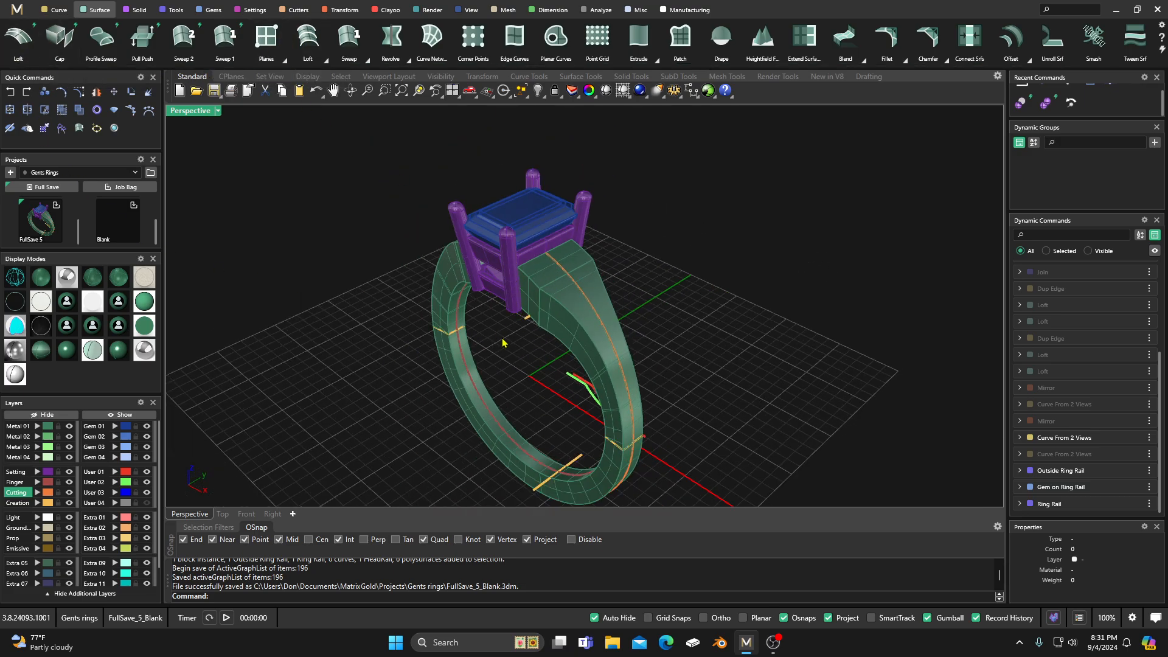
pyautogui.moveTo(503, 342); pyautogui.dragTo(531, 269, button='right')
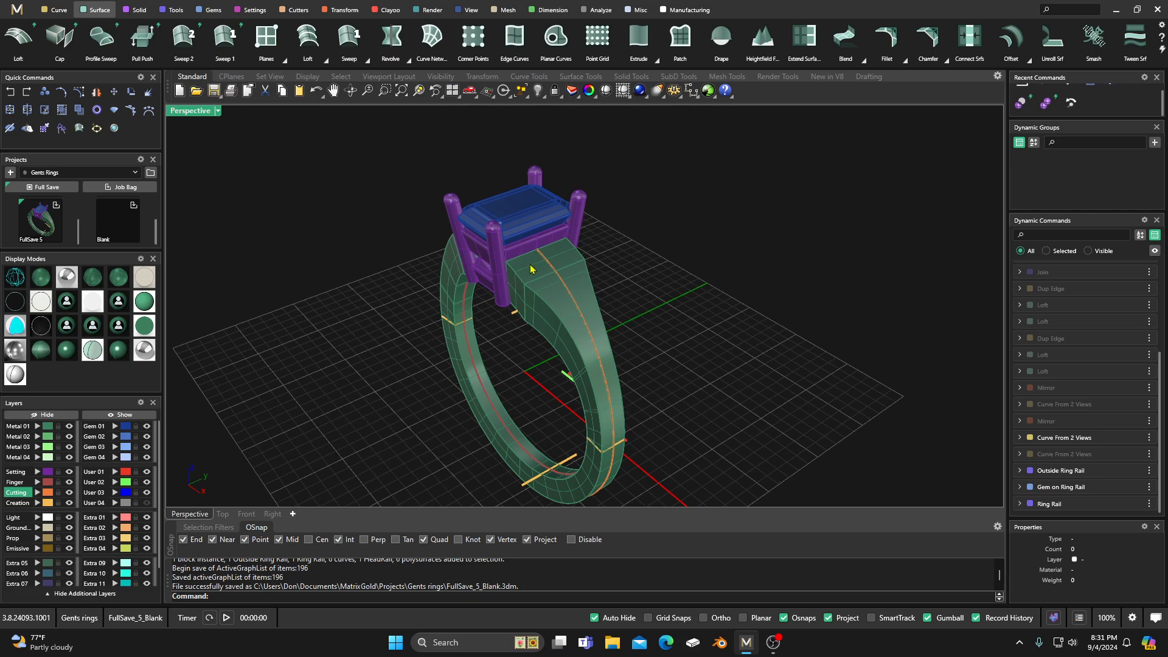
pyautogui.scroll(-4, 534, 309)
pyautogui.moveTo(532, 312); pyautogui.dragTo(527, 380, button='right')
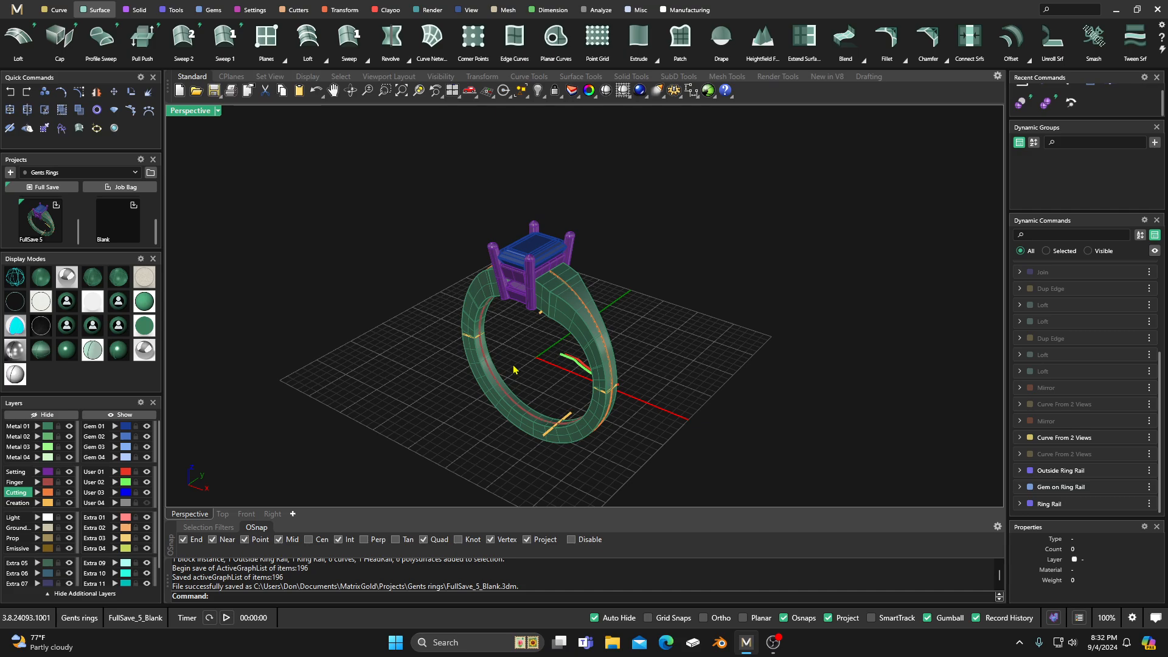
pyautogui.moveTo(514, 369); pyautogui.dragTo(434, 379, button='right')
pyautogui.scroll(4, 550, 382)
pyautogui.scroll(-2, 543, 360)
pyautogui.scroll(4, 550, 381)
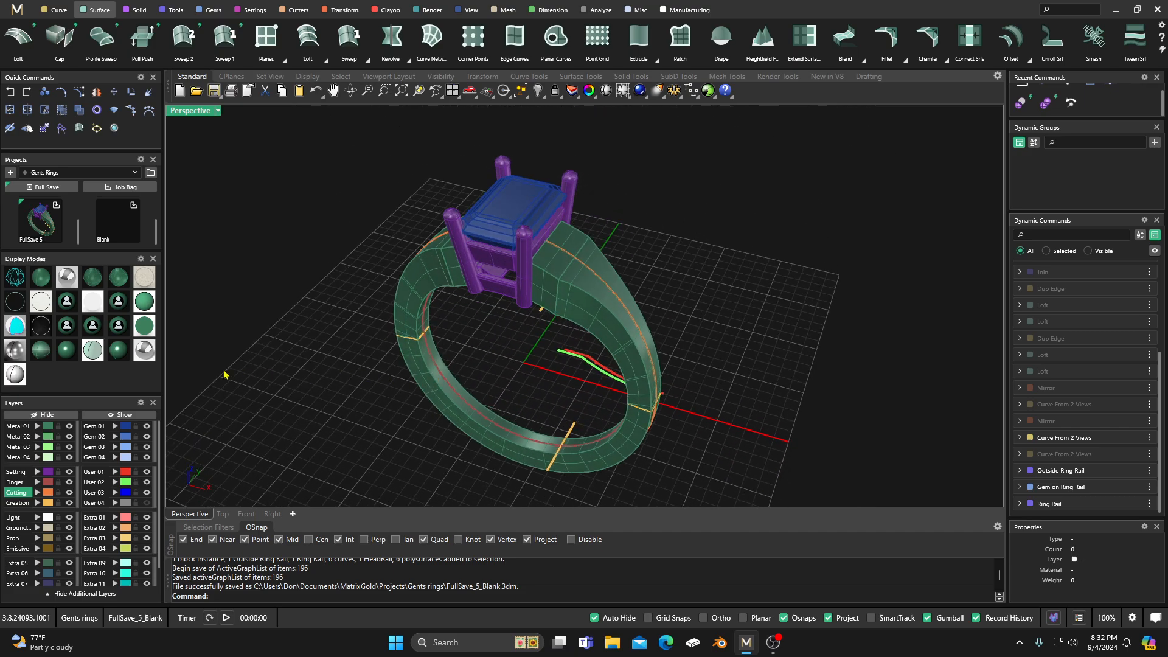